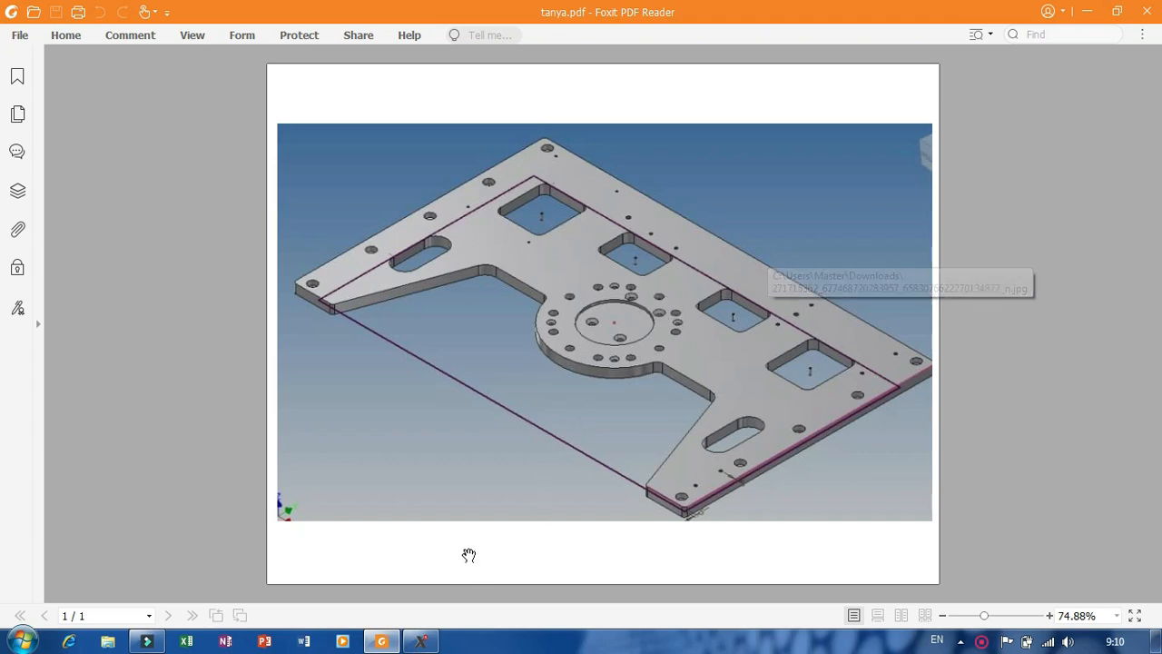
- Close the tanya.pdf reference drawing and look over the plate model in Mastercam
click(1148, 11)
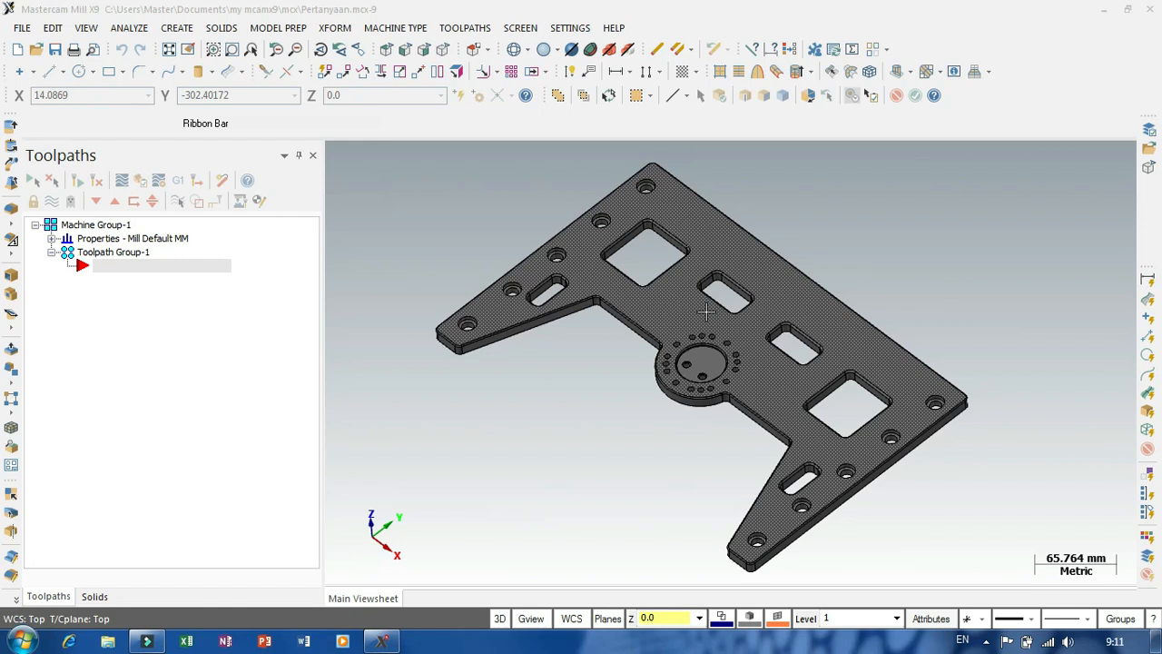
click(621, 444)
scroll(661, 432, up, 2)
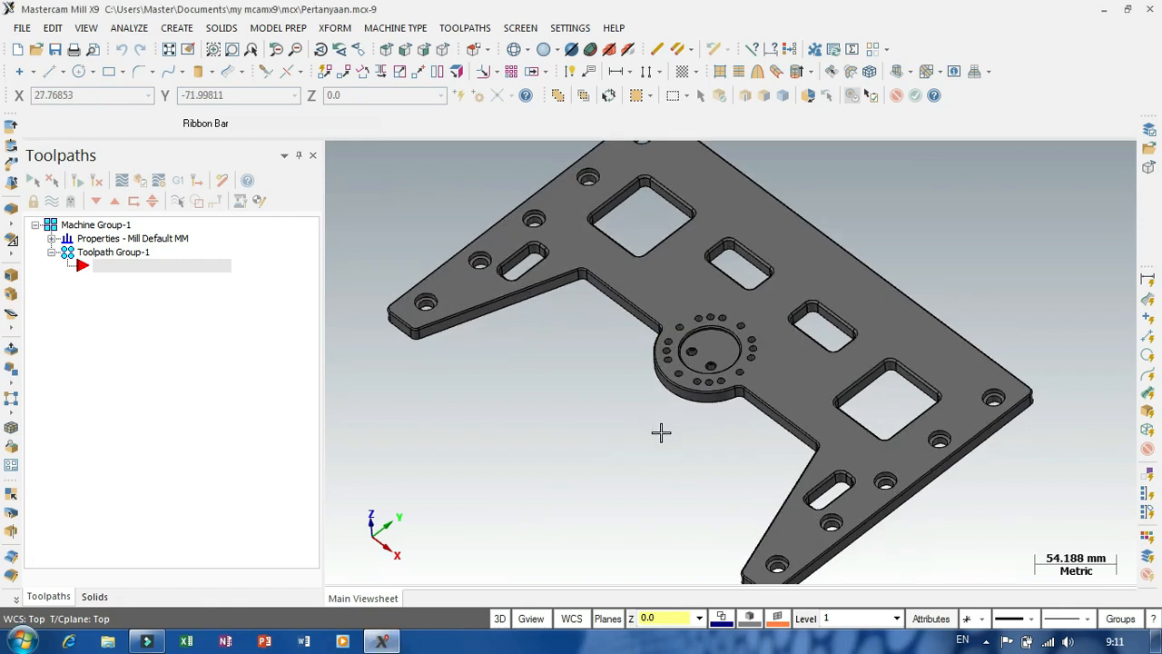
scroll(653, 450, down, 3)
scroll(645, 454, down, 1)
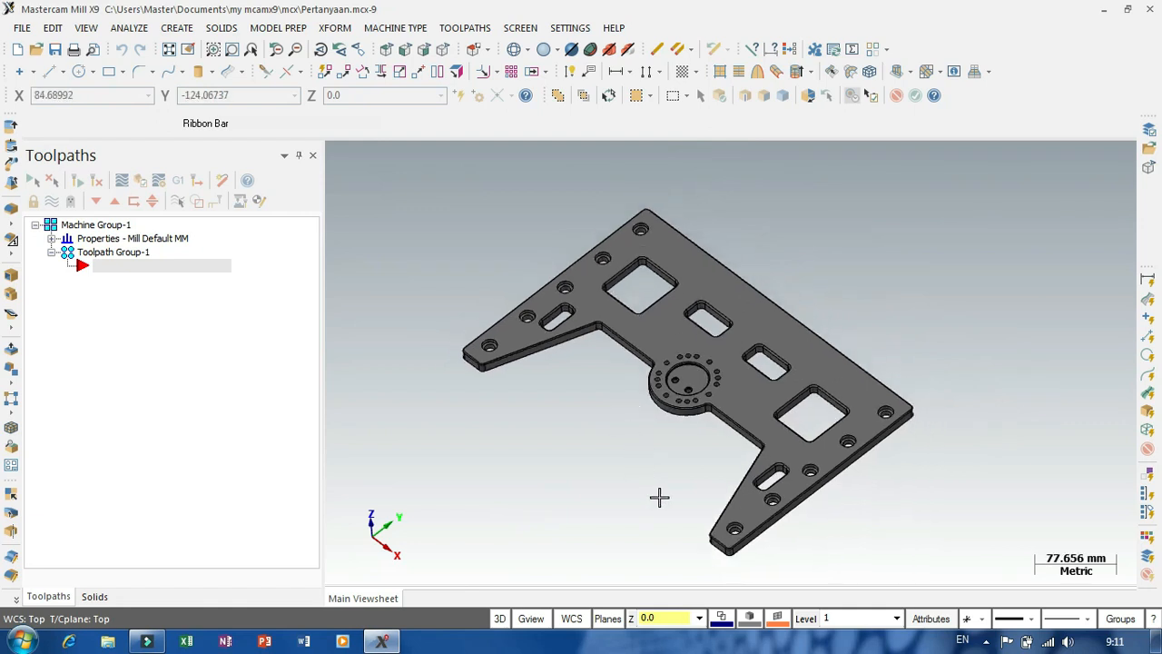
scroll(659, 496, up, 1)
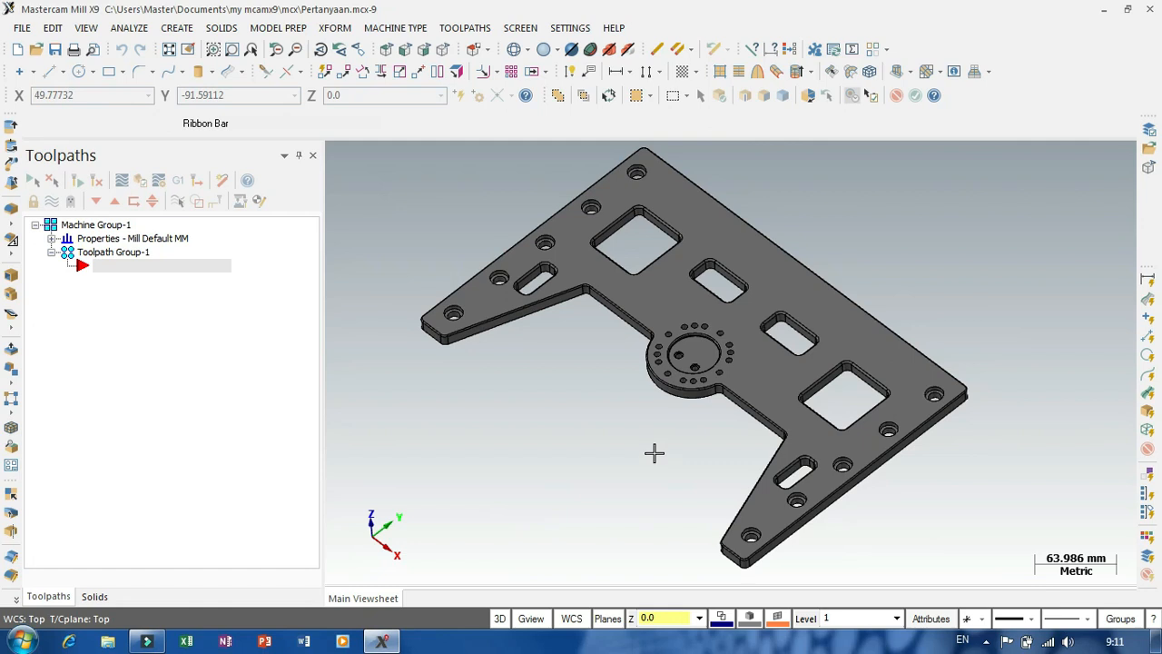
scroll(654, 453, down, 1)
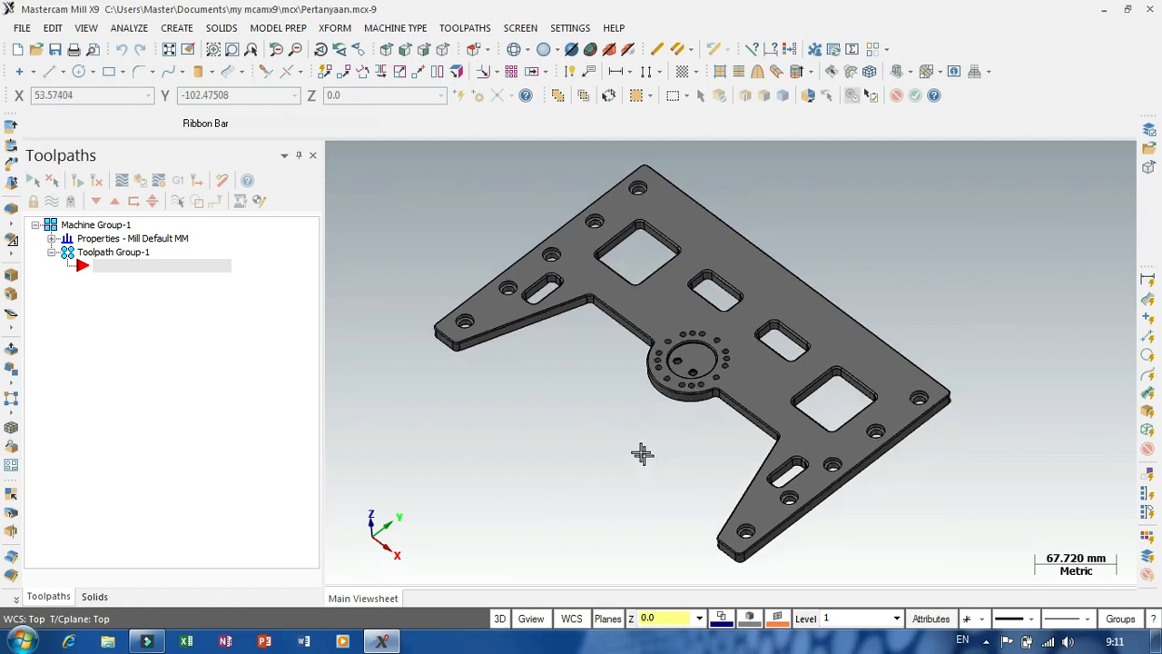
- Analyze the long straight upper edge along the back of the plate to read its length and end coordinates
click(752, 50)
click(787, 272)
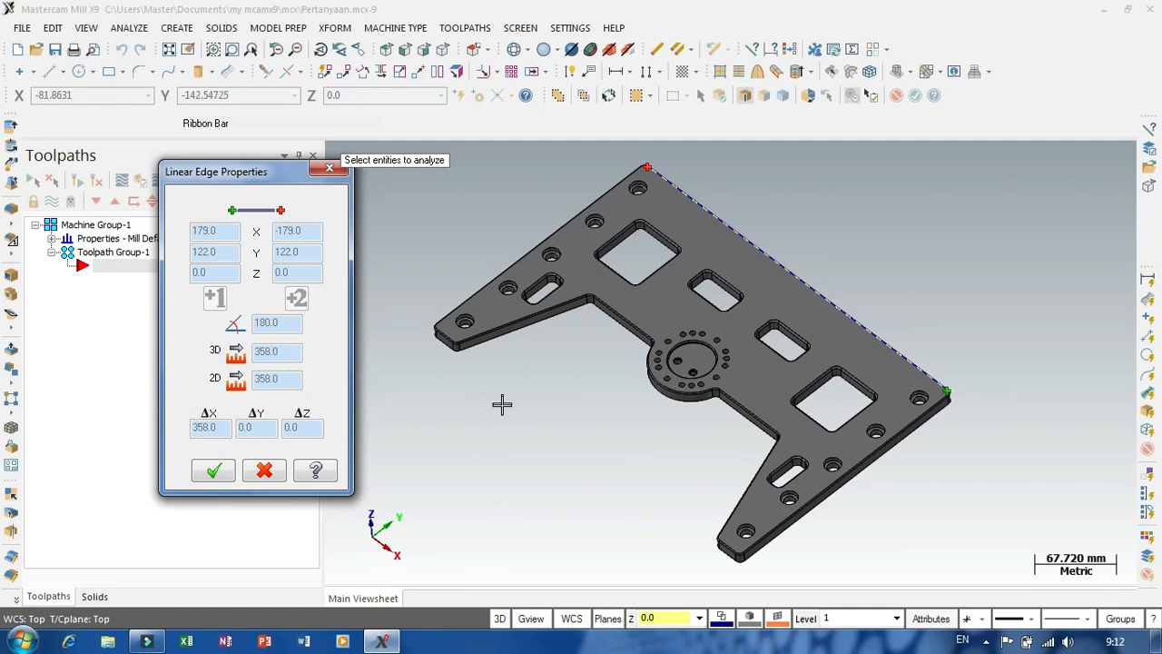
key(Escape)
scroll(636, 397, down, 1)
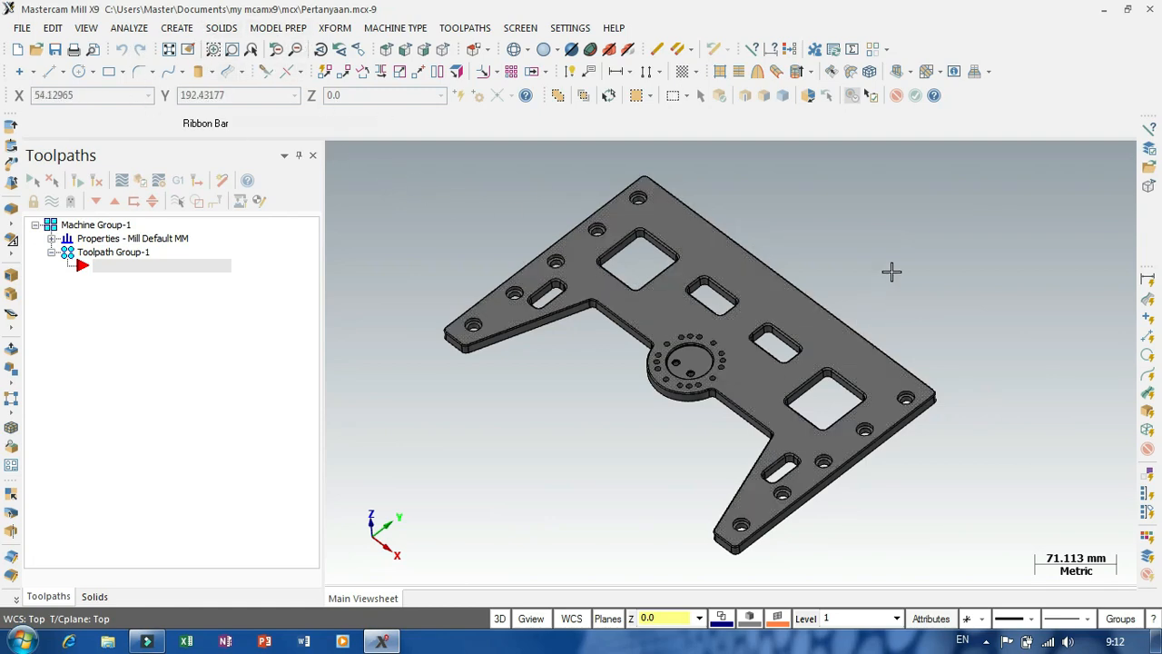
mouse_move(892, 269)
middle_down()
mouse_move(653, 378)
mouse_move(838, 299)
mouse_move(866, 239)
mouse_move(788, 198)
mouse_move(778, 223)
mouse_move(864, 264)
mouse_move(868, 252)
mouse_move(842, 227)
mouse_move(811, 220)
mouse_move(825, 228)
middle_up()
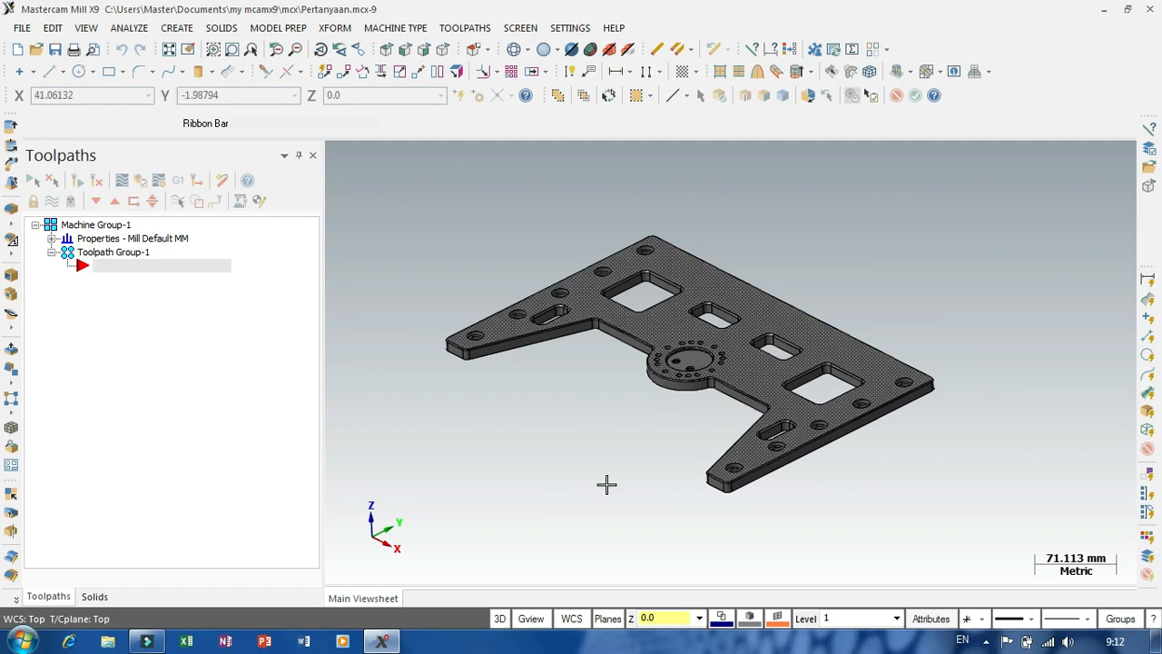
click(527, 621)
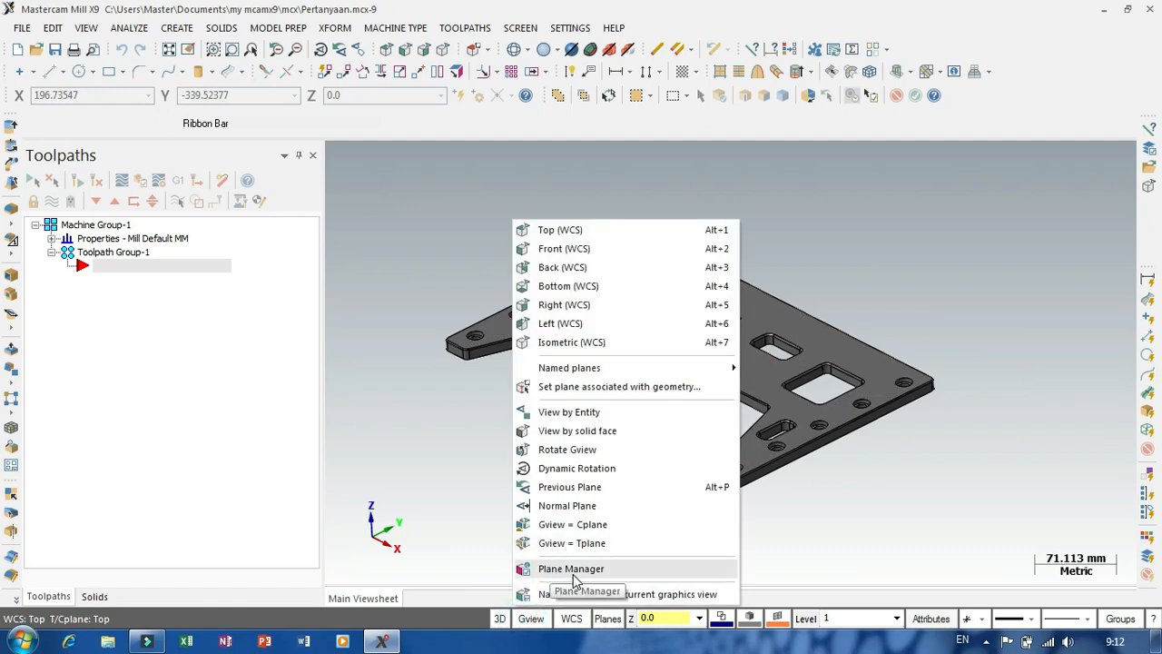
click(957, 304)
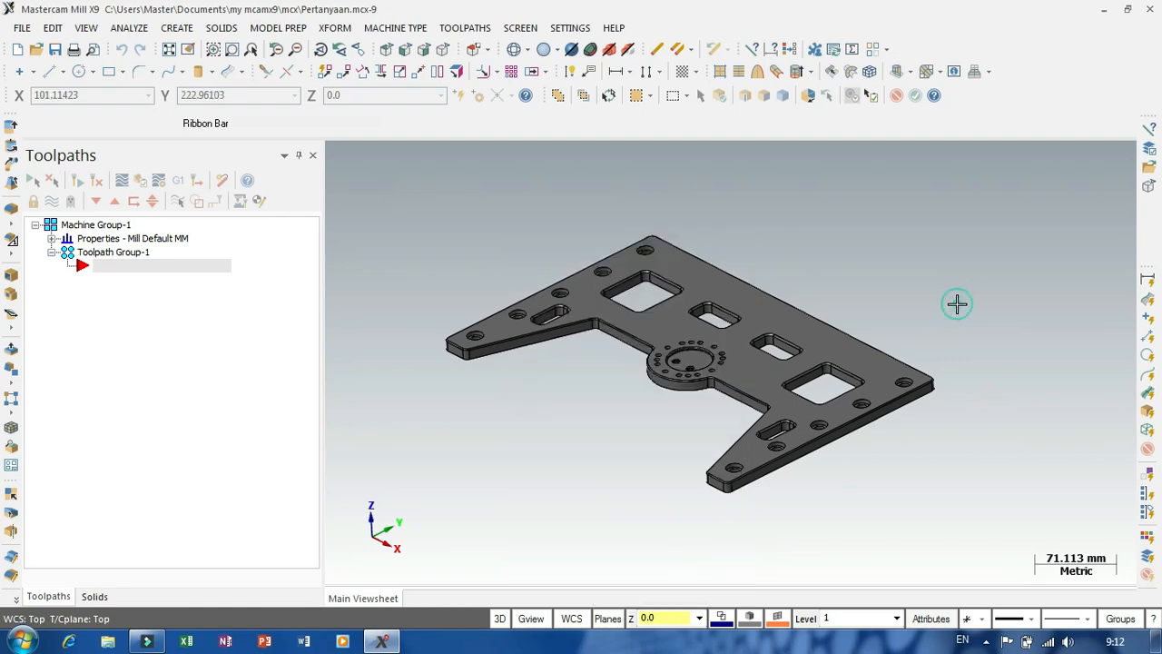
scroll(776, 347, down, 1)
scroll(748, 311, up, 3)
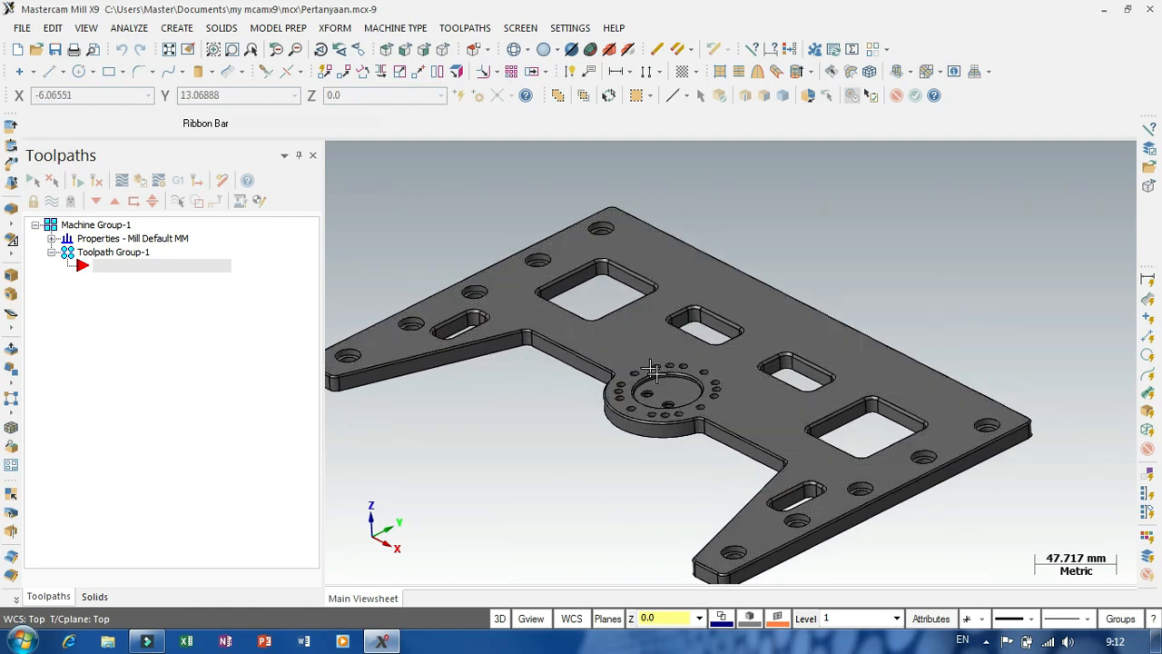
scroll(660, 379, down, 1)
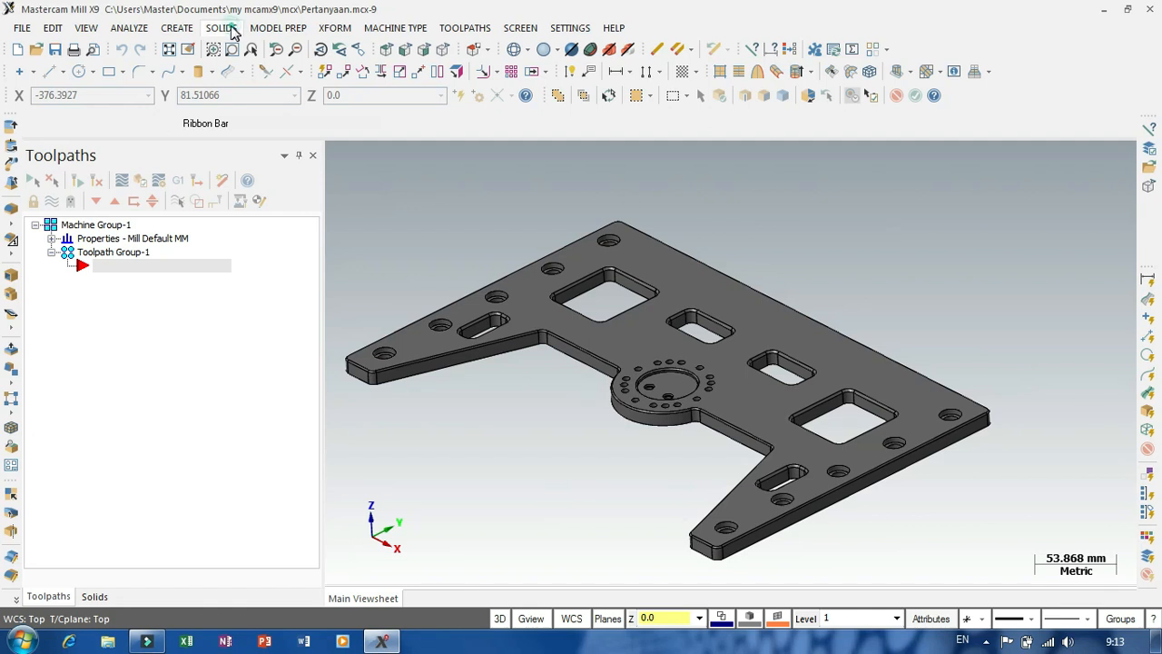
- Create curves on all edges of the plate solid with the Curve on All Edges command
click(182, 28)
mouse_move(227, 173)
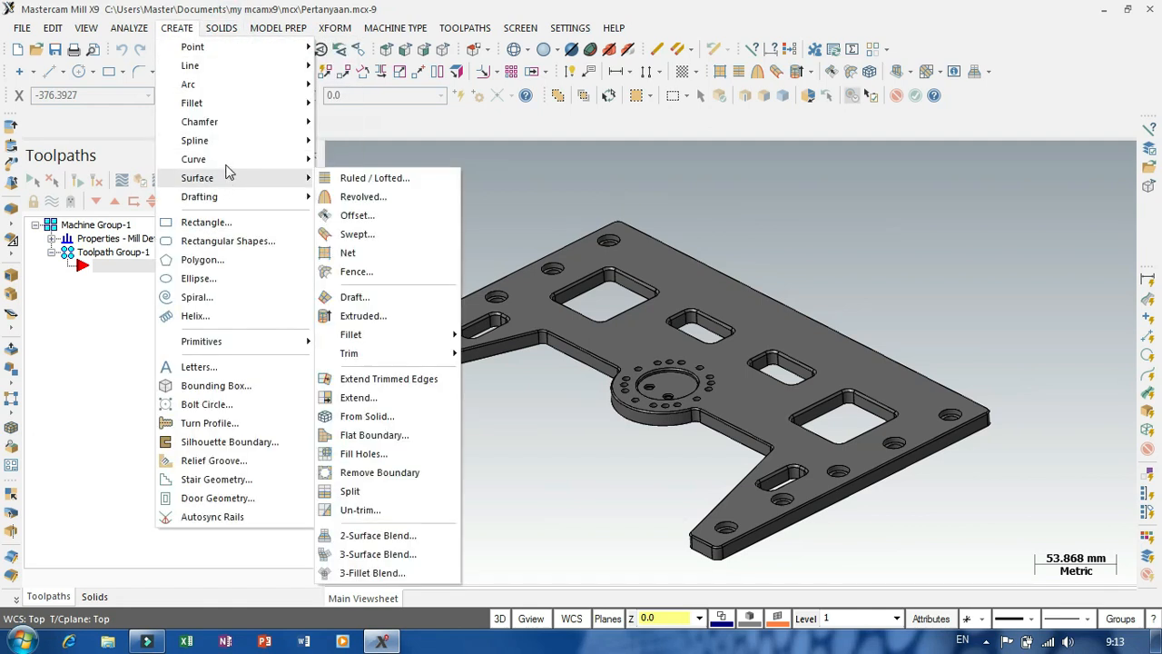
mouse_move(299, 160)
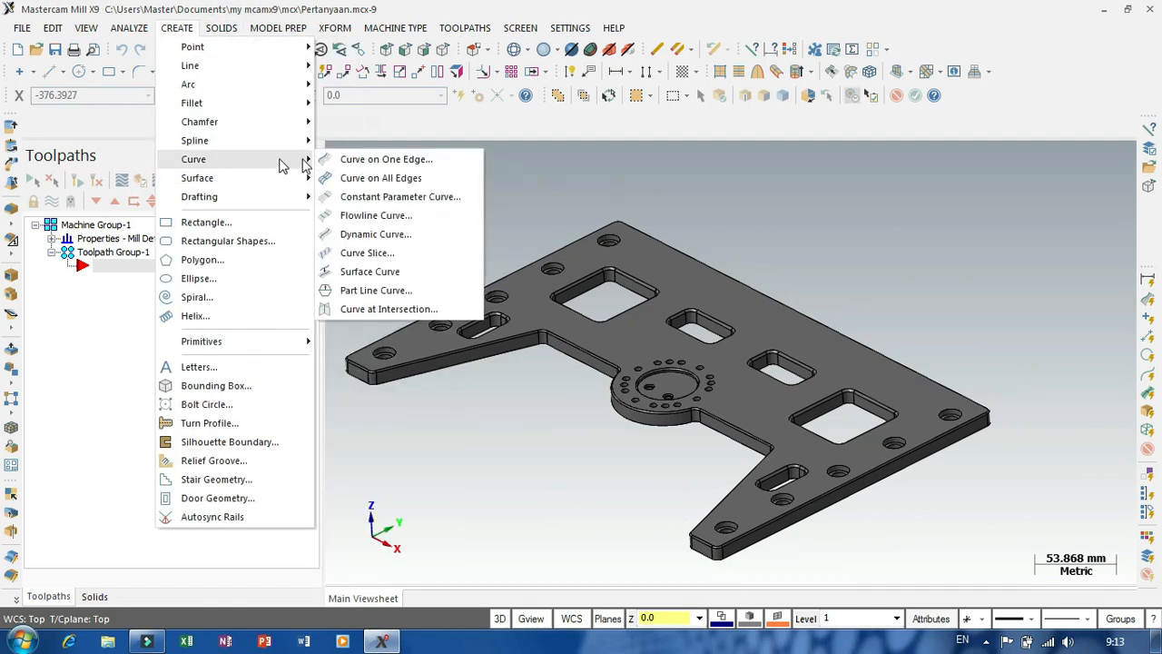
click(385, 182)
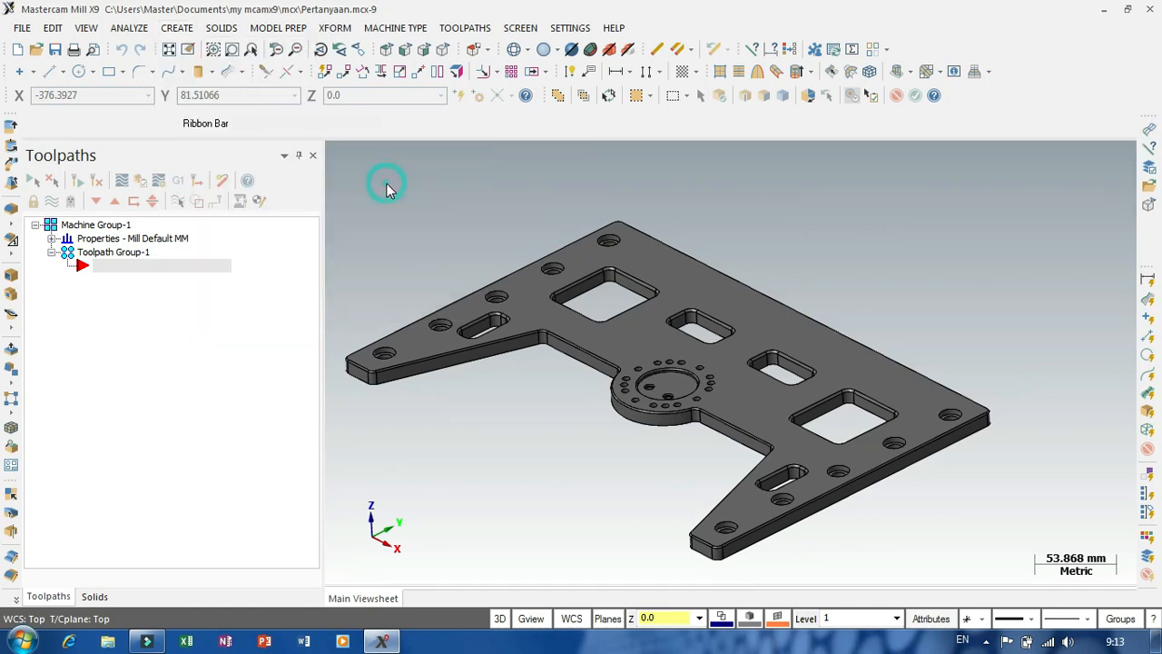
click(545, 314)
click(546, 315)
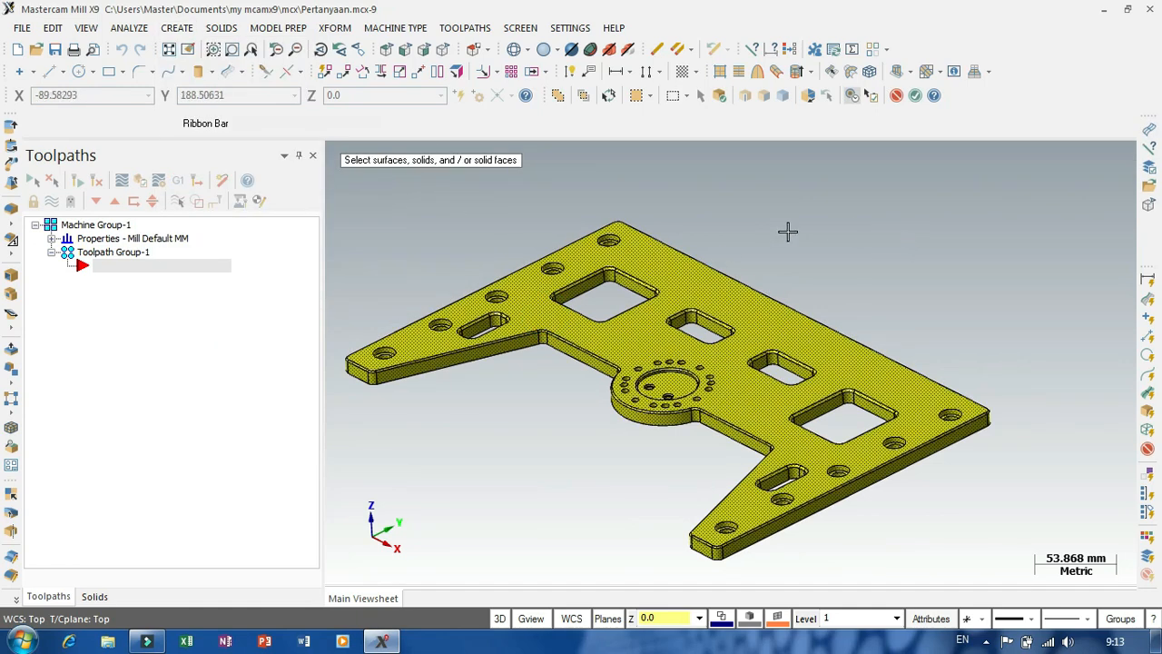
key(Return)
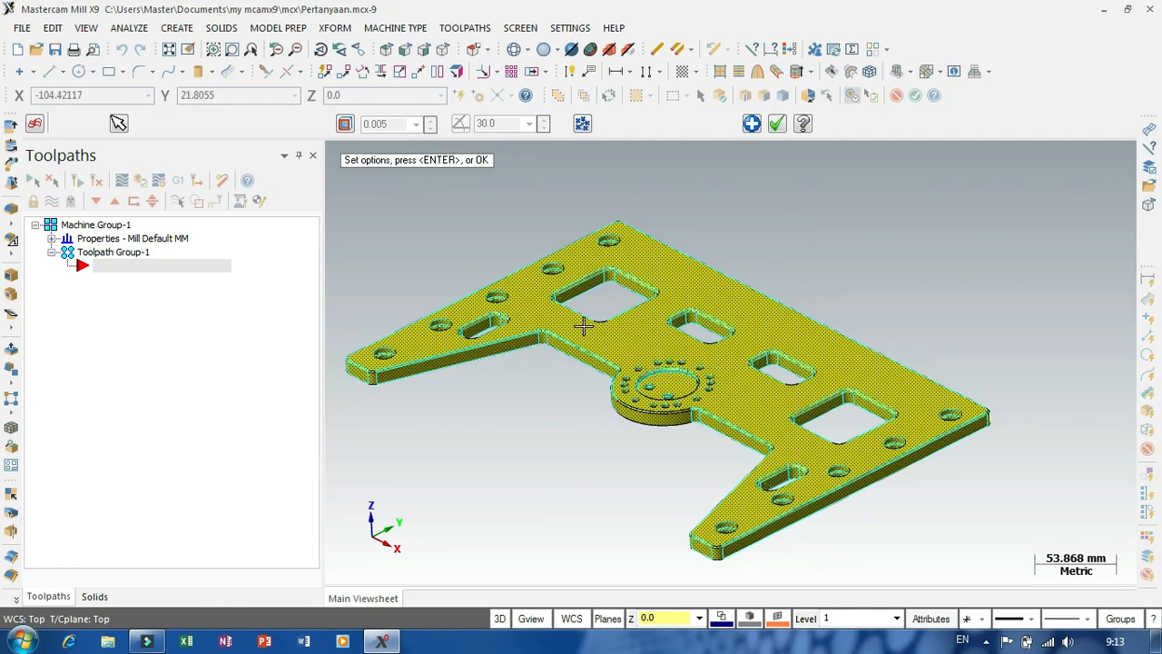
click(777, 124)
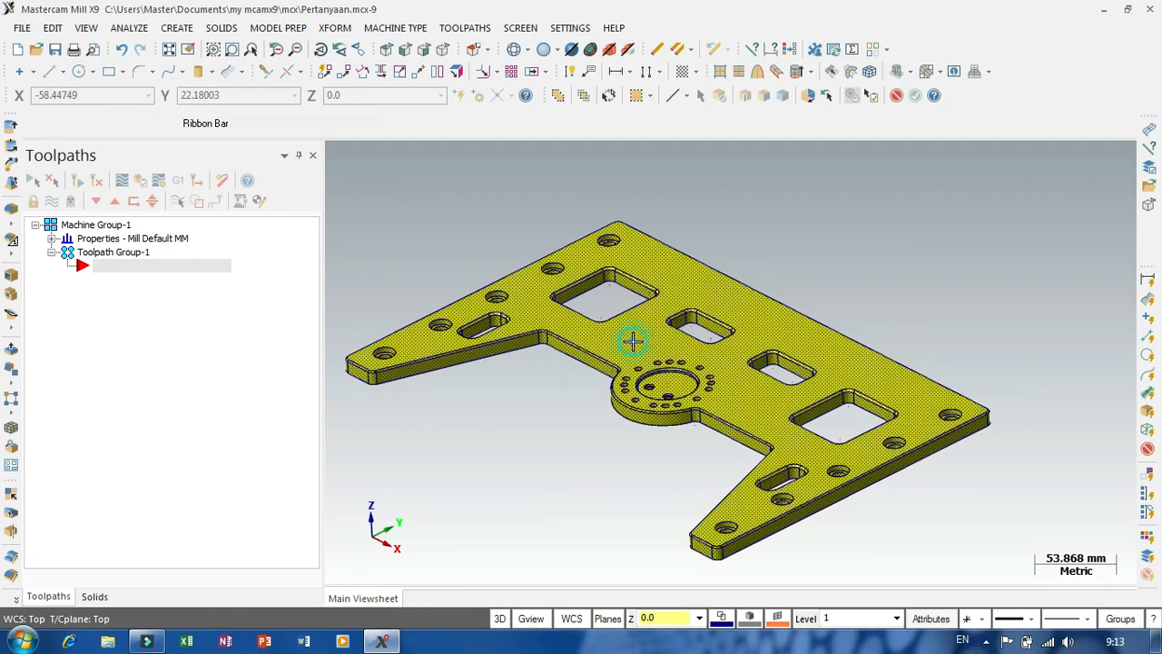
- Move the plate solid to level 2 instead of the main level
right_click(805, 618)
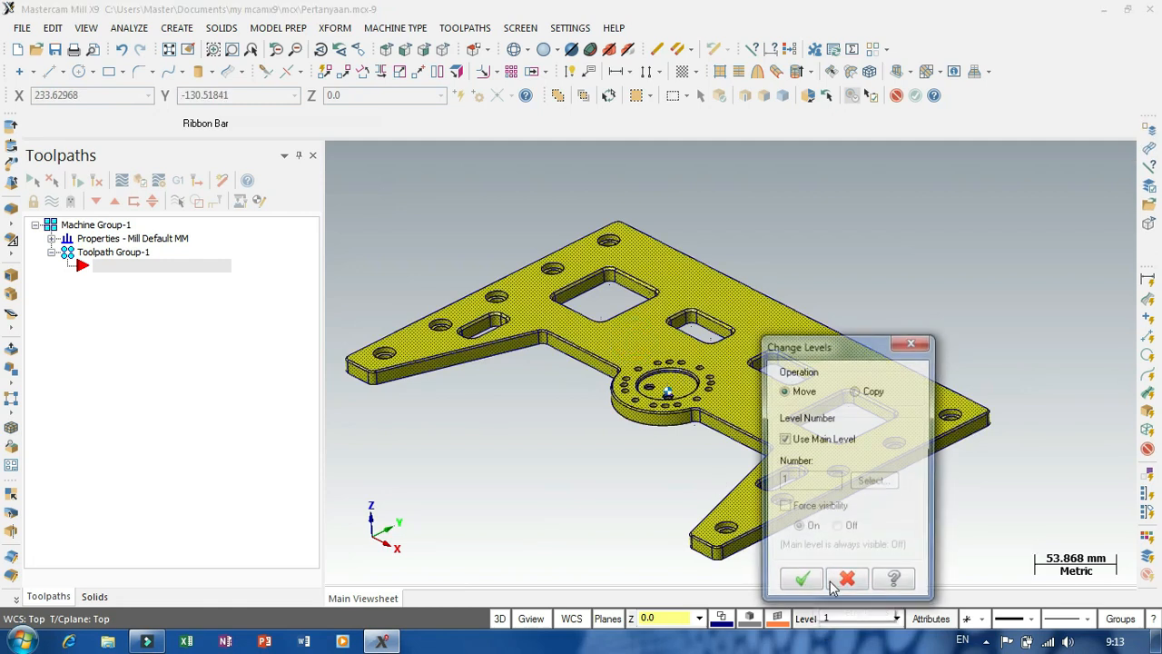
click(783, 439)
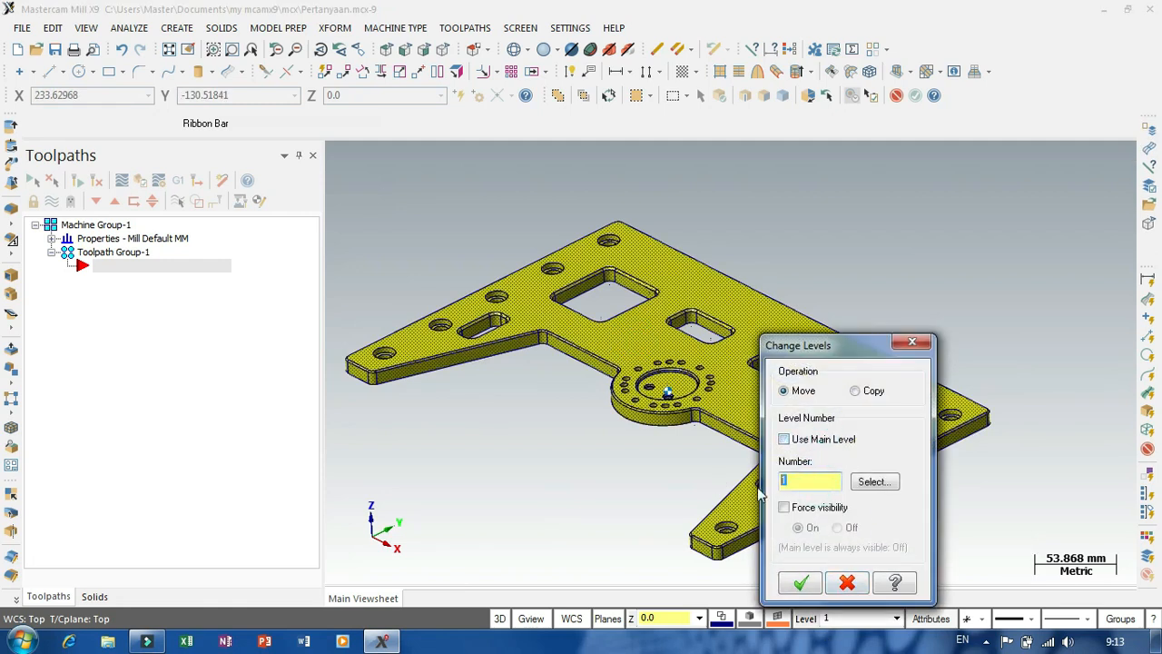
click(800, 582)
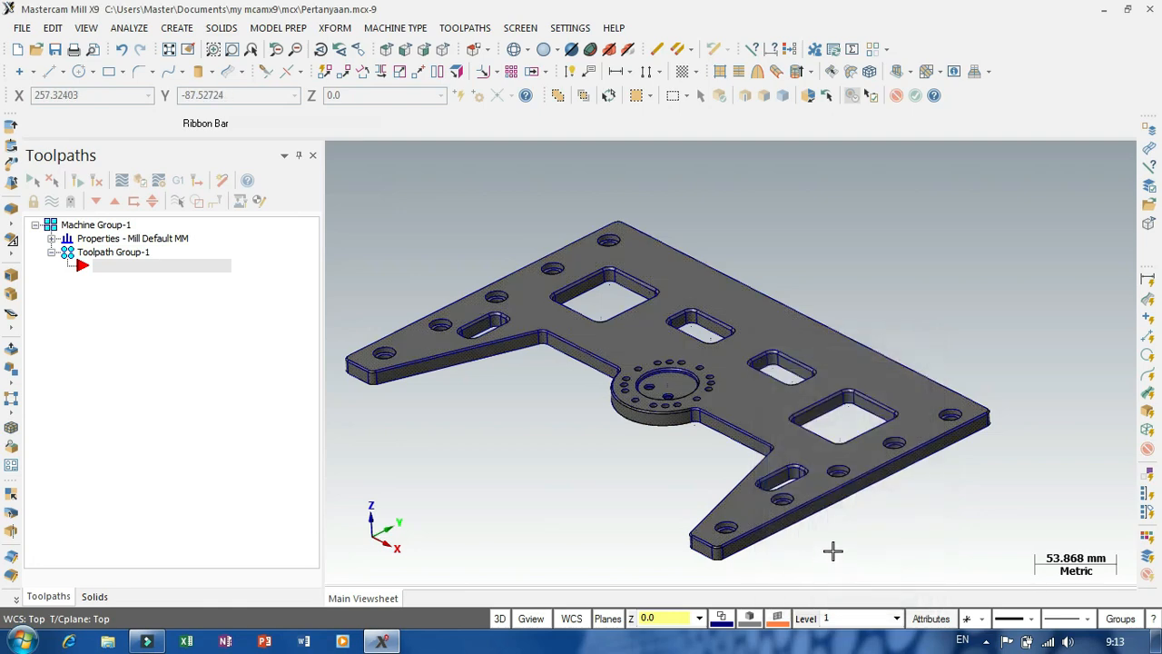
- Check the separation of solid and edge curves by hiding and showing level 2, keeping level 1 as the main level
click(805, 620)
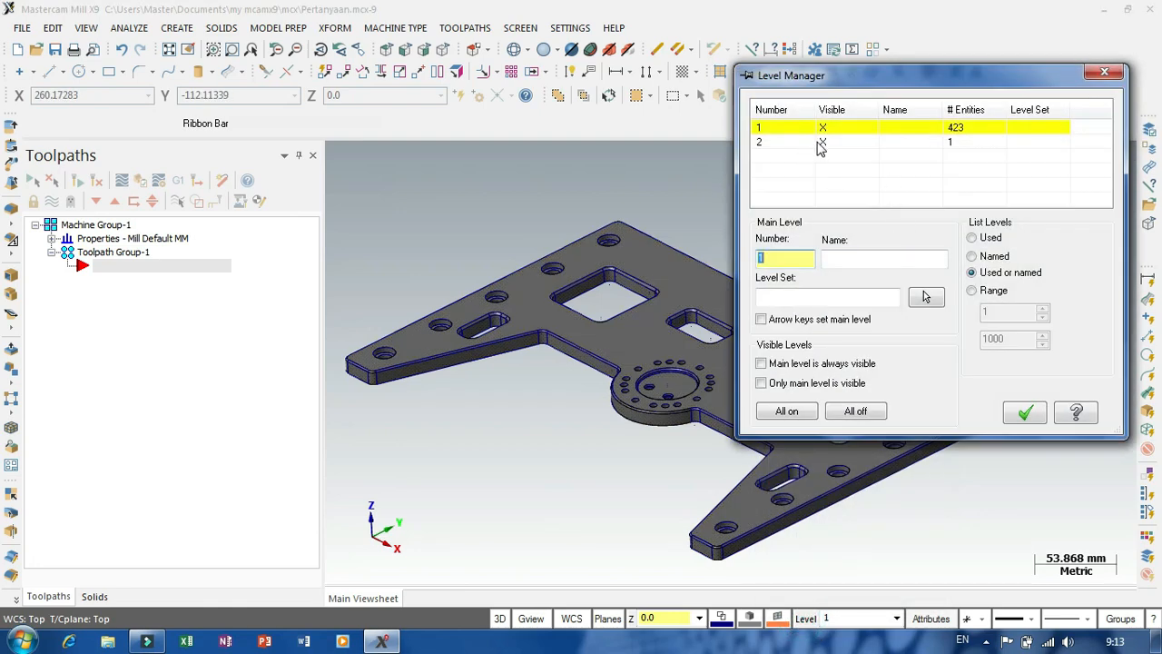
click(817, 143)
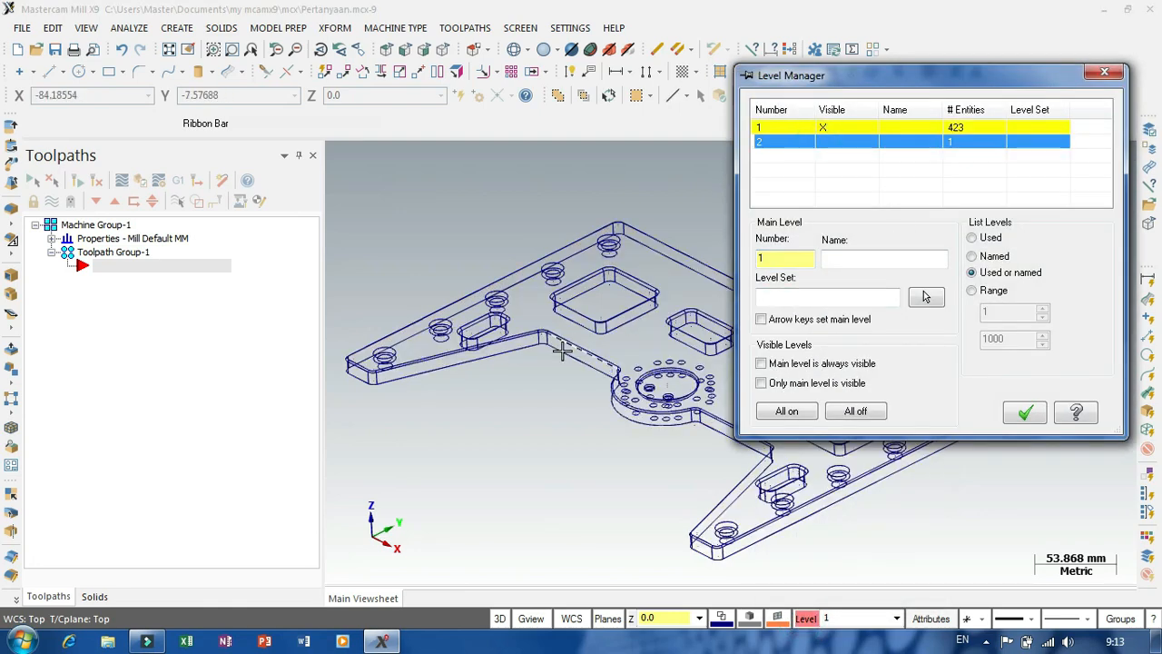
click(821, 142)
click(789, 129)
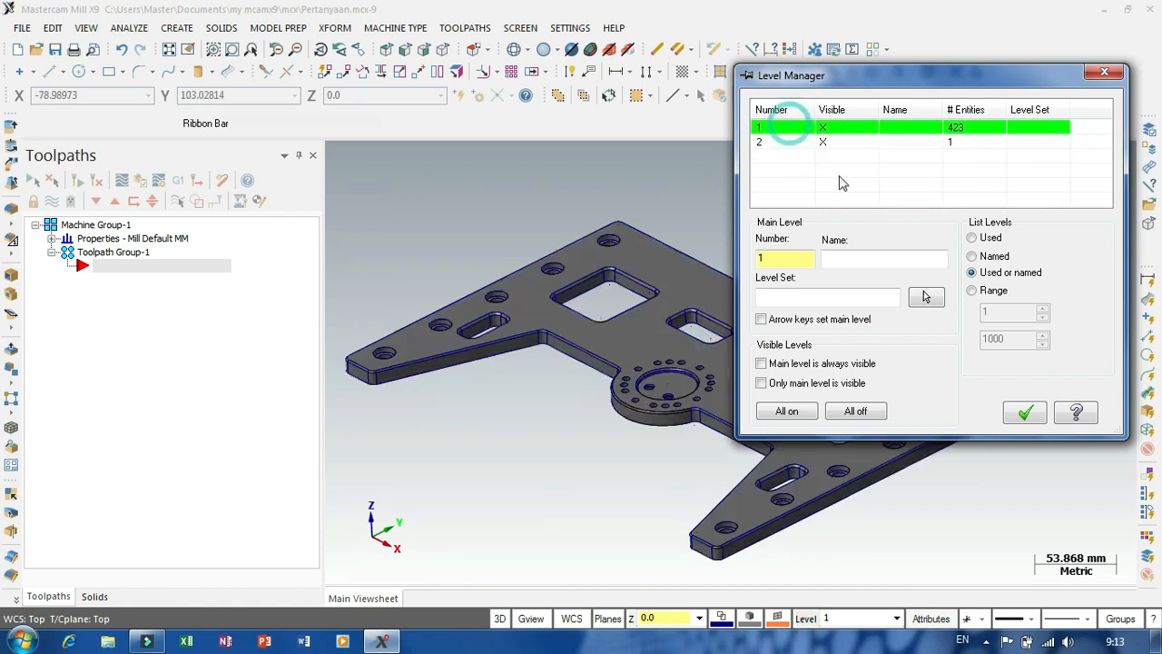
click(1027, 413)
scroll(913, 490, down, 1)
scroll(799, 291, up, 3)
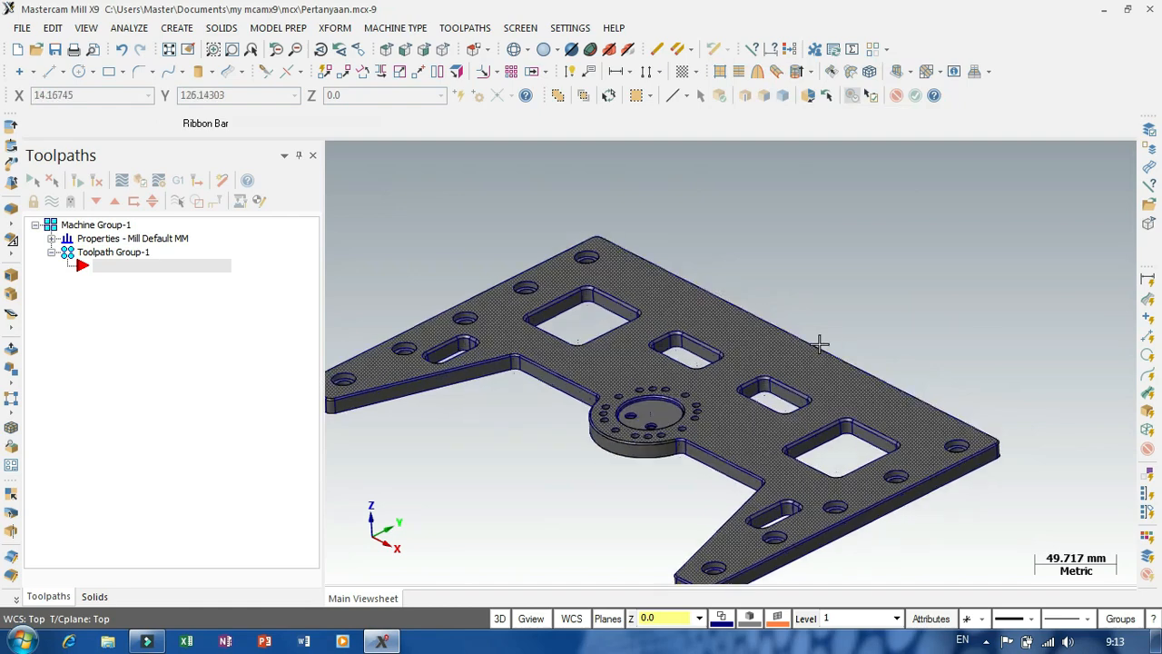
scroll(775, 236, down, 1)
- Define rectangular stock in the machine group's stock setup, sized from all solids
click(111, 264)
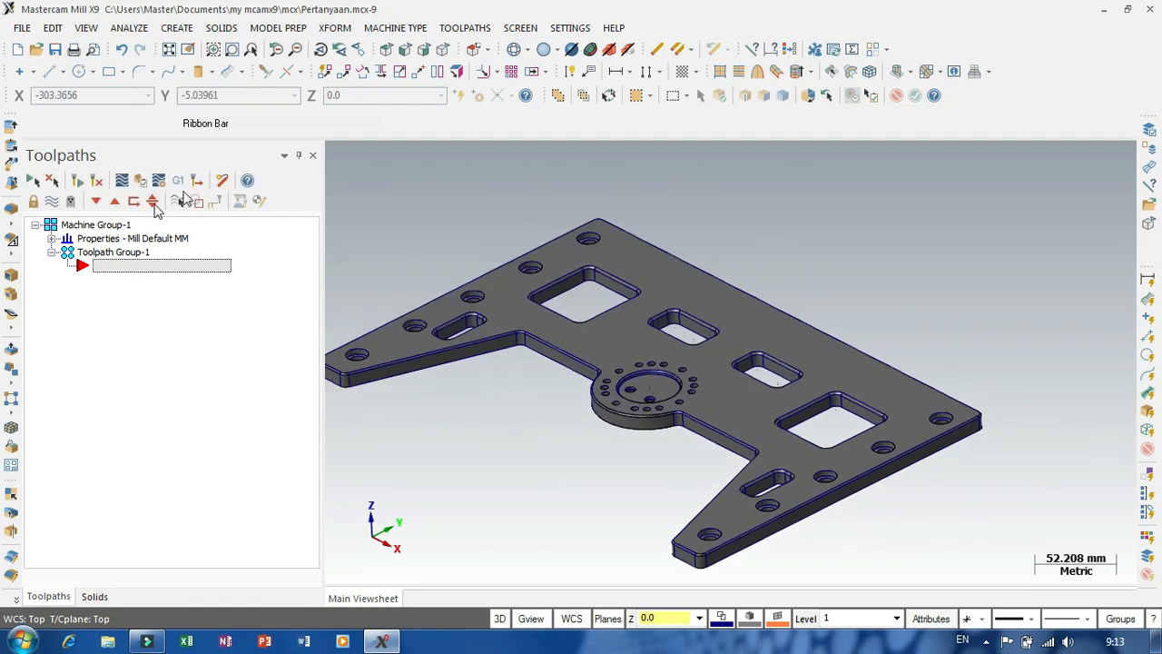
right_click(122, 277)
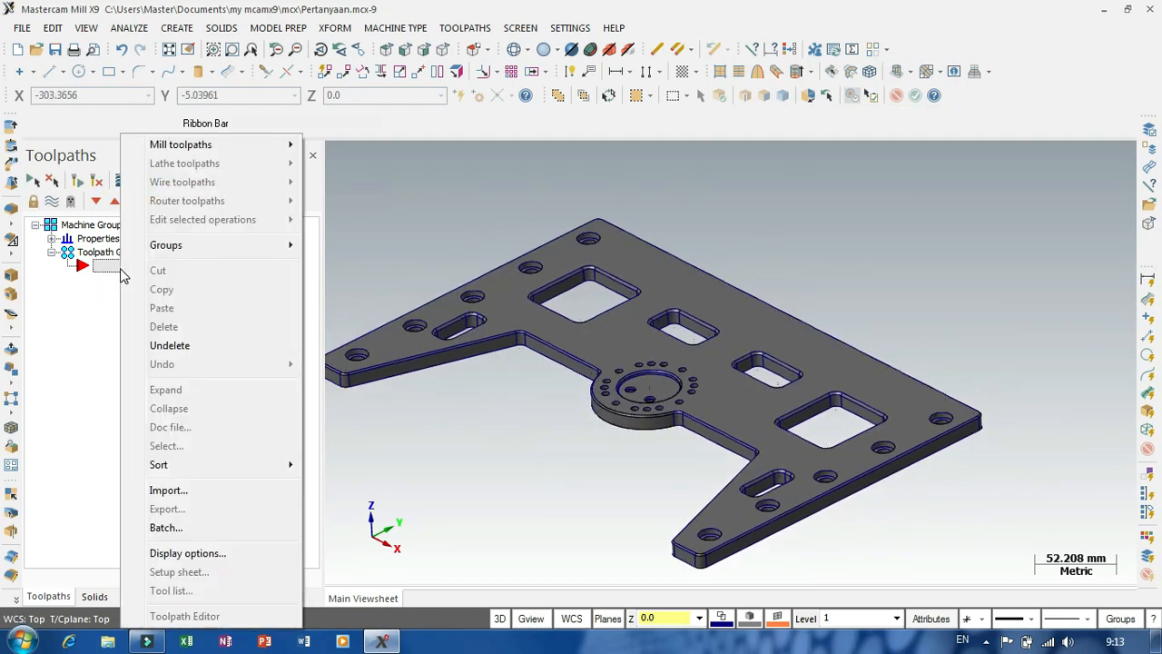
double_click(82, 240)
click(117, 281)
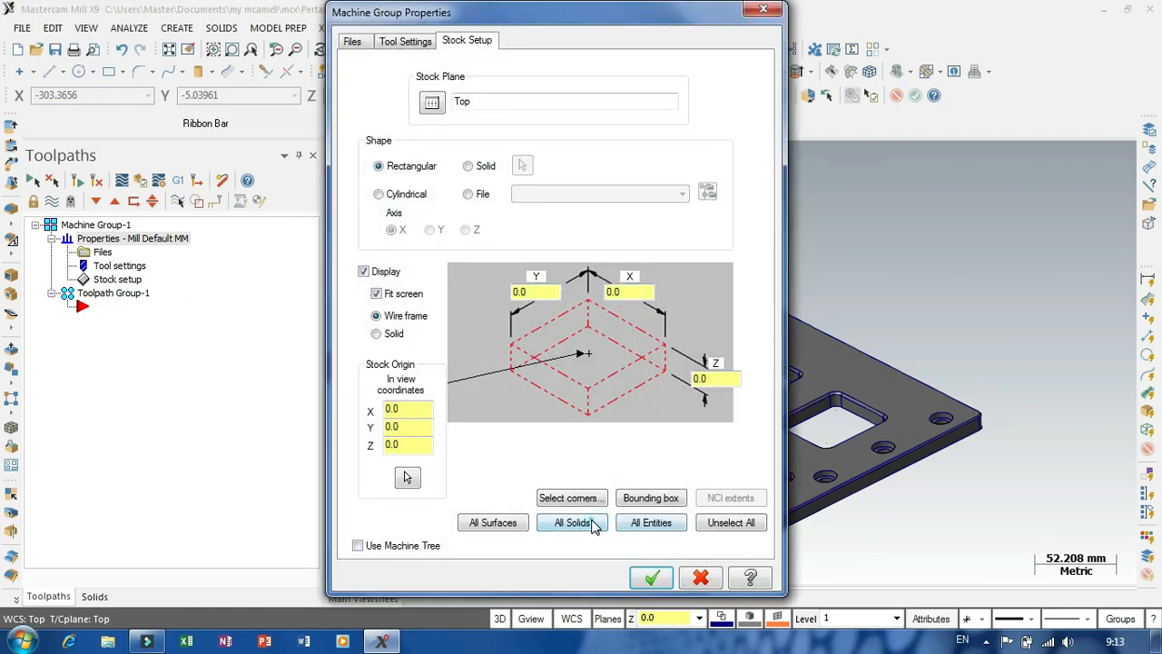
click(572, 522)
click(649, 578)
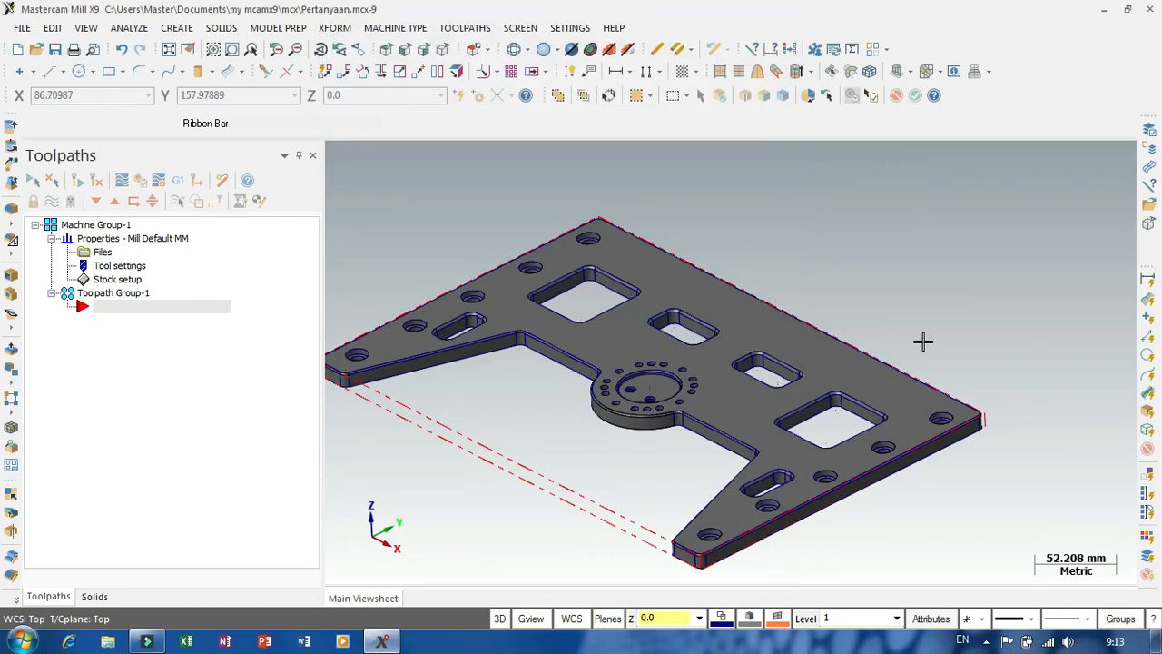
scroll(855, 396, down, 1)
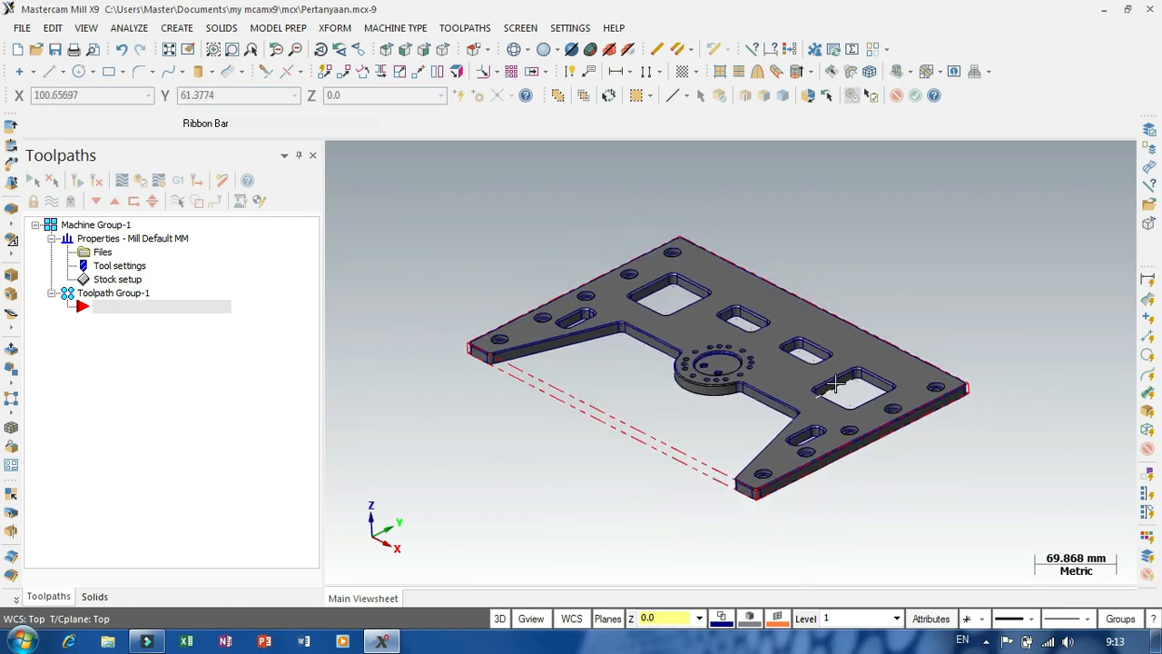
- Inspect the plate from above and below, and set the graphics view to Bottom (WCS)
middle_drag(871, 300, 857, 348)
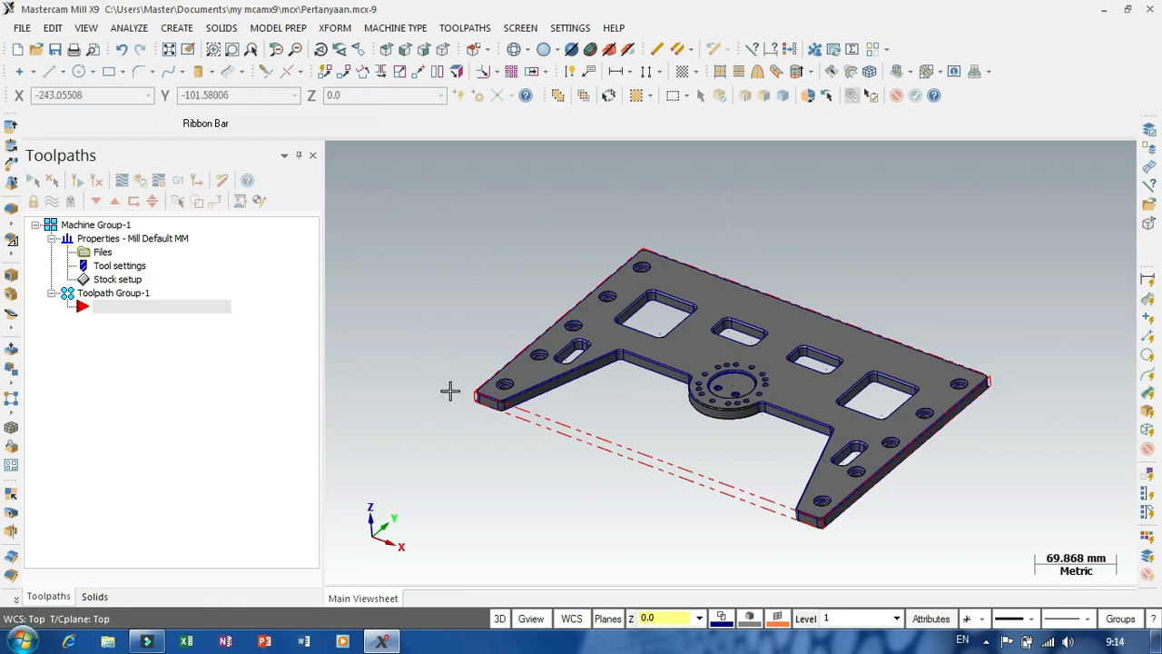
scroll(672, 386, up, 2)
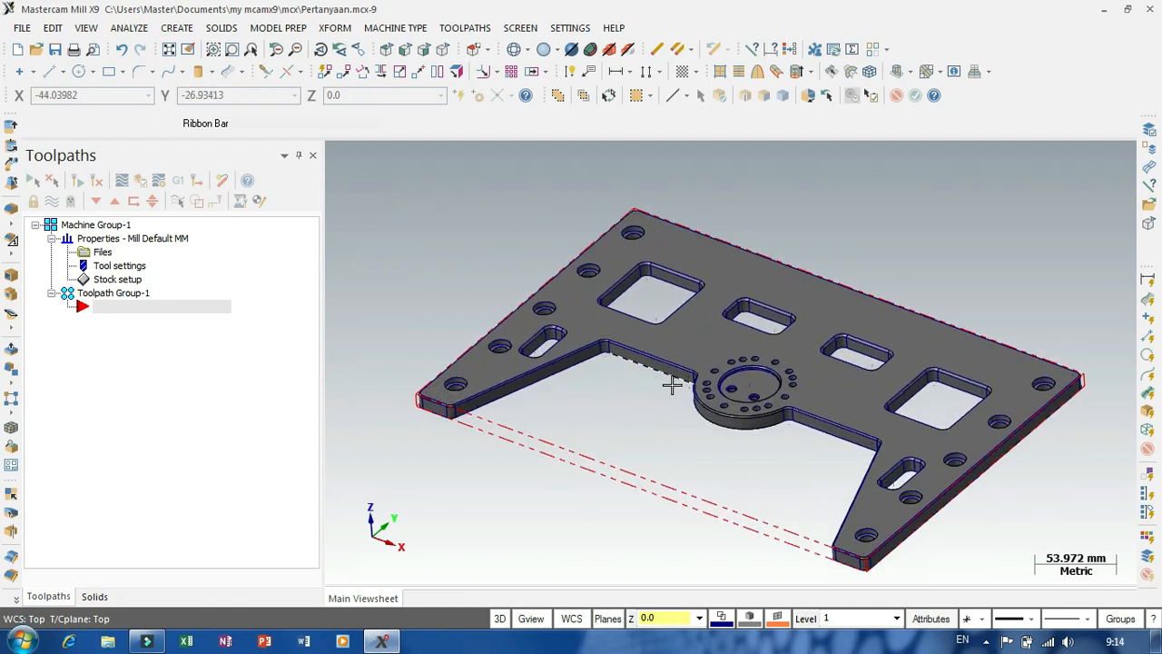
scroll(647, 433, down, 1)
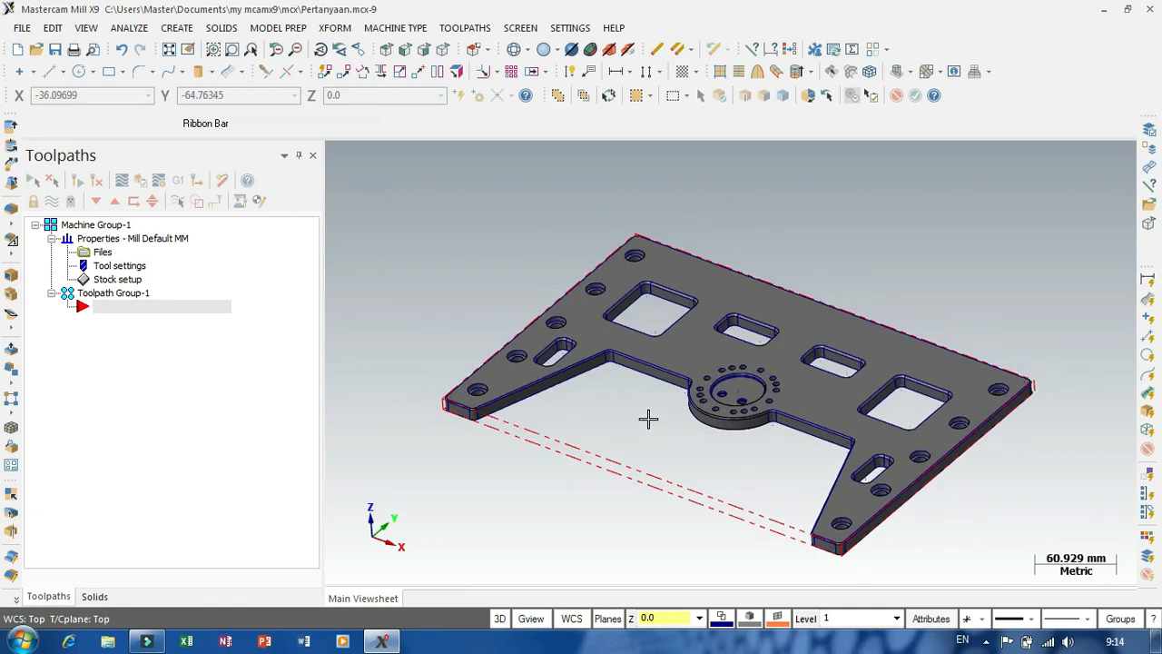
mouse_move(653, 451)
middle_down()
mouse_move(674, 427)
mouse_move(684, 300)
middle_up()
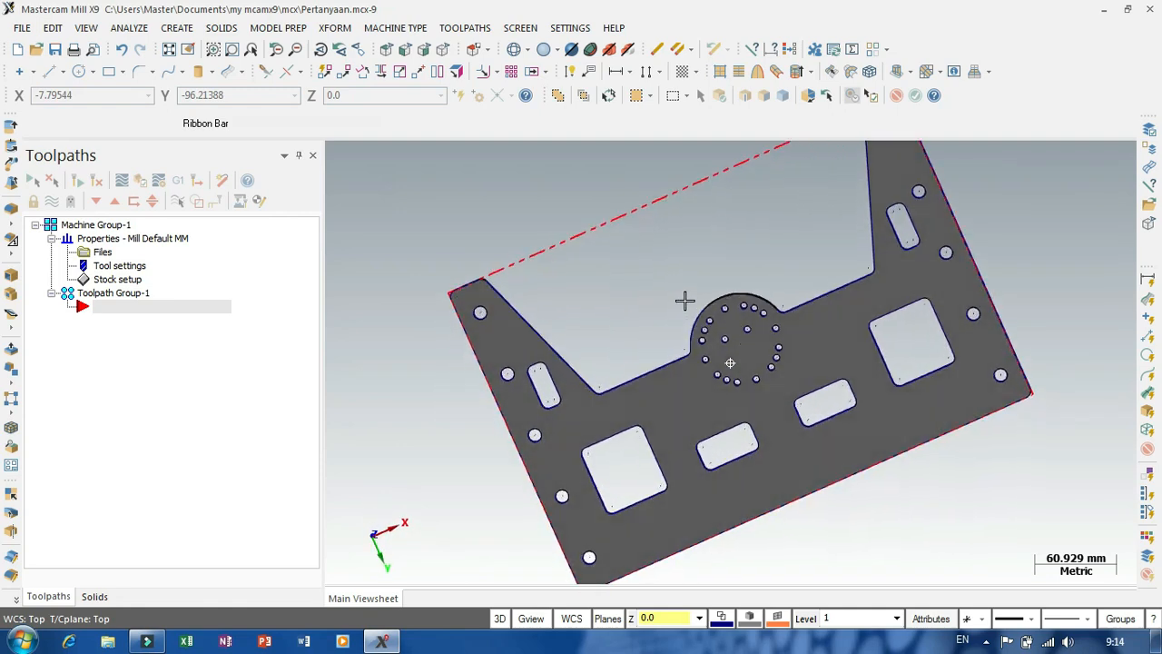
click(534, 619)
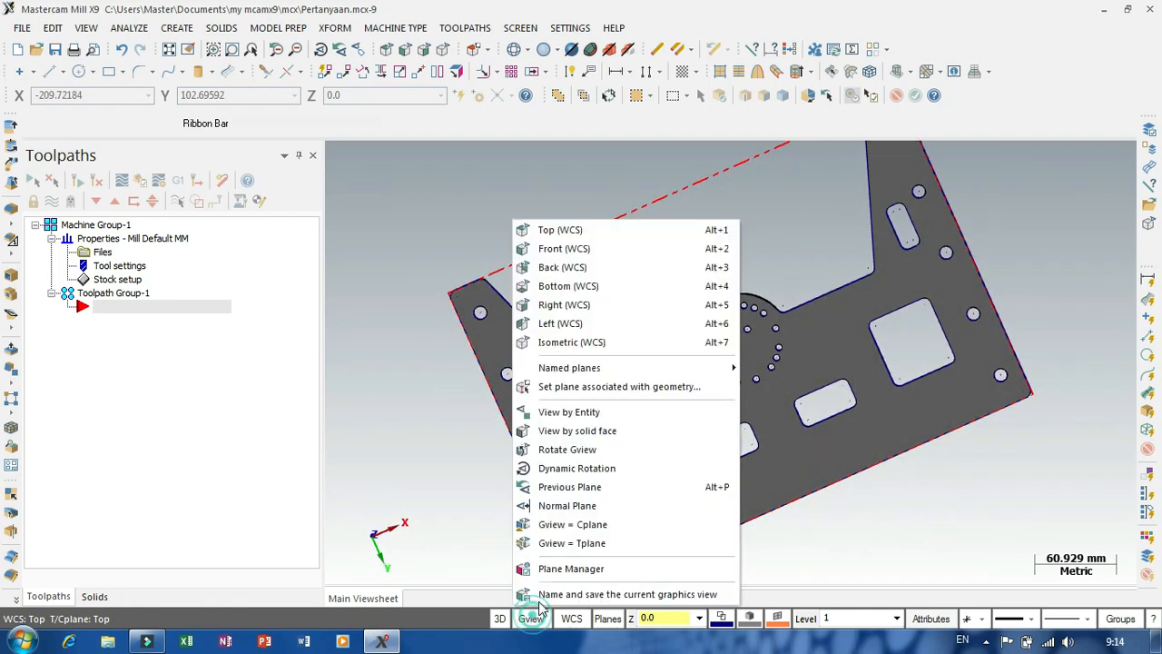
click(566, 286)
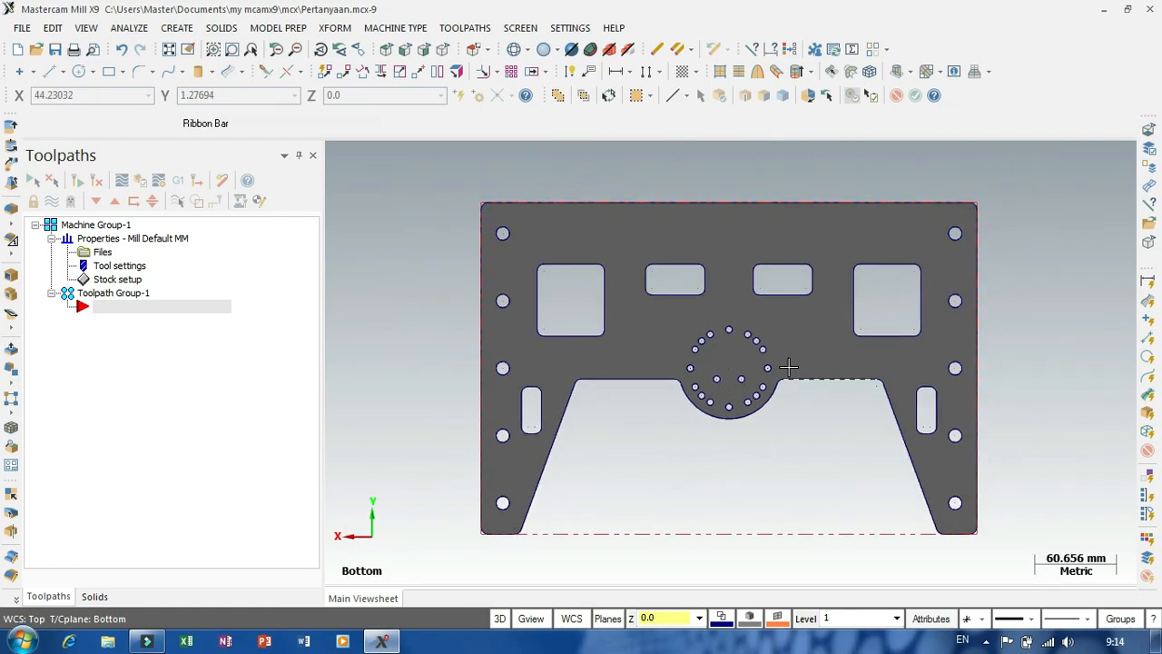
- Set the construction depth to Z 10.0 by picking an endpoint on the plate's underside edge beside the round boss
scroll(787, 390, up, 6)
scroll(678, 401, down, 3)
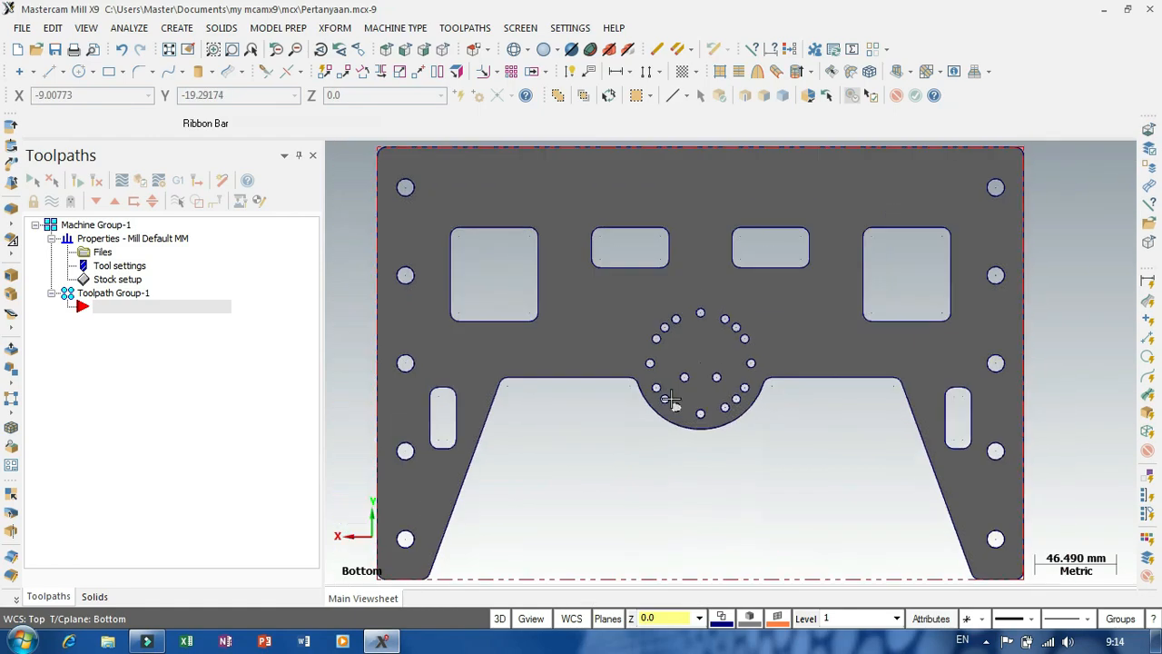
scroll(662, 441, down, 1)
scroll(662, 442, down, 1)
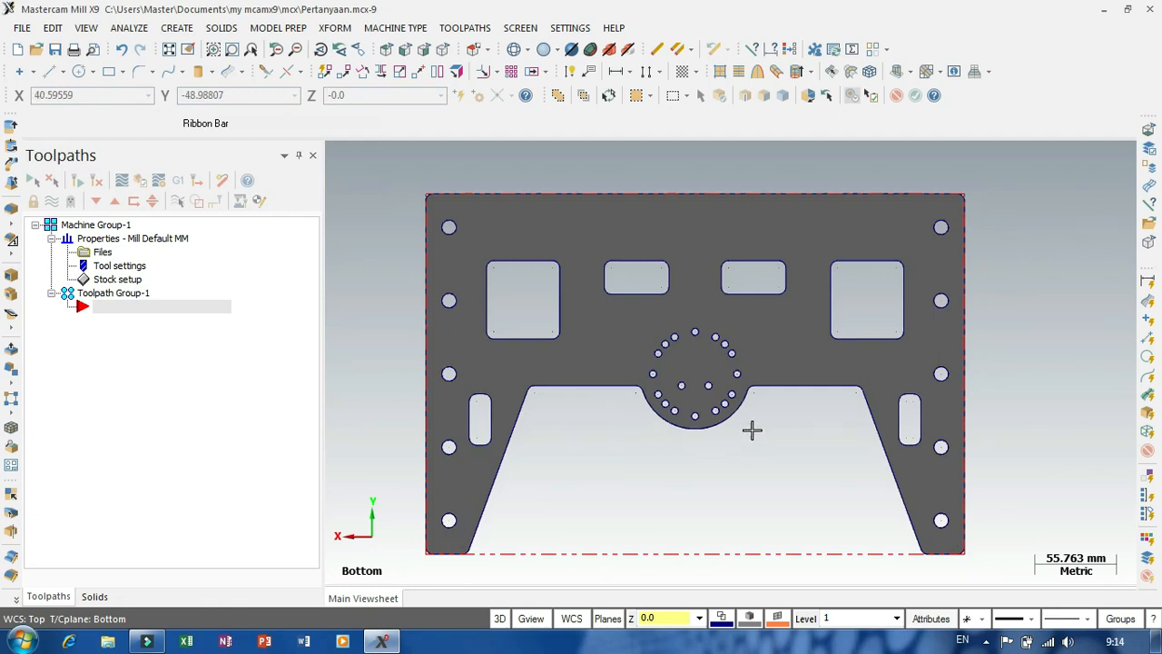
middle_drag(751, 430, 729, 362)
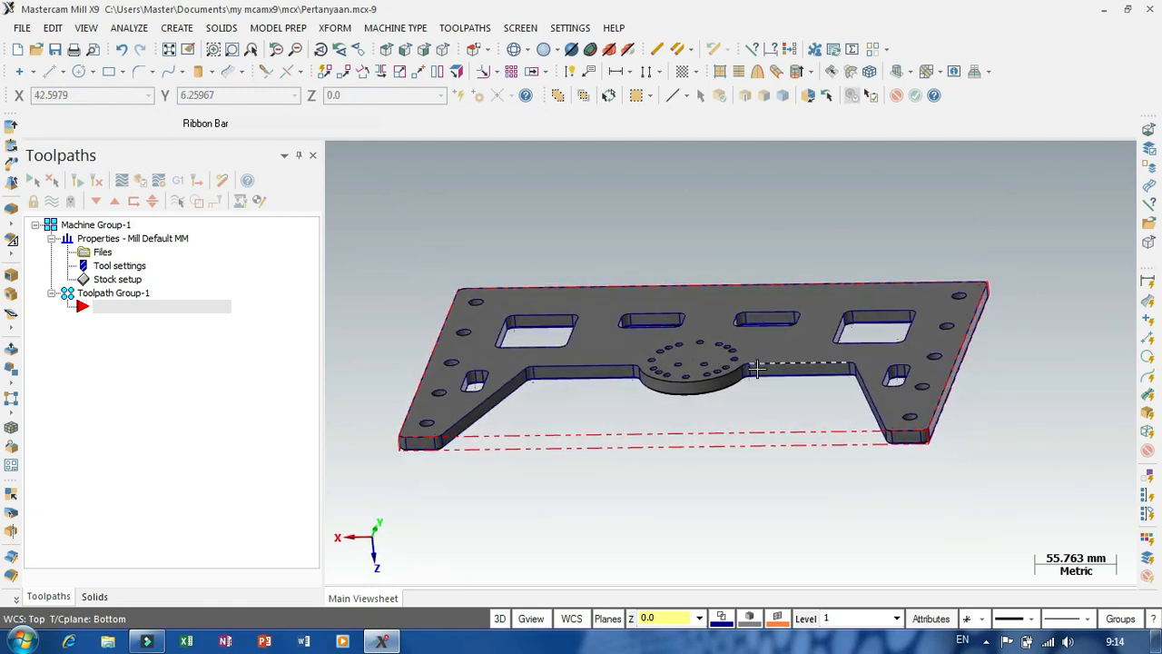
scroll(717, 418, up, 4)
click(631, 618)
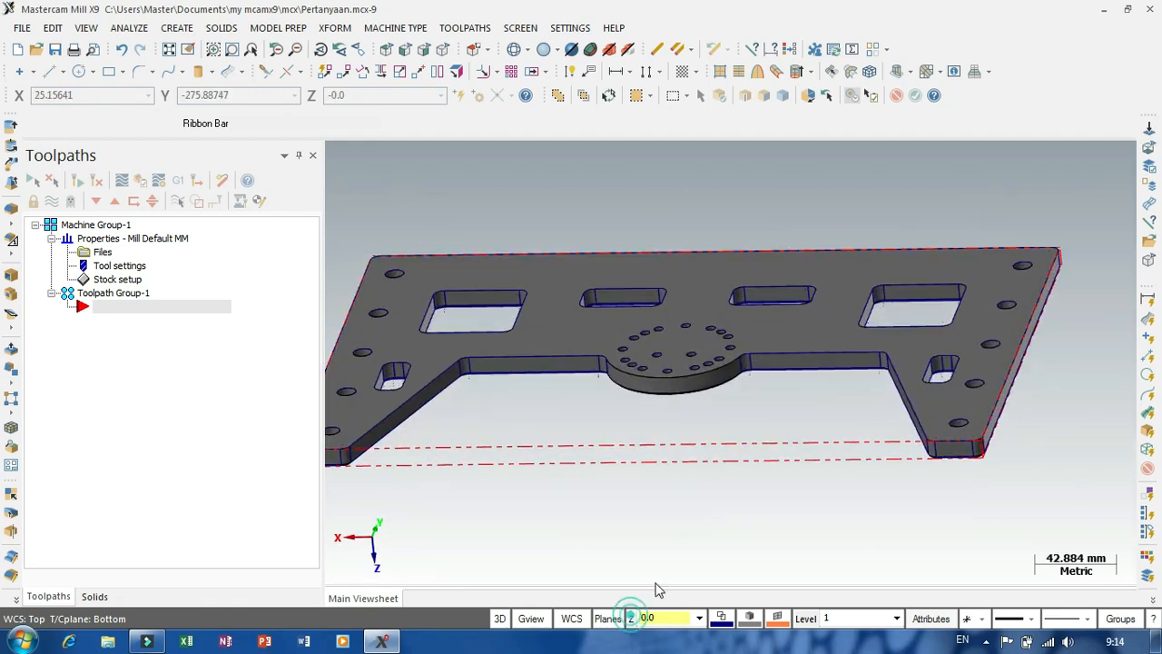
scroll(760, 377, up, 5)
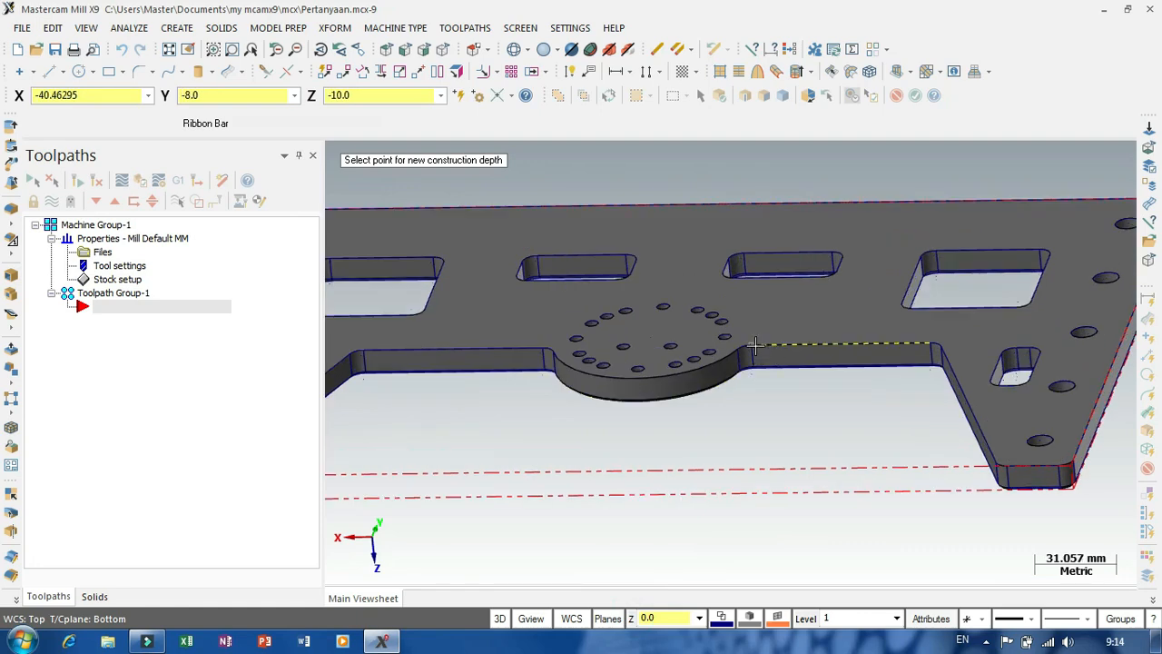
click(754, 345)
- Return the tilted plate to the Bottom (WCS) view
scroll(690, 474, down, 3)
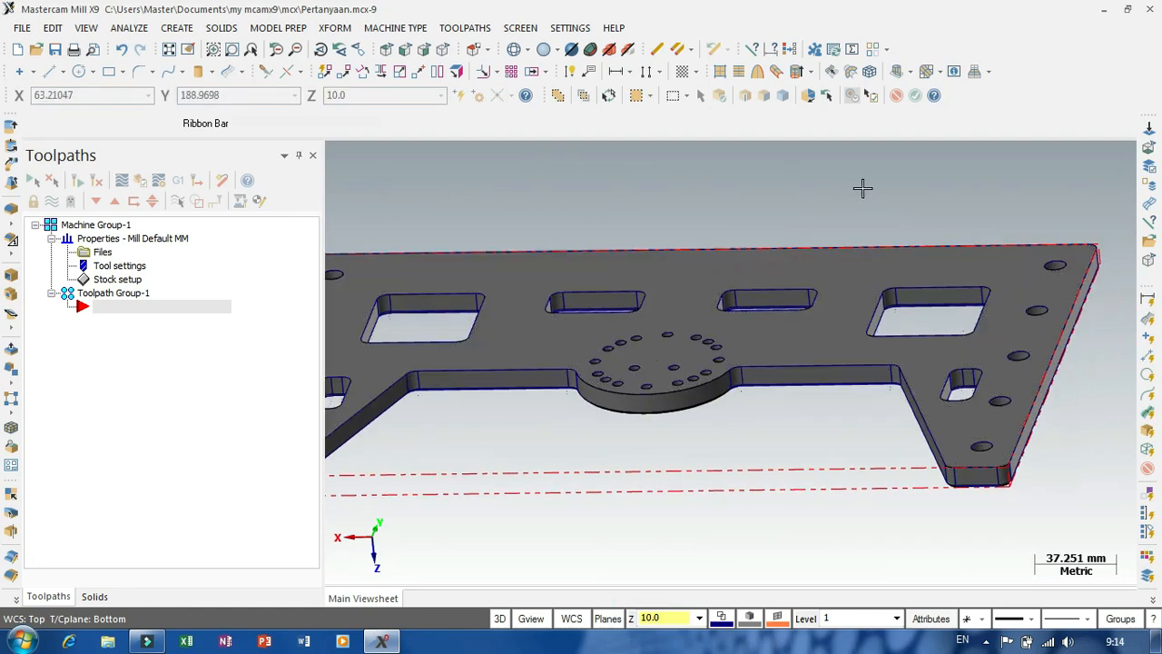
middle_drag(862, 187, 881, 241)
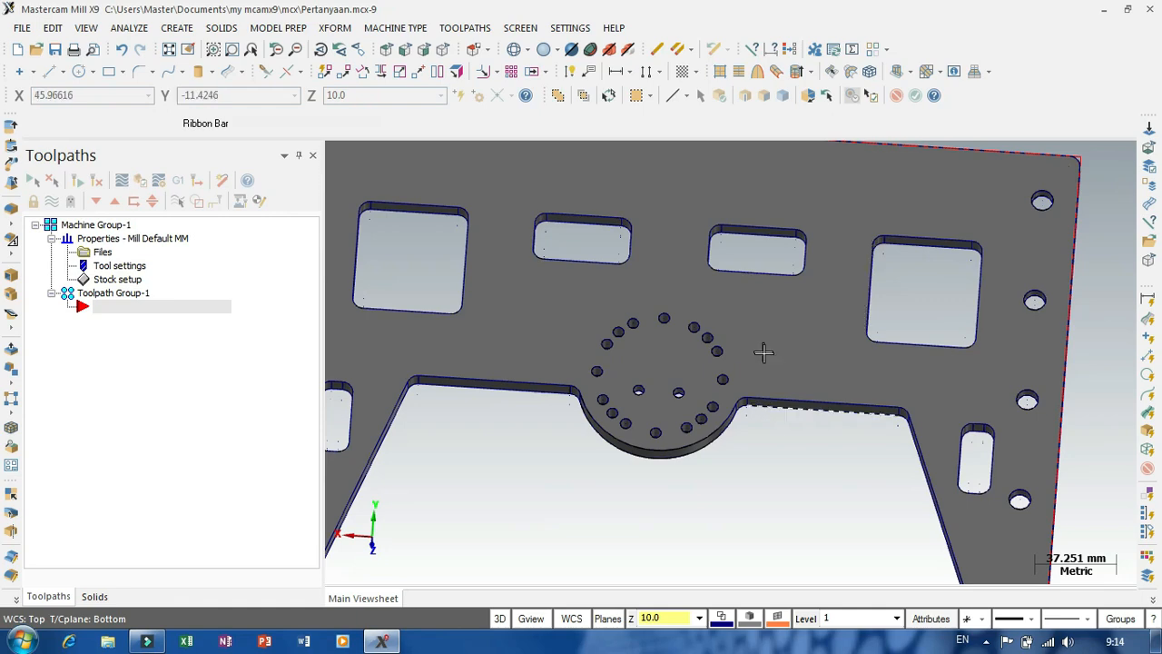
scroll(732, 446, down, 5)
right_click(770, 468)
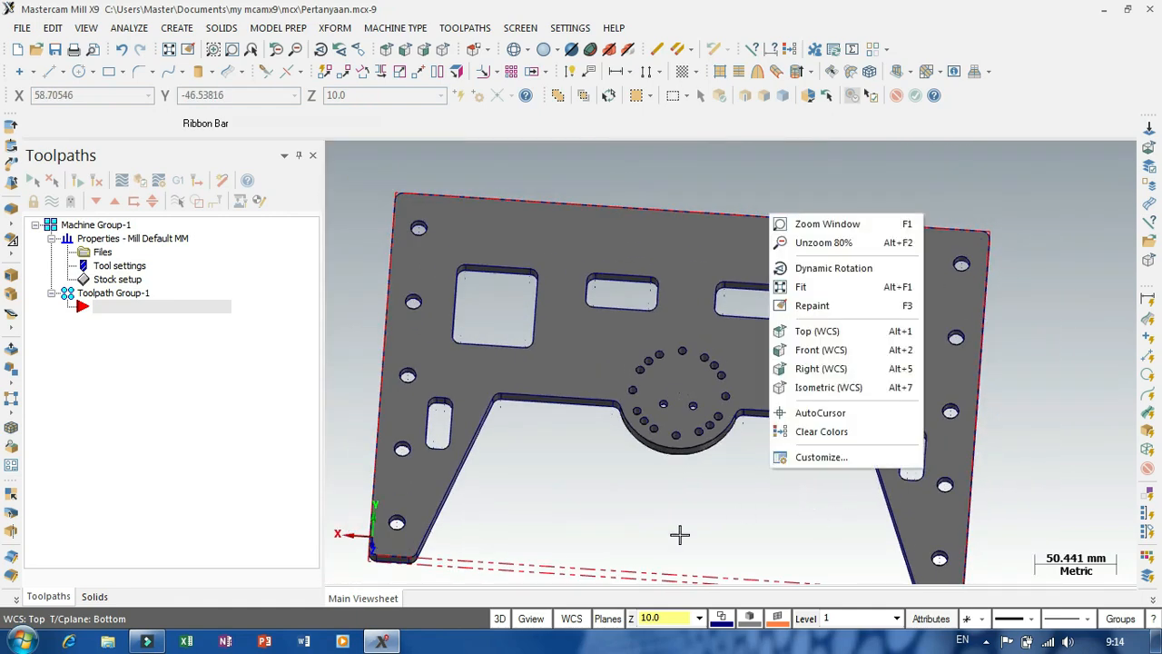
click(532, 618)
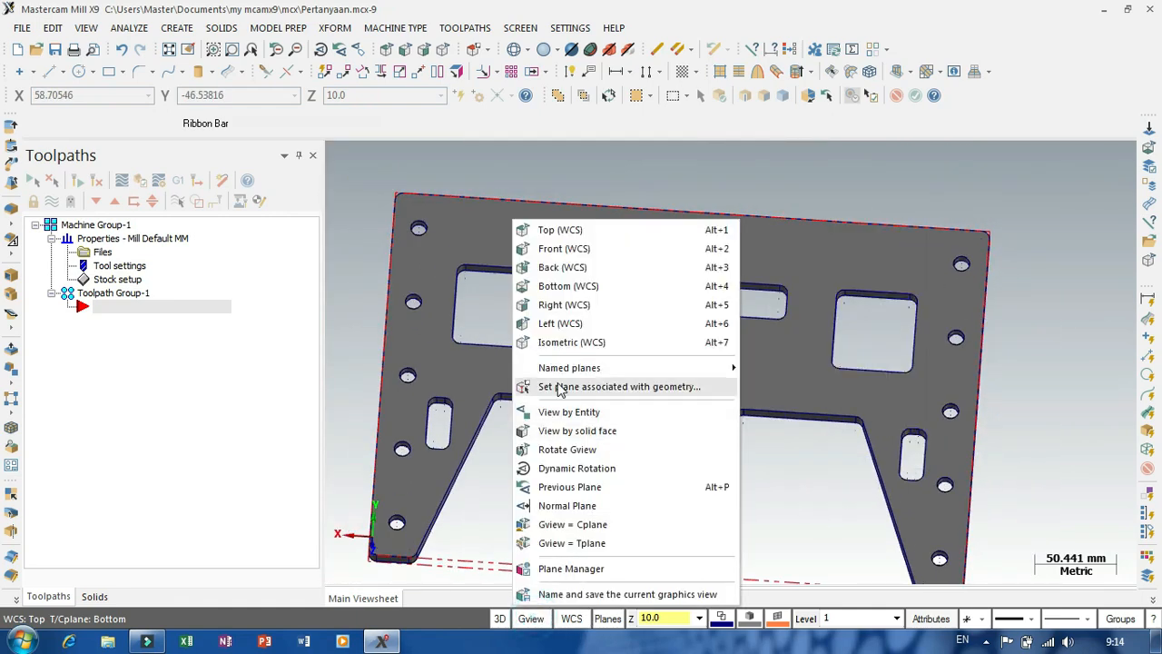
click(568, 286)
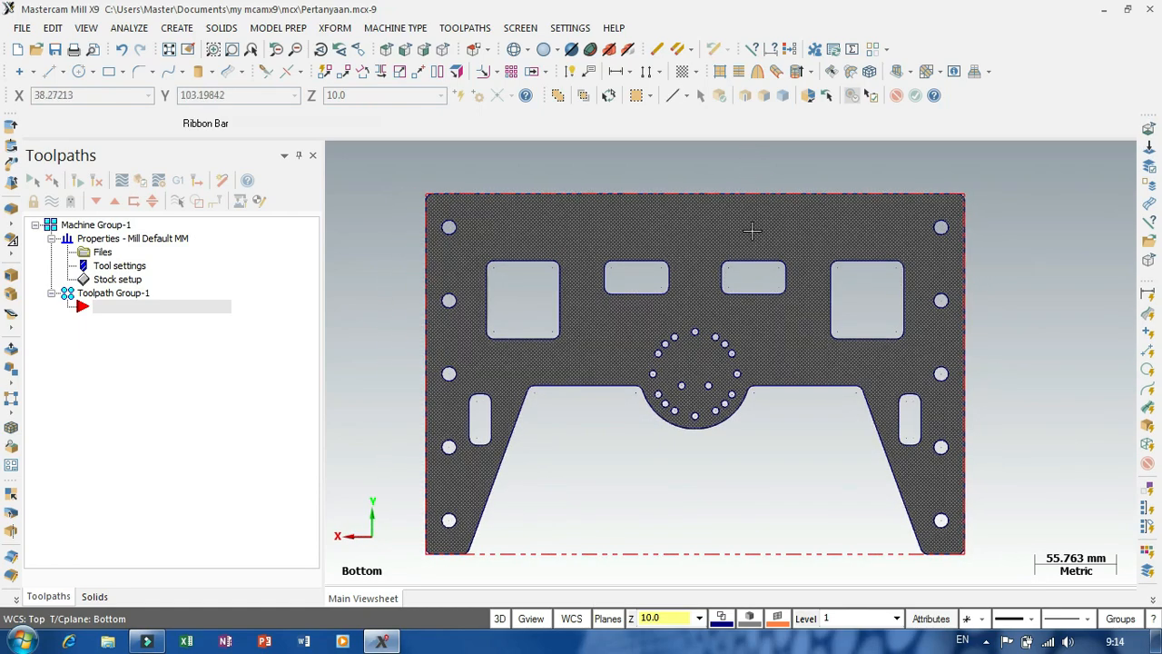
click(49, 72)
click(744, 164)
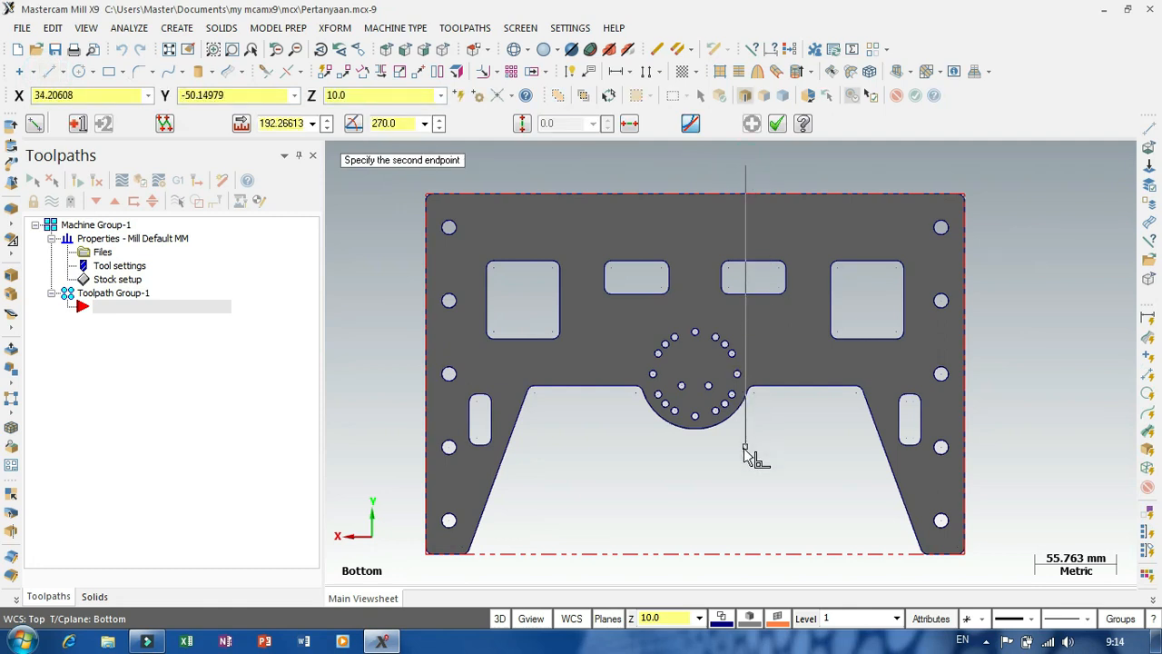
key(Escape)
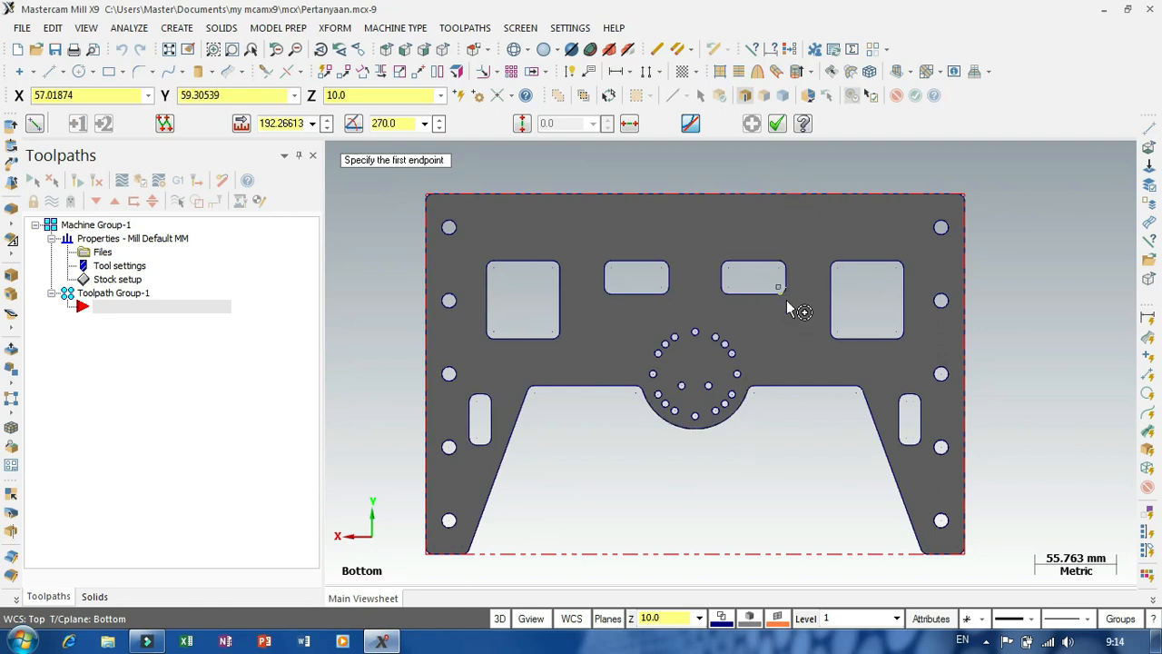
- Draw a vertical line about 79 mm long from the side of a small rectangular cutout past the plate's long outer edge
scroll(787, 272, up, 3)
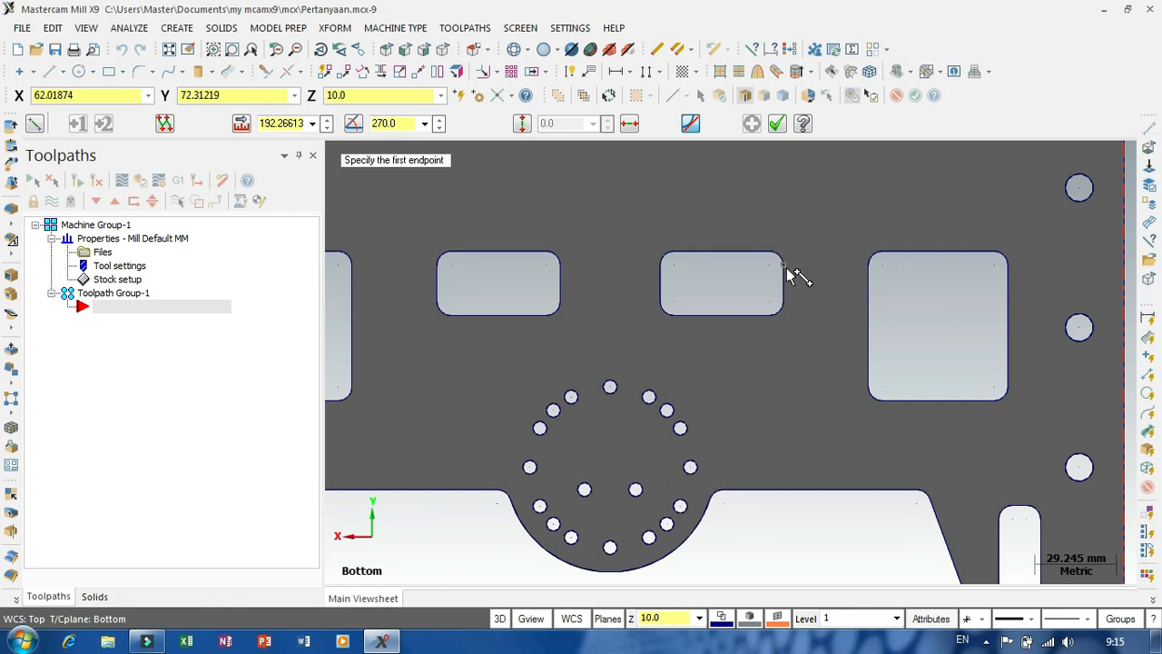
click(786, 269)
scroll(789, 183, down, 2)
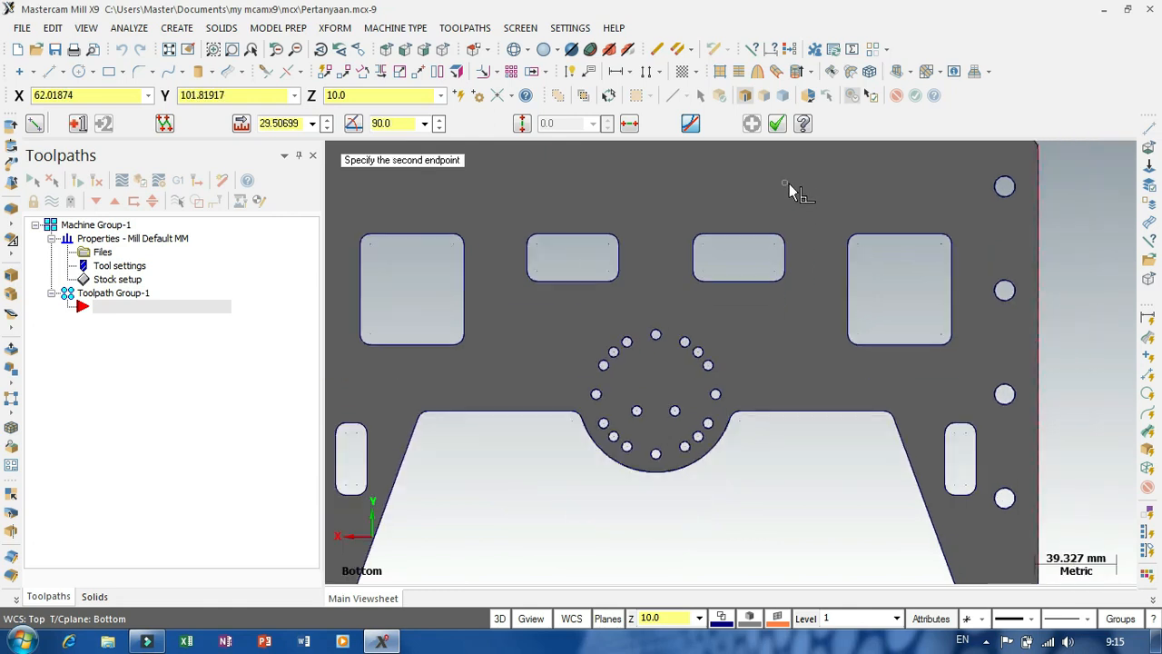
scroll(788, 184, down, 2)
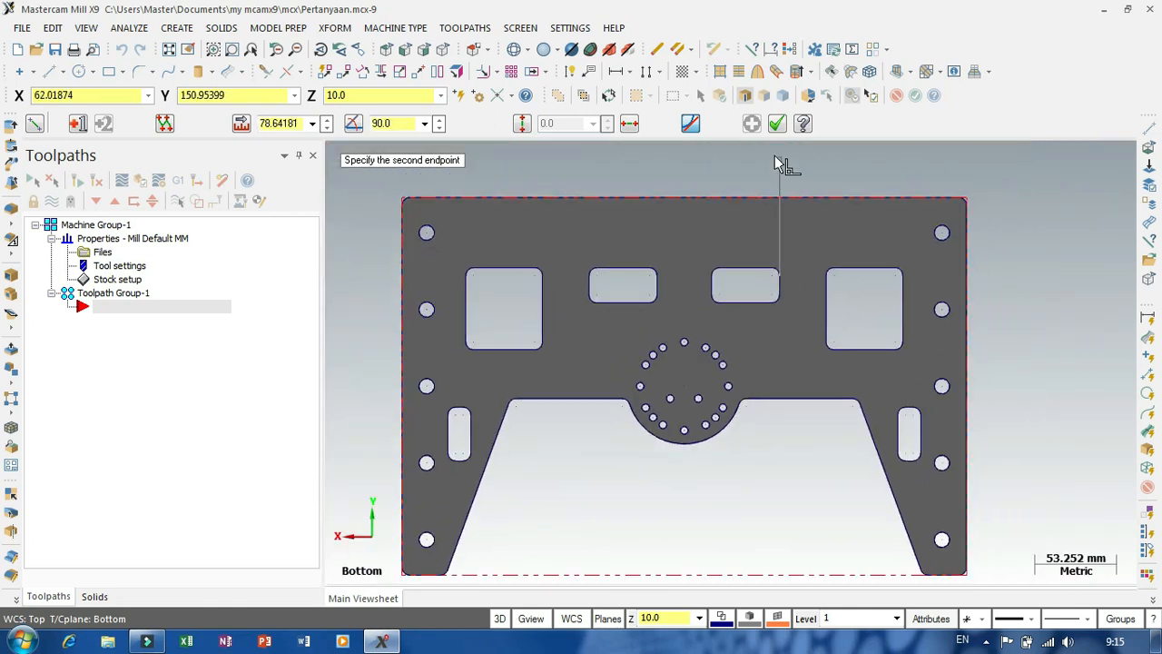
click(778, 154)
click(777, 124)
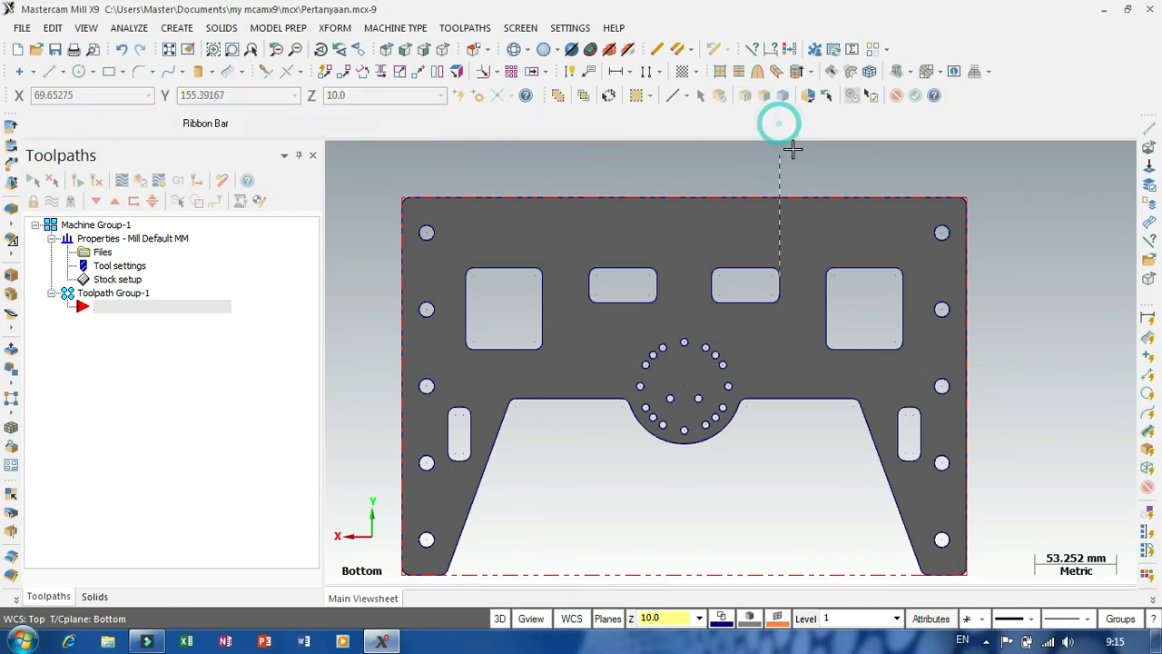
- Extend the vertical line to the plate's inner straight edge beside the round boss with Trim/Break/Extend
scroll(817, 163, up, 2)
middle_drag(823, 206, 815, 175)
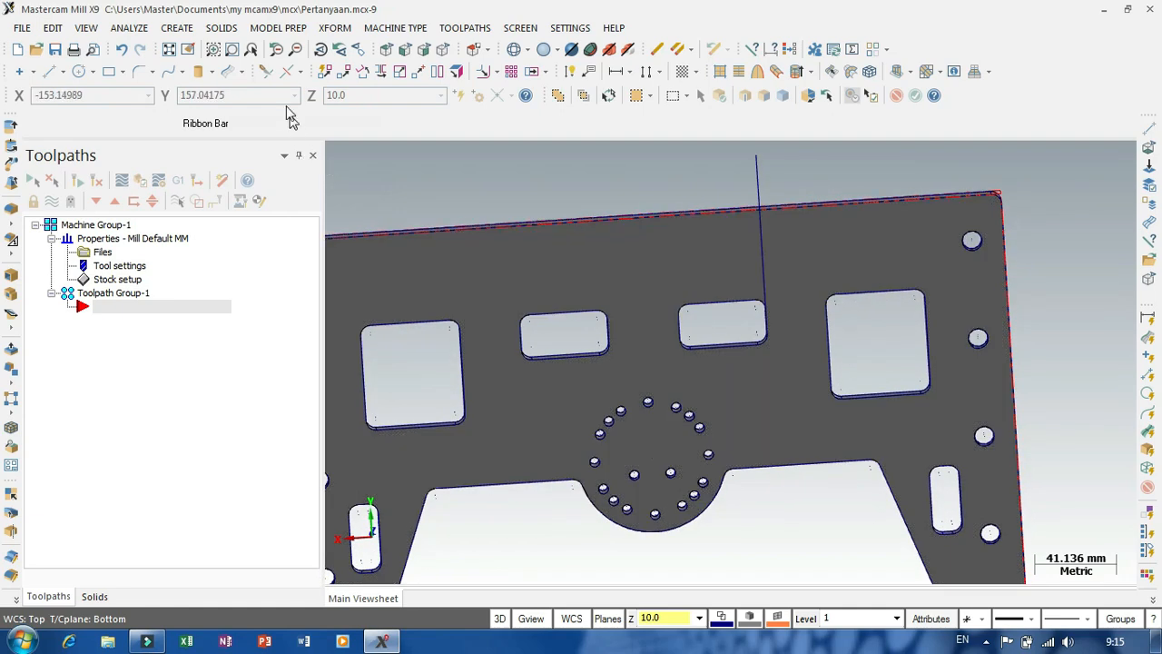
click(267, 73)
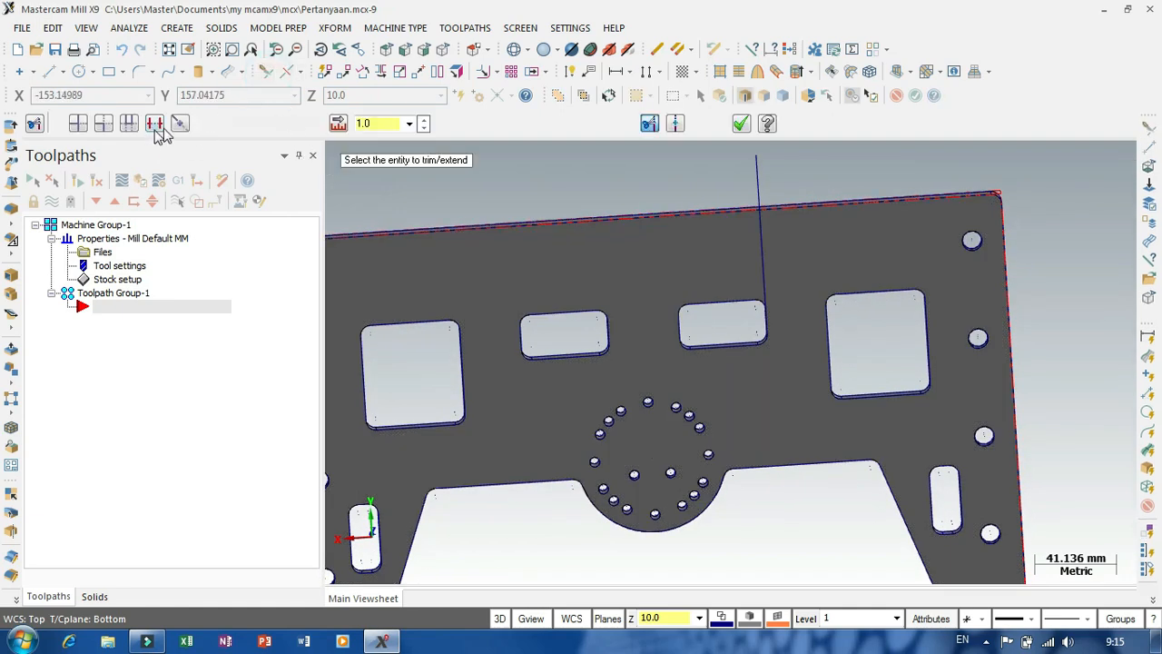
click(780, 471)
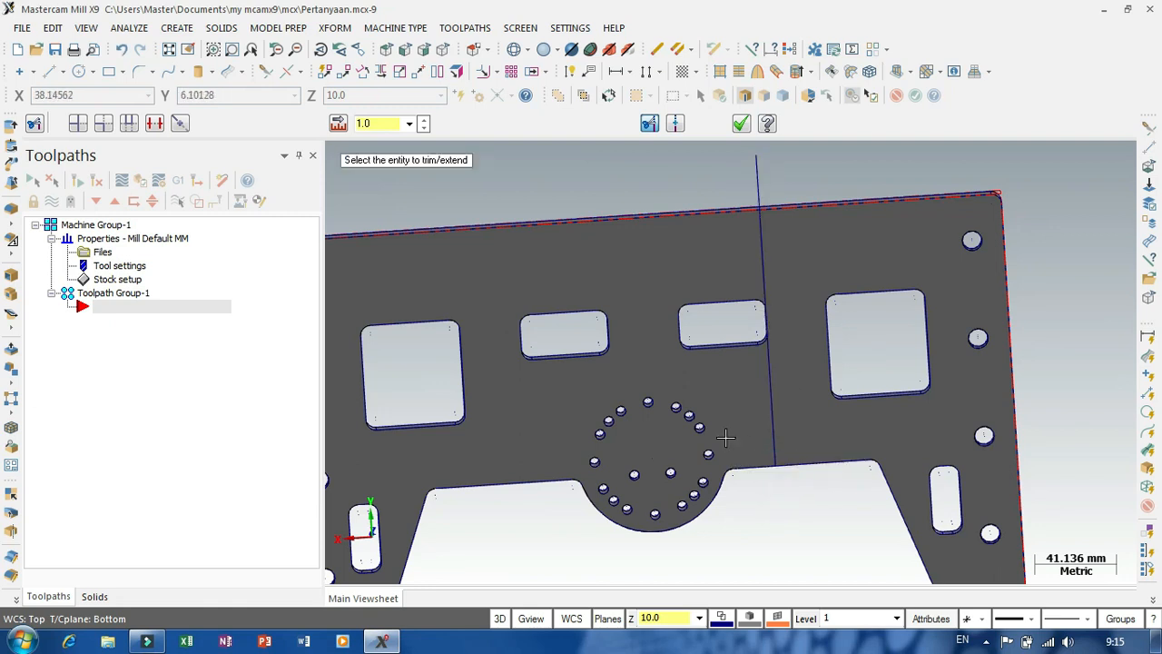
scroll(725, 438, down, 2)
scroll(636, 190, up, 3)
click(155, 124)
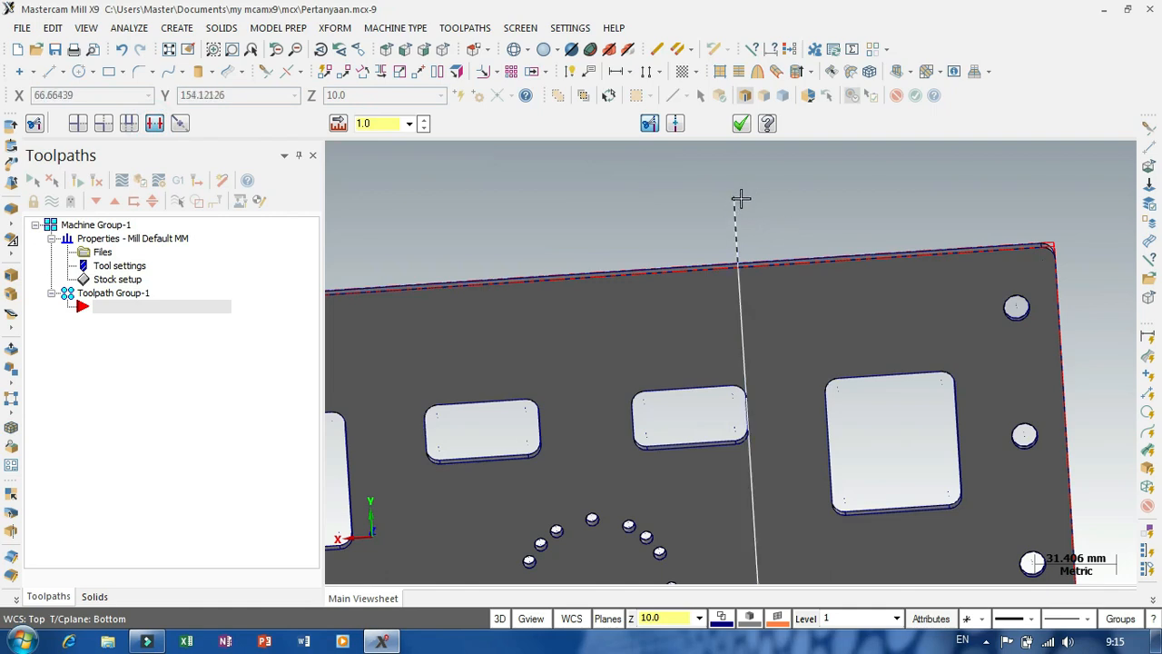
click(741, 124)
- Break the long outer edge curve, the vertical line and the inner edge curve with Break at Intersection
scroll(695, 187, down, 2)
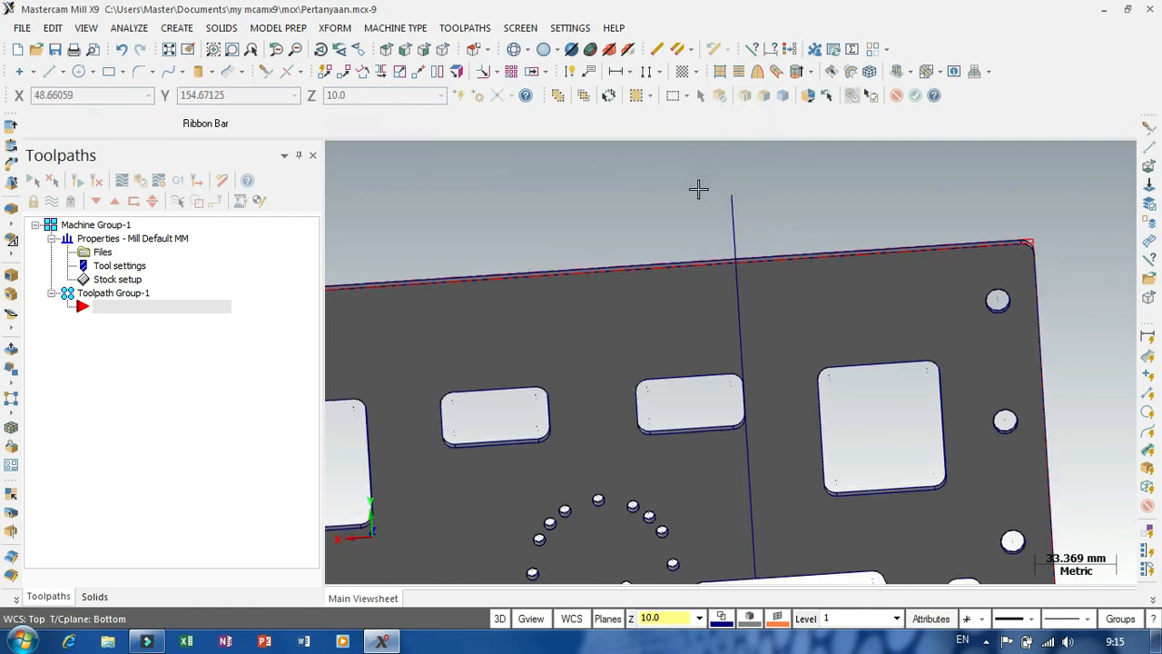
scroll(776, 247, up, 1)
scroll(775, 248, up, 2)
middle_drag(775, 314, 778, 264)
scroll(665, 257, up, 1)
scroll(665, 257, up, 3)
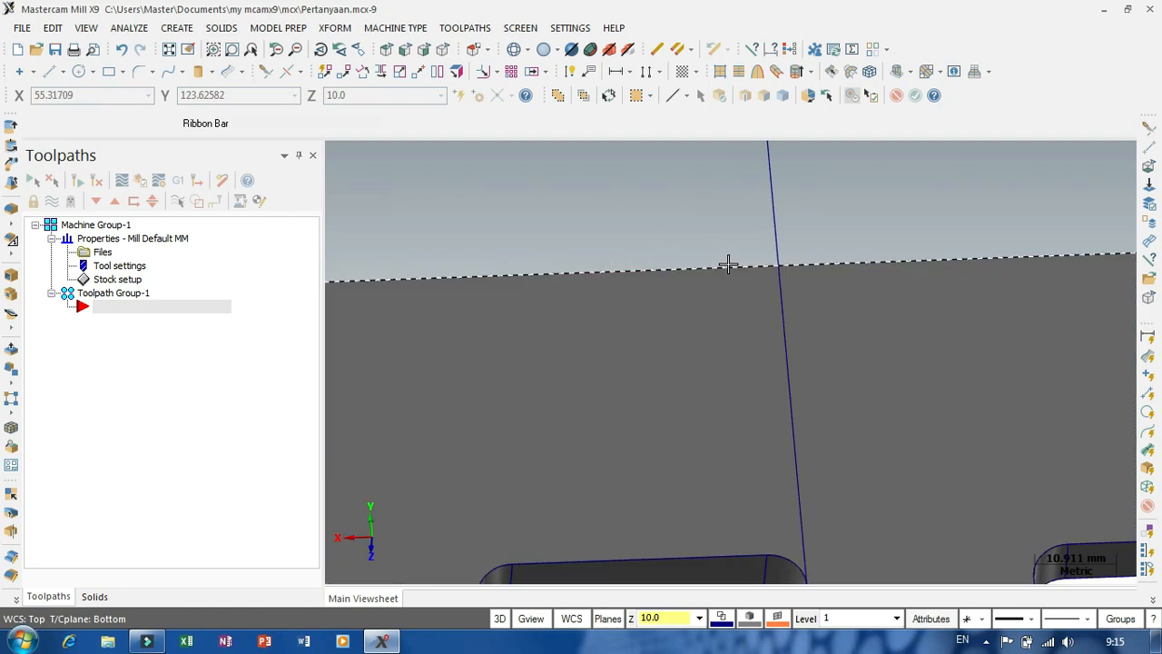
scroll(703, 184, down, 4)
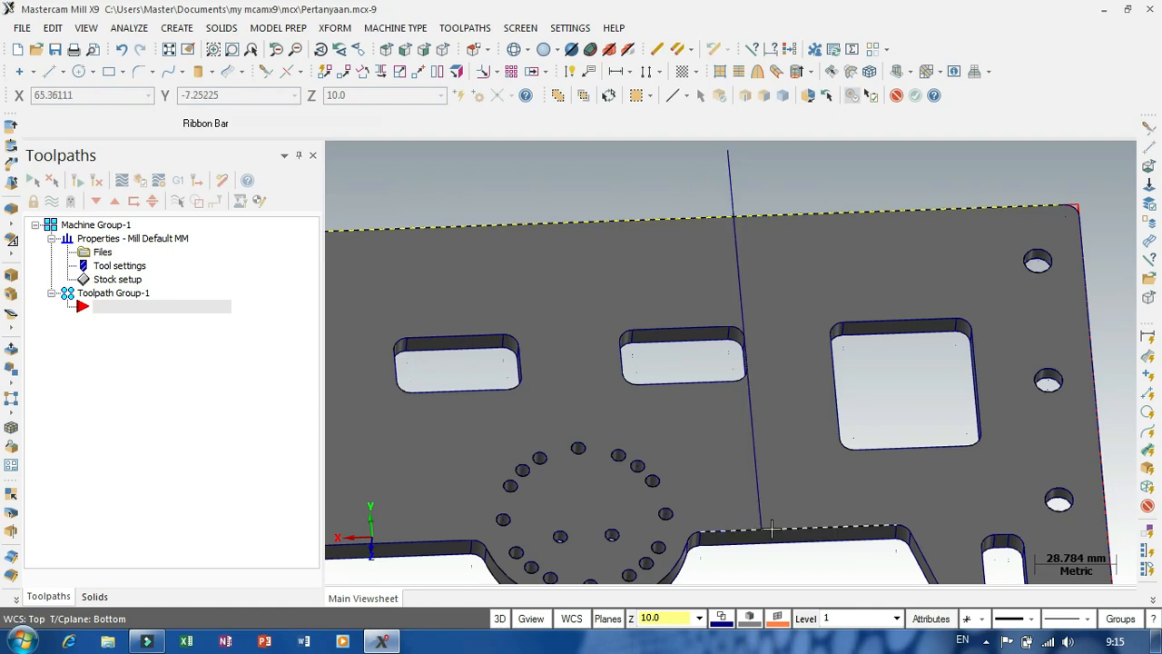
click(771, 529)
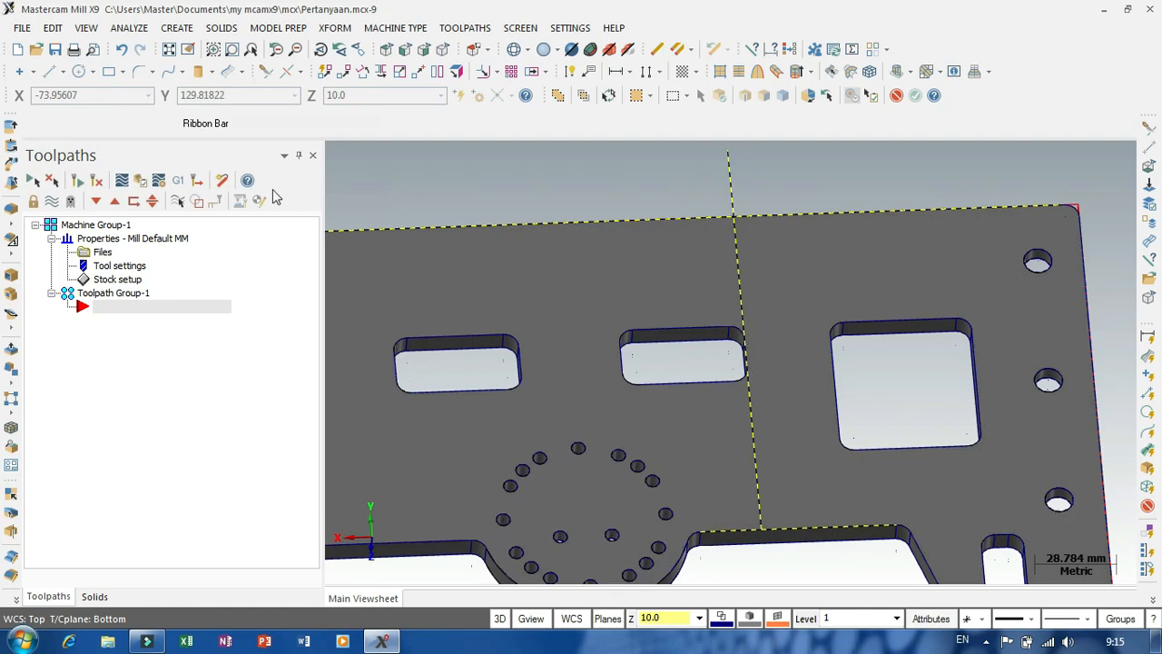
click(303, 73)
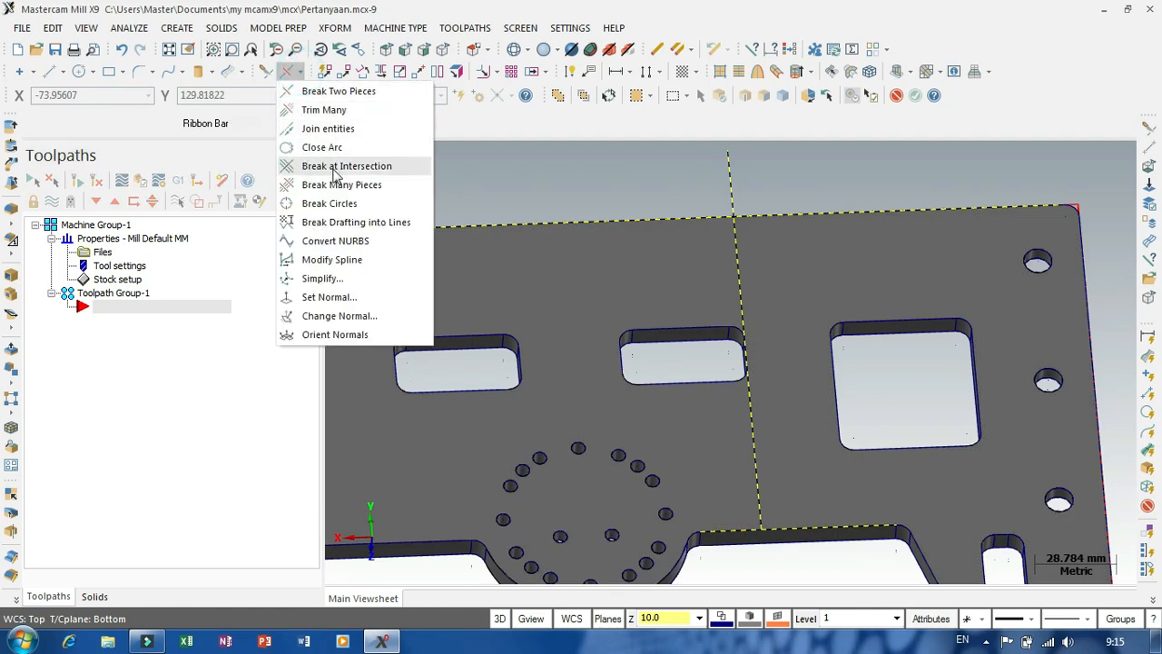
click(309, 163)
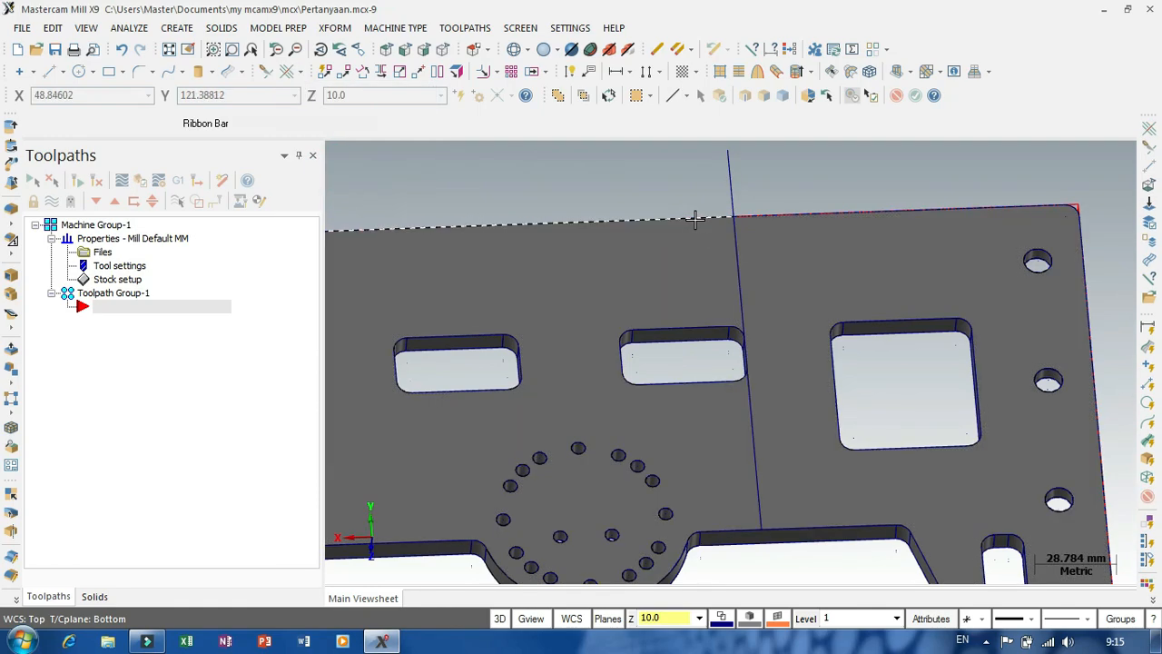
- Examine the edge curves along the plate's long outer side around the vertical construction line
scroll(690, 231, down, 5)
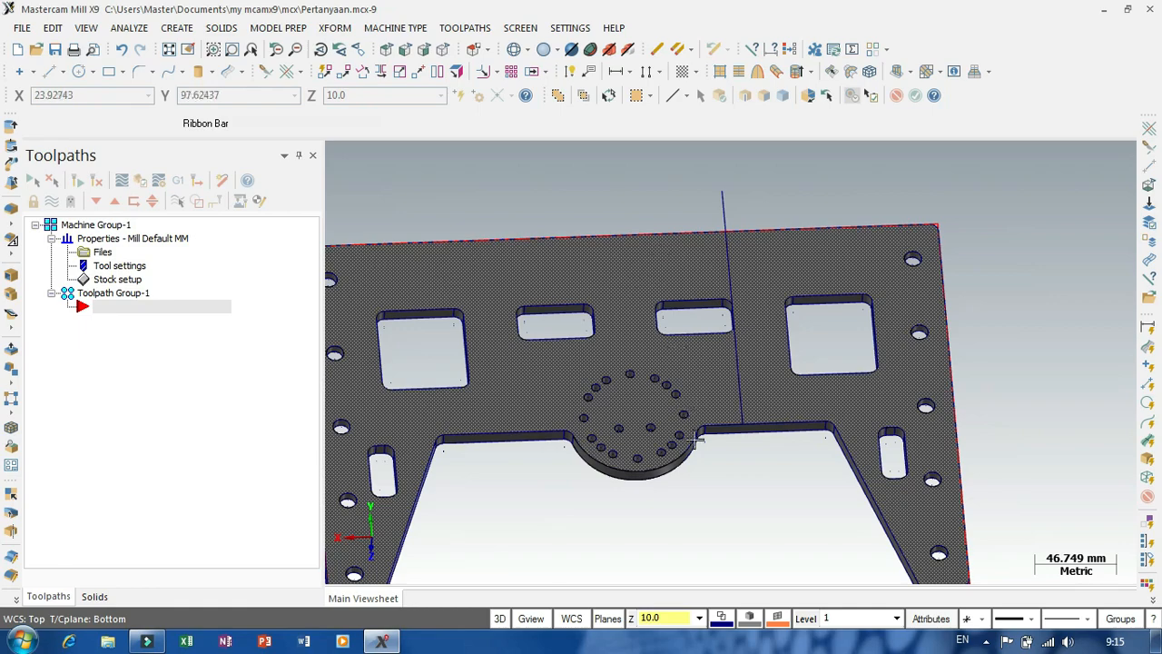
mouse_move(696, 280)
middle_down()
mouse_move(798, 348)
mouse_move(851, 419)
middle_up()
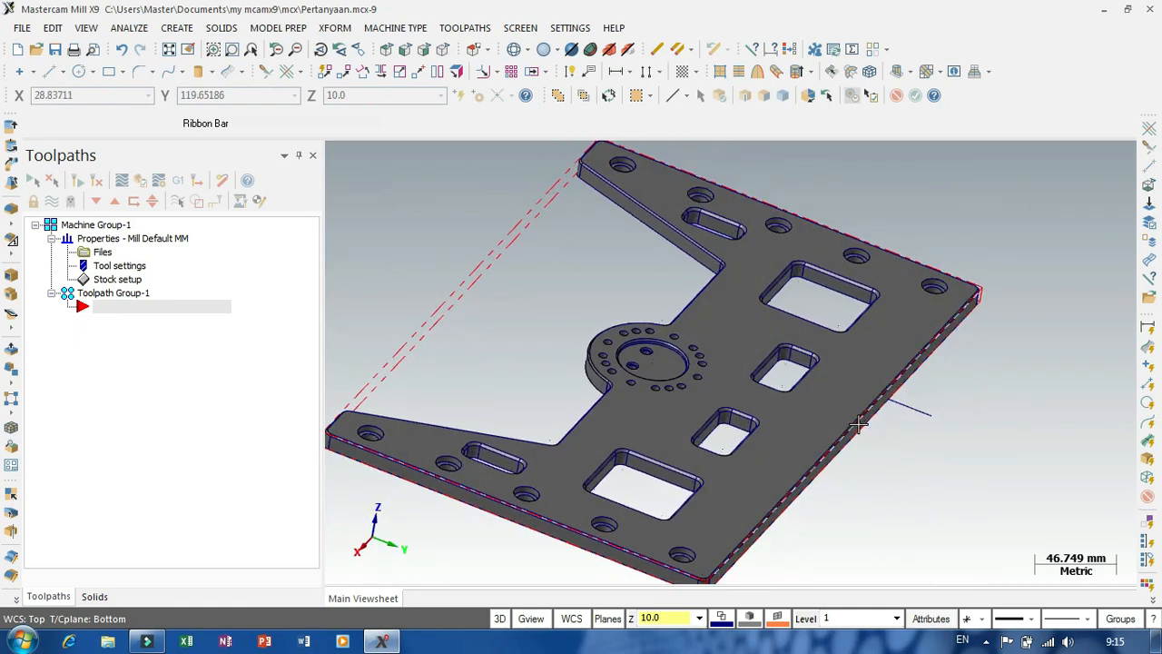
scroll(853, 419, up, 6)
scroll(861, 422, up, 4)
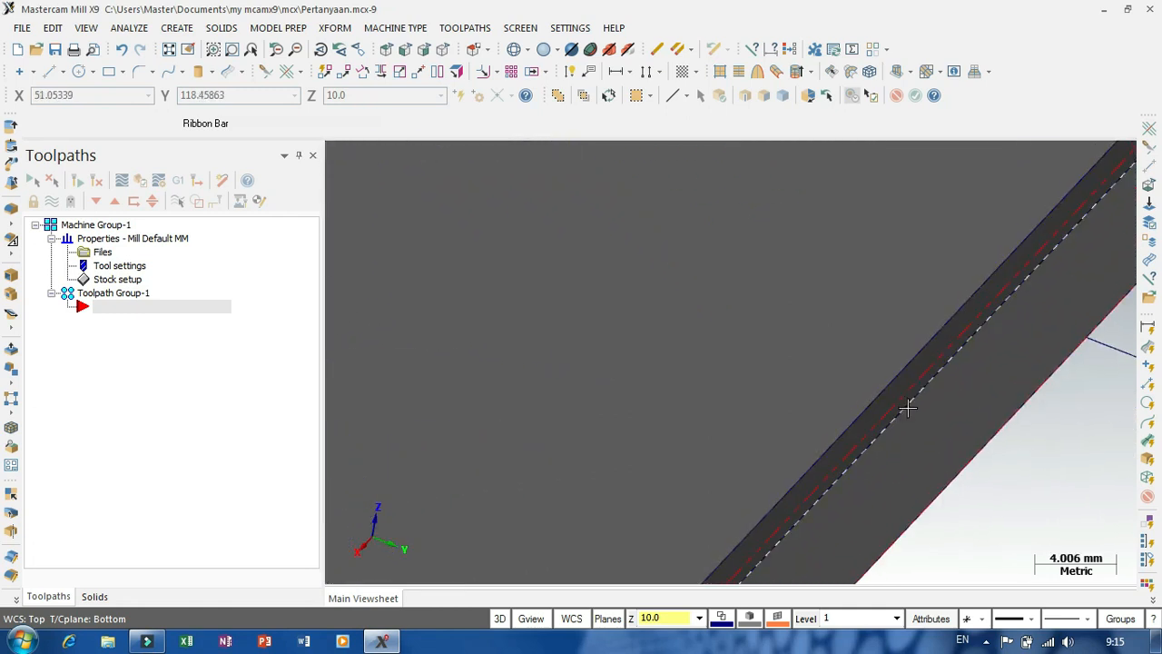
scroll(908, 410, down, 1)
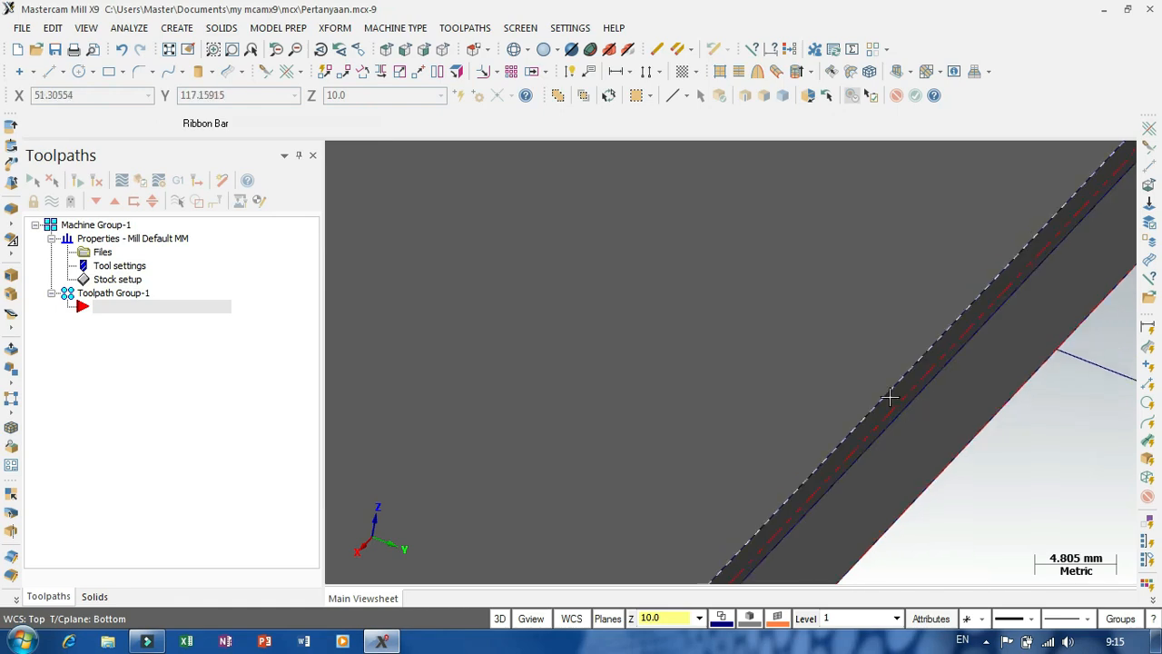
scroll(878, 385, down, 5)
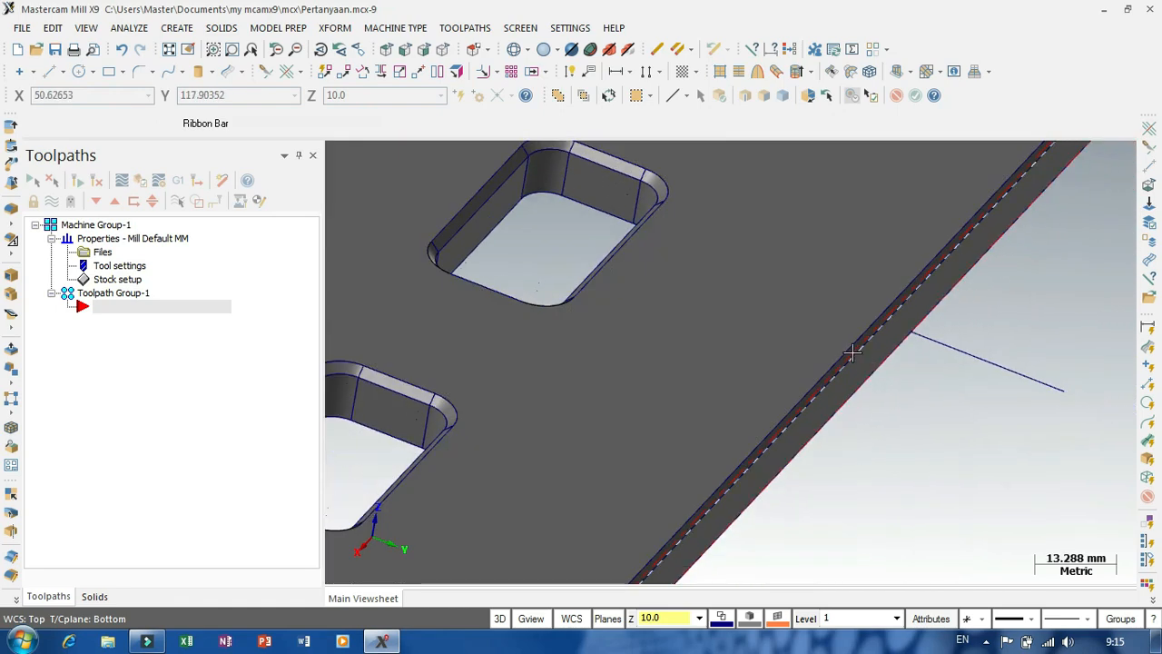
scroll(817, 309, down, 4)
scroll(817, 372, up, 3)
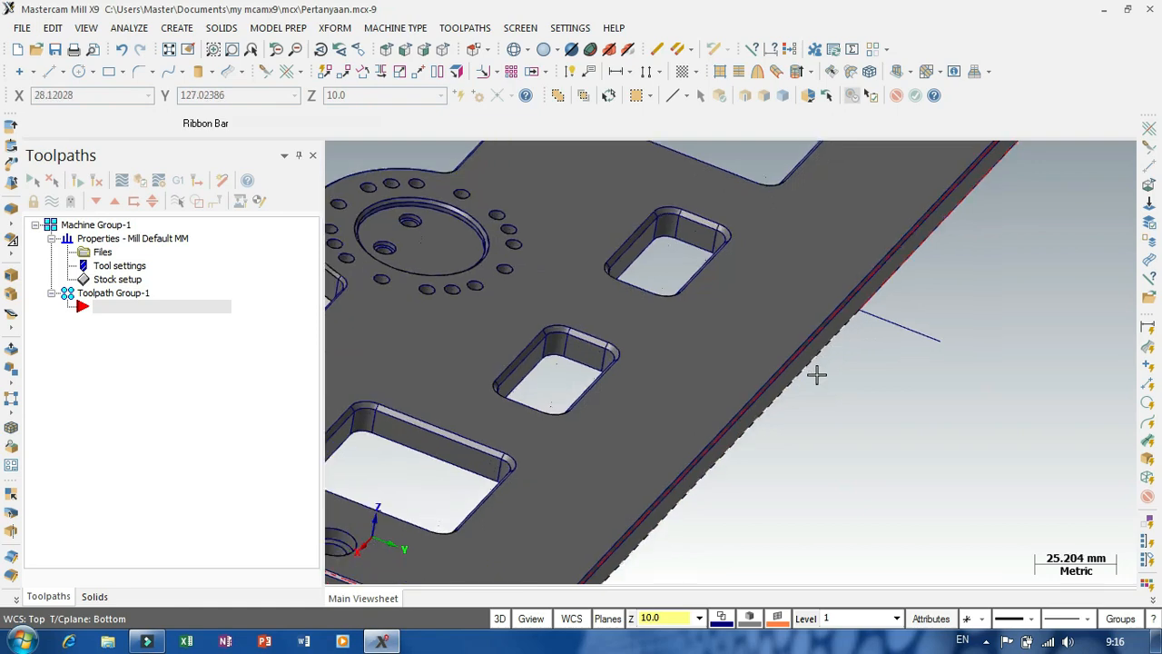
scroll(811, 350, up, 3)
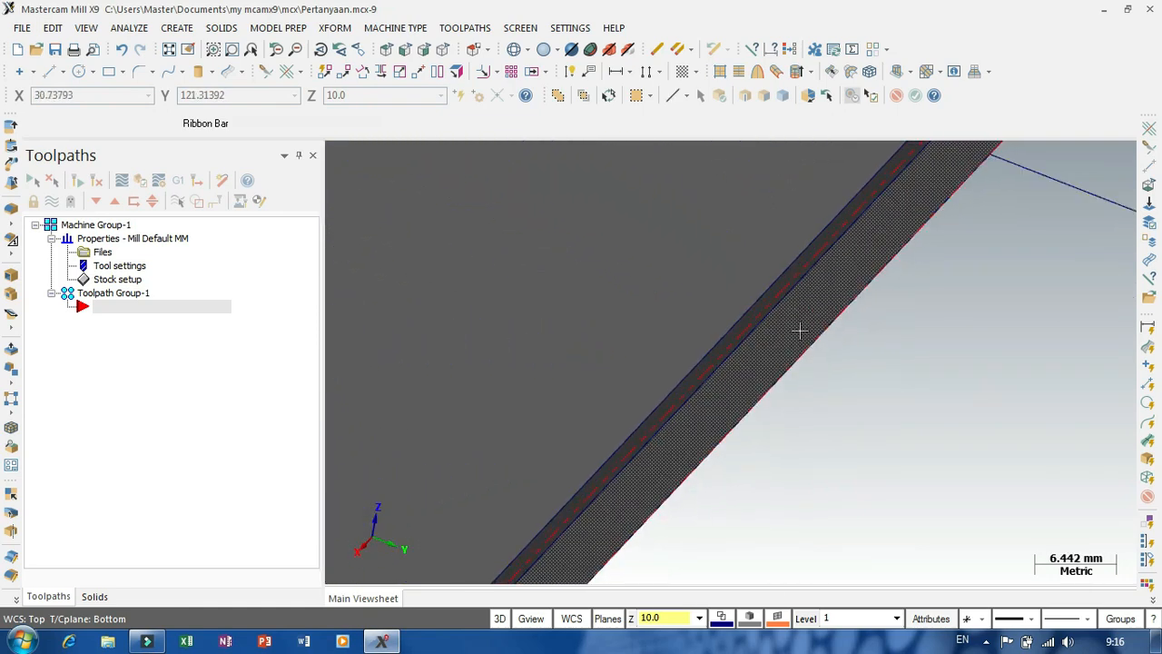
scroll(800, 331, down, 5)
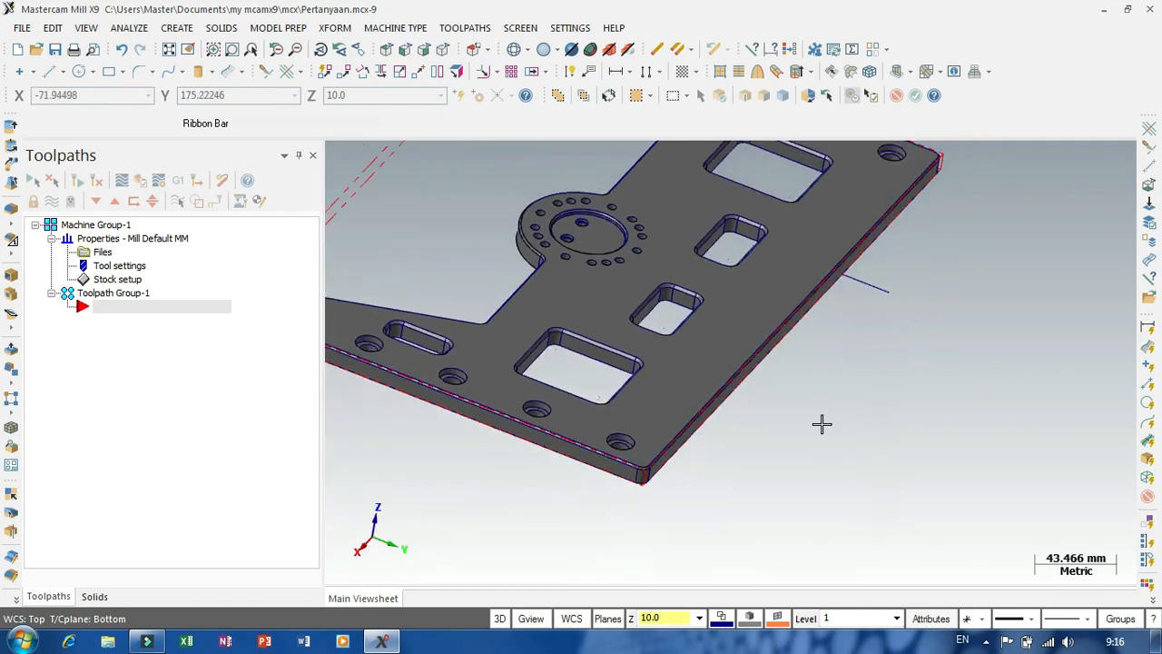
- Create a Contour mill toolpath in Toolpath Group-1 with the NC name Pertanyaan
mouse_move(821, 423)
middle_down()
mouse_move(936, 366)
mouse_move(1029, 420)
mouse_move(1040, 409)
mouse_move(1035, 427)
middle_up()
scroll(863, 312, down, 2)
scroll(700, 425, up, 2)
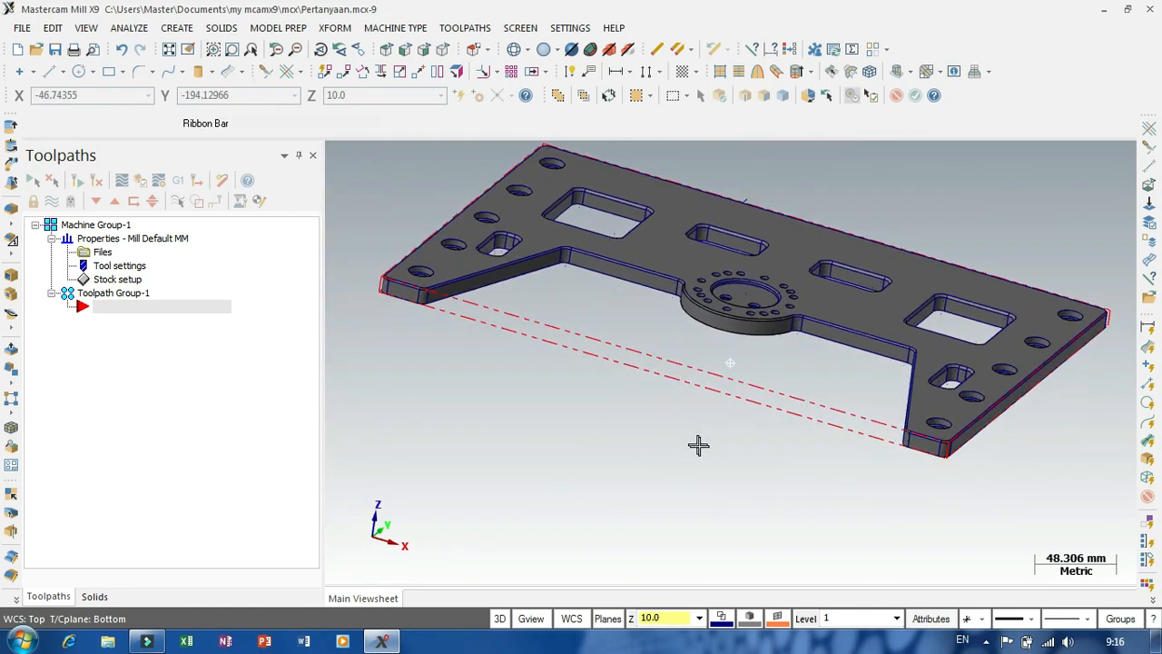
mouse_move(698, 444)
middle_down()
mouse_move(677, 463)
mouse_move(667, 458)
middle_up()
scroll(561, 435, down, 1)
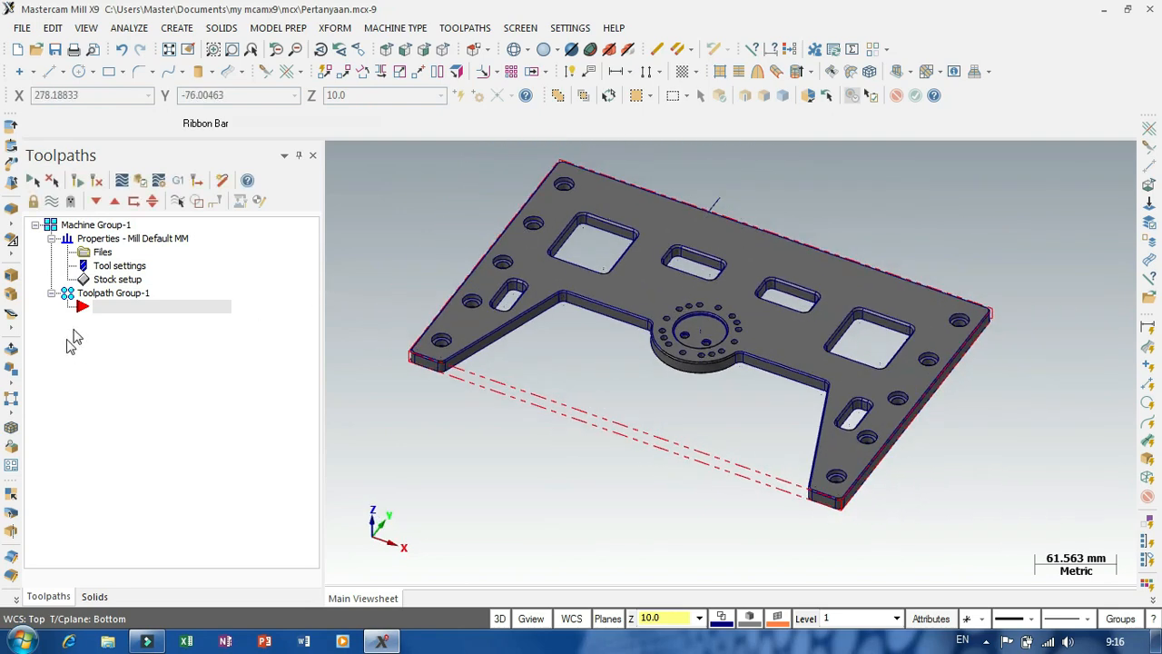
right_click(126, 315)
click(186, 142)
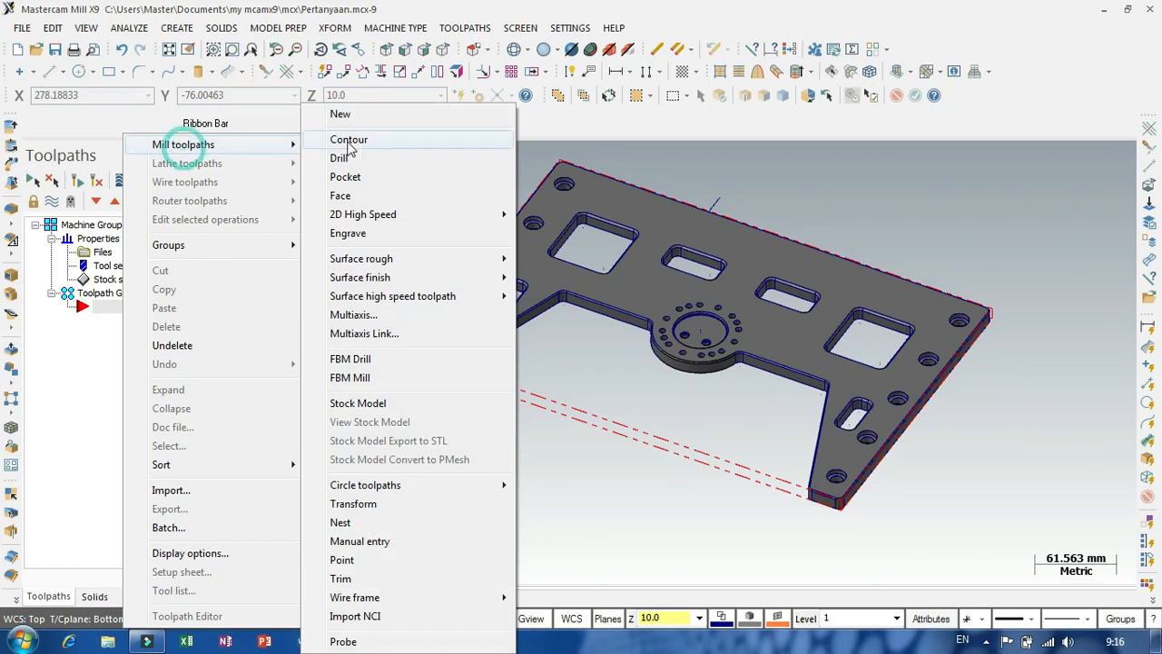
click(350, 142)
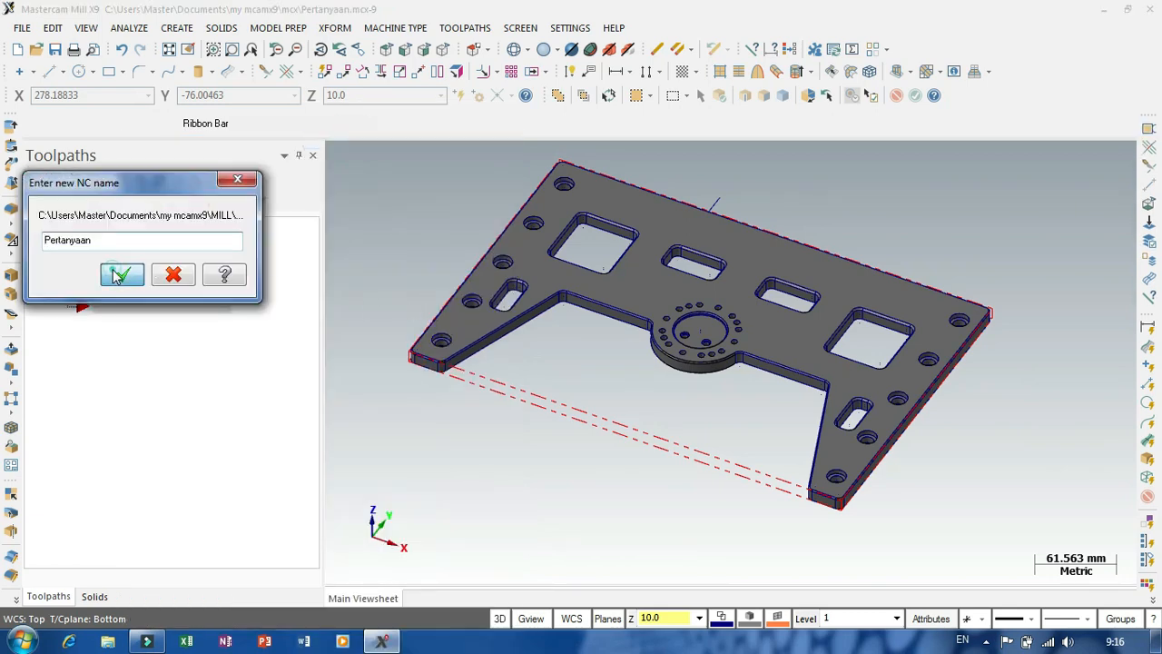
click(121, 275)
- Start the 3D contour chain on the underside's long outer edge, at the segment between the construction line and the corner
scroll(877, 198, up, 2)
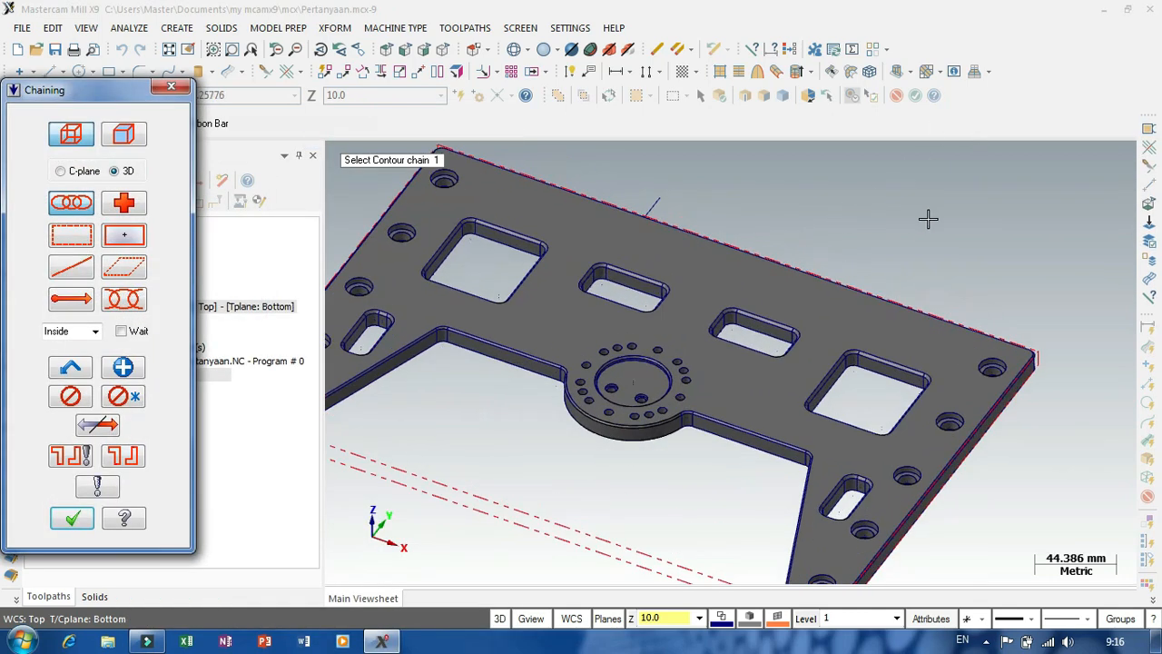
middle_drag(926, 218, 777, 219)
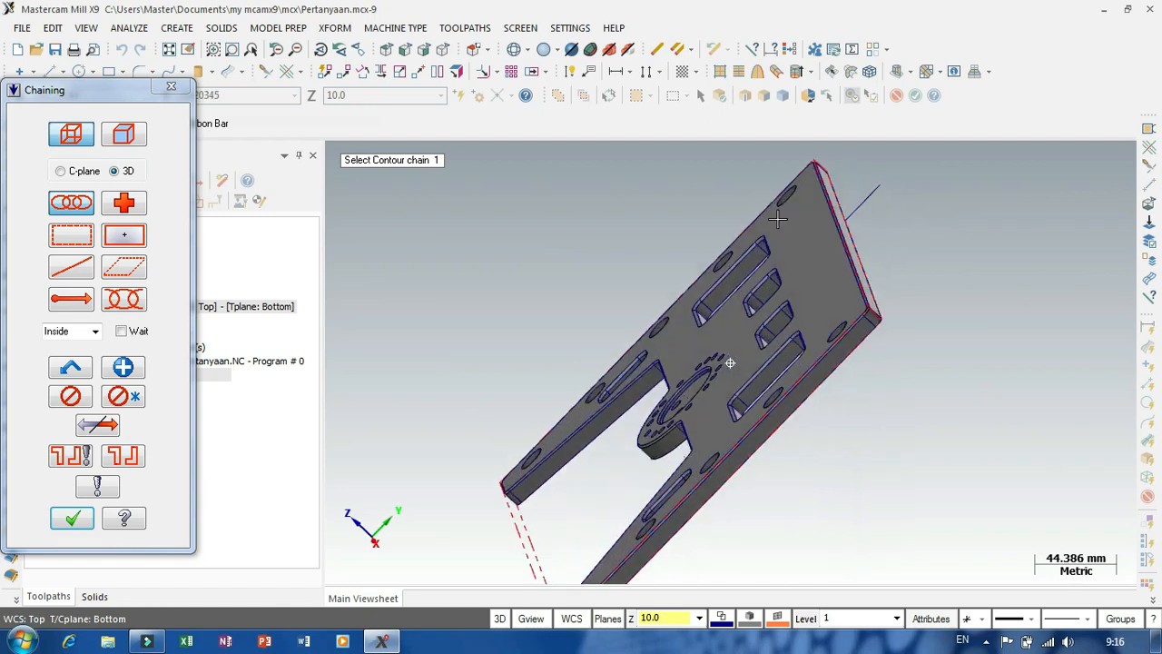
click(857, 246)
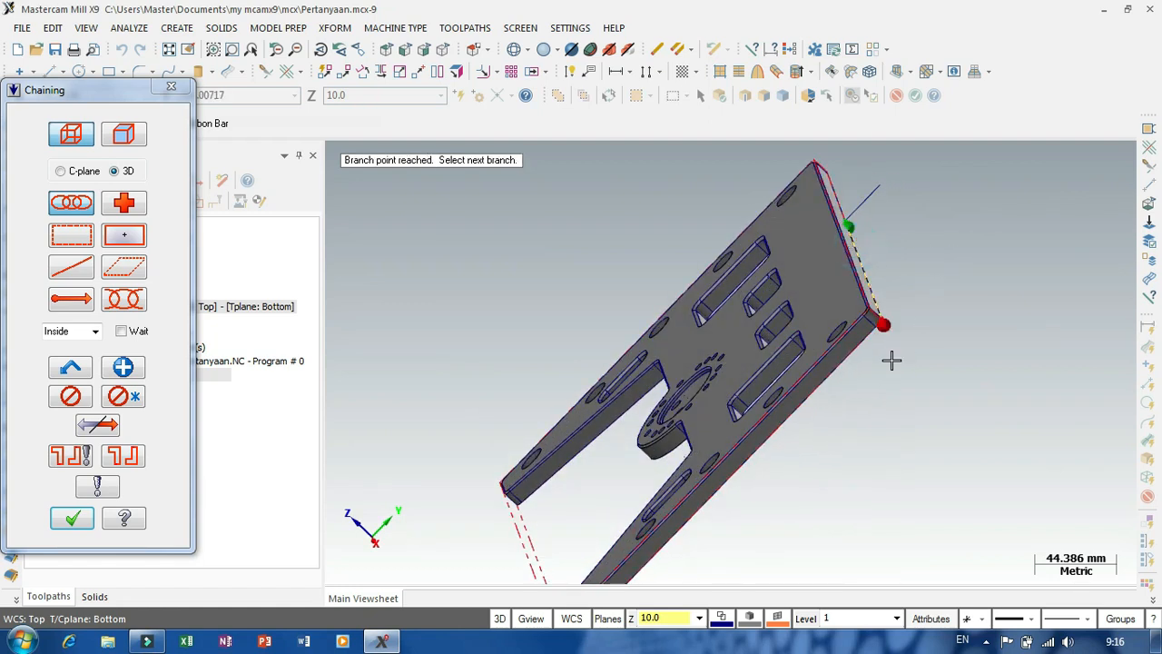
click(860, 350)
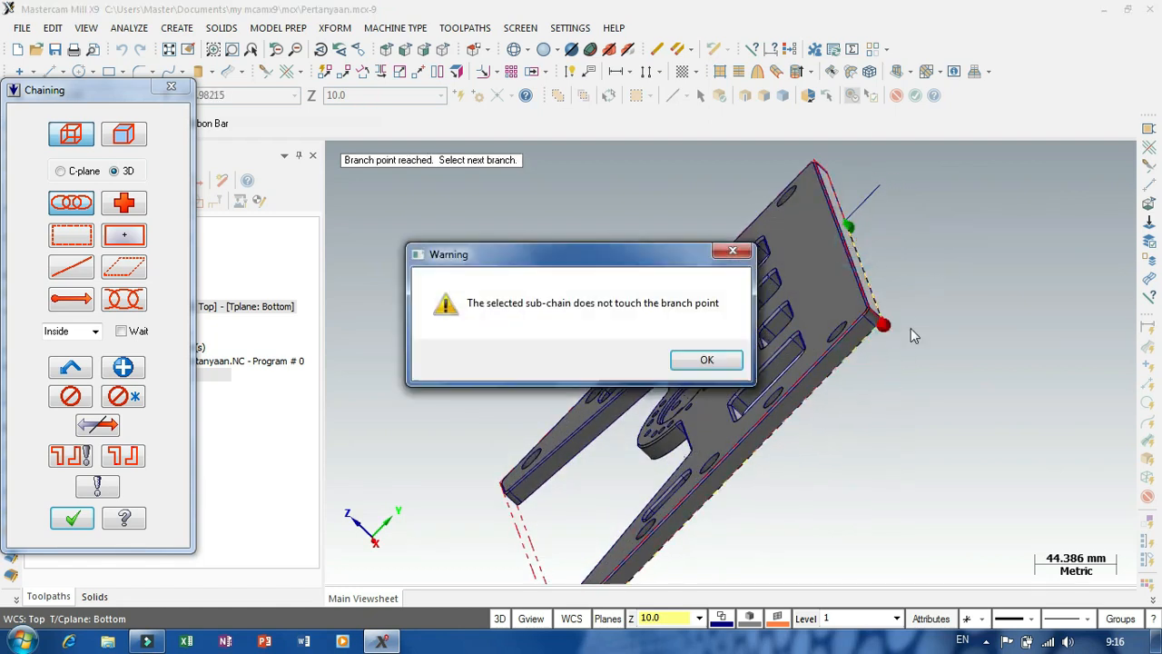
click(726, 360)
- Continue the chain along the underside edge around the plate's rounded corner and down the short outer side
scroll(899, 337, up, 5)
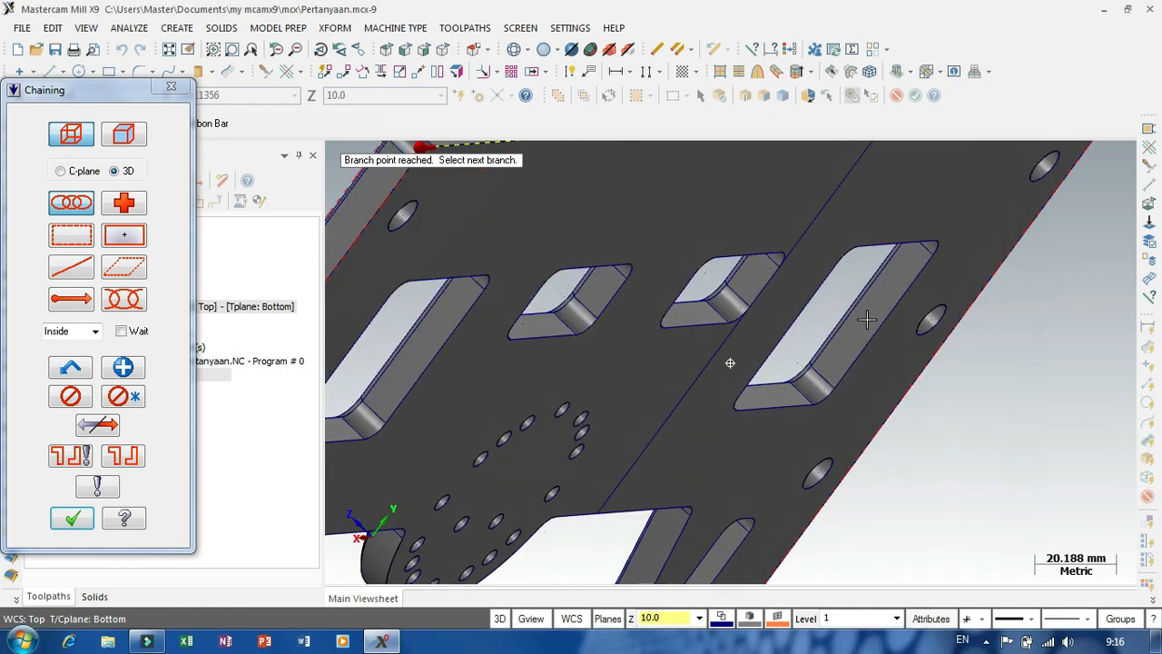
mouse_move(866, 319)
middle_down()
mouse_move(876, 324)
mouse_move(842, 318)
middle_up()
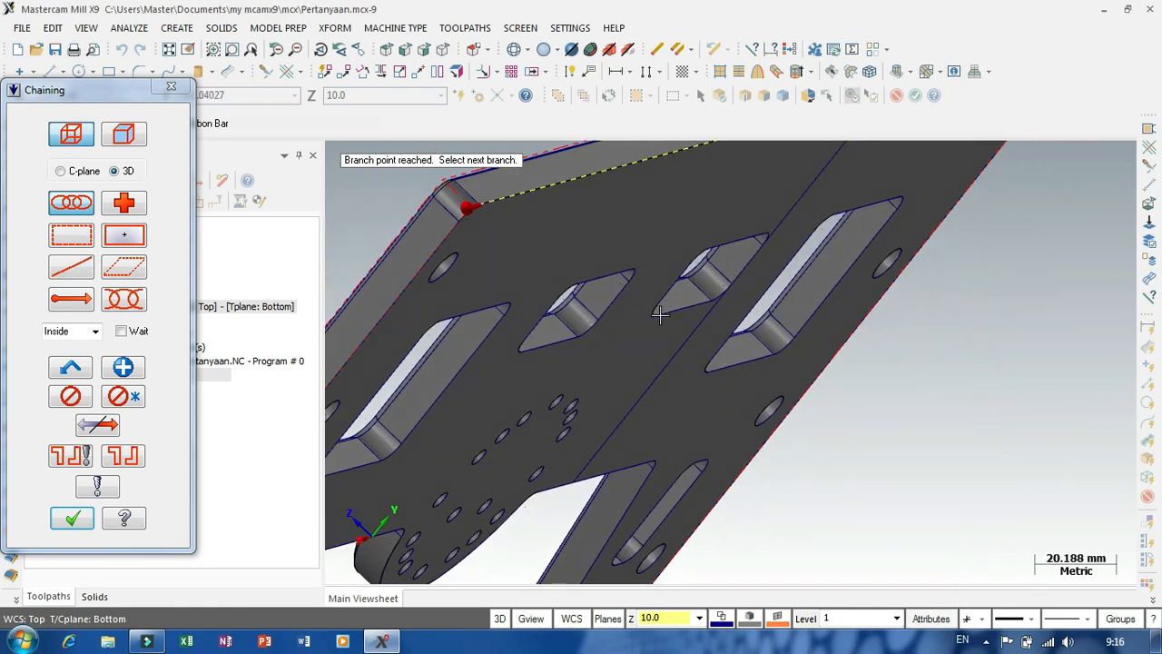
scroll(554, 276, up, 8)
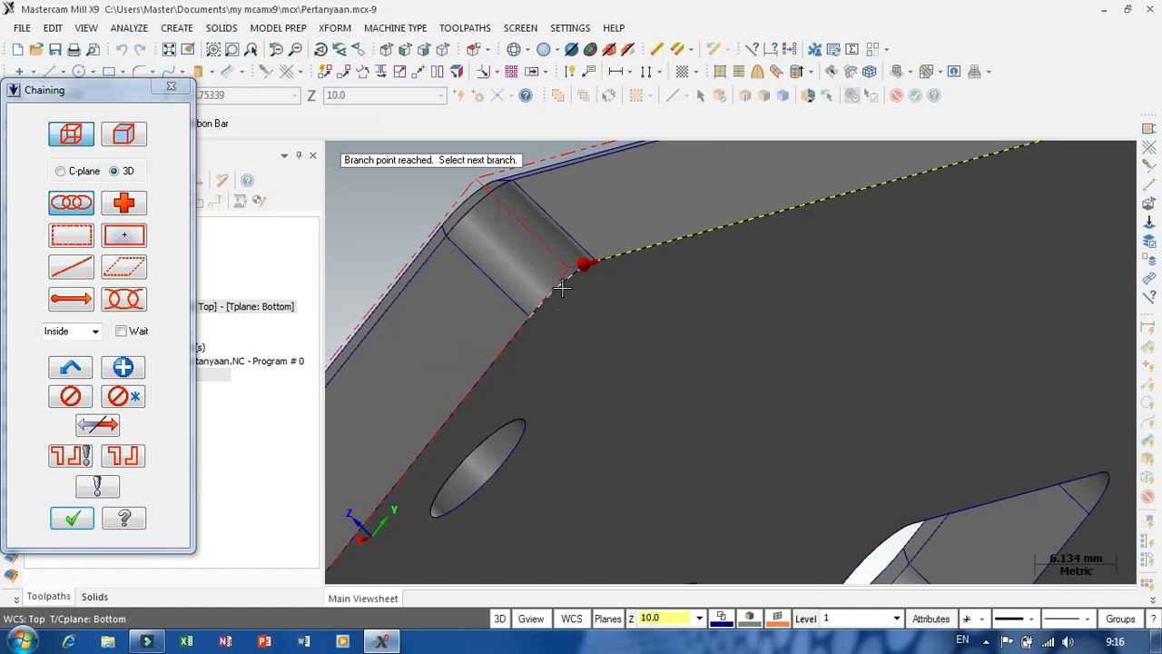
click(514, 342)
scroll(735, 239, down, 10)
scroll(741, 195, down, 3)
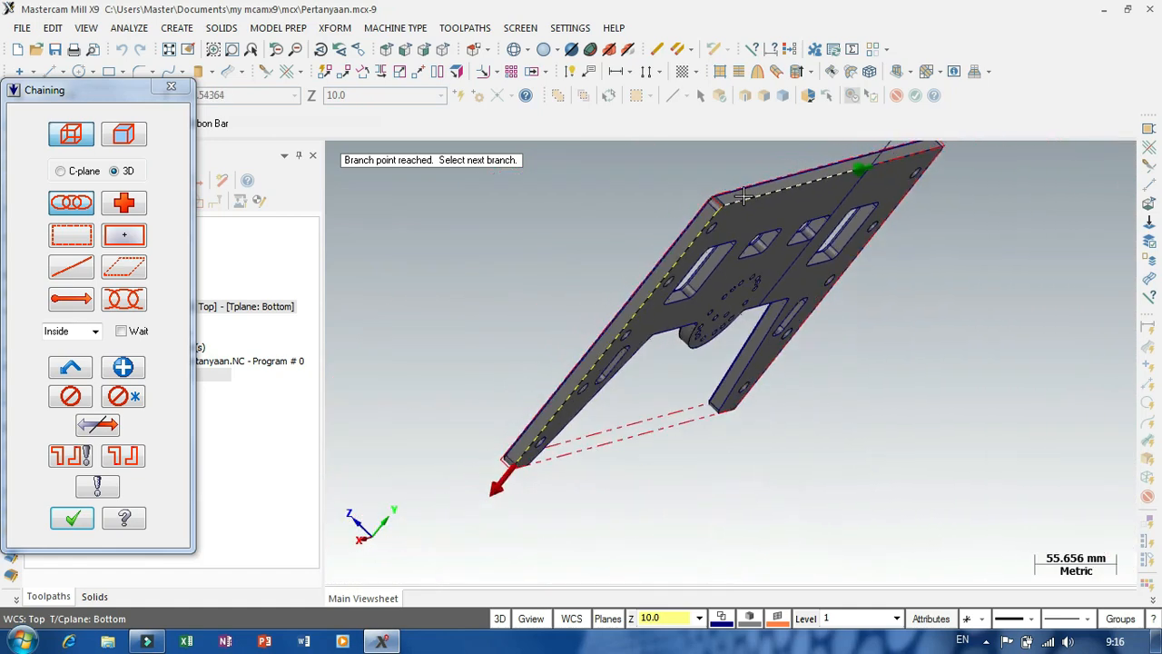
- Extend the chain along the leg's slanted inner edge and the inner straight edge, and around the round boss
scroll(553, 501, up, 7)
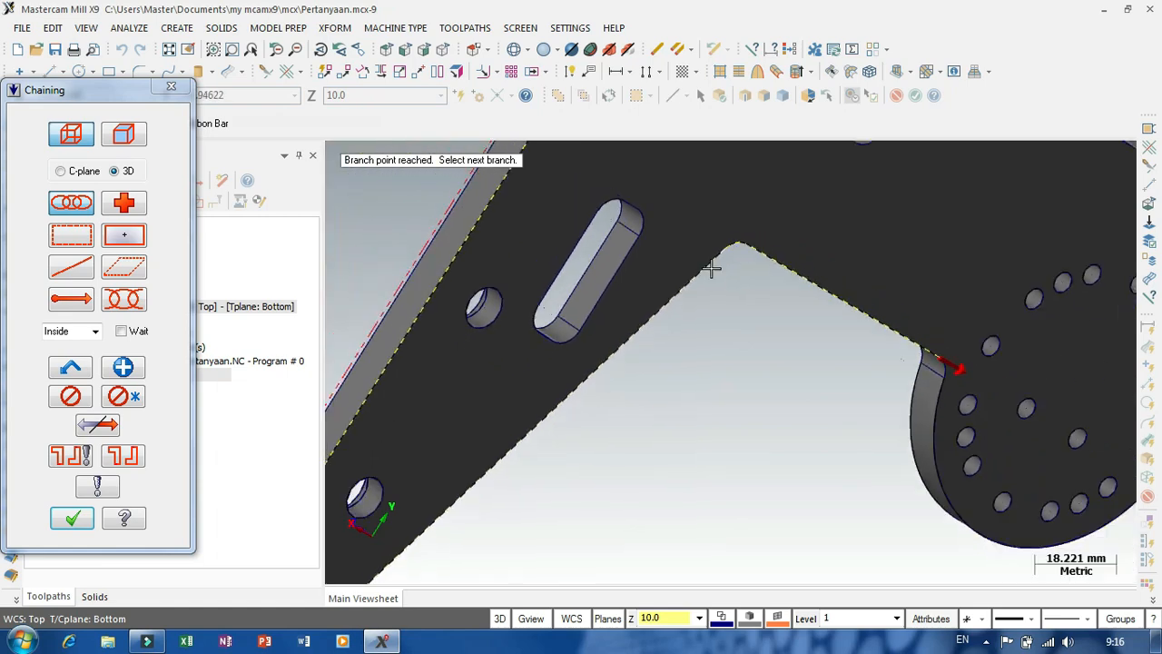
click(918, 390)
scroll(810, 406, down, 2)
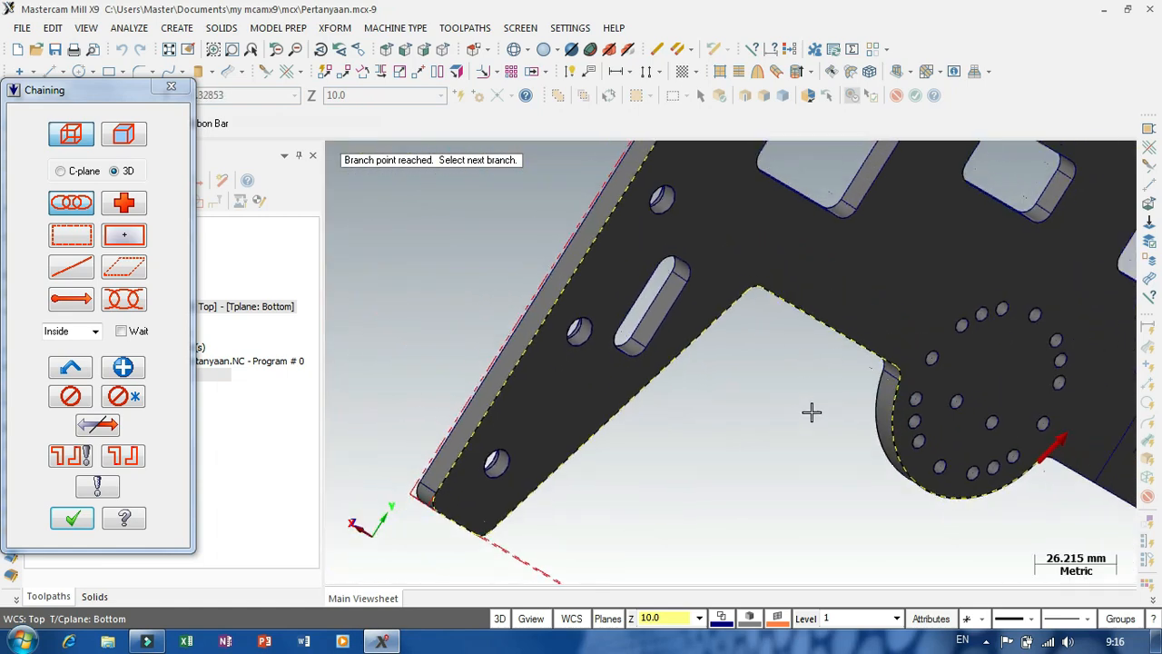
- Continue the chain past the boss fillet to the construction line on the inner straight edge and accept it
middle_drag(810, 412, 814, 283)
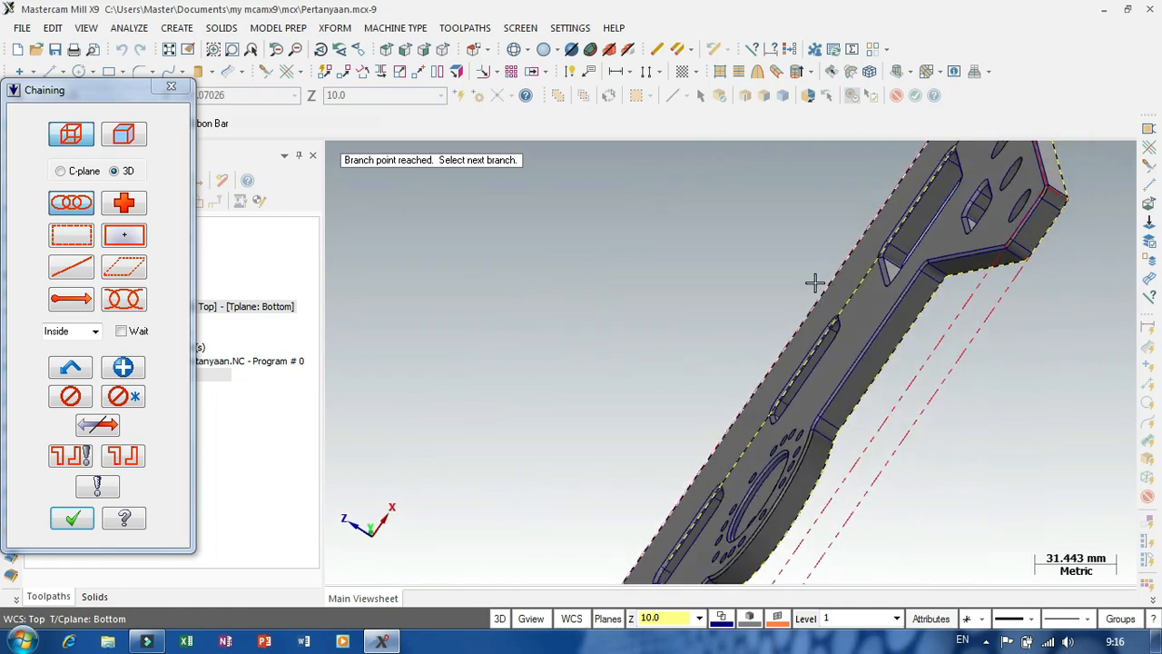
scroll(786, 477, down, 3)
scroll(757, 511, up, 3)
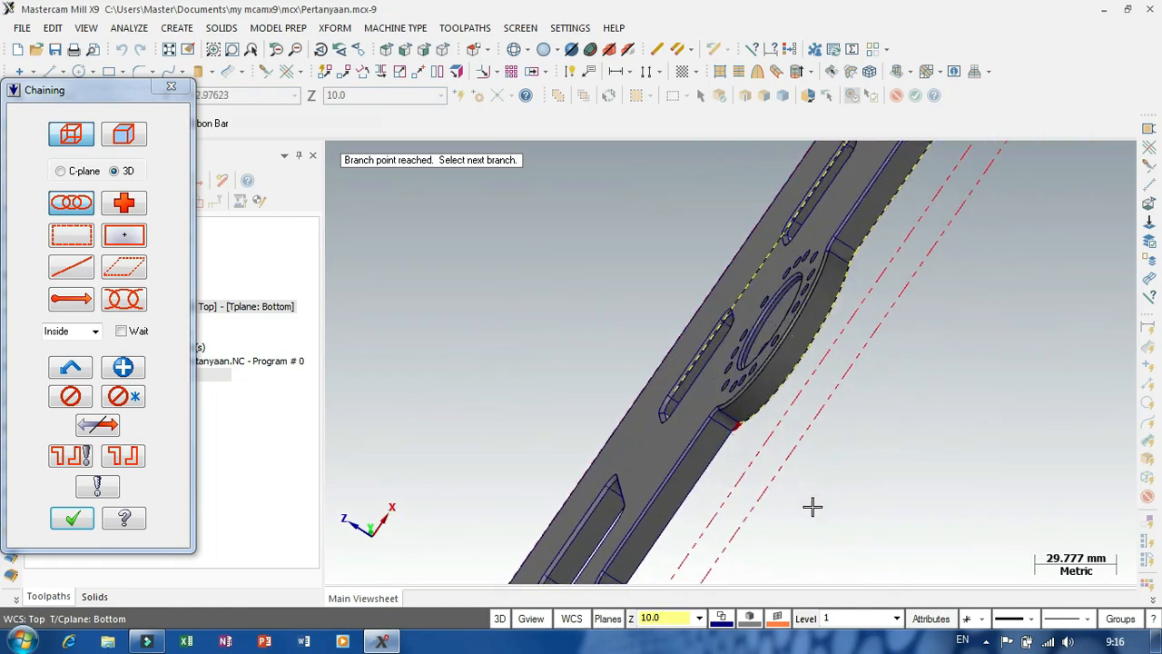
middle_drag(794, 490, 761, 461)
scroll(724, 421, up, 3)
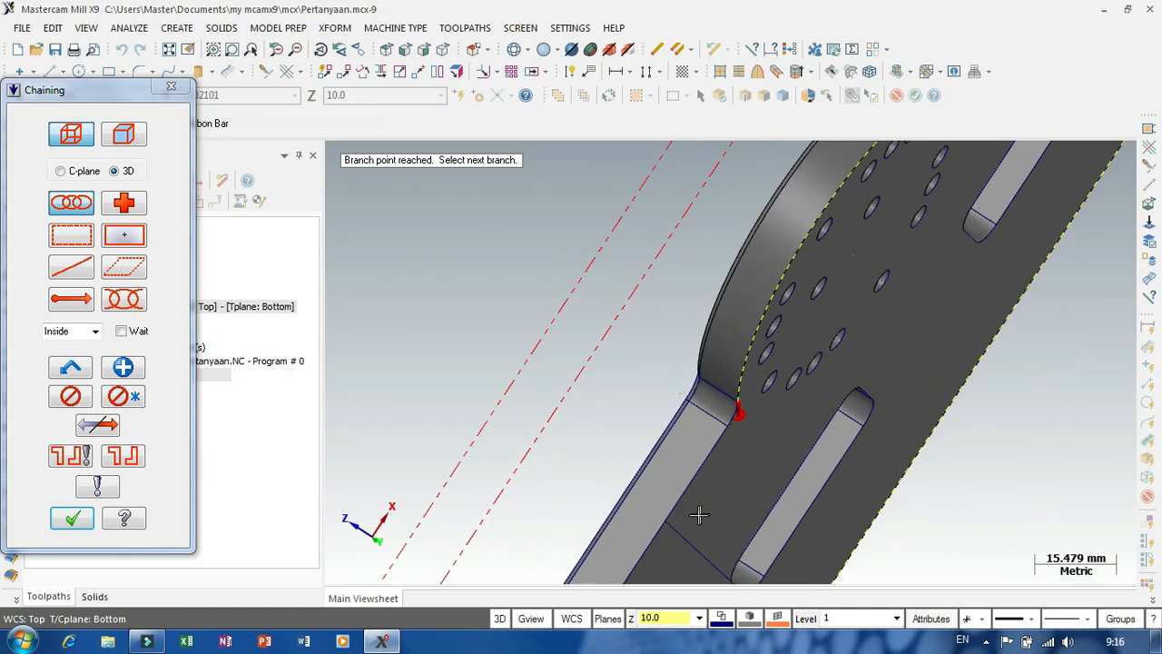
scroll(736, 441, up, 4)
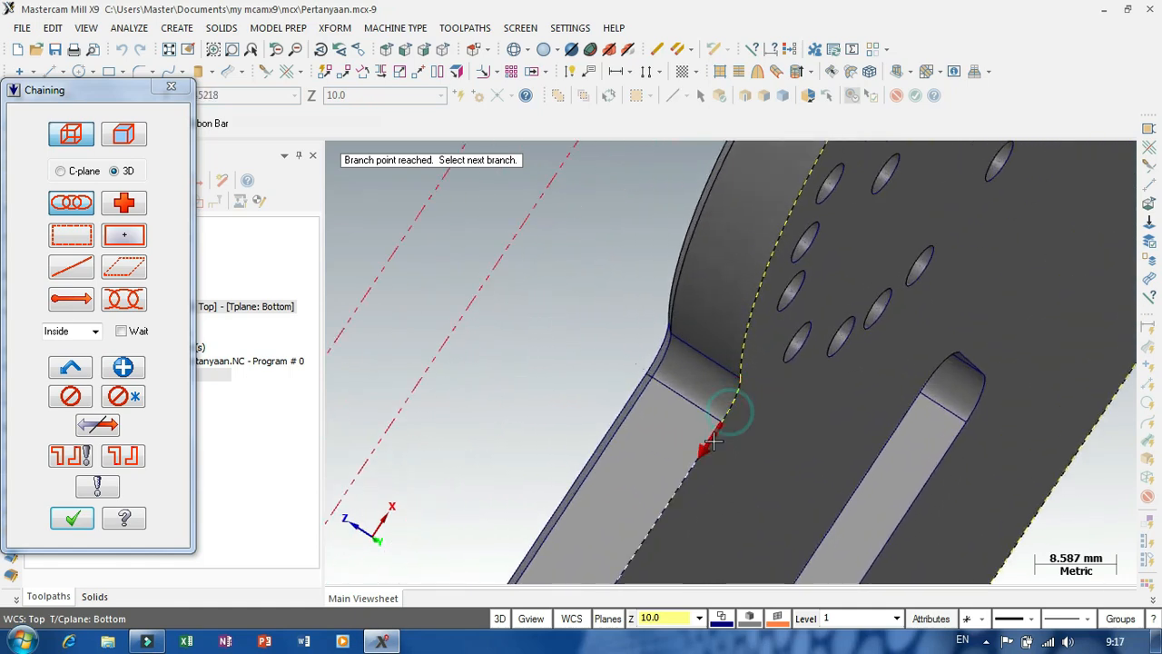
scroll(712, 426, down, 3)
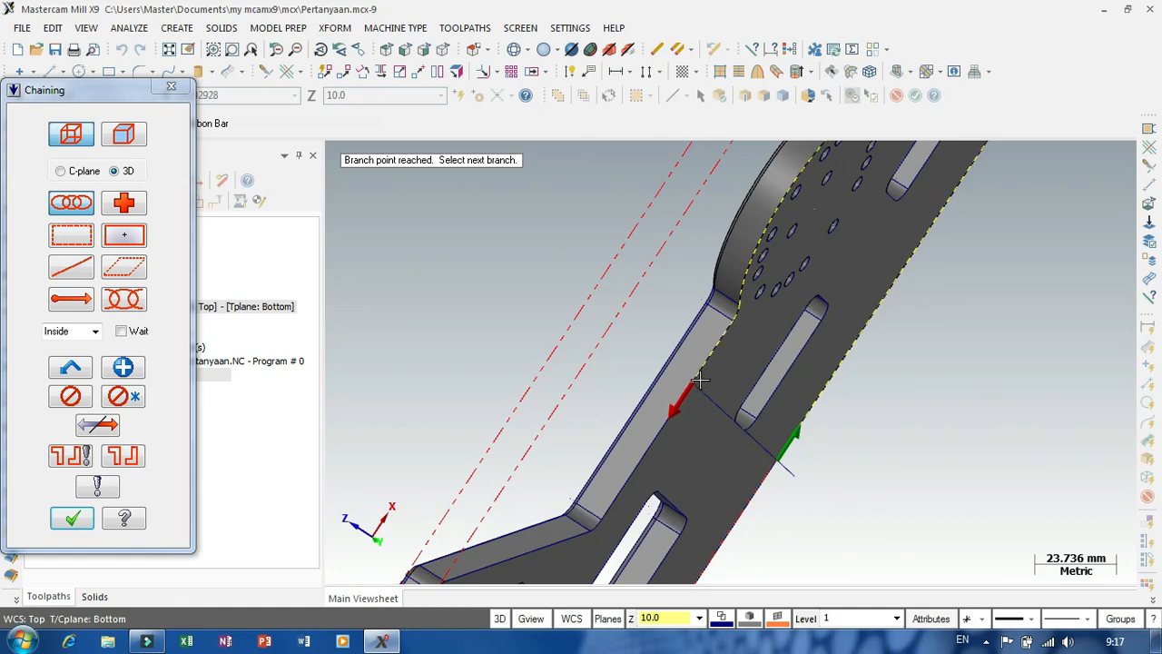
click(73, 518)
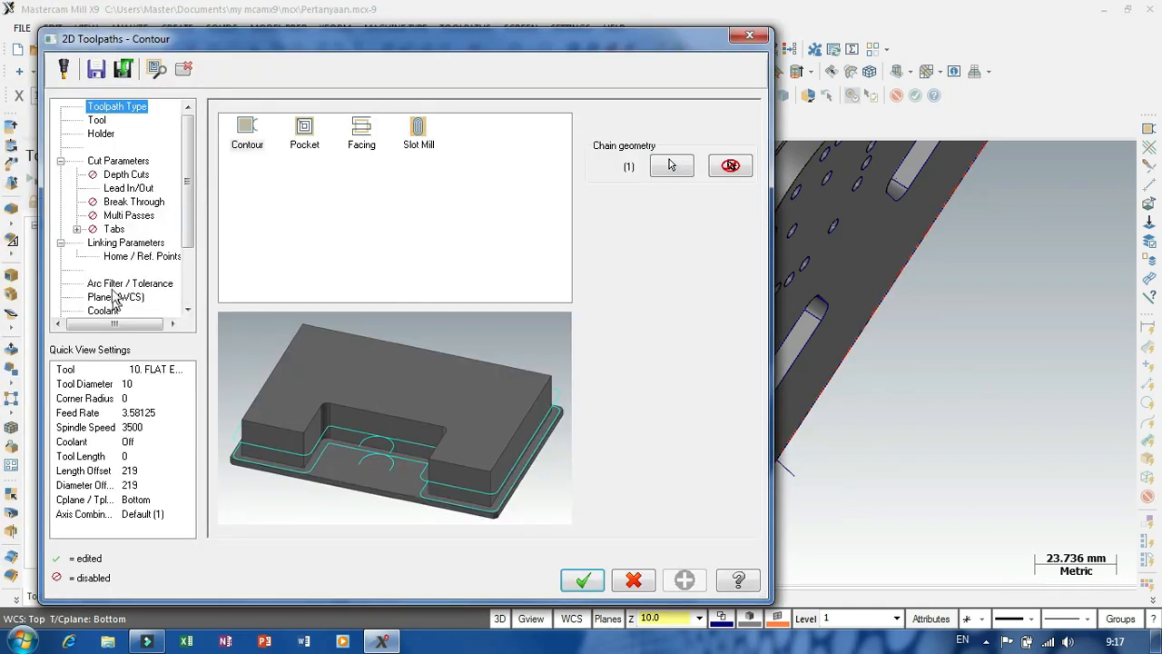
- Set the contour toolpath's tool plane and construction plane to Top, matching the working coordinate system
click(117, 298)
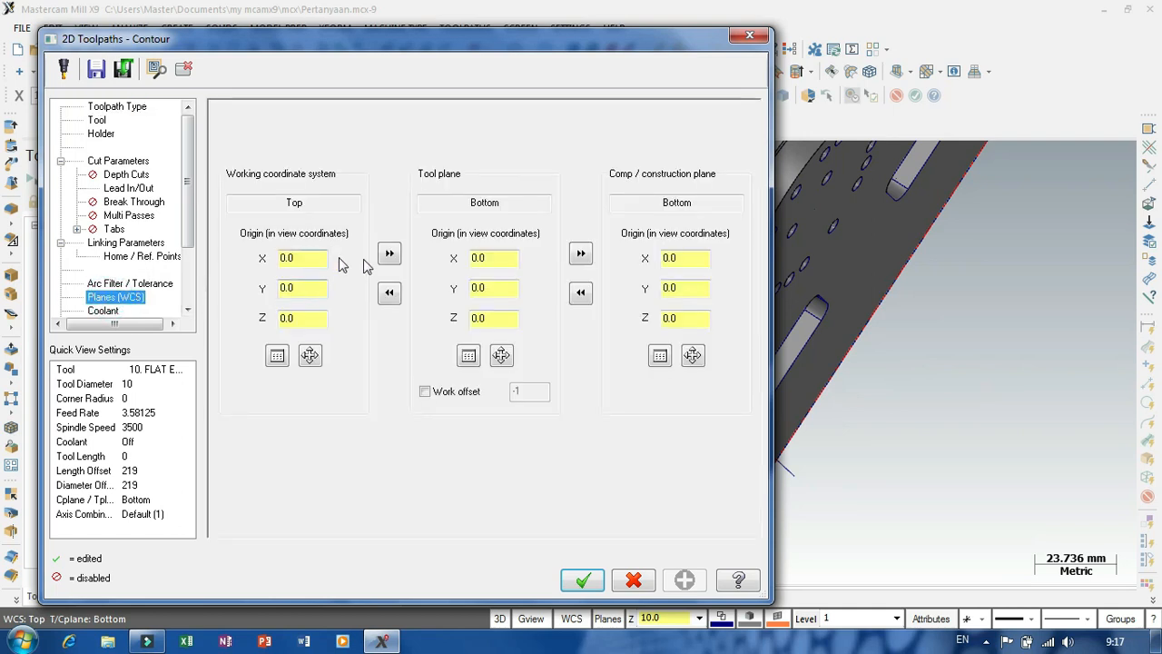
click(388, 255)
click(580, 253)
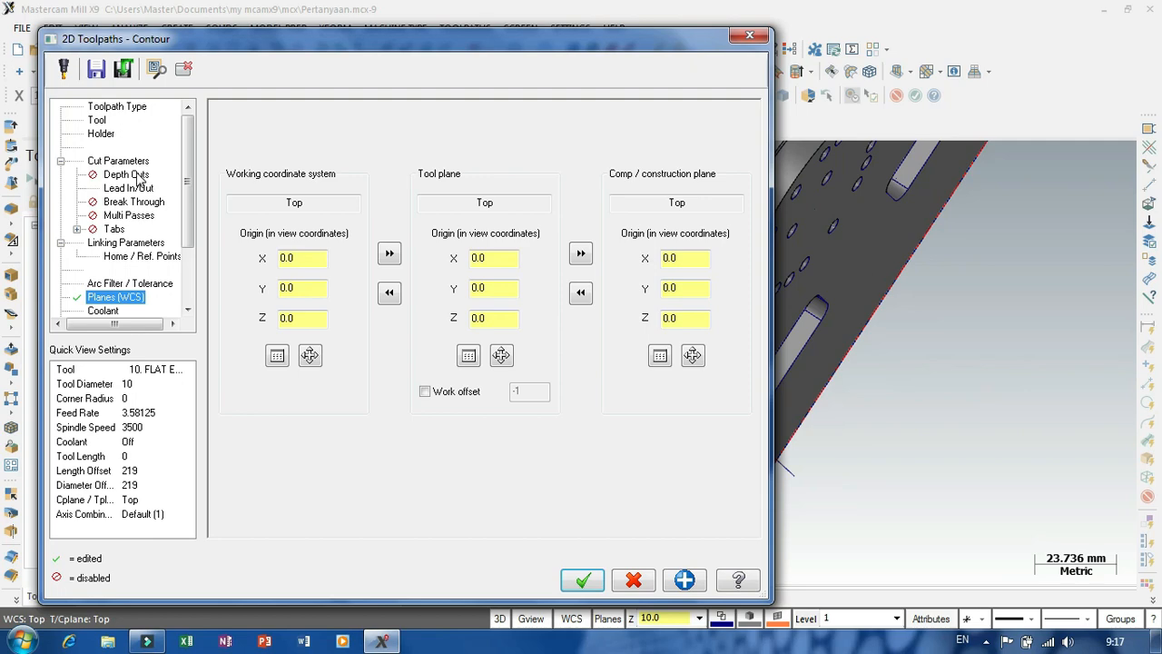
- Switch the linking parameters for retract, feed plane and depth to absolute
click(133, 242)
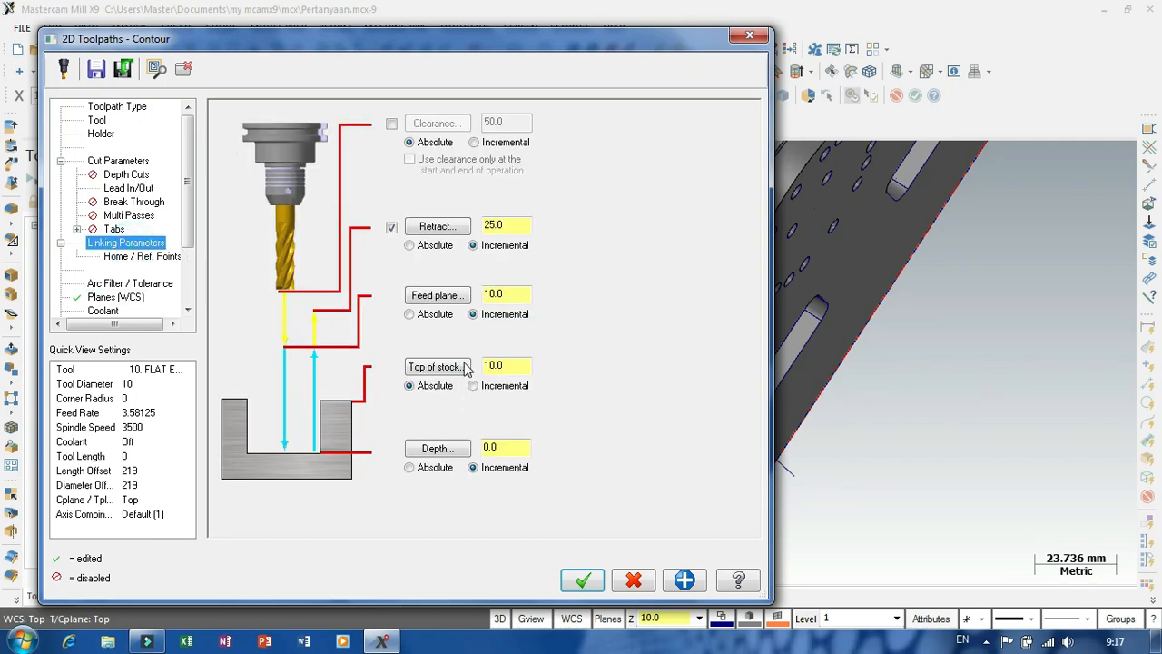
click(423, 315)
click(427, 247)
click(415, 468)
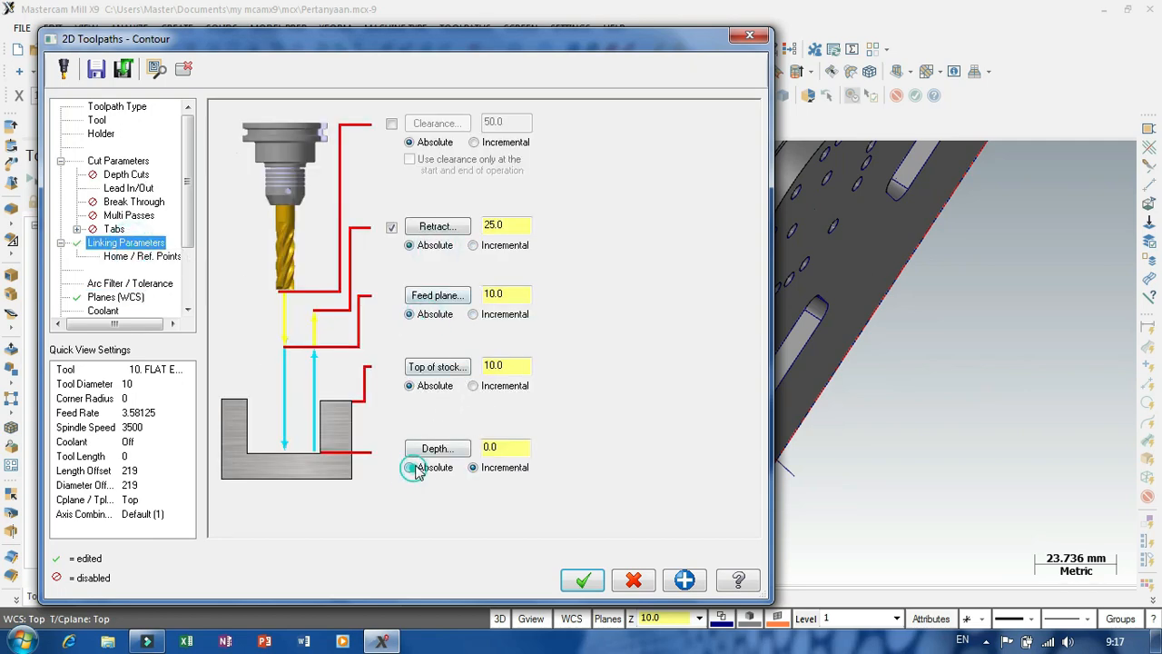
- Set the top of stock to 0.0 from a point on the plate's upper edge at the fillet beside the round boss
click(437, 367)
scroll(908, 436, down, 3)
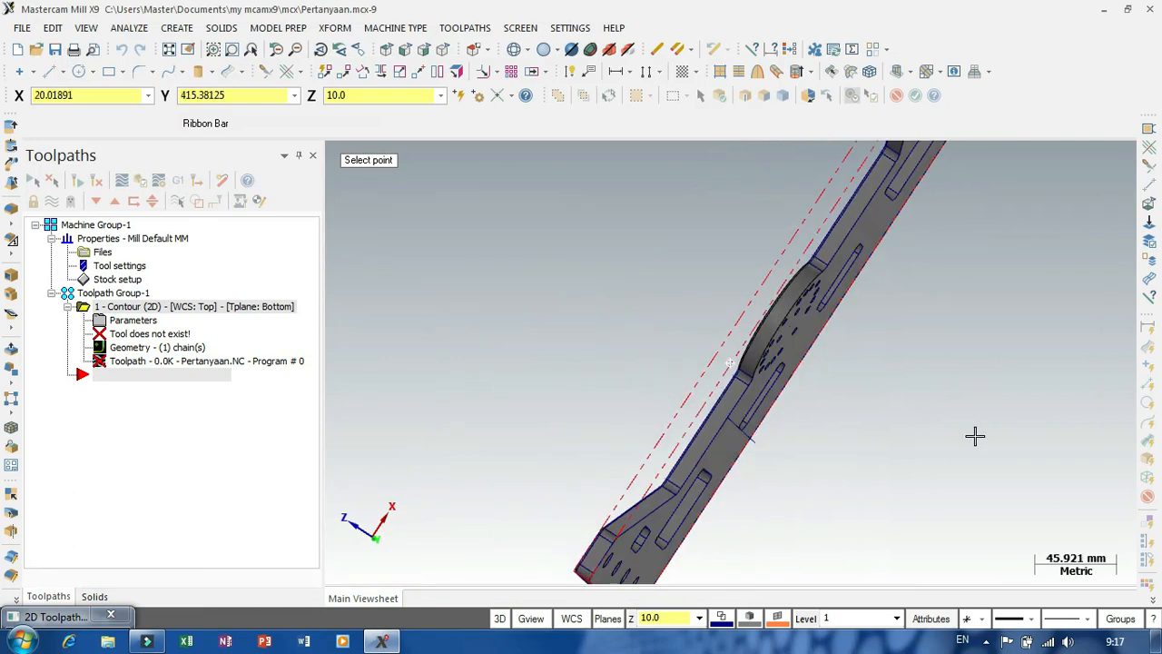
scroll(851, 262, up, 4)
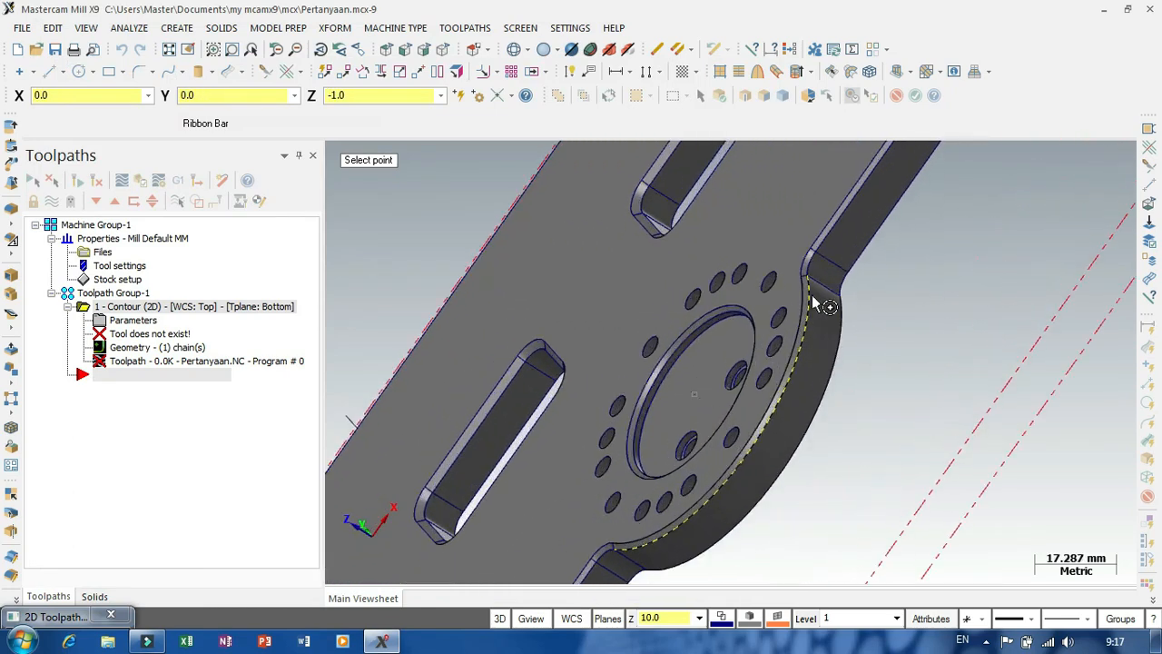
scroll(811, 286, up, 3)
click(806, 258)
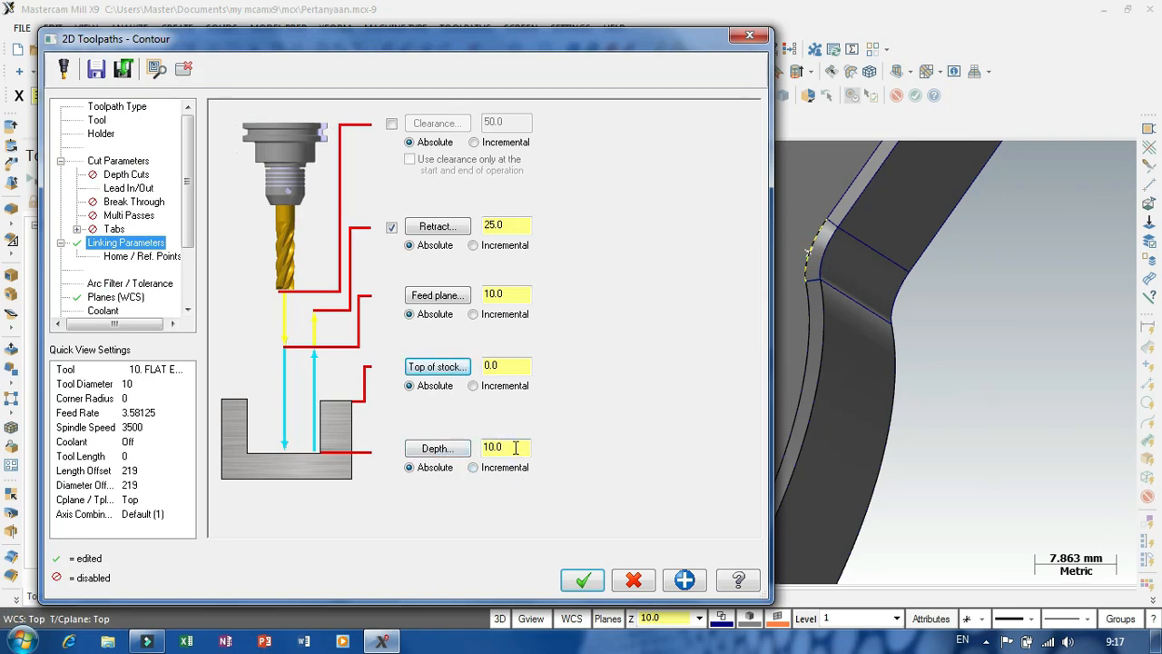
- Set the contour depth to -5 and accept the parameters to generate the toolpath
drag(514, 446, 464, 441)
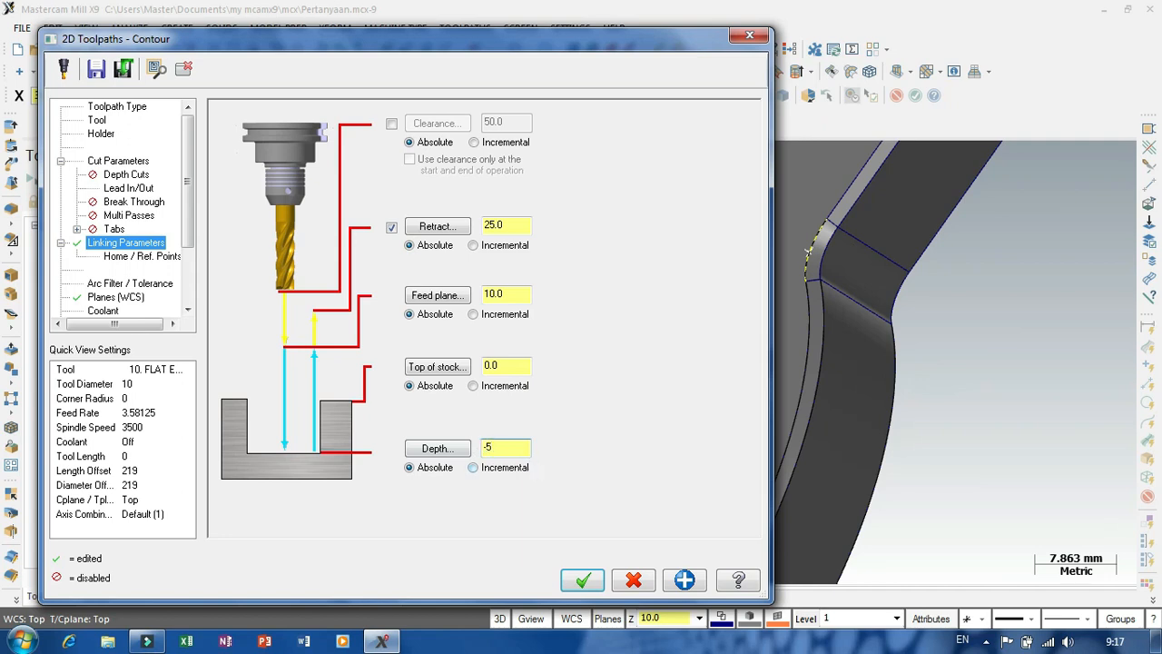
click(581, 580)
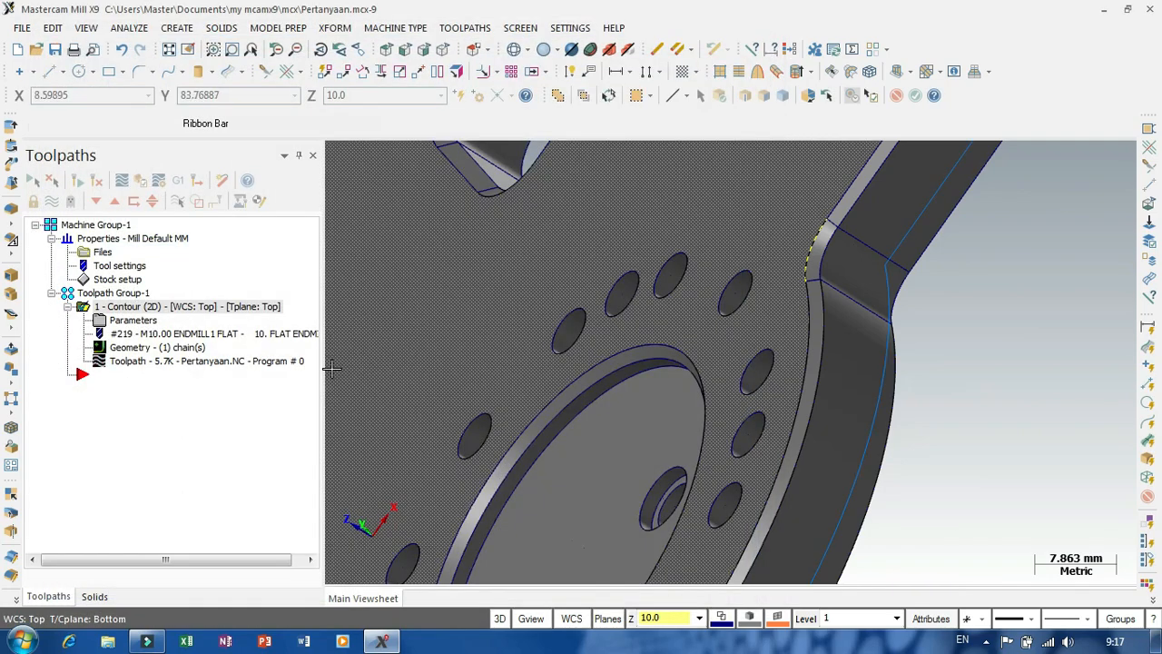
- Reopen the contour parameters and set the 10 mm flat endmill's feed rate to 700 and plunge rate to 150
click(145, 323)
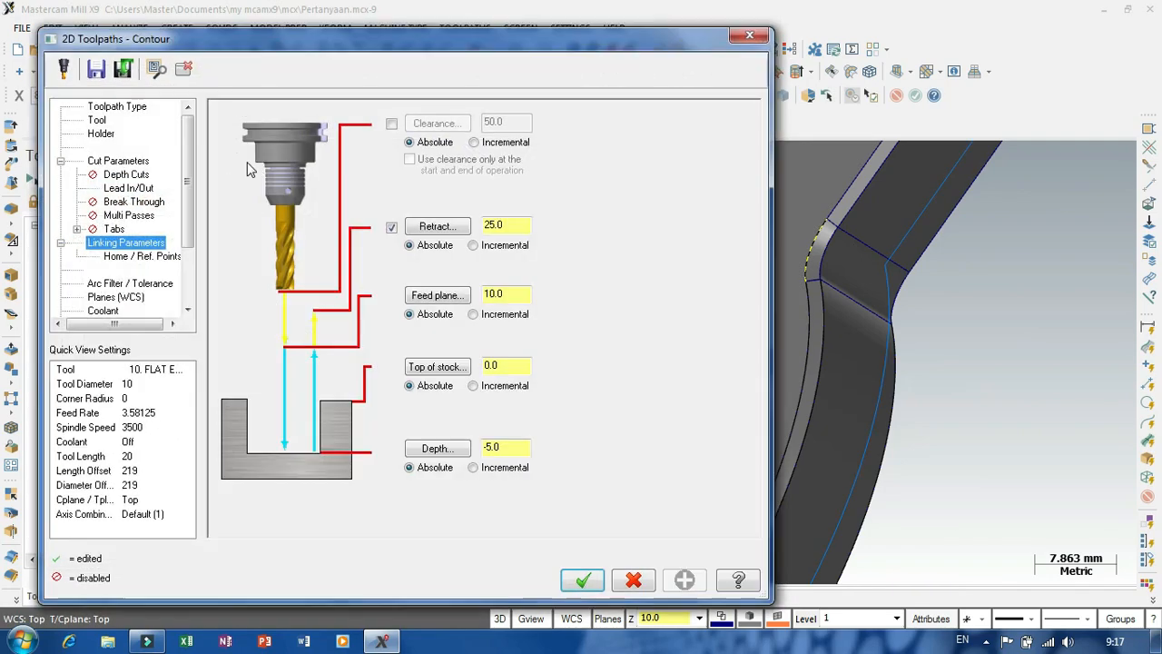
click(97, 119)
click(325, 153)
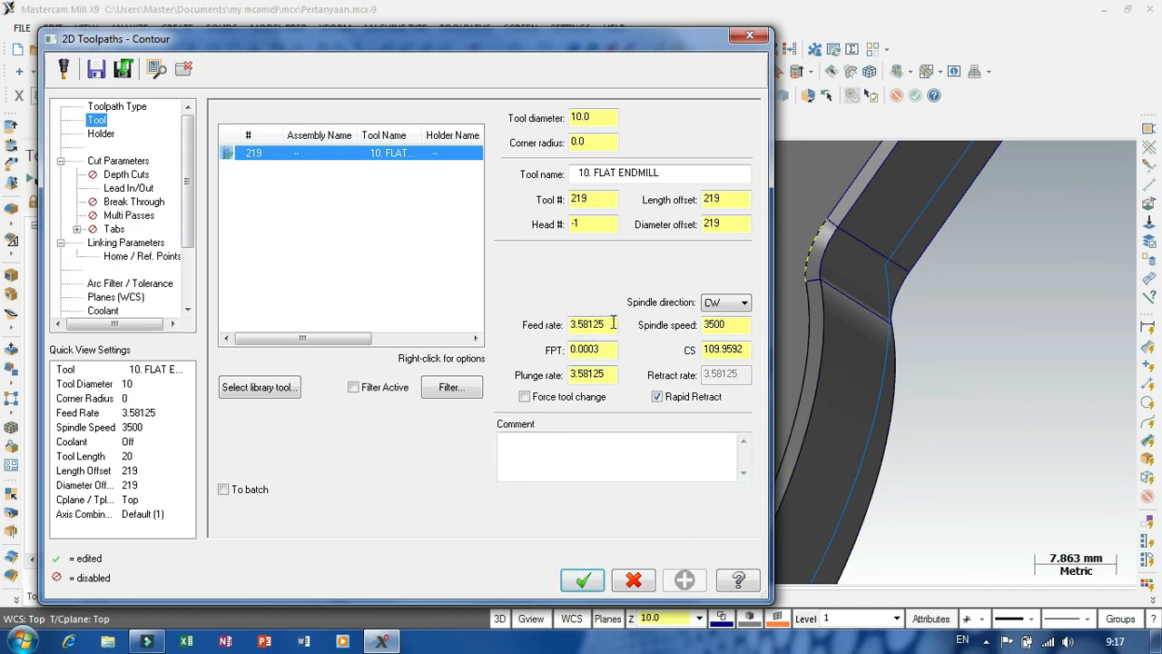
drag(578, 325, 537, 331)
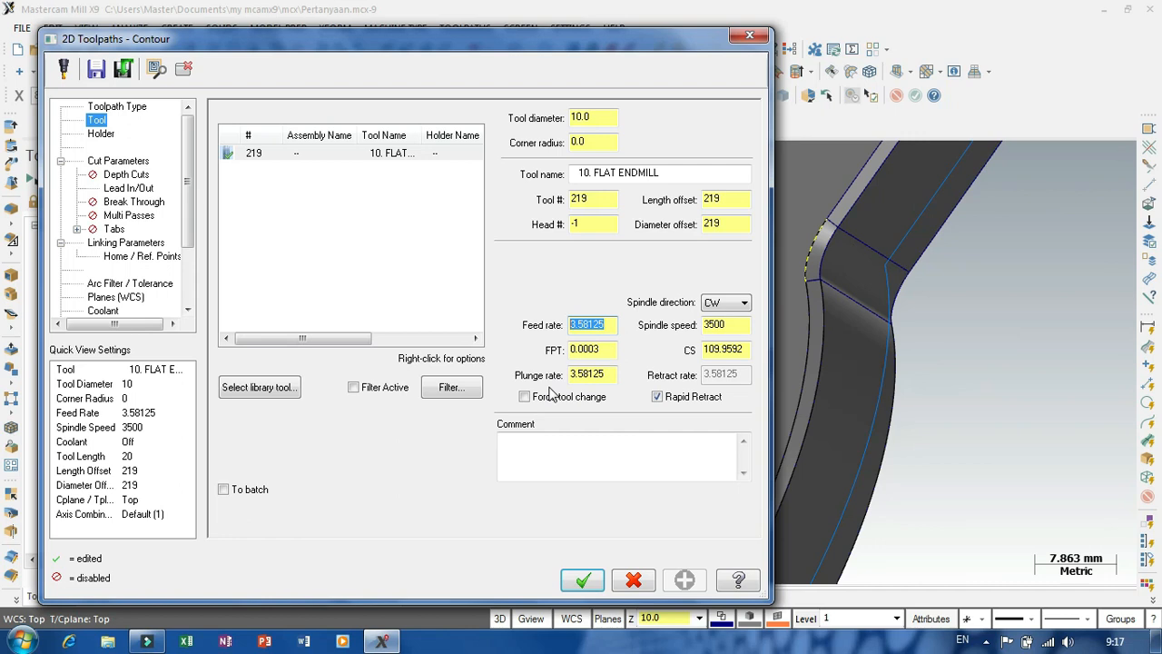
text(700)
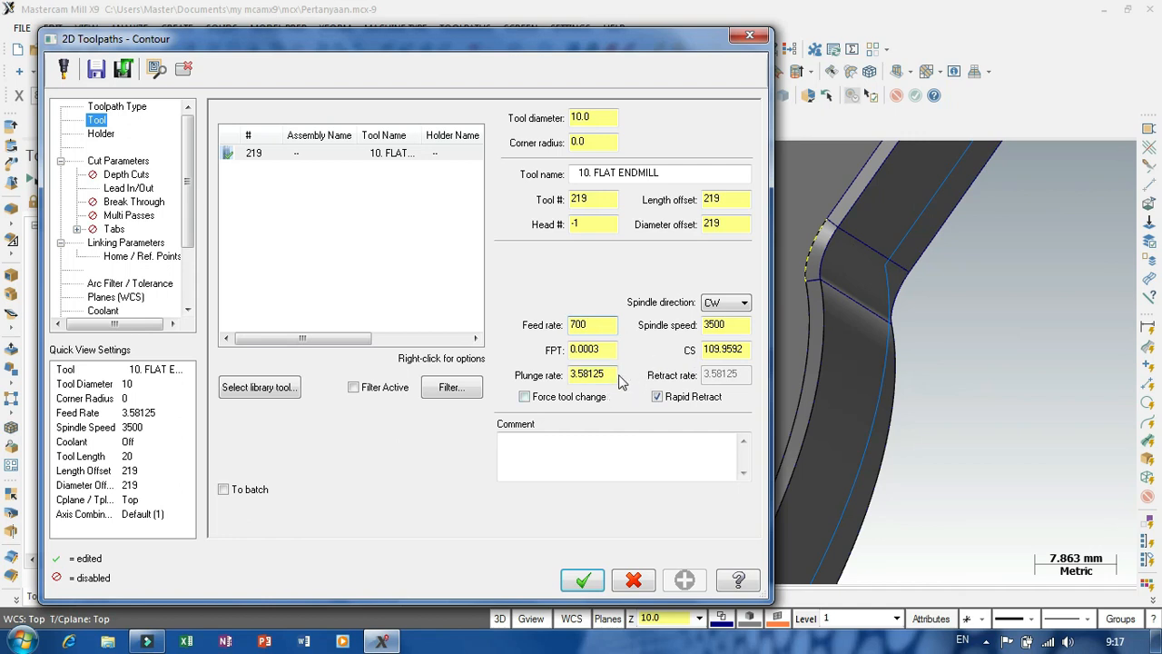
drag(617, 375, 520, 386)
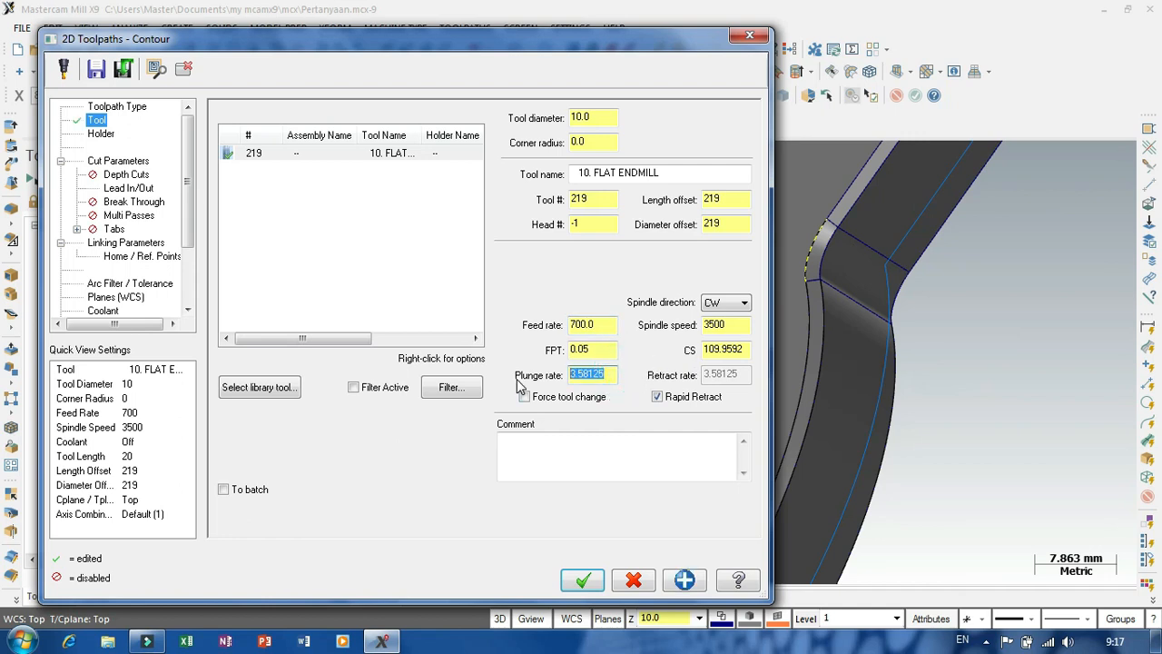
text(150.0)
click(584, 579)
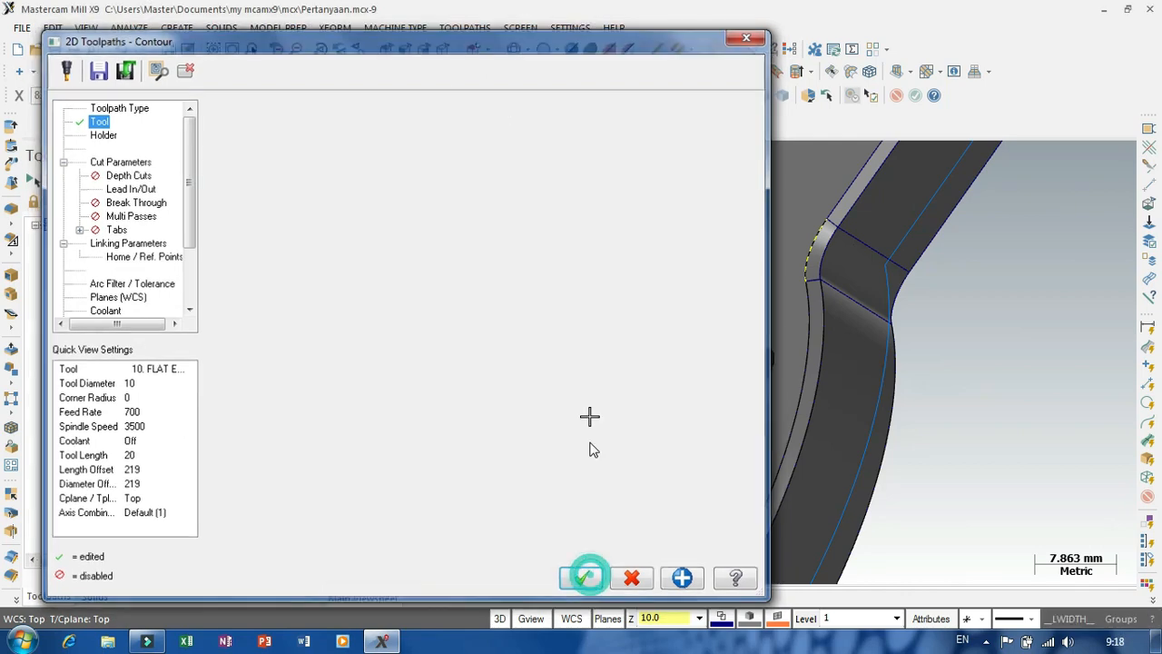
- Switch the graphics view to Top and inspect the contour toolpath around the plate
scroll(590, 416, down, 10)
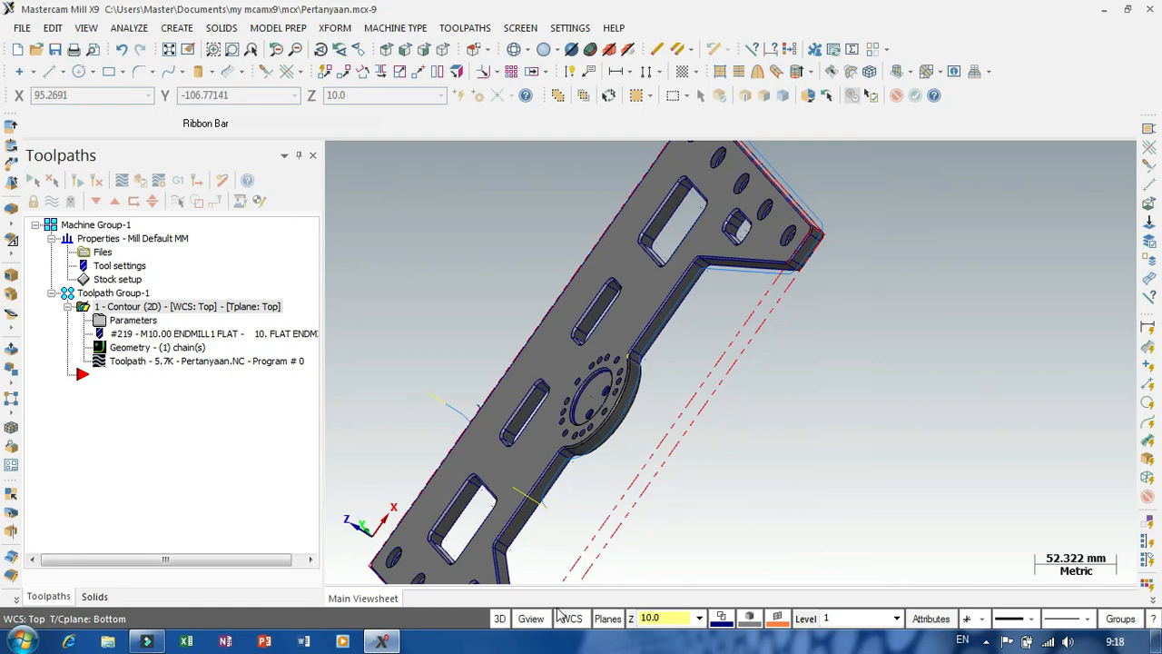
click(530, 618)
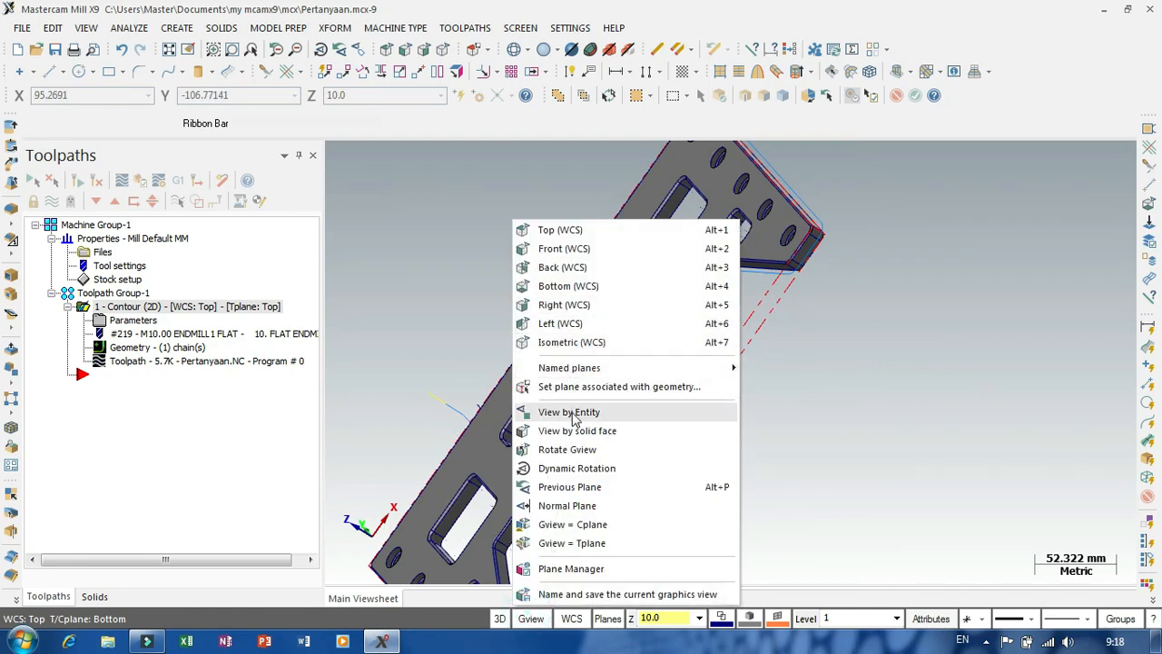
click(560, 229)
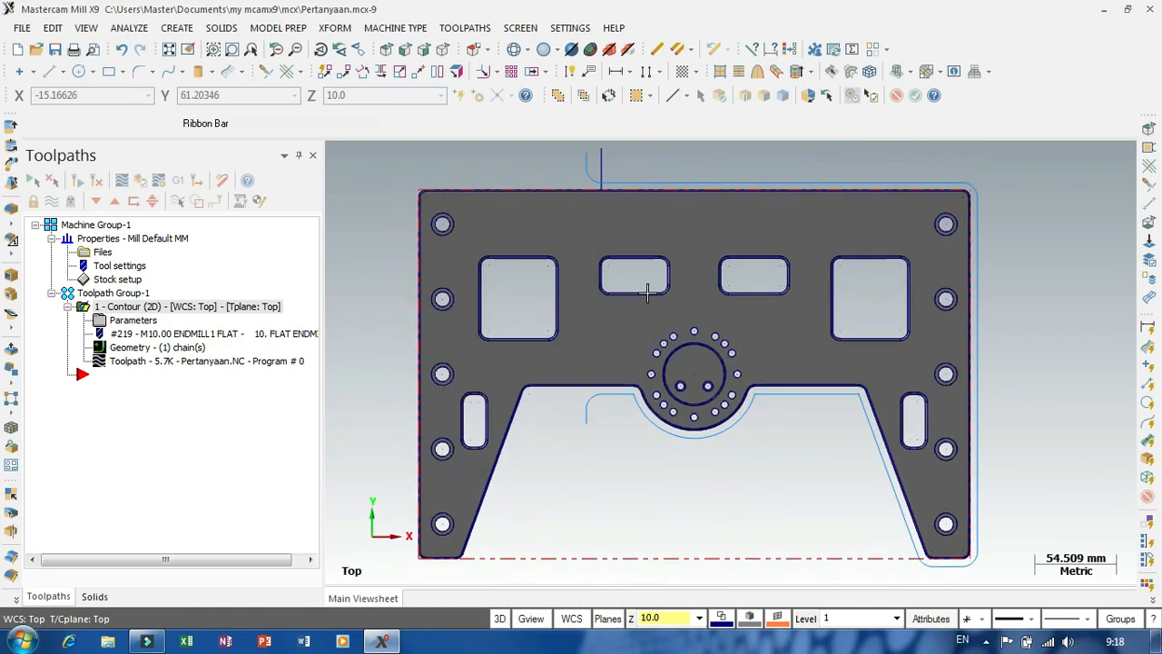
middle_drag(627, 385, 627, 341)
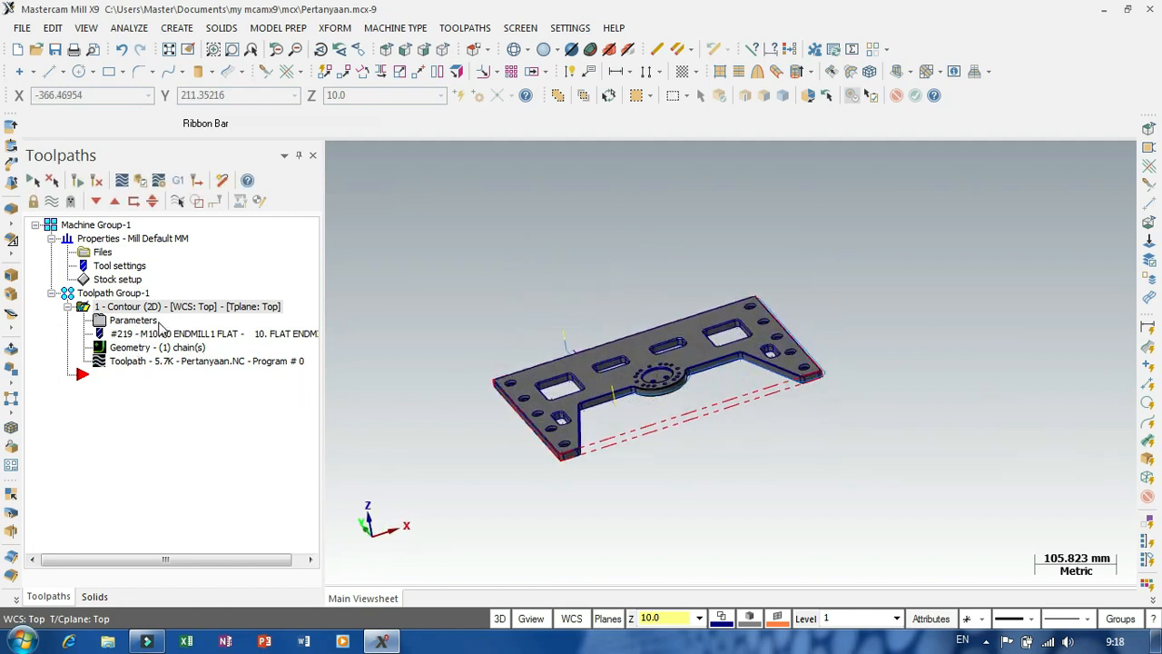
- Backplot the contour operation and play it through at a higher speed along the plate's outline
click(122, 180)
click(334, 154)
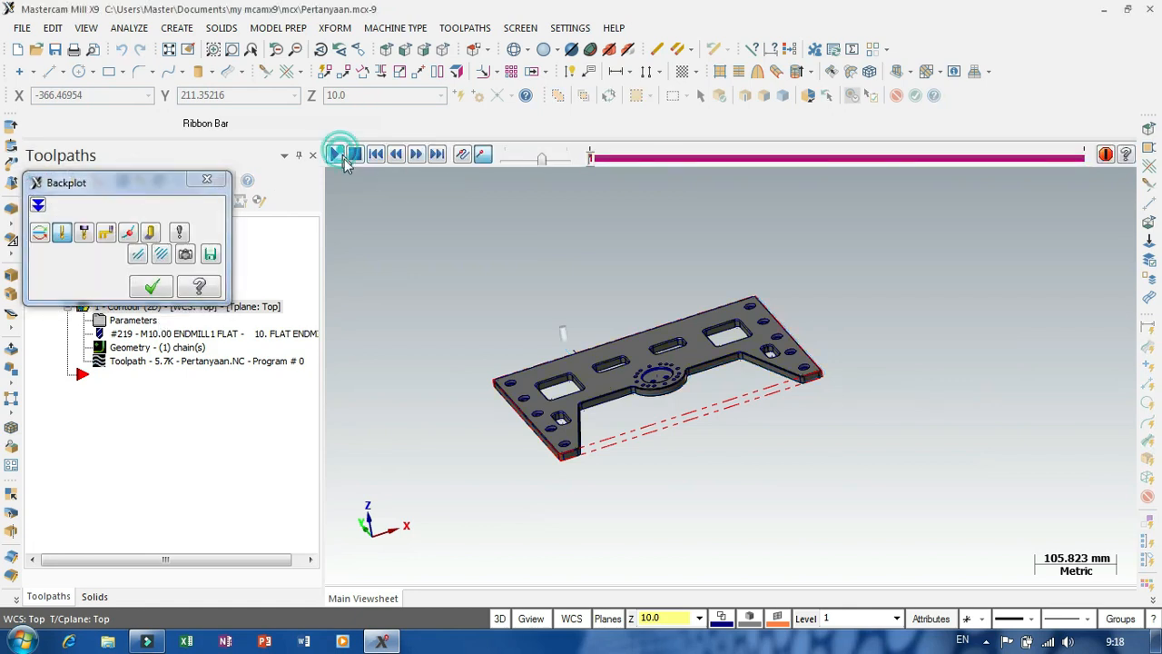
scroll(597, 369, up, 4)
scroll(596, 370, up, 2)
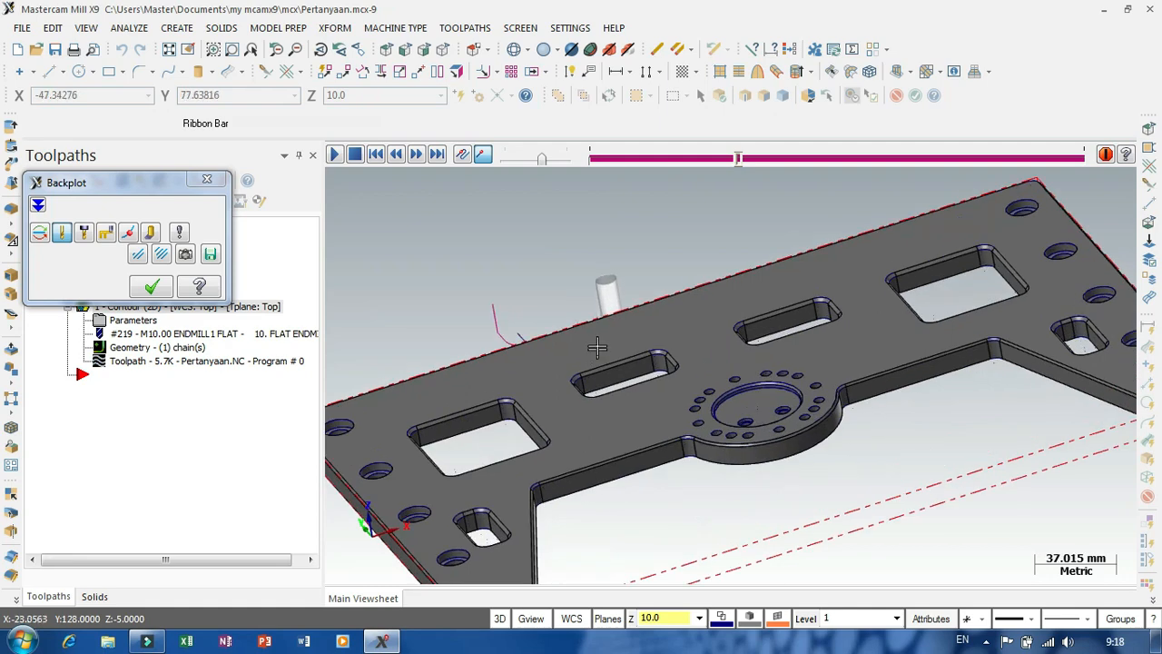
scroll(614, 295, down, 2)
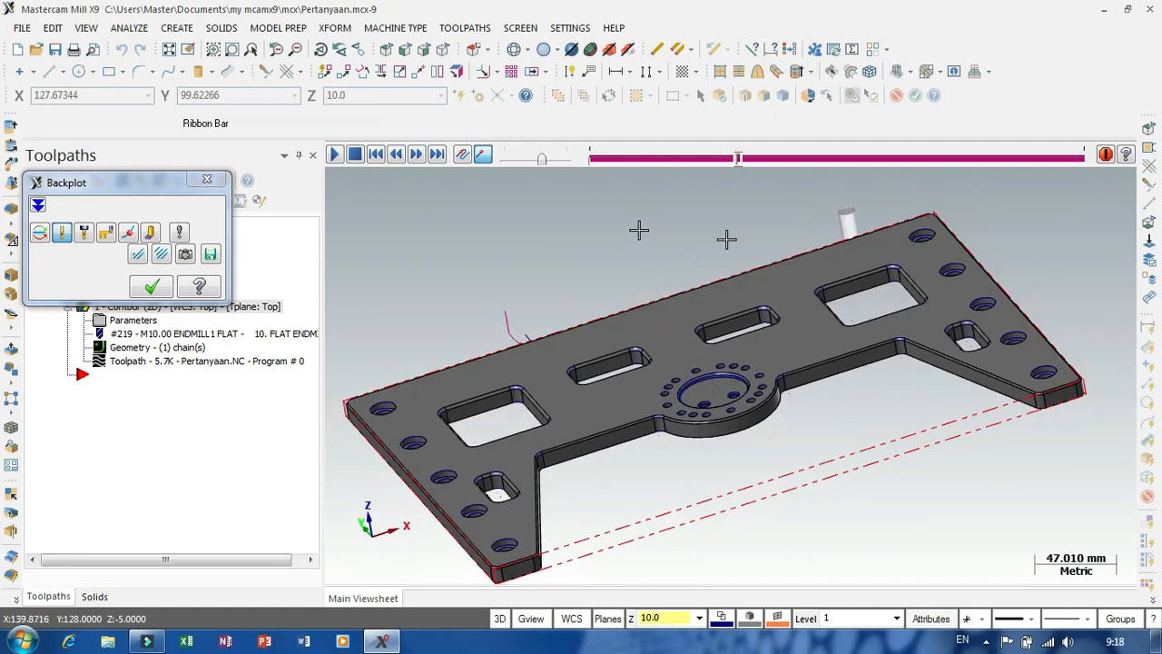
drag(542, 162, 562, 162)
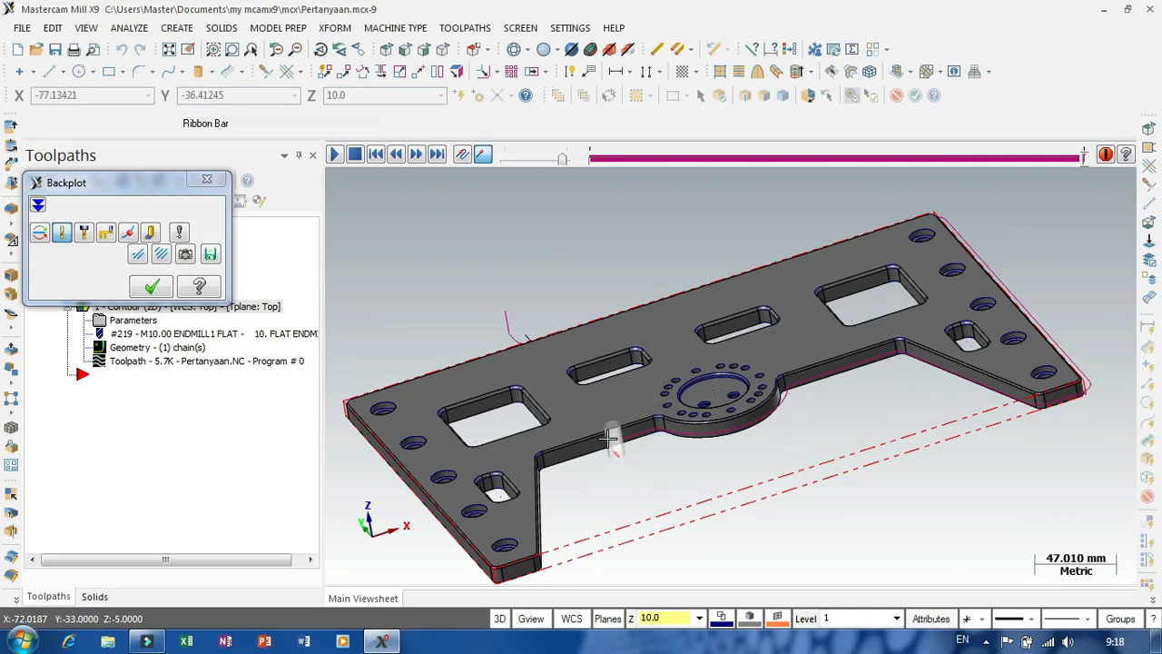
- Examine the backplotted tool motion and its exit beside the round boss, and close the backplot
middle_drag(638, 488, 501, 506)
scroll(502, 506, down, 2)
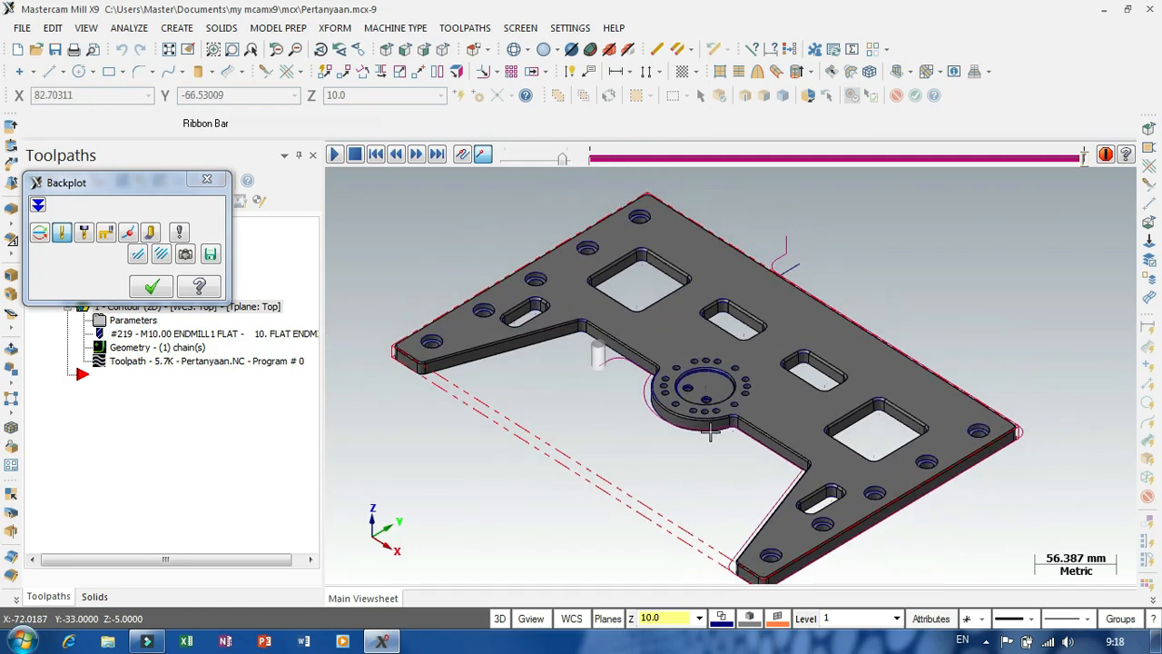
scroll(846, 262, up, 4)
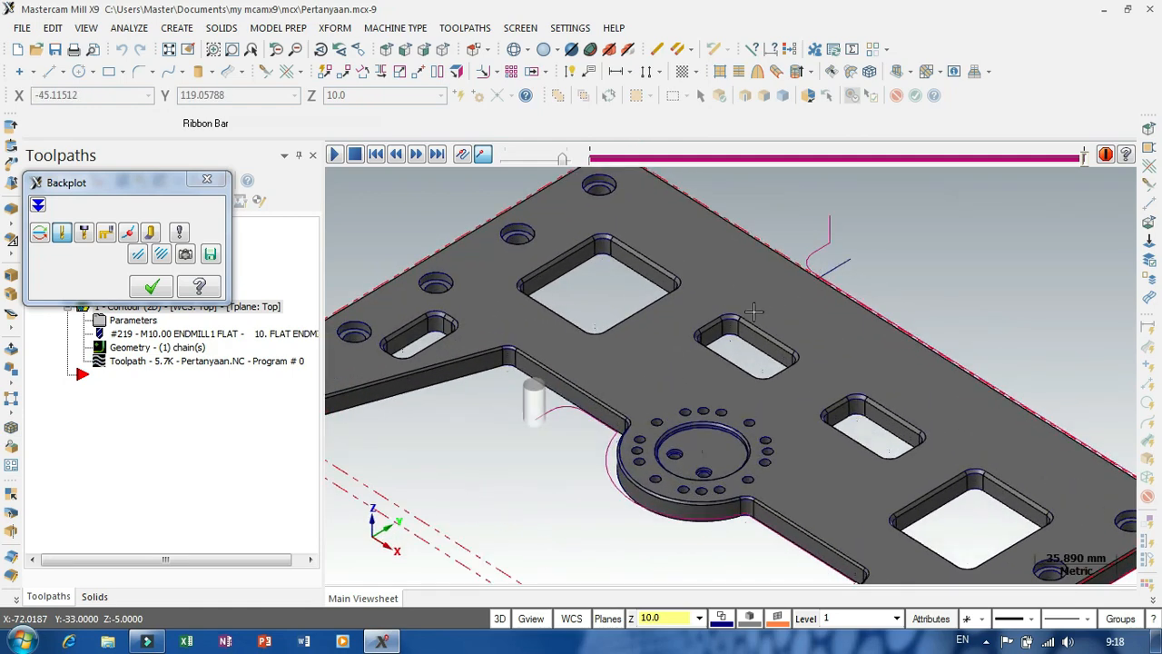
scroll(709, 326, up, 5)
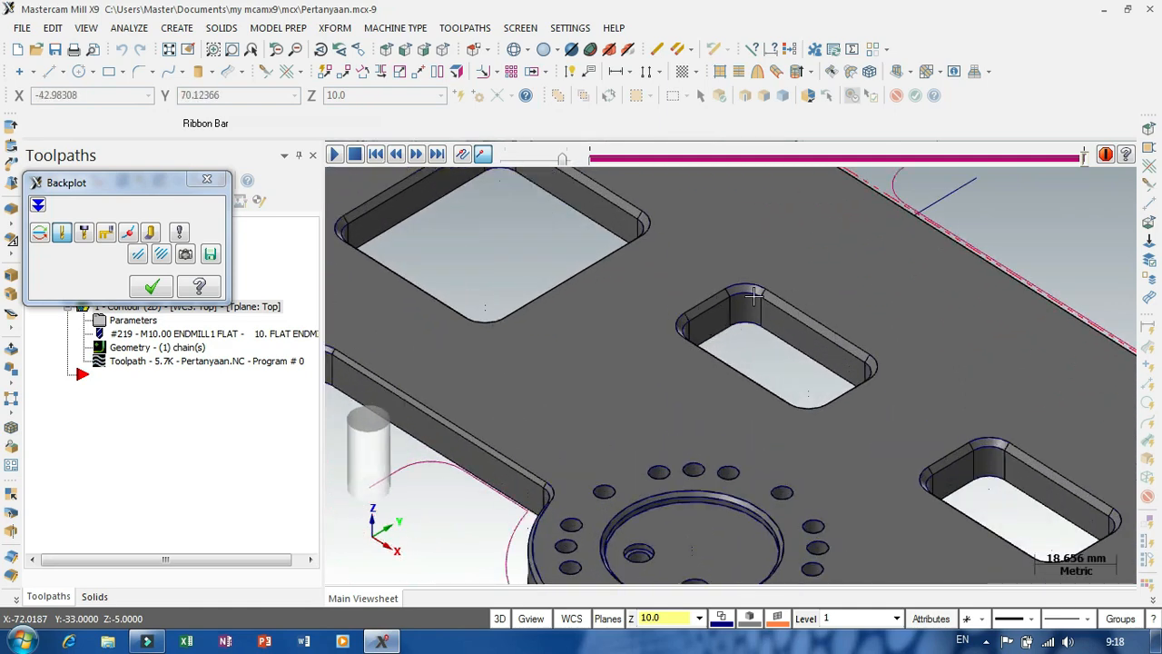
scroll(769, 388, down, 4)
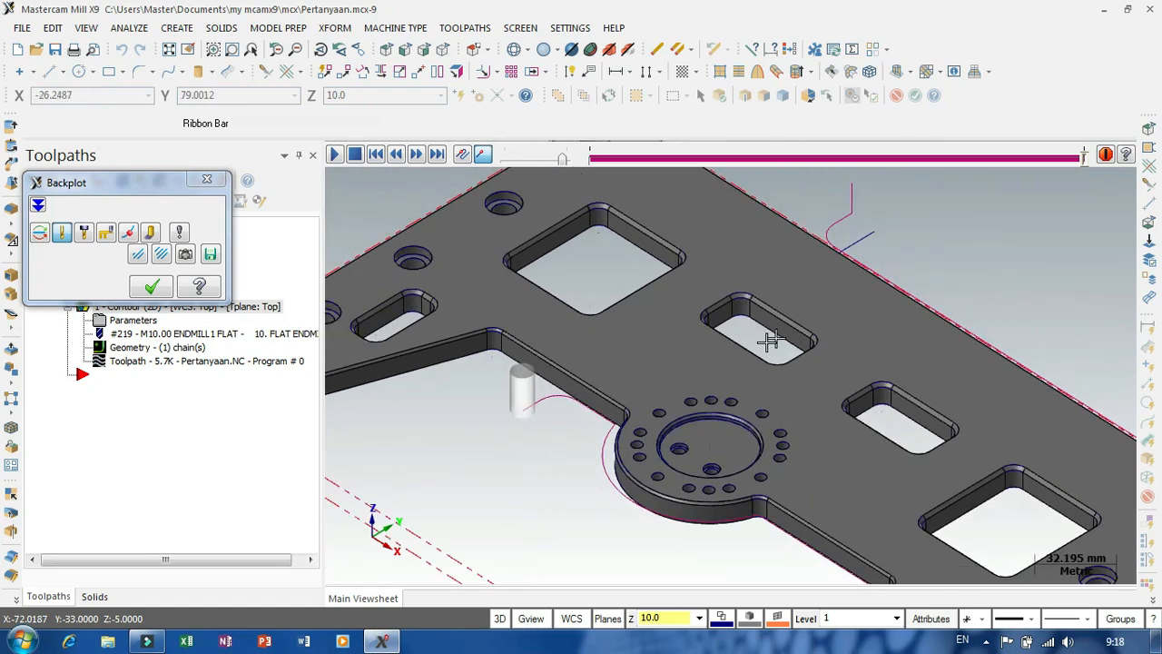
scroll(689, 295, down, 2)
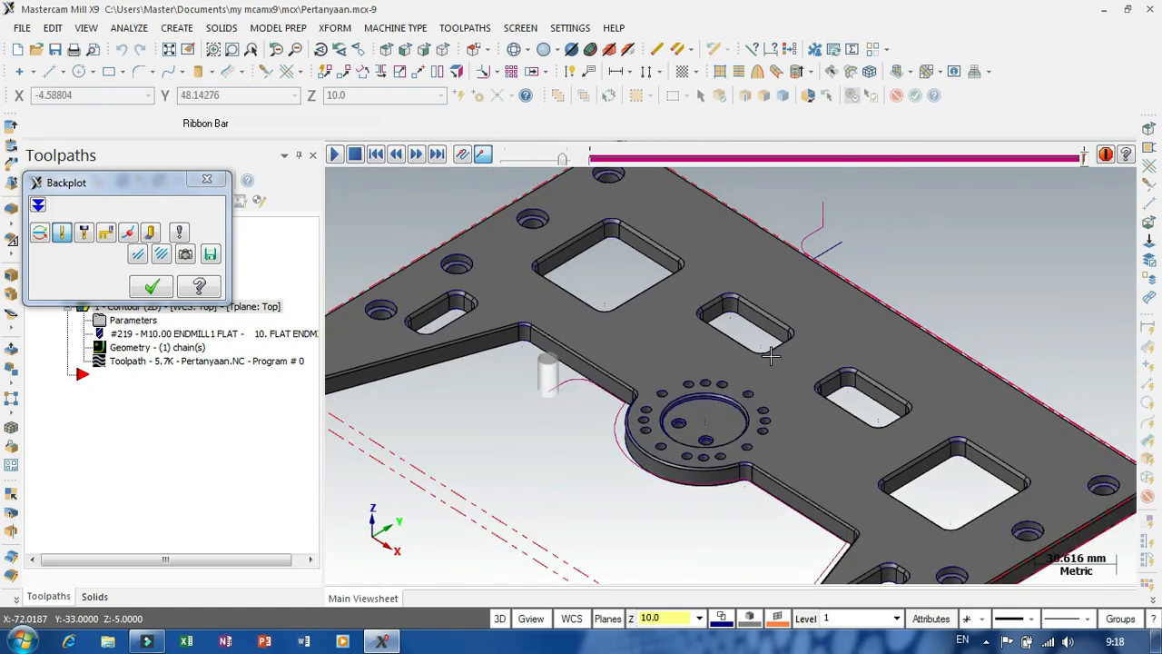
scroll(758, 350, up, 2)
scroll(728, 350, down, 1)
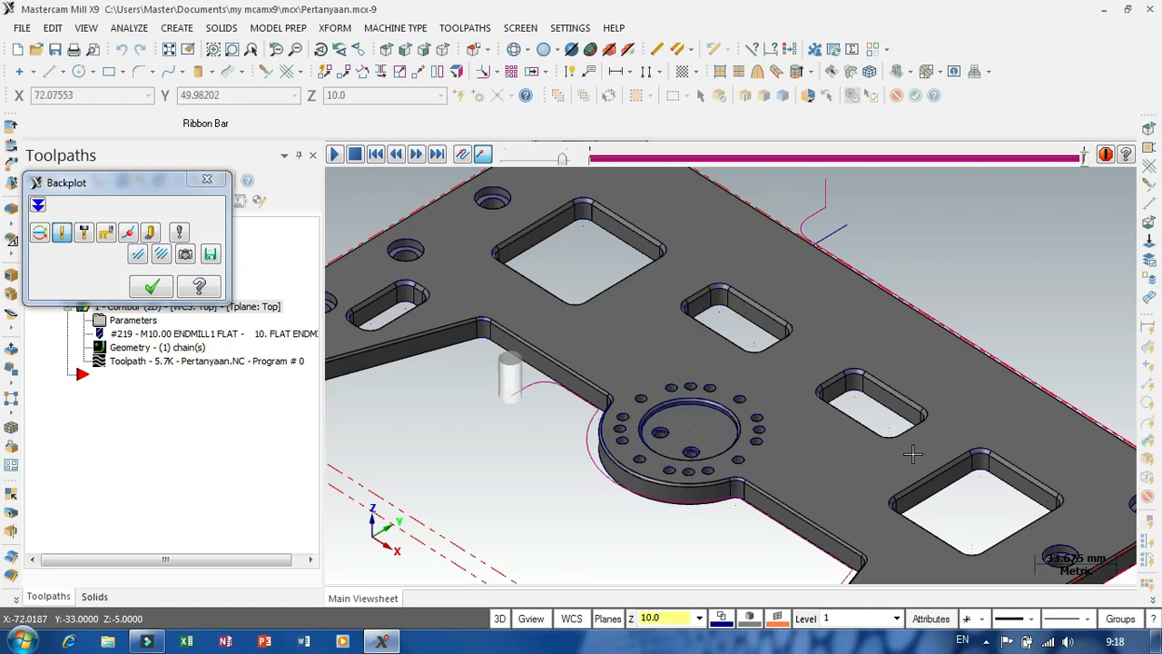
click(159, 286)
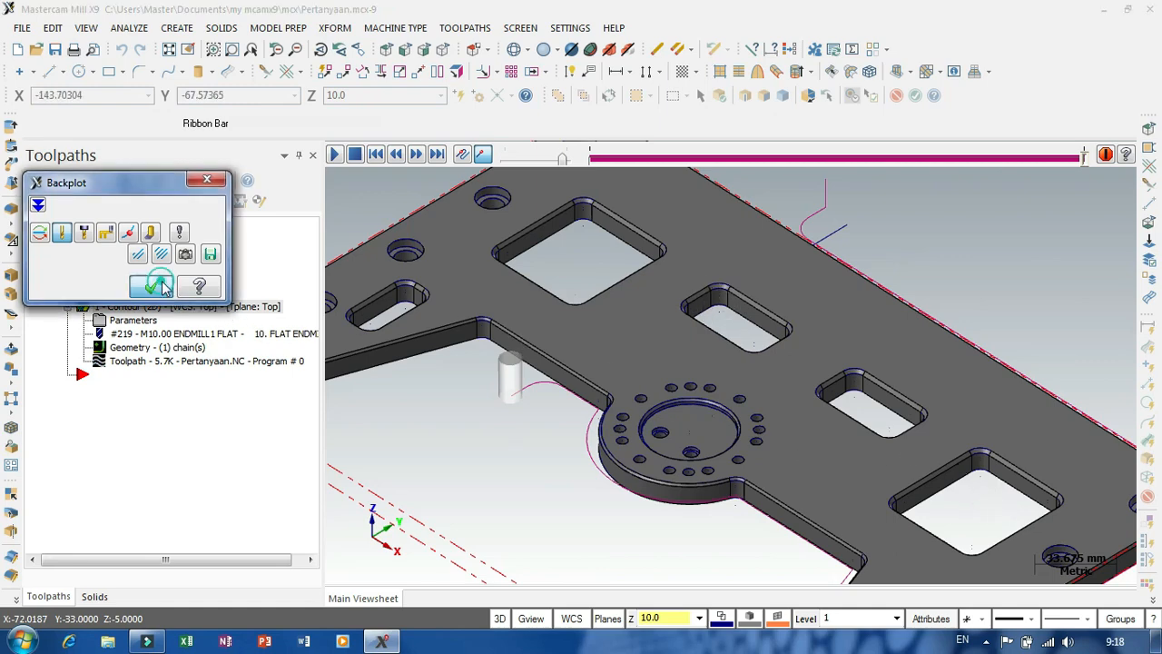
scroll(644, 395, down, 5)
scroll(596, 333, up, 3)
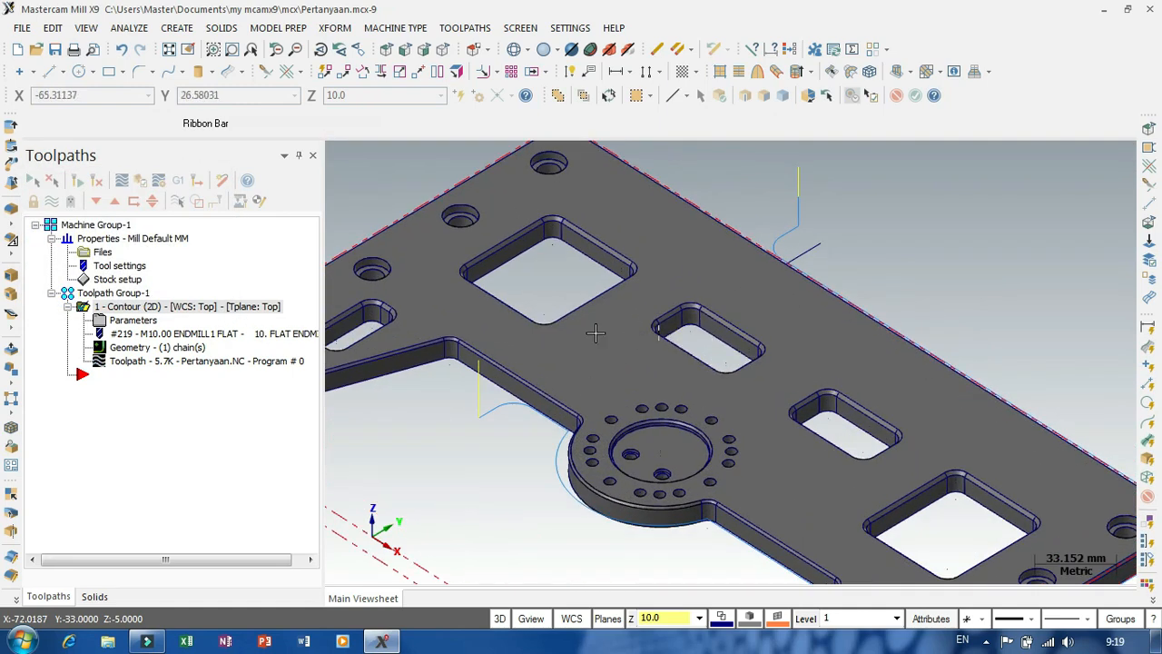
scroll(697, 316, down, 2)
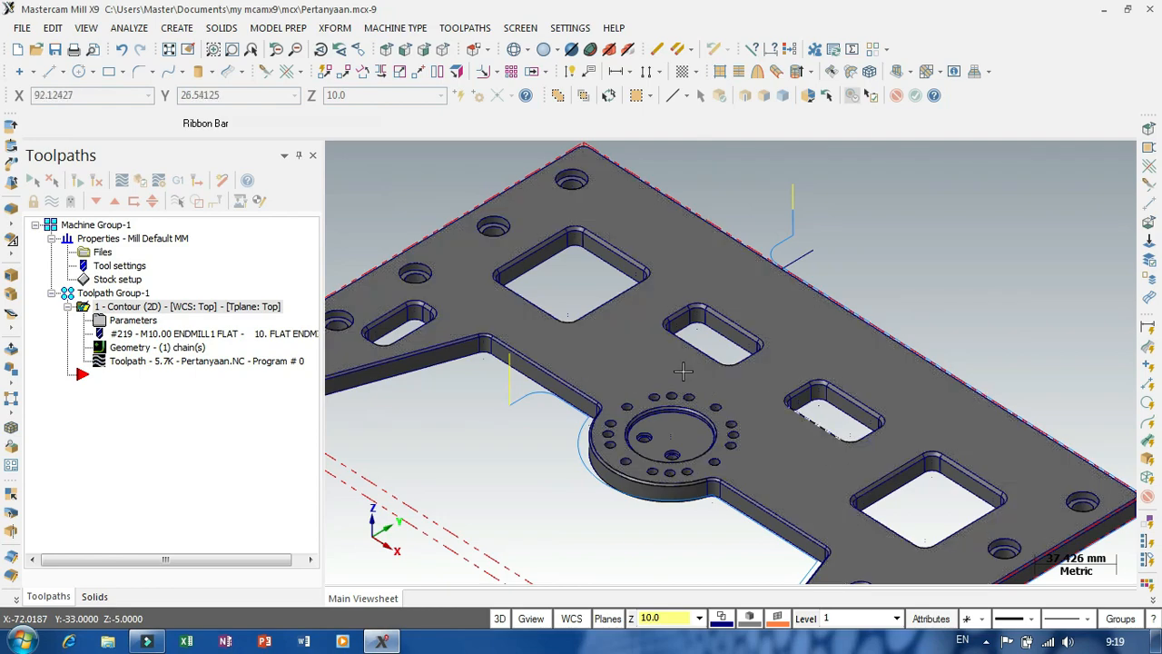
scroll(681, 369, down, 1)
scroll(679, 367, down, 1)
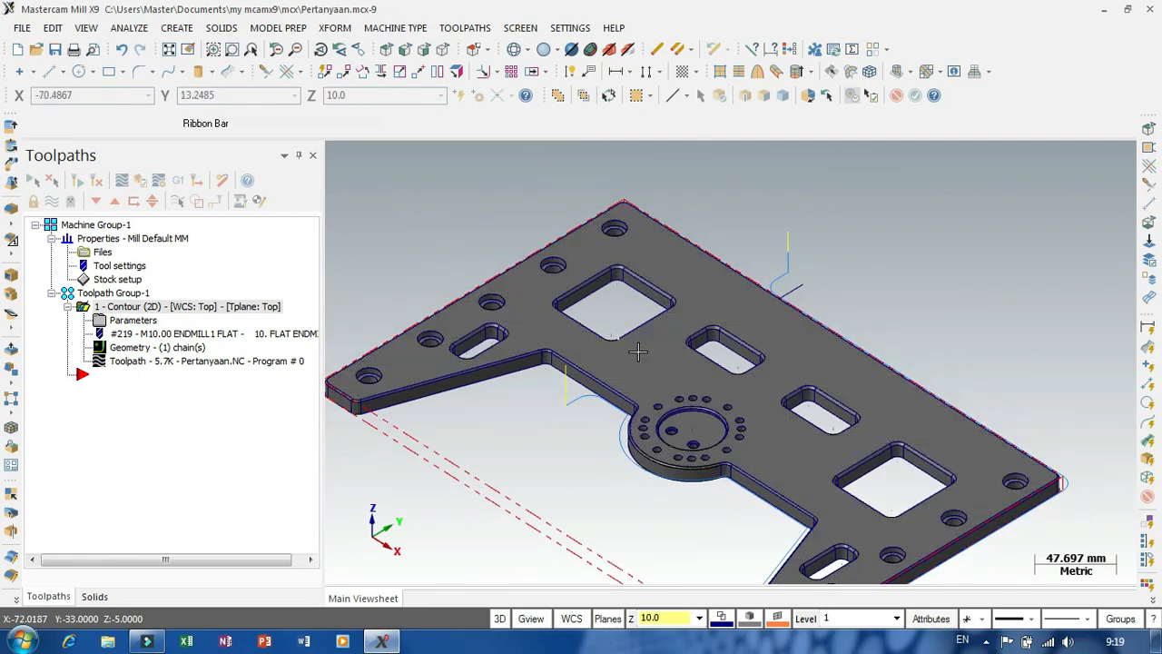
scroll(646, 350, up, 2)
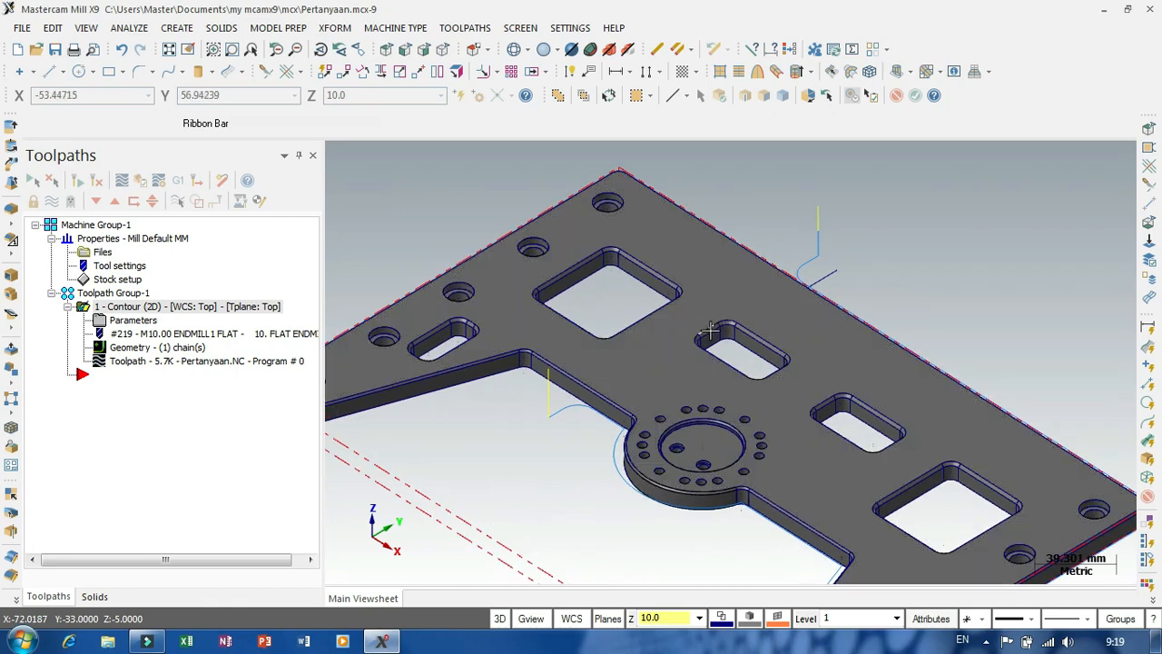
scroll(815, 331, down, 1)
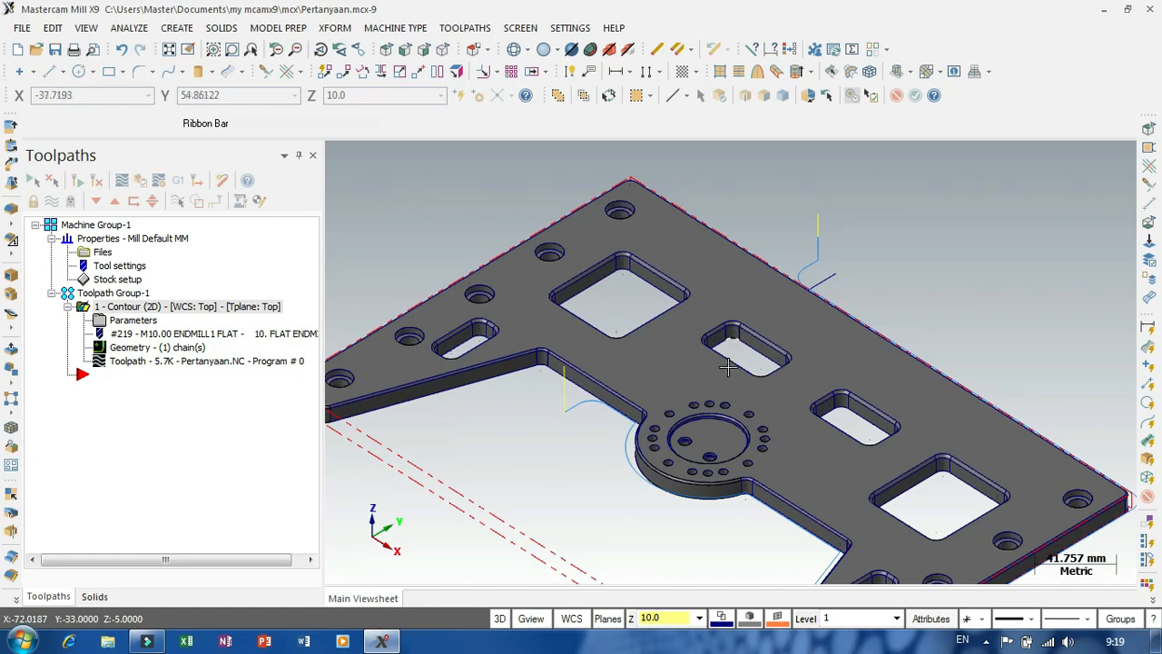
middle_drag(727, 366, 680, 342)
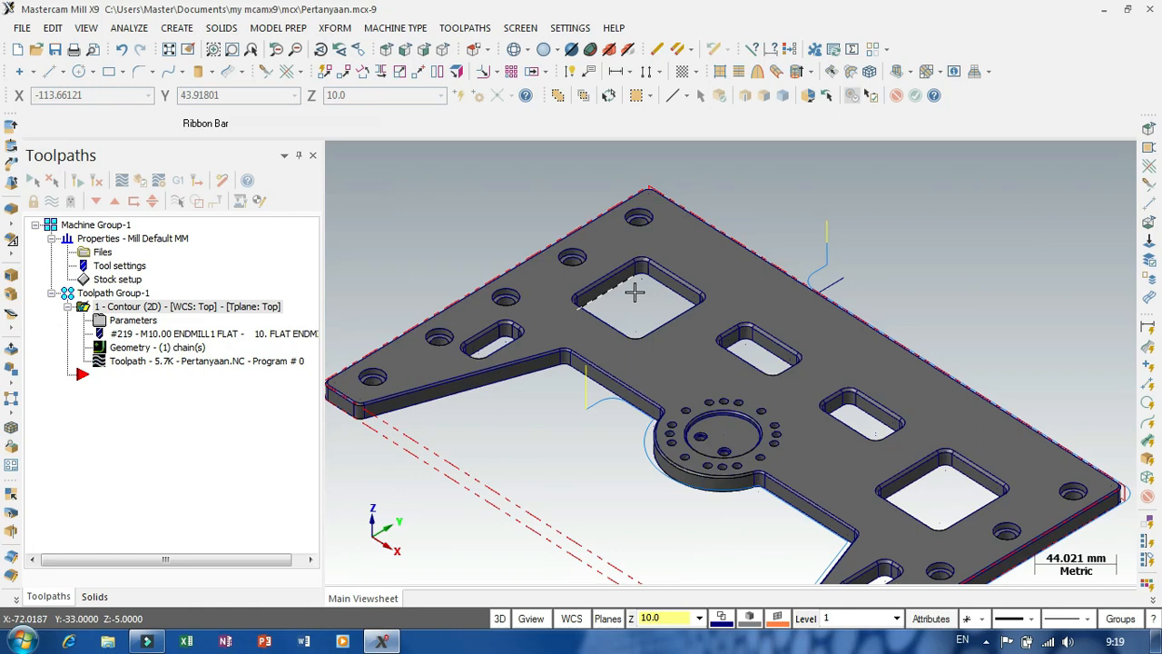
scroll(616, 293, down, 1)
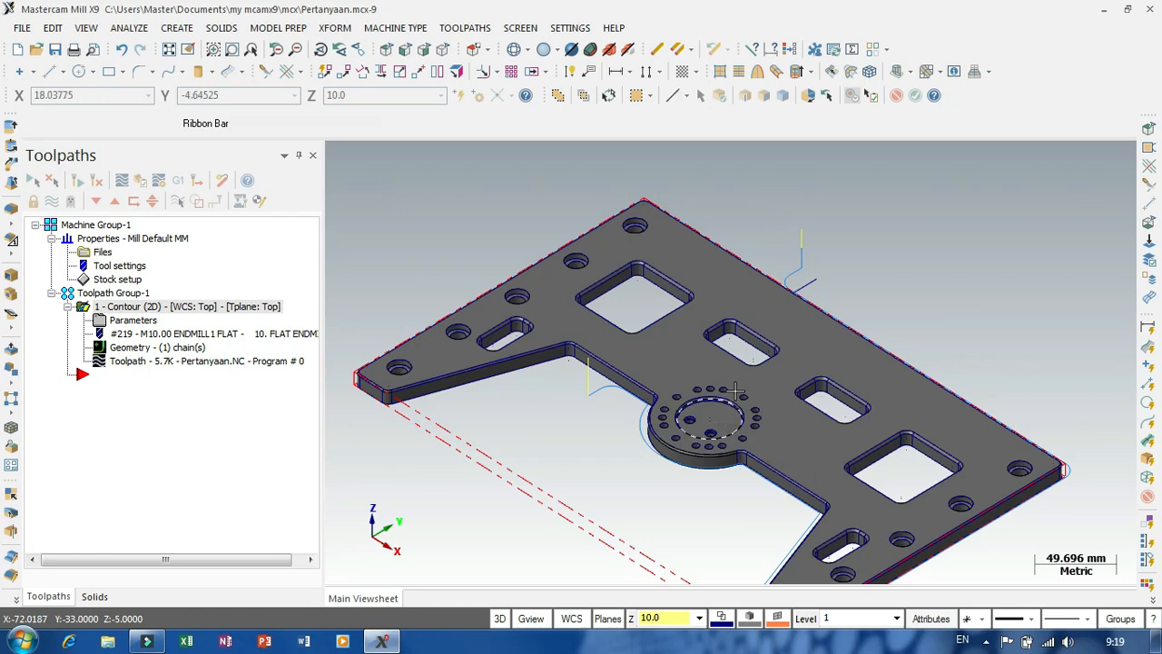
scroll(695, 321, down, 2)
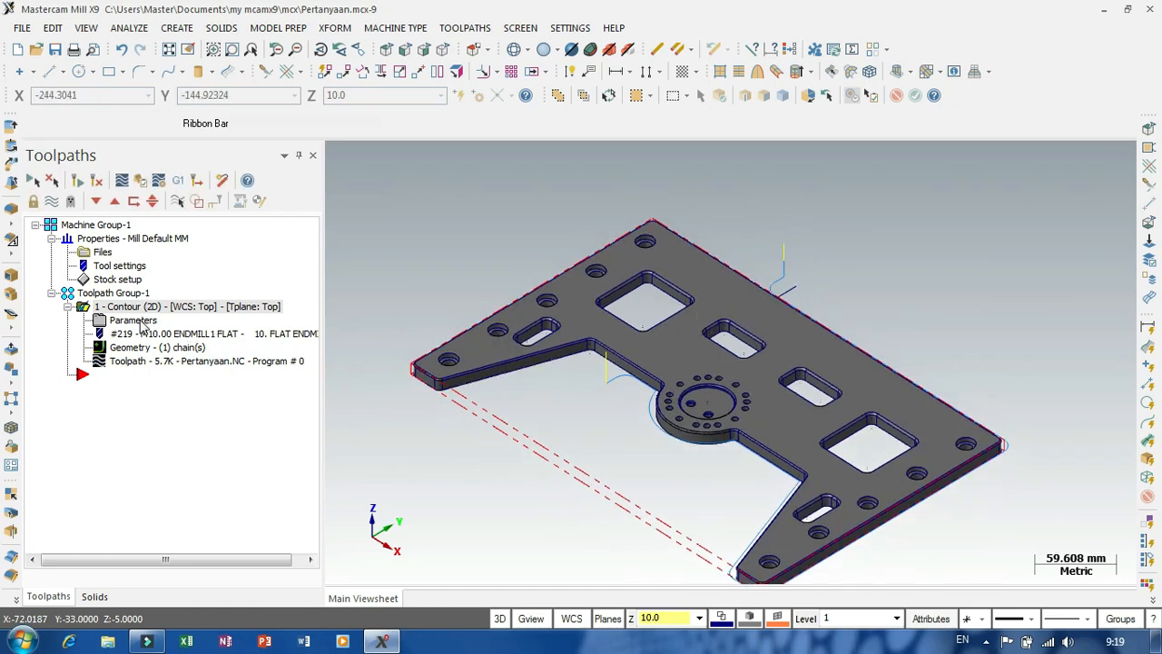
scroll(703, 363, down, 2)
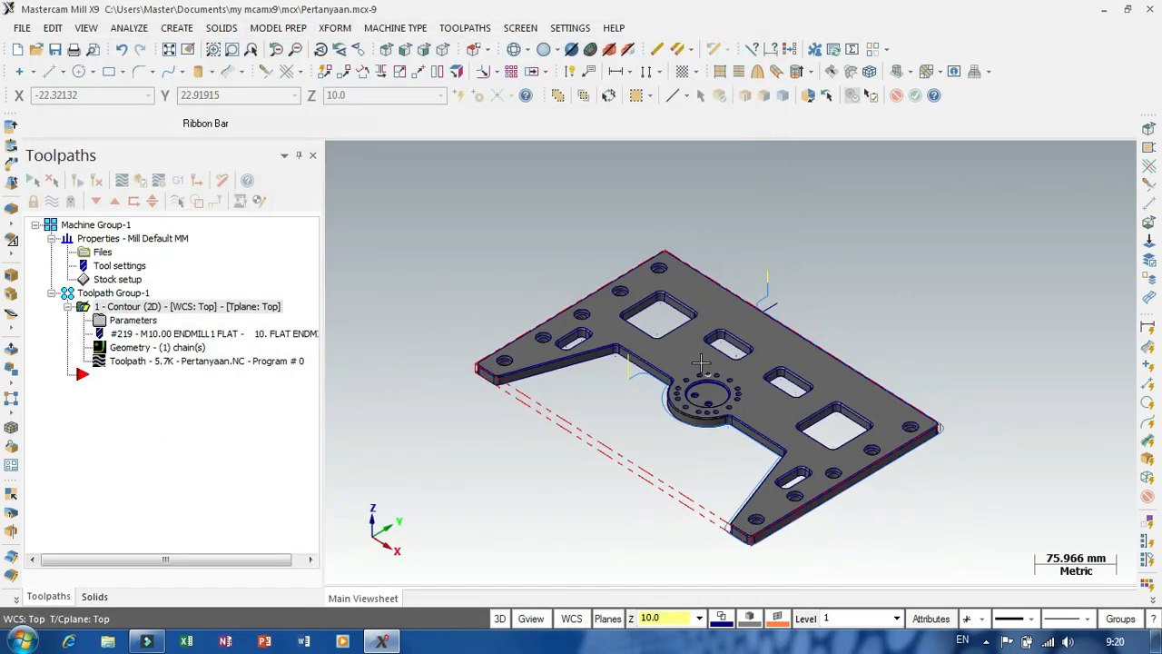
scroll(635, 399, up, 1)
middle_drag(590, 424, 551, 387)
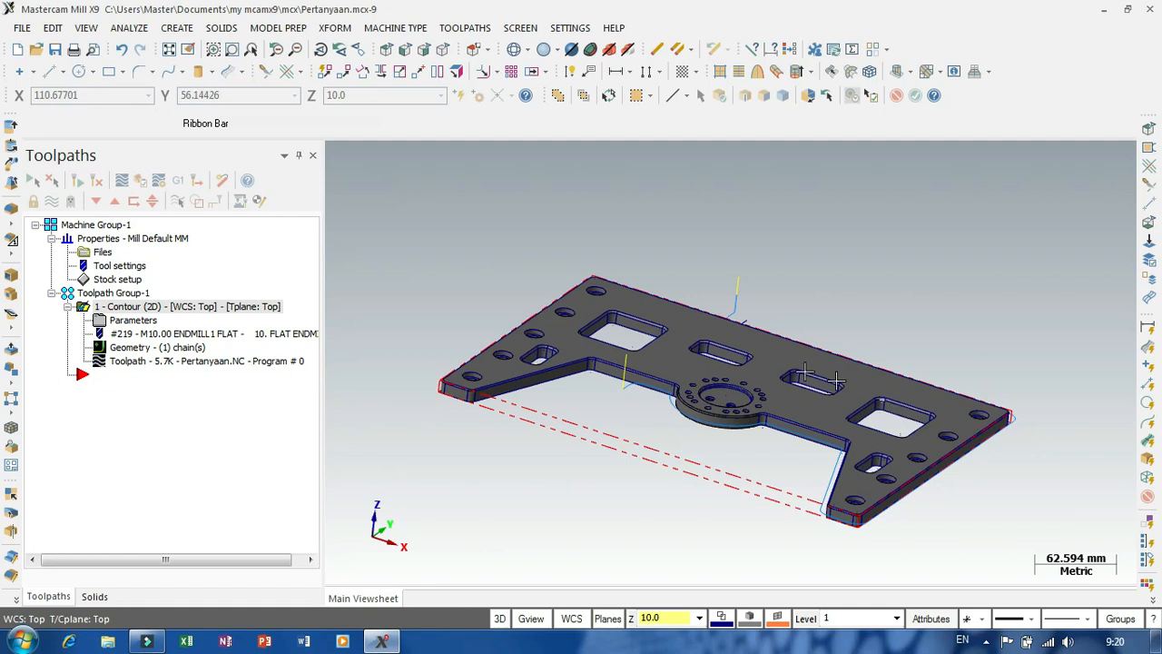
scroll(784, 388, down, 2)
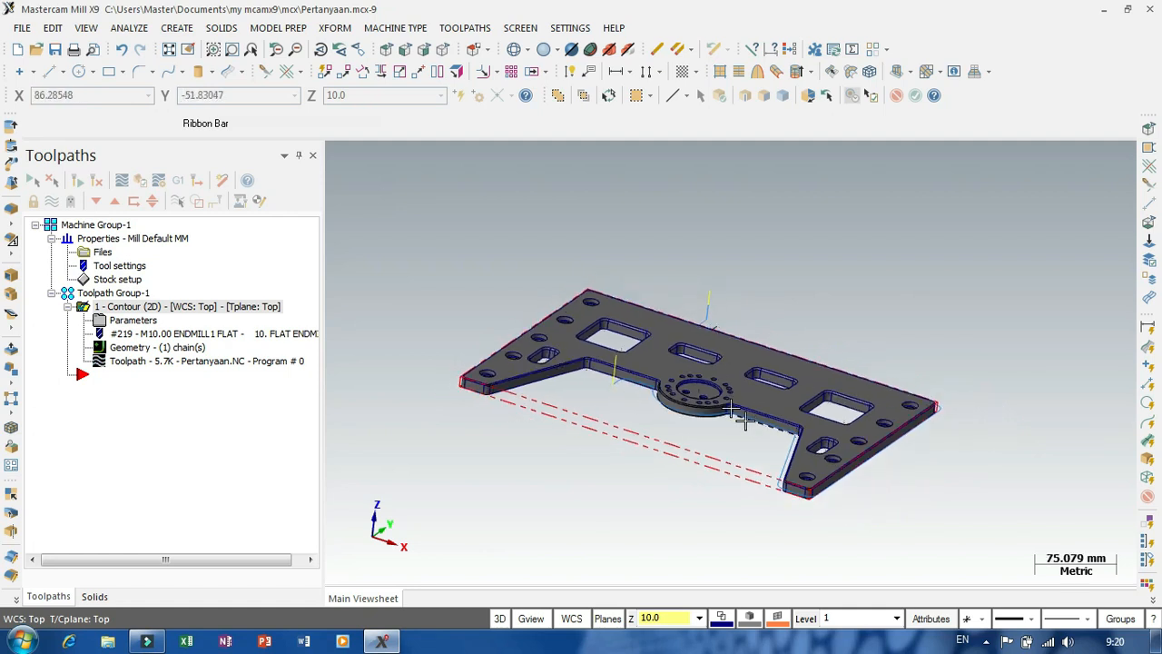
scroll(647, 357, up, 2)
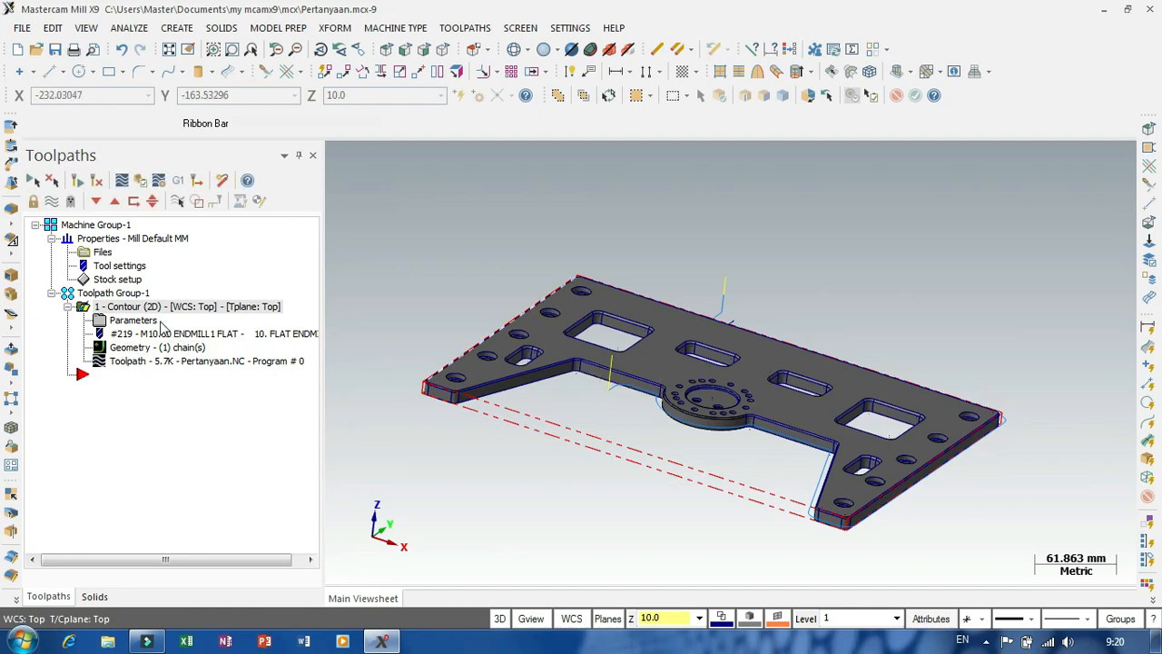
- Start a new plane from geometry in the Plane Manager, using the two lower outline edges that meet at the plate's corner
click(531, 618)
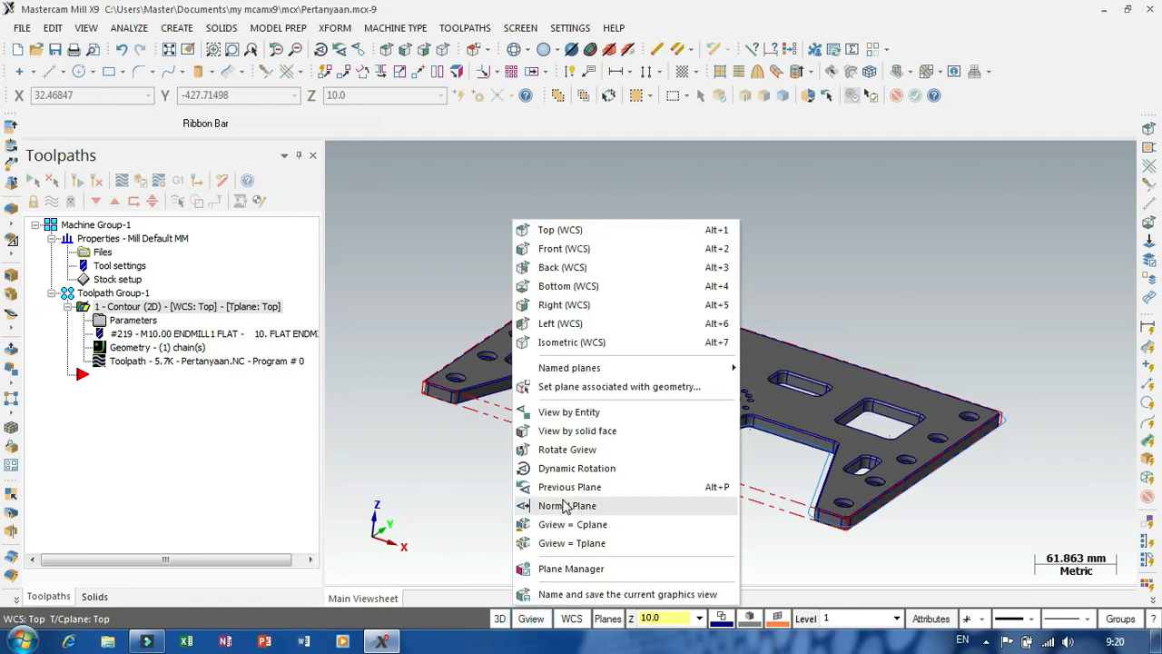
click(570, 568)
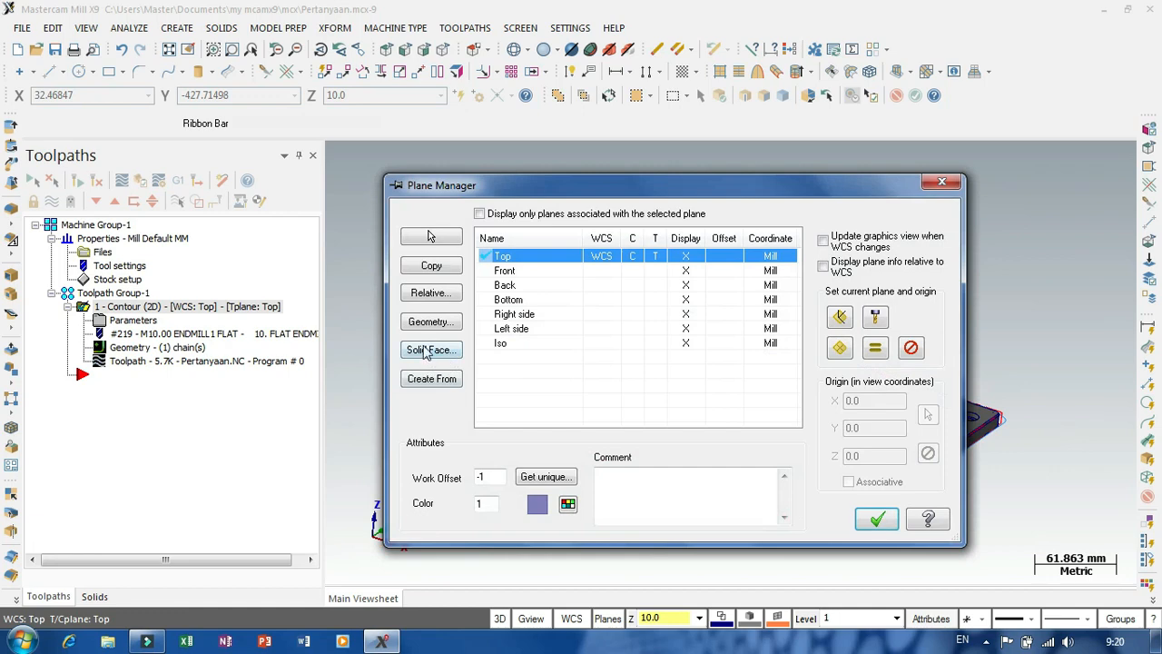
click(430, 321)
scroll(1035, 379, up, 5)
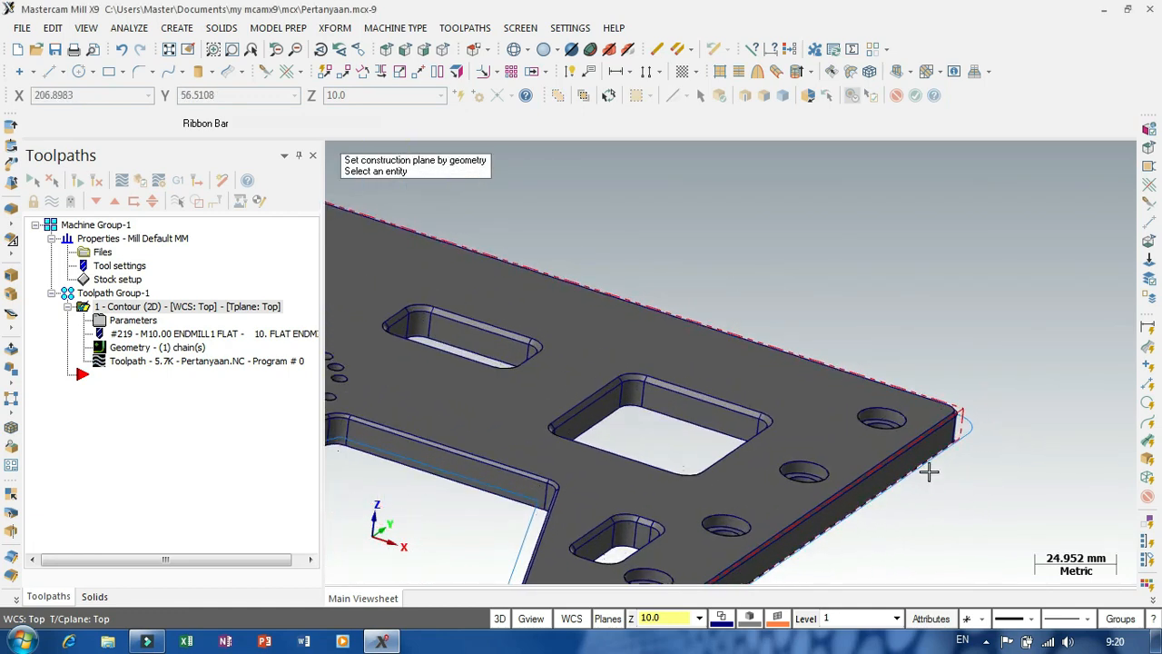
click(927, 471)
mouse_move(953, 363)
middle_down()
mouse_move(954, 353)
mouse_move(920, 385)
mouse_move(920, 370)
middle_up()
middle_drag(998, 312, 943, 410)
click(933, 417)
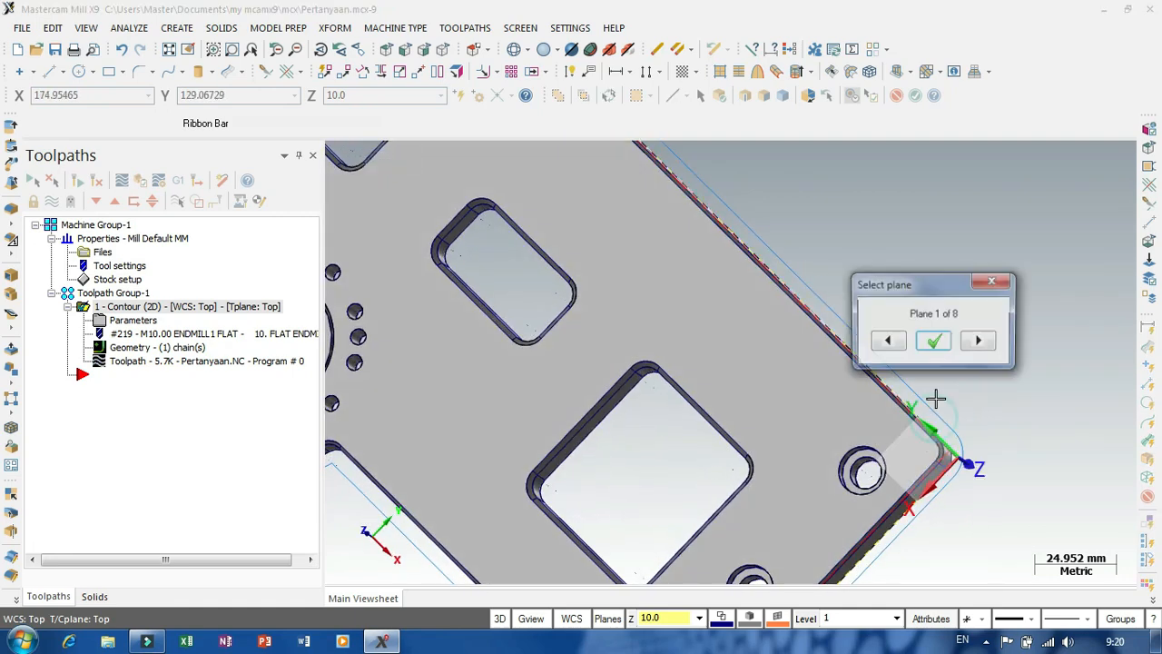
- Cycle through the proposed orientations to plane 5 of 8, with Z upward through the plate's thickness, and save that plane
middle_drag(1047, 433, 1051, 396)
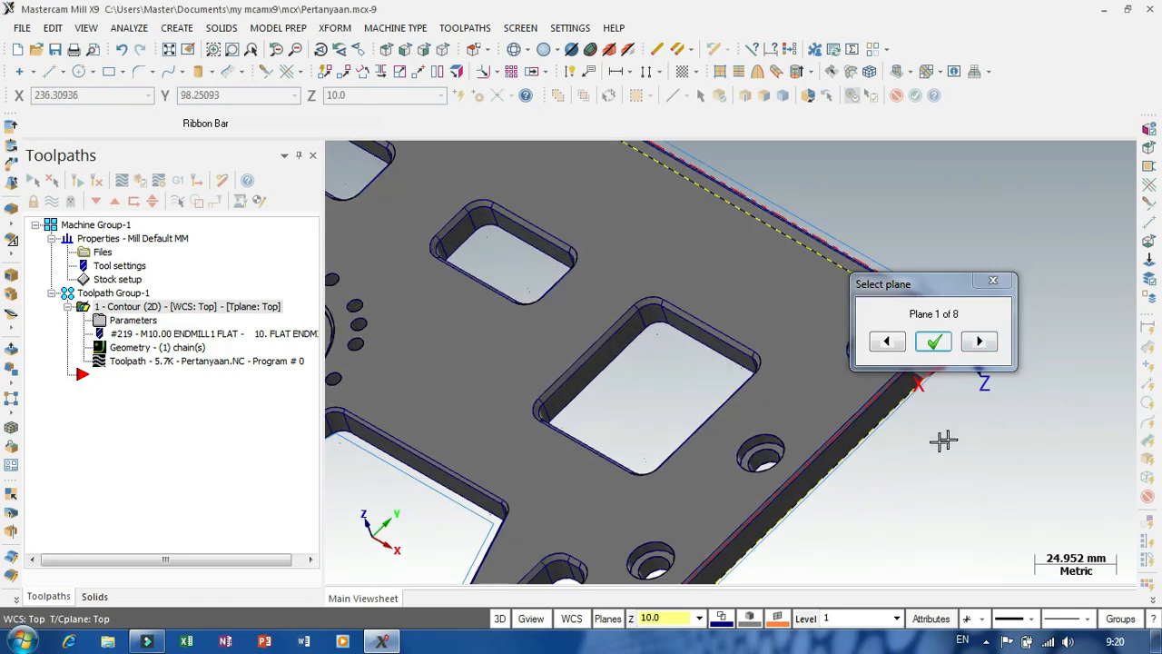
scroll(823, 505, down, 2)
scroll(901, 454, down, 3)
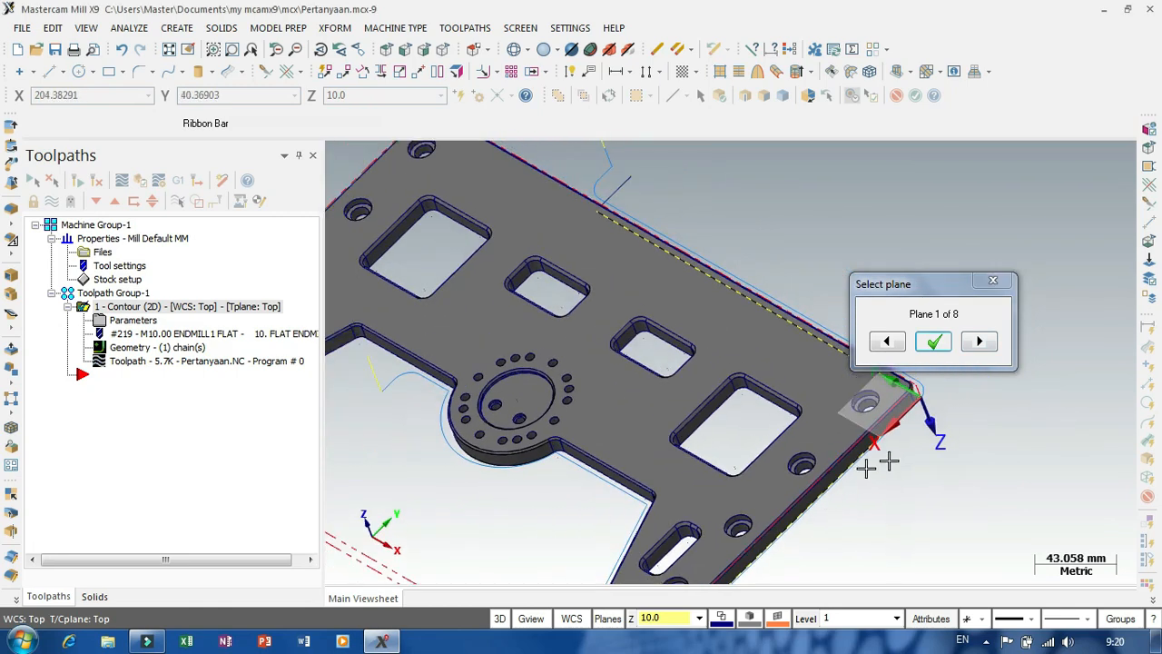
click(979, 341)
click(978, 342)
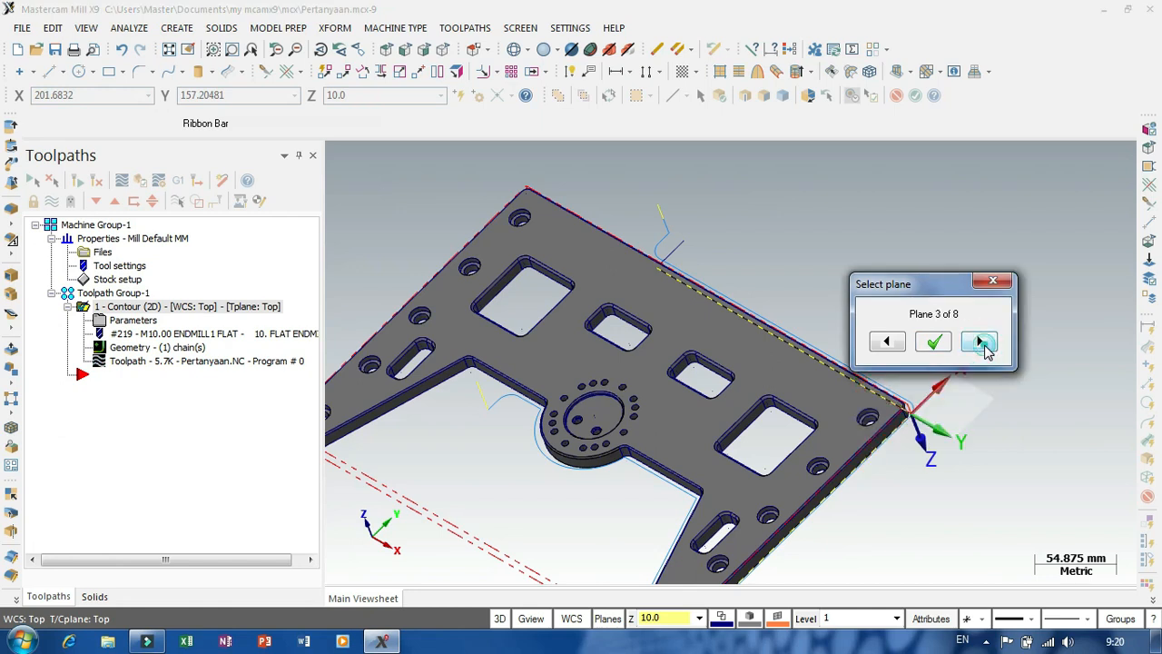
click(980, 342)
click(981, 342)
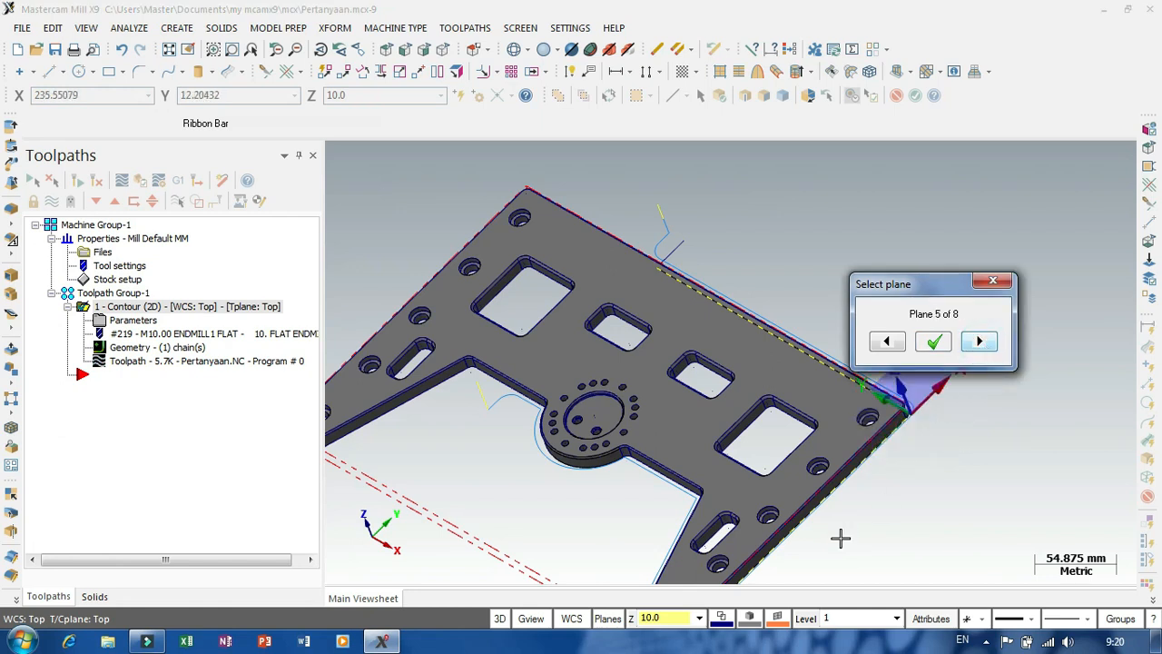
scroll(840, 538, down, 2)
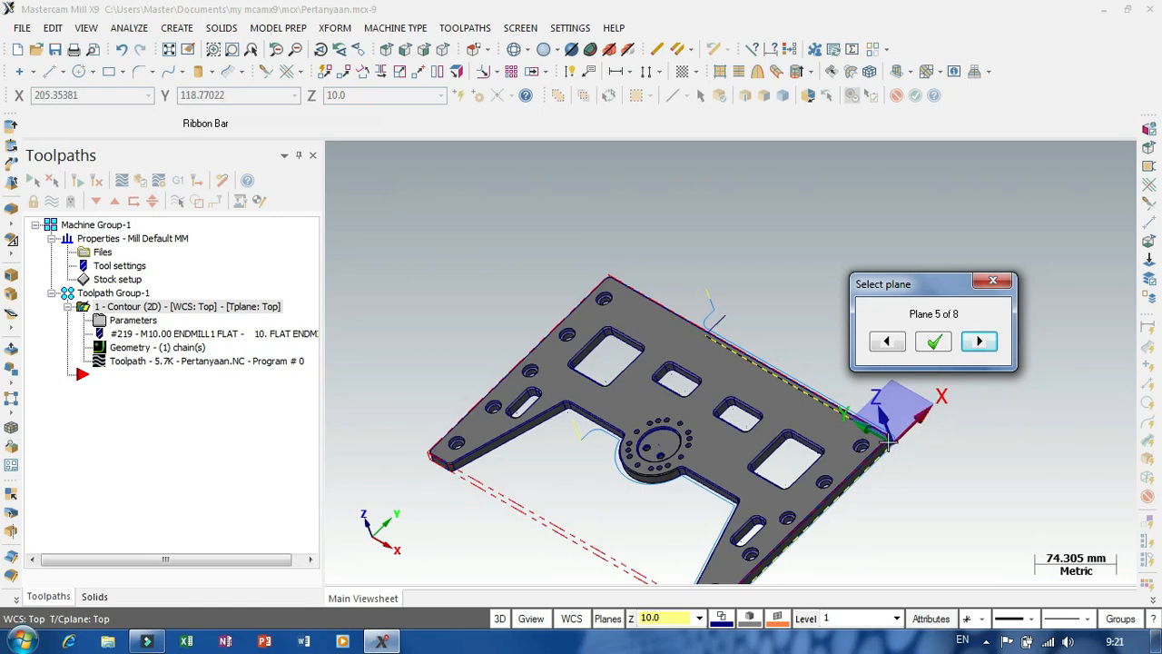
scroll(849, 427, down, 1)
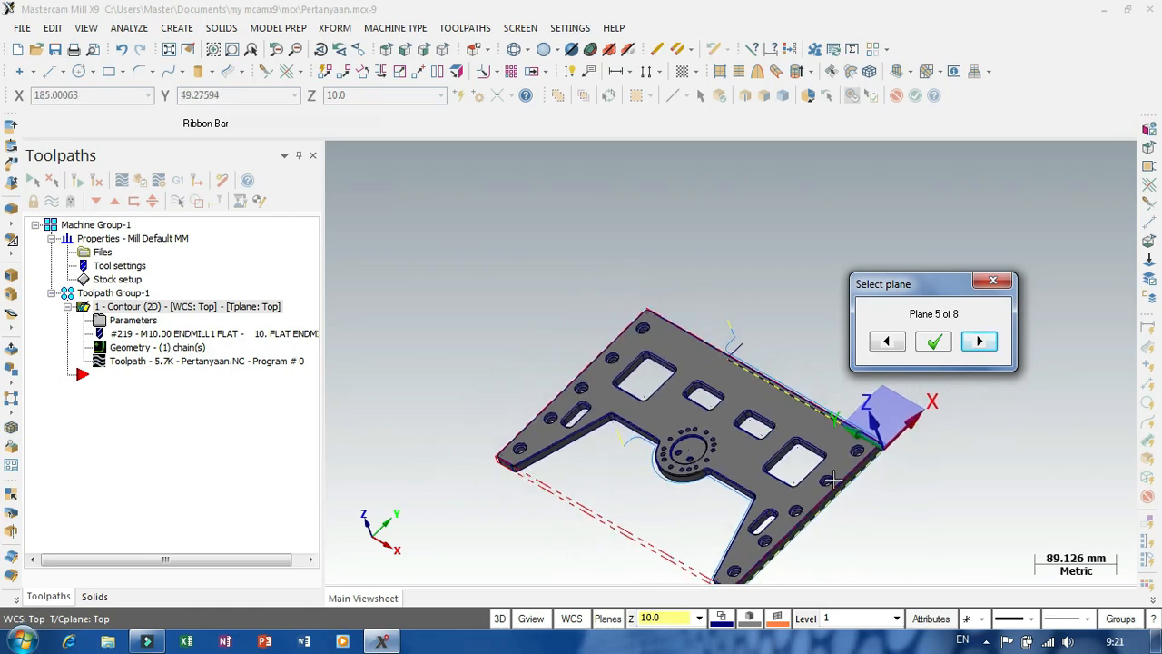
scroll(842, 434, up, 3)
scroll(913, 448, up, 2)
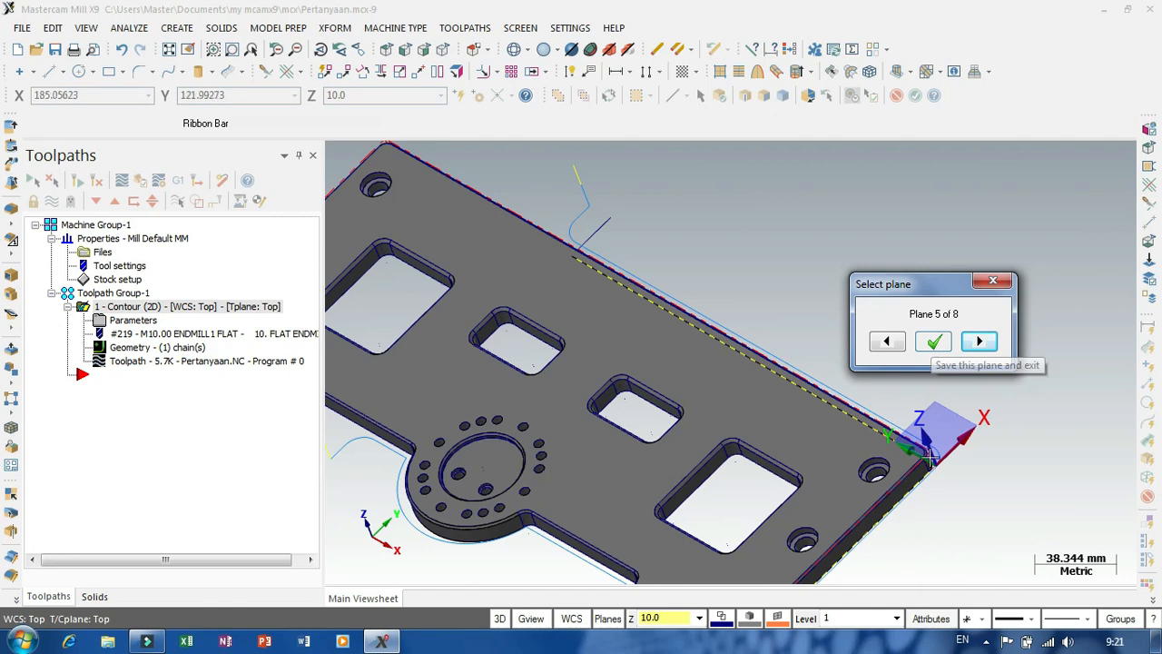
click(933, 341)
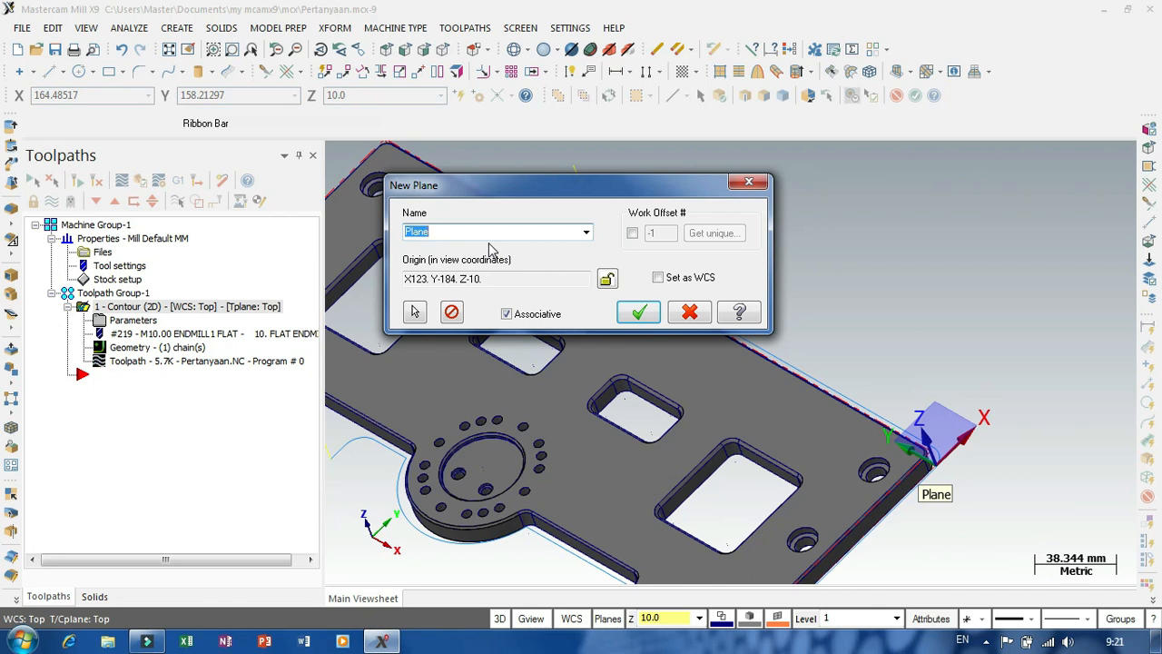
- Name the new plane "nol machining1", set it as the WCS, and close the Plane Manager
text(nol machining1)
click(663, 279)
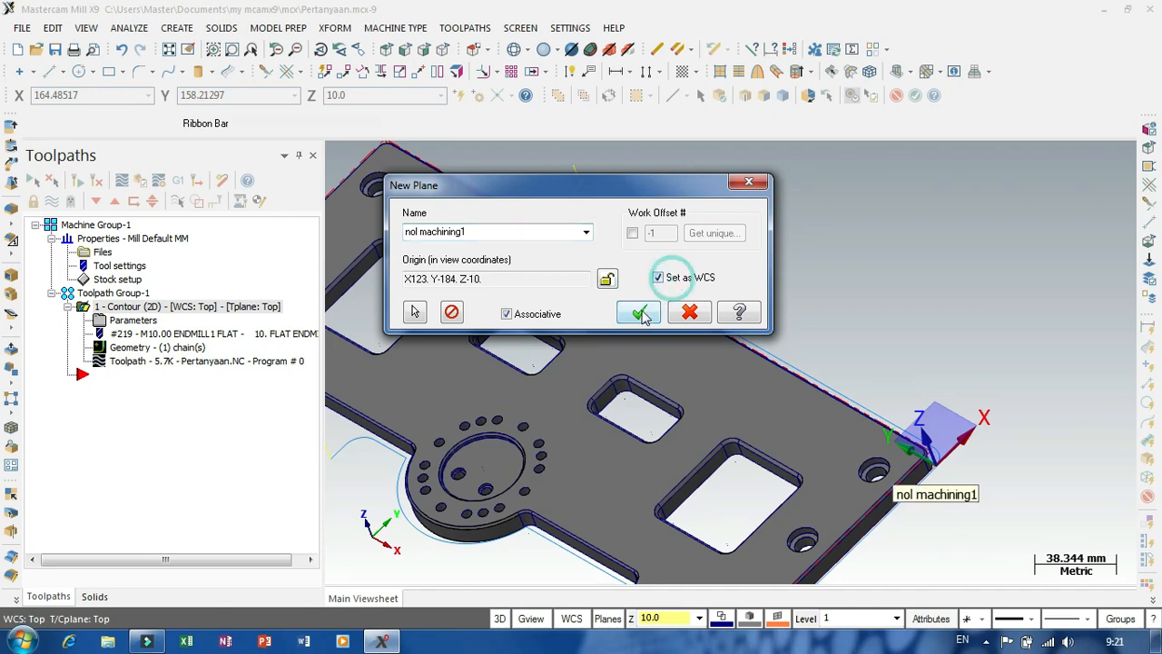
click(639, 313)
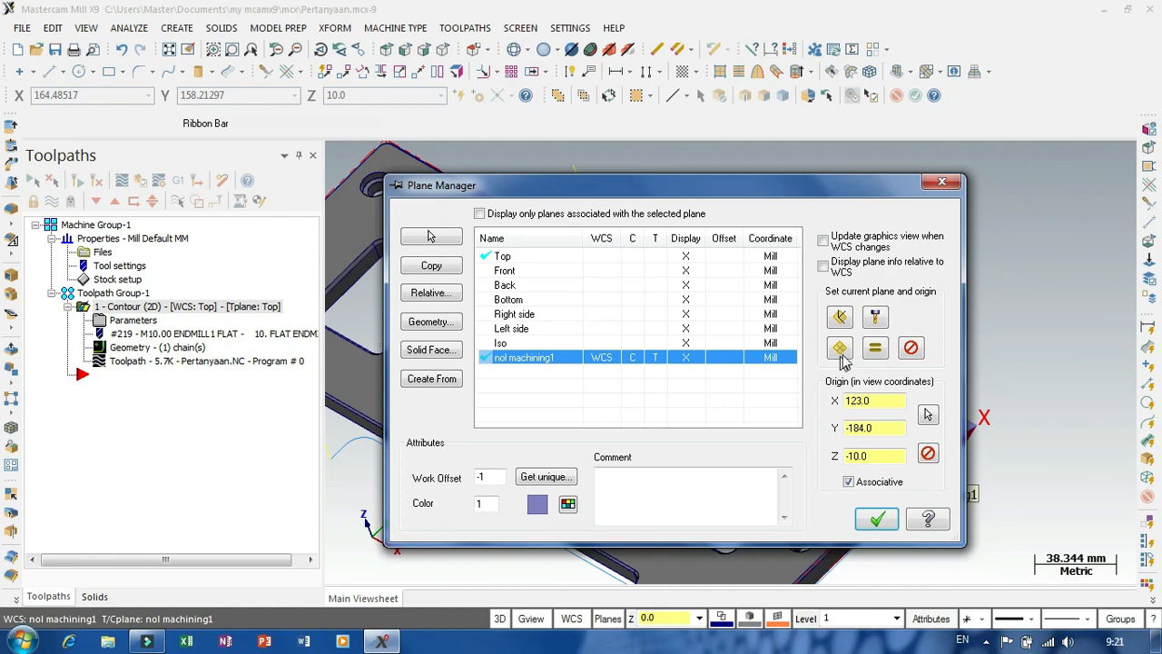
click(873, 518)
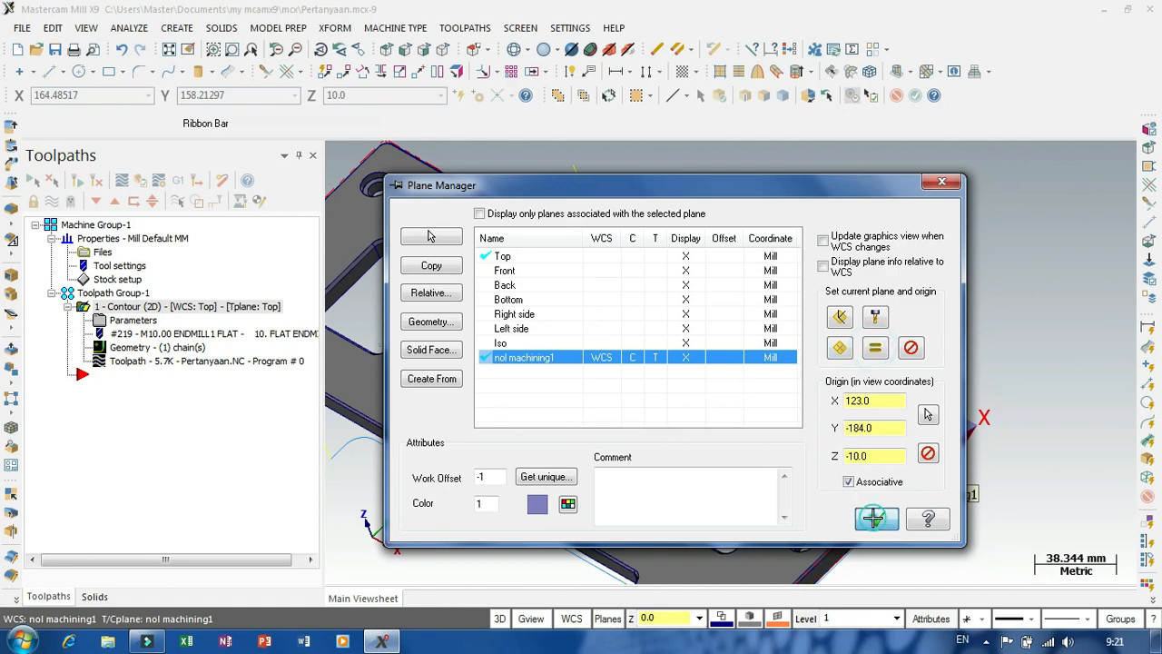
- Assign the nol machining1 plane to the contour operation's working coordinate system, tool plane and construction plane
click(132, 320)
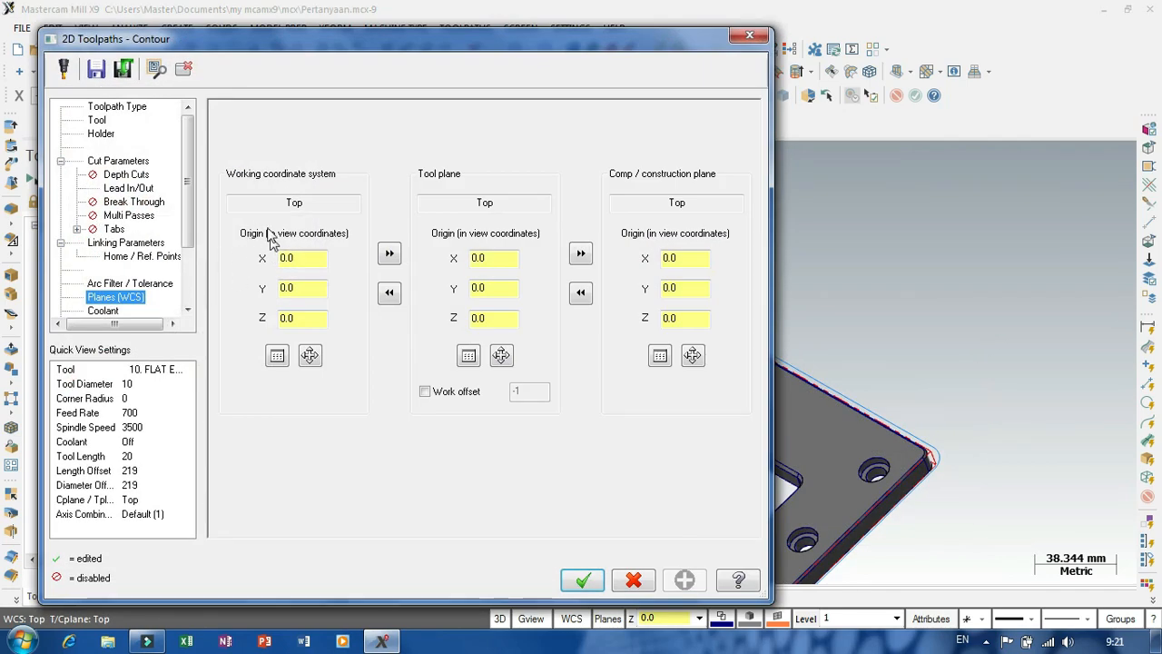
click(277, 355)
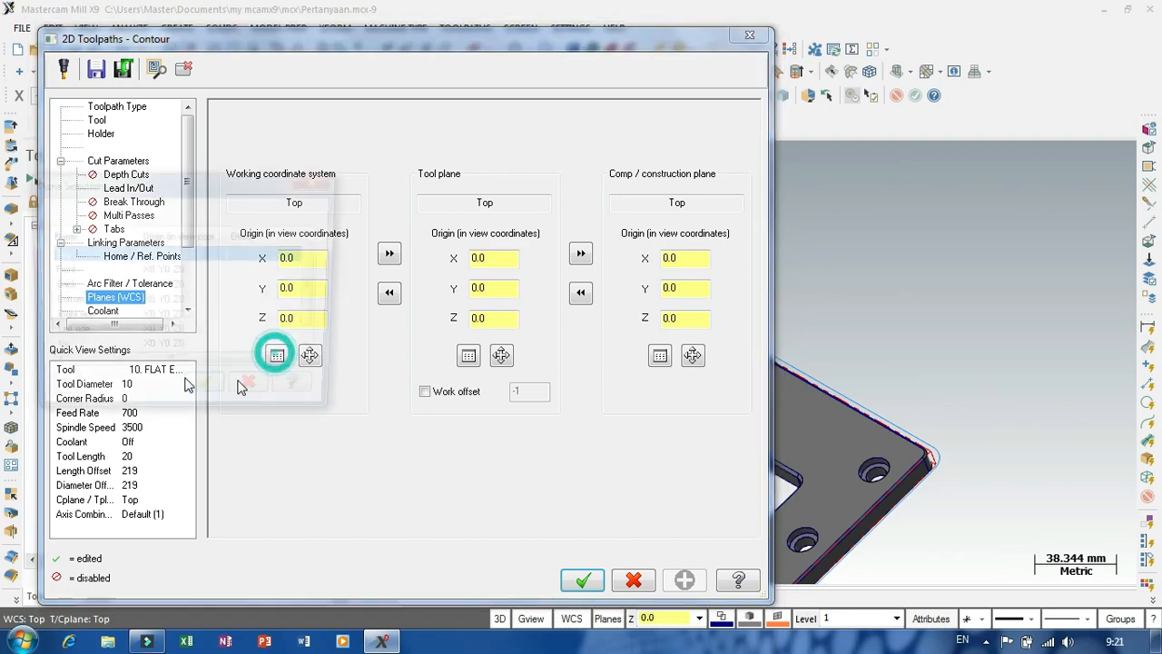
scroll(313, 285, down, 1)
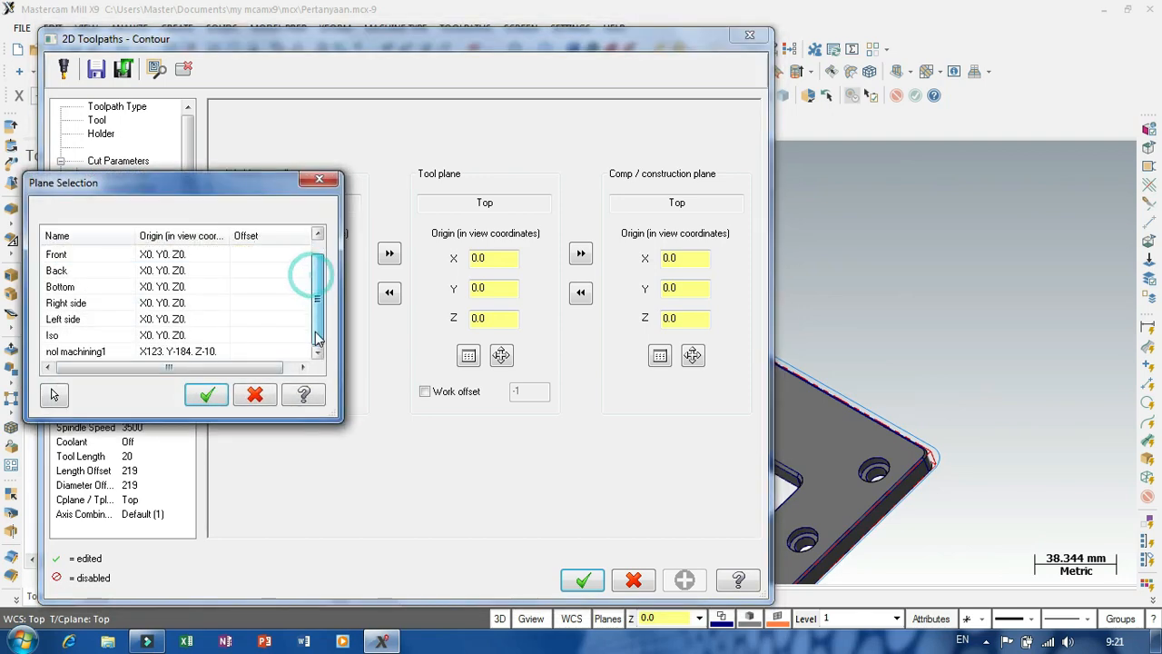
click(54, 351)
click(205, 396)
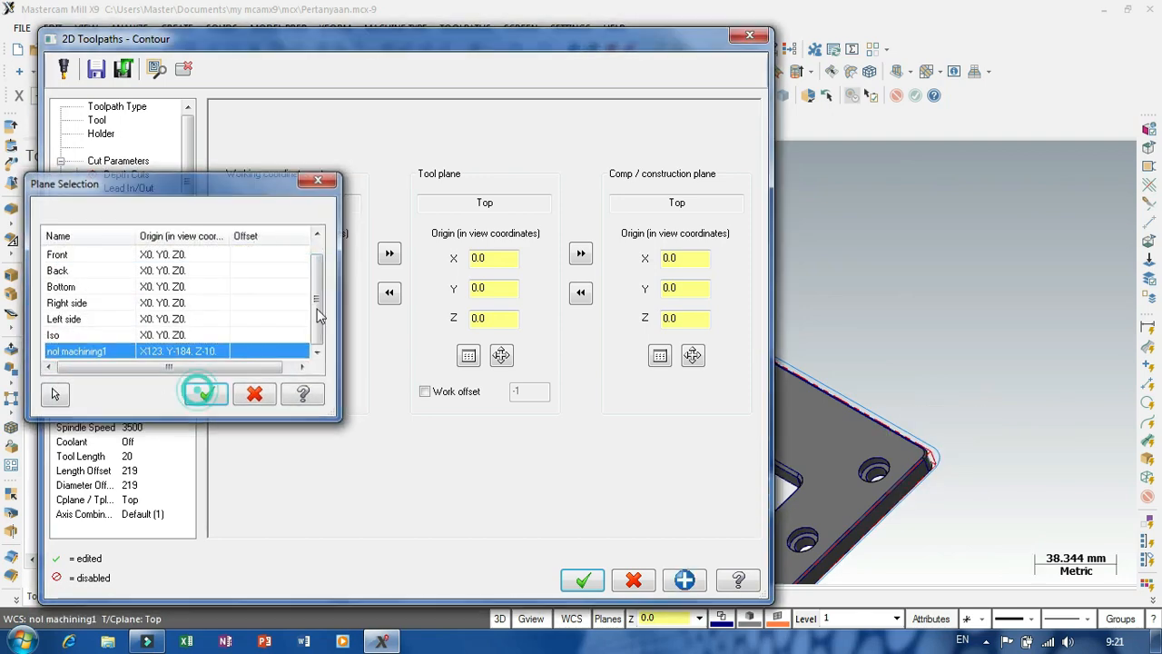
click(390, 253)
click(581, 253)
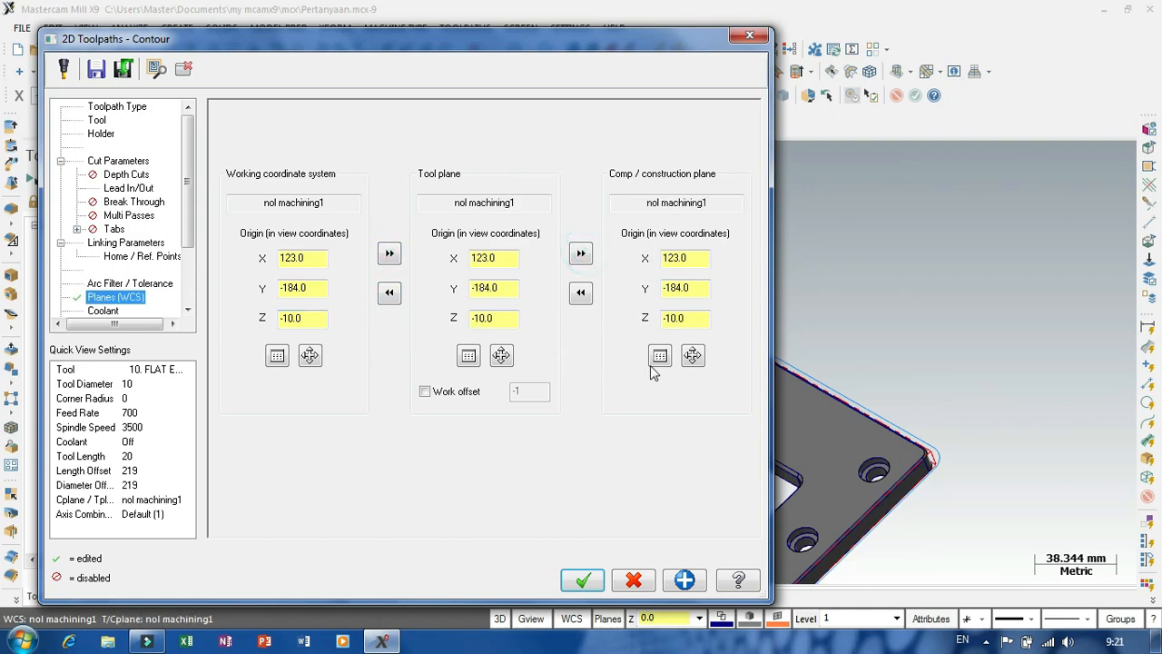
click(584, 580)
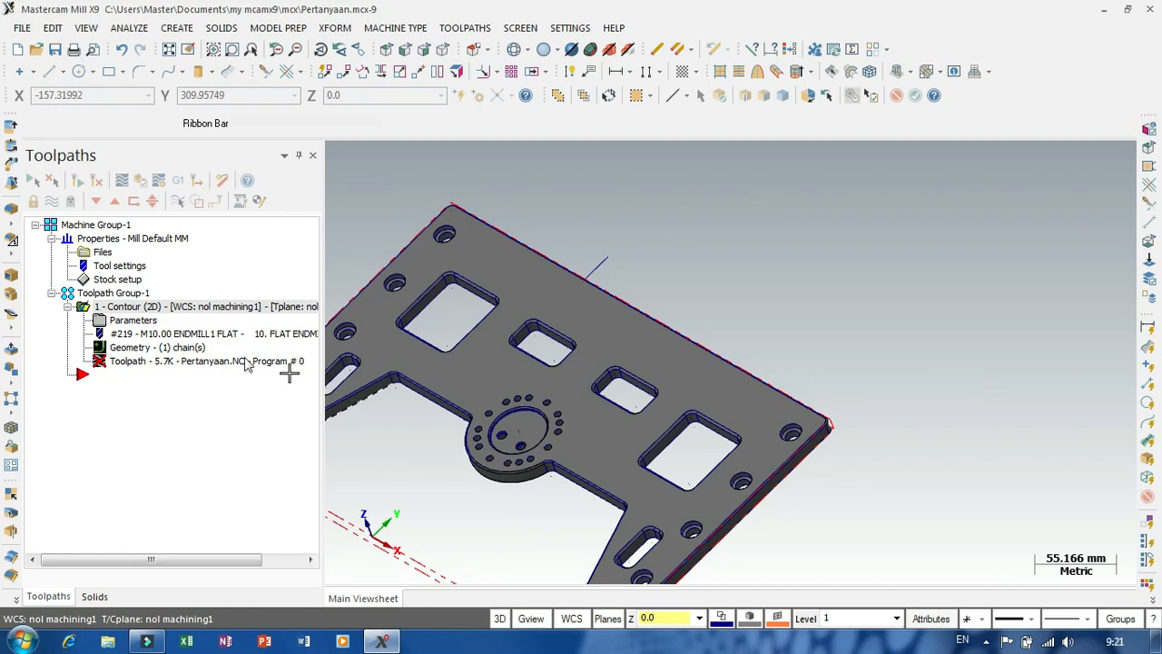
- Regenerate the contour toolpath with the new planes and inspect its height around the plate's corner
click(78, 180)
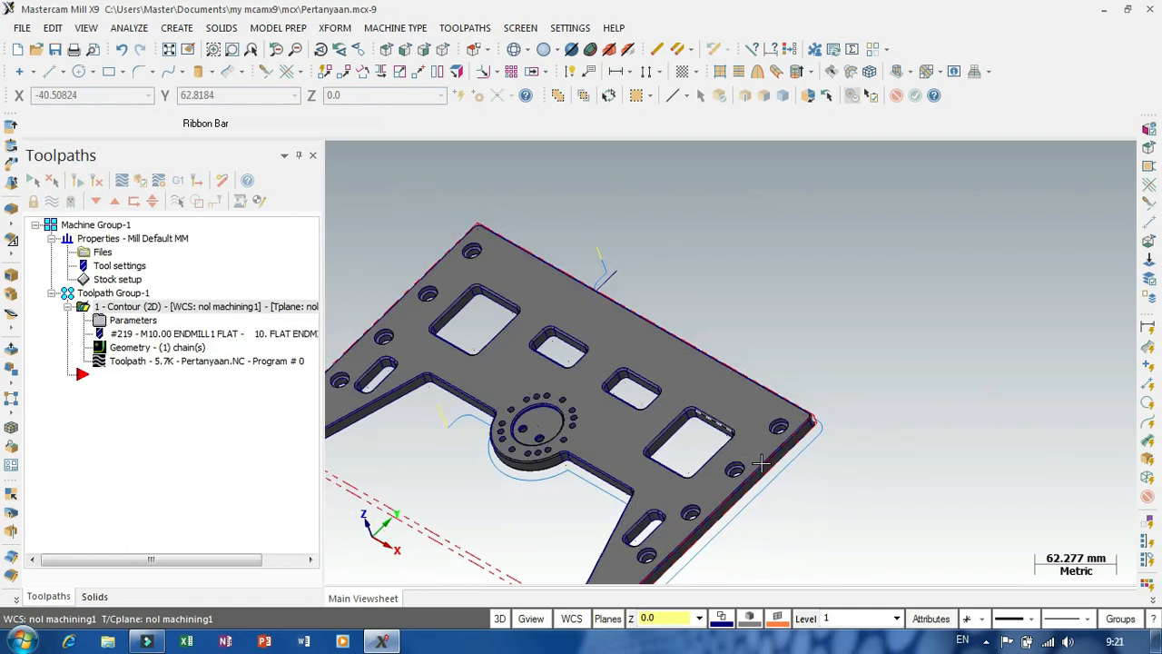
scroll(811, 433, up, 3)
middle_drag(830, 494, 825, 461)
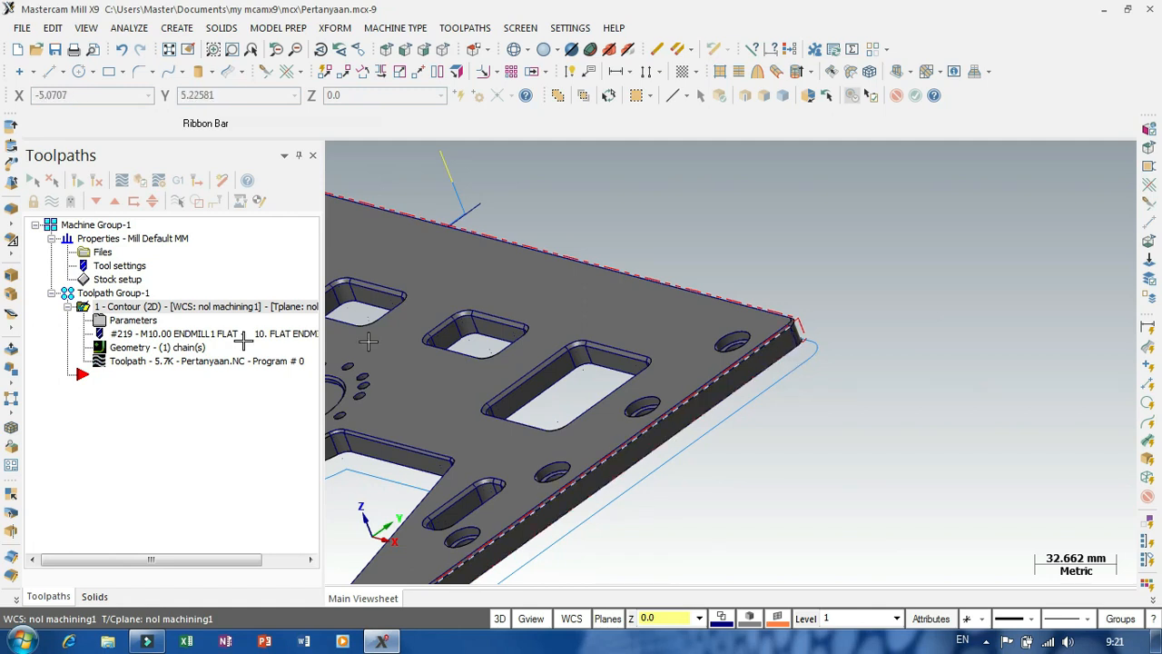
- Set the contour's top of stock to 10.0 by picking a point on the plate's upper corner edge
click(127, 319)
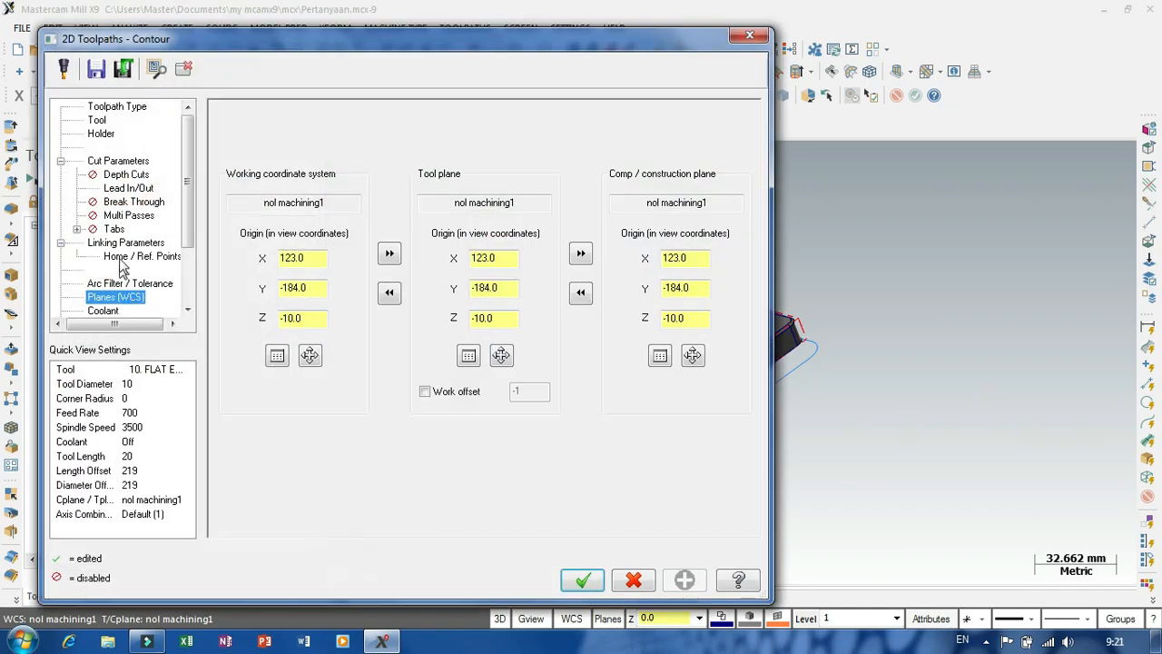
click(126, 242)
click(436, 367)
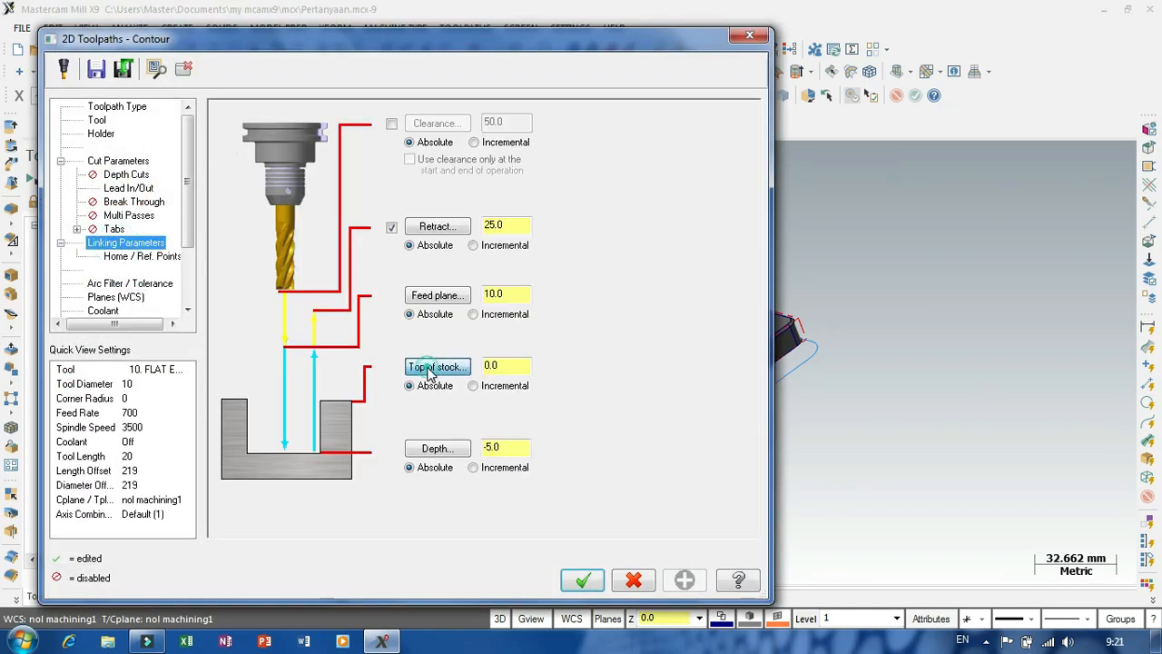
scroll(807, 309, up, 5)
scroll(808, 288, up, 4)
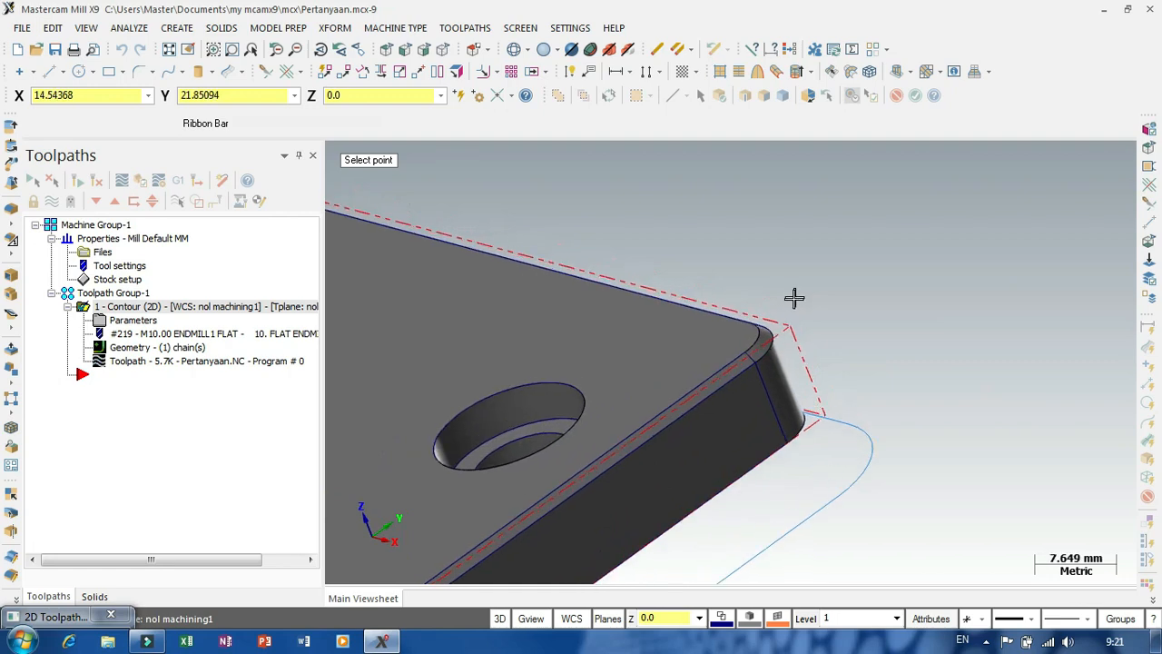
click(722, 372)
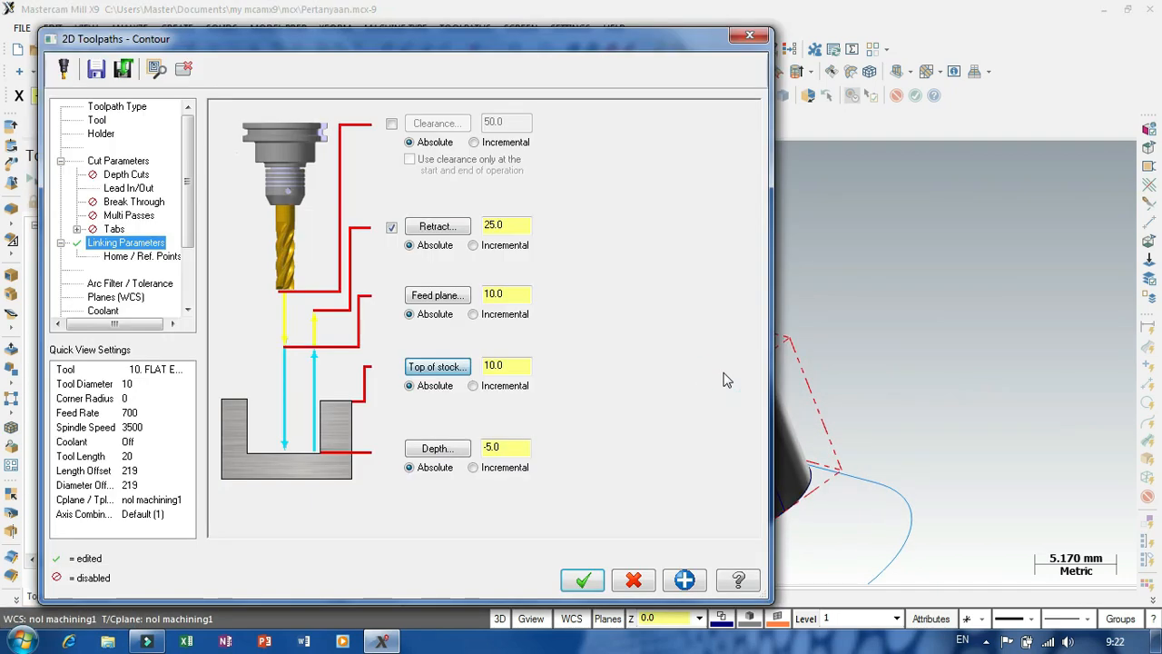
- Set the contour's depth to 0.0 by picking the lower end of the plate's vertical corner edge, and accept the parameters
click(436, 448)
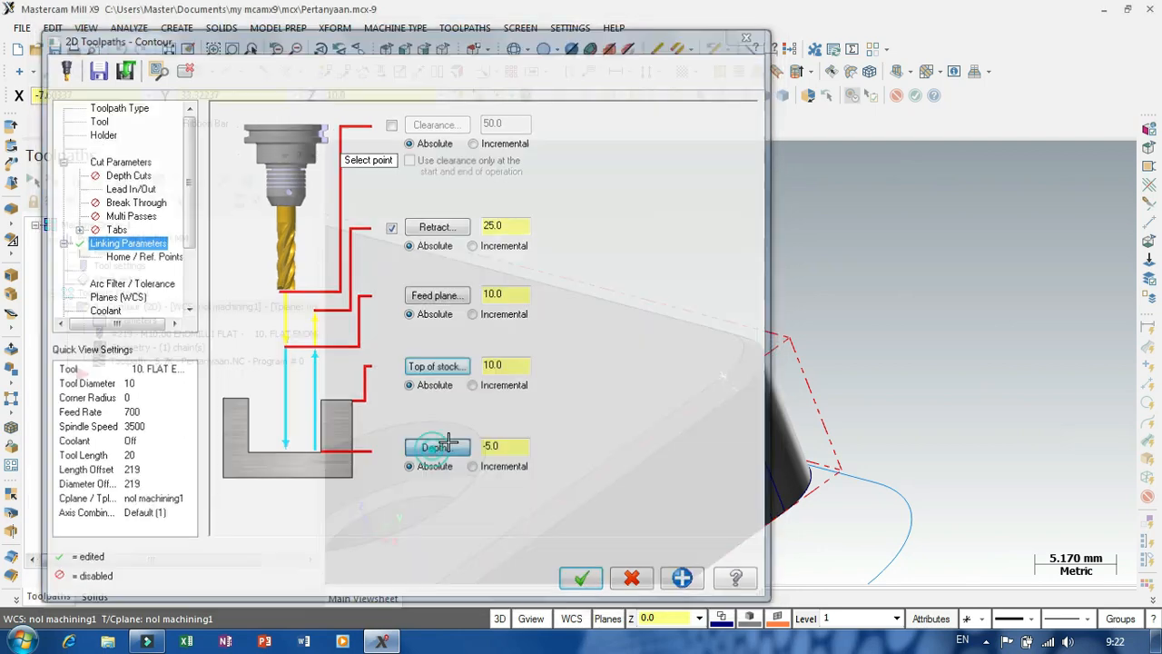
scroll(790, 531, up, 2)
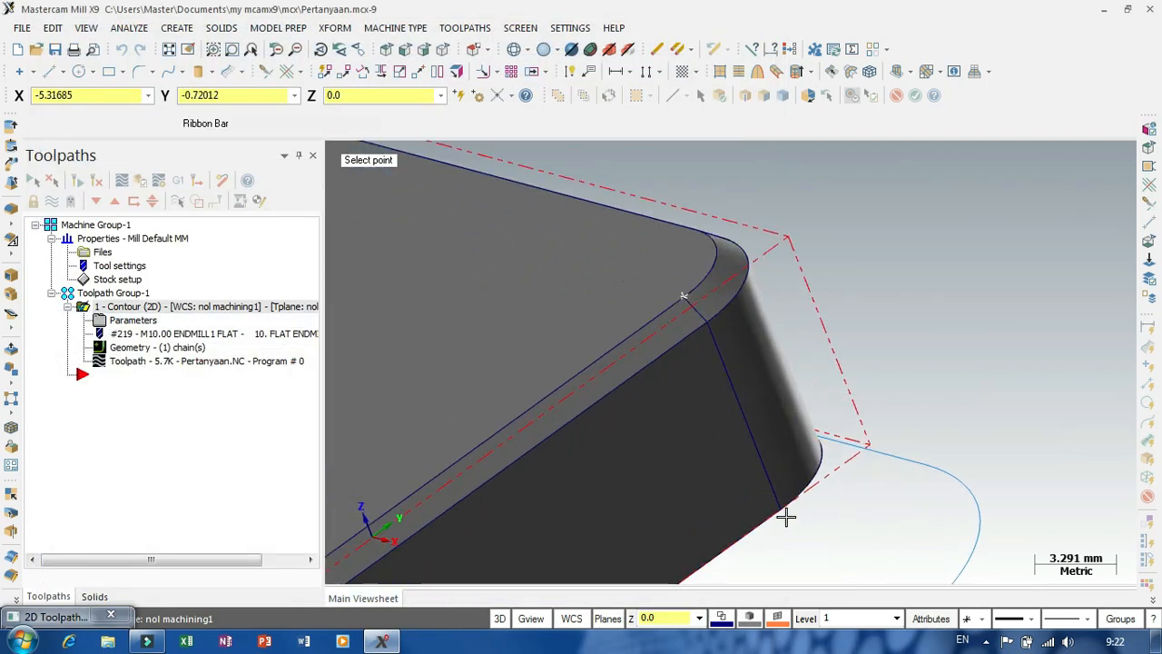
click(786, 511)
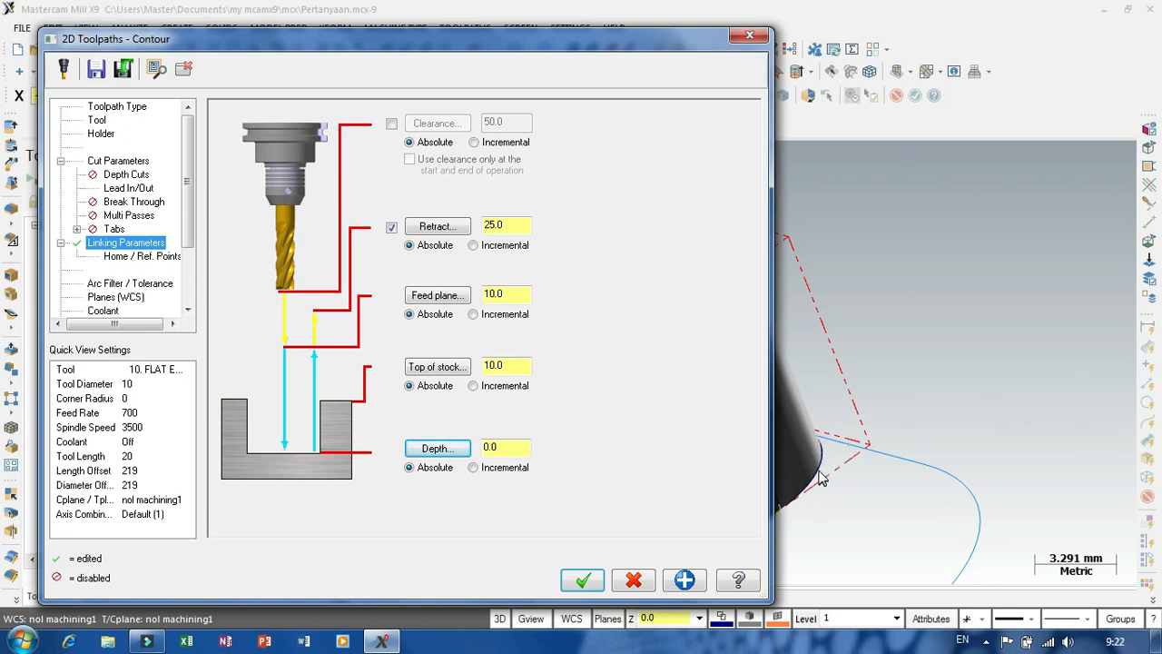
click(584, 580)
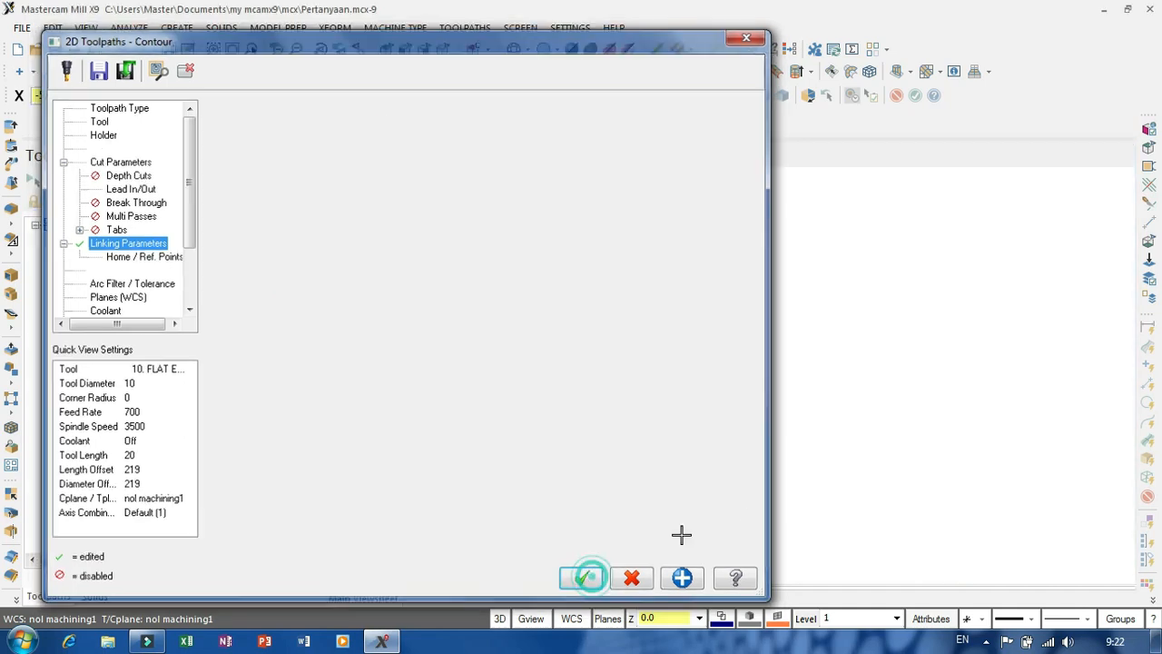
- Regenerate the contour toolpath with the new heights and review its linking parameters
scroll(853, 400, down, 3)
scroll(846, 388, down, 1)
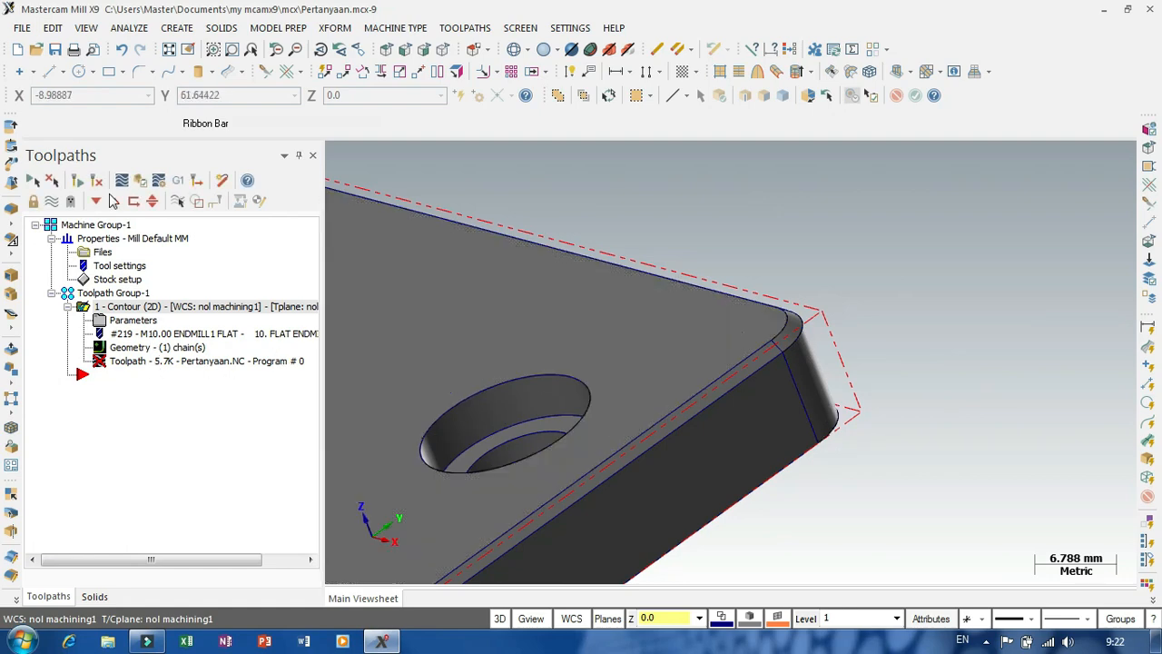
click(97, 180)
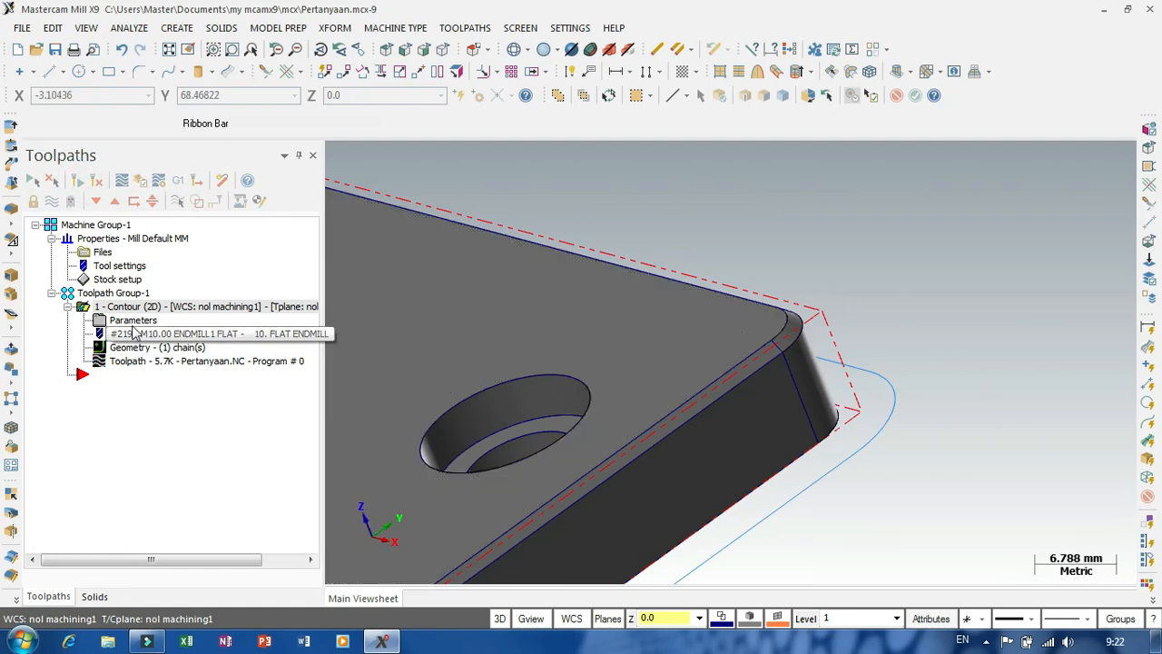
click(133, 320)
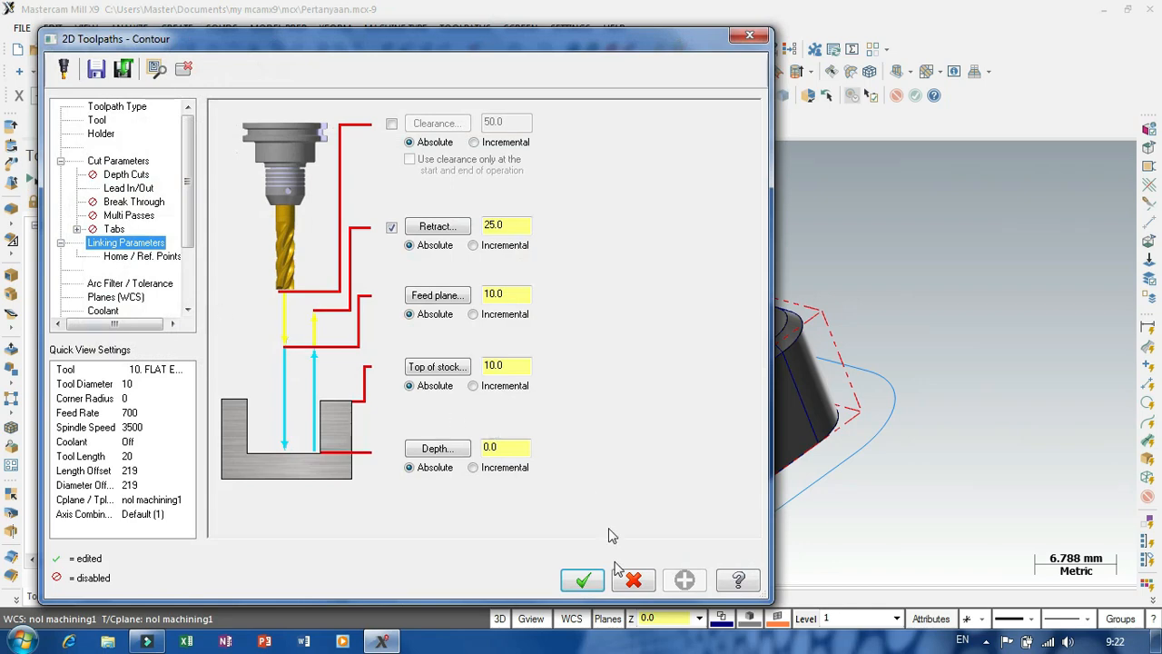
click(589, 581)
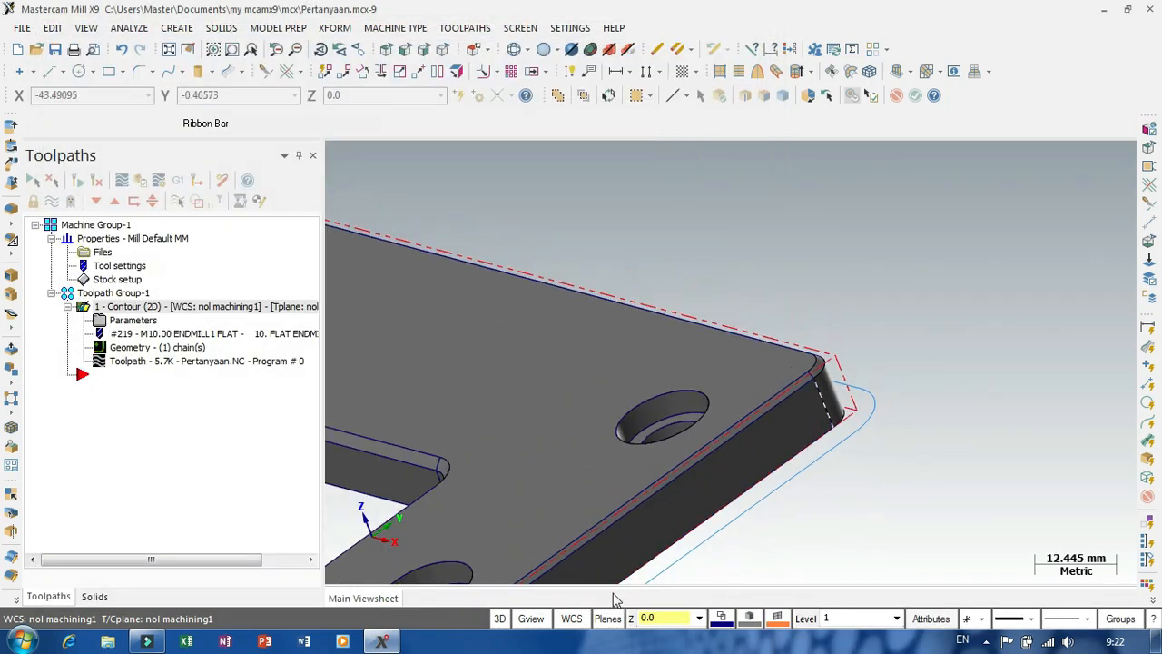
- Examine the contour toolpath along the plate's outer edges, around its corner and past the cut-outs
scroll(819, 402, down, 5)
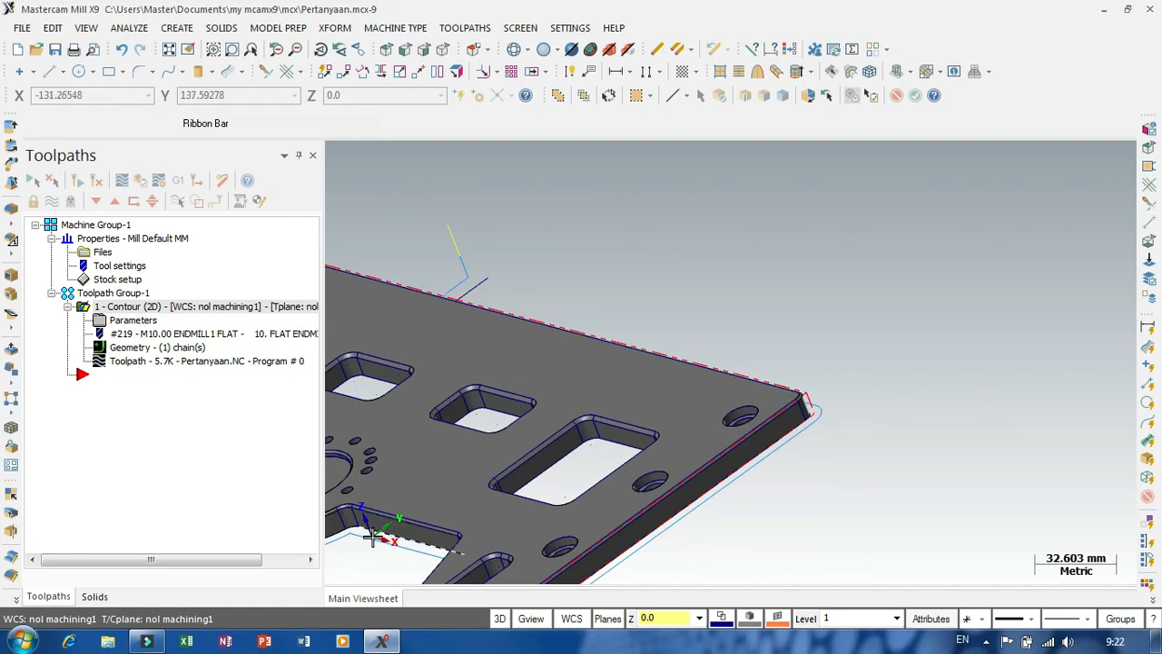
scroll(369, 537, up, 3)
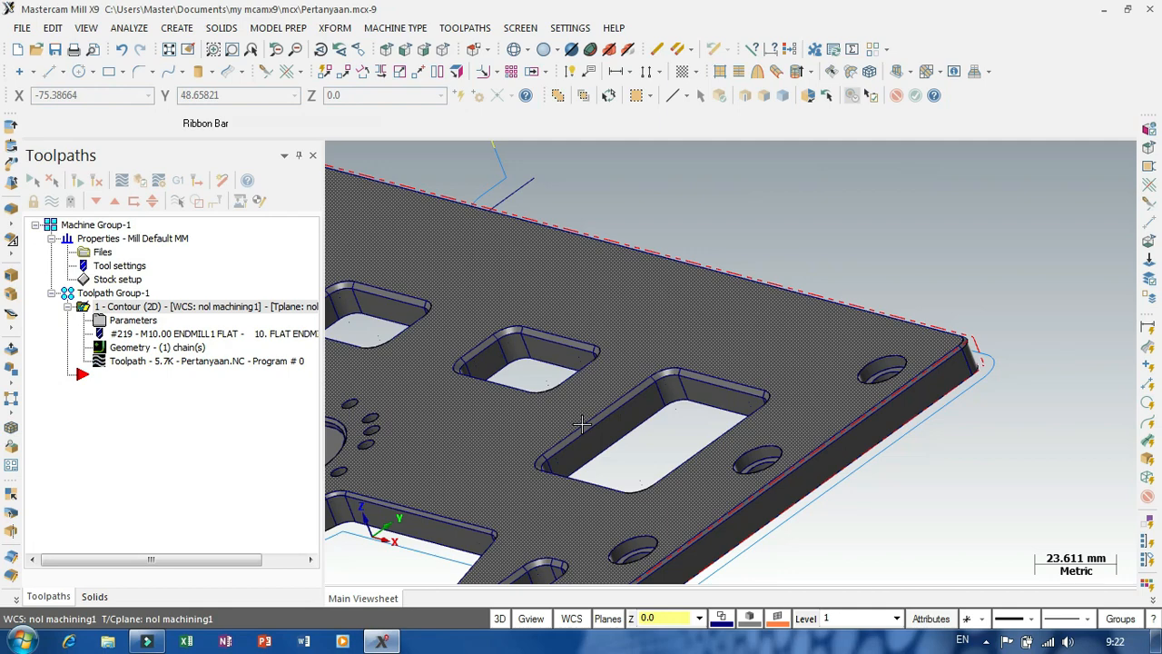
scroll(549, 462, down, 3)
scroll(823, 469, down, 2)
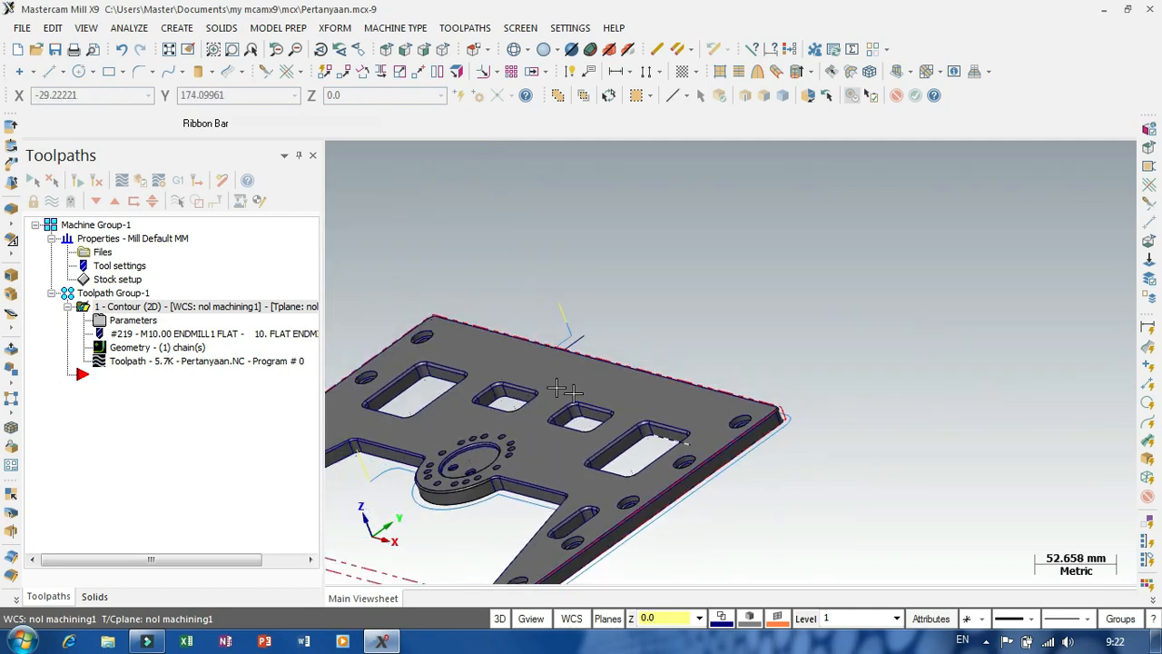
scroll(436, 420, up, 2)
scroll(436, 420, up, 1)
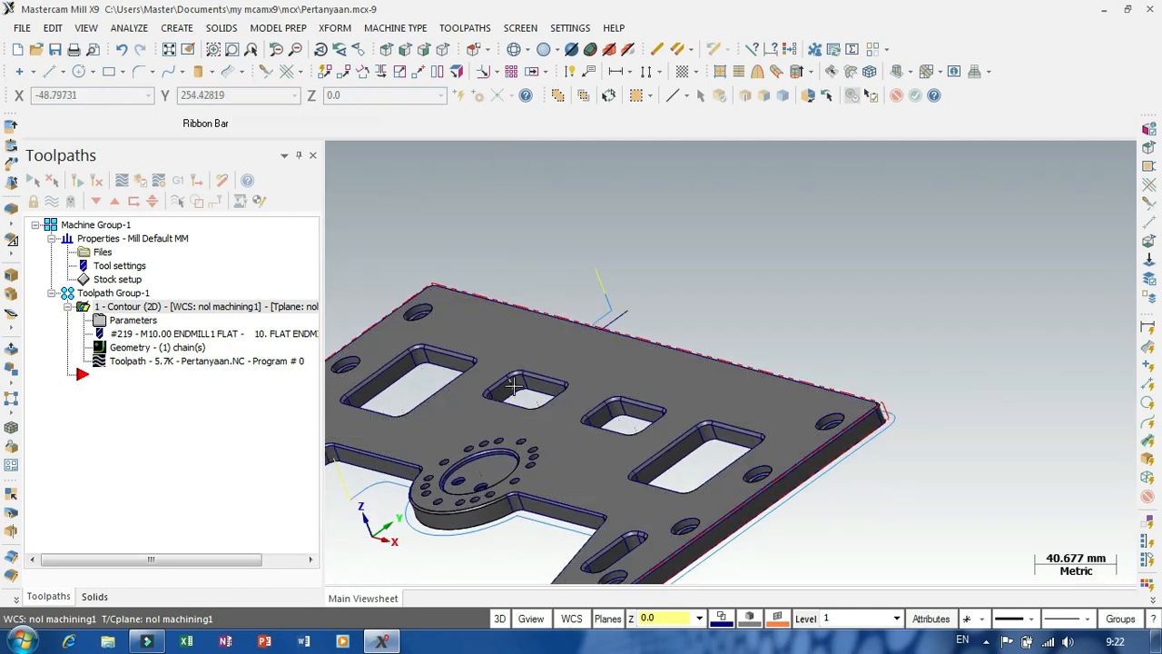
scroll(742, 330, down, 1)
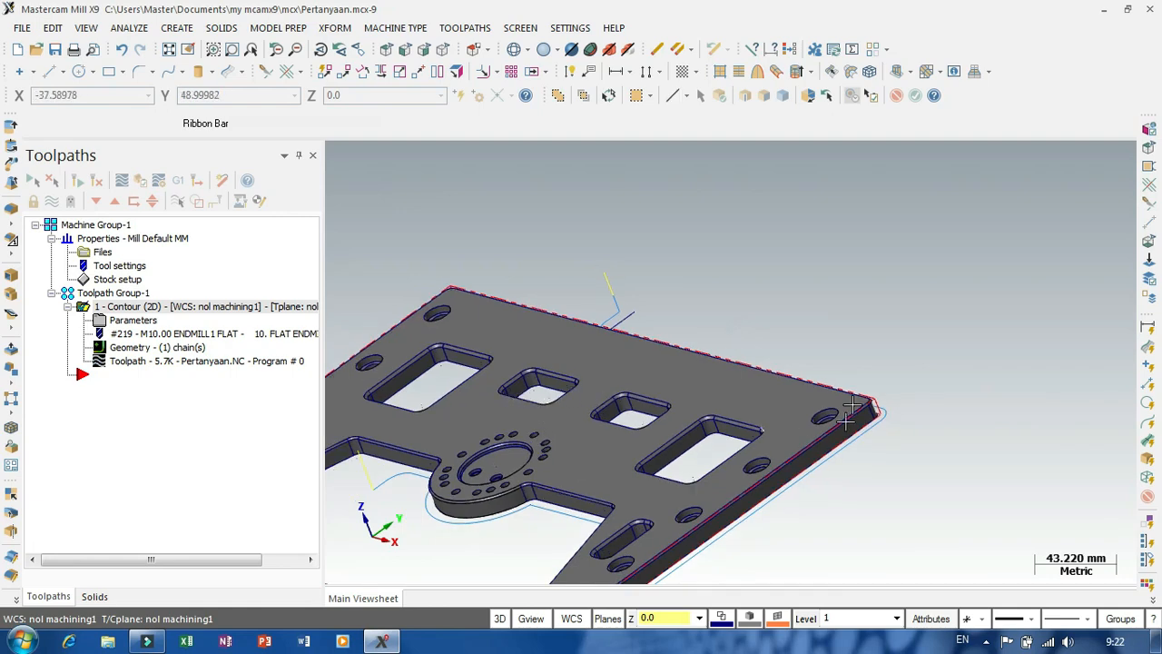
scroll(887, 372, down, 4)
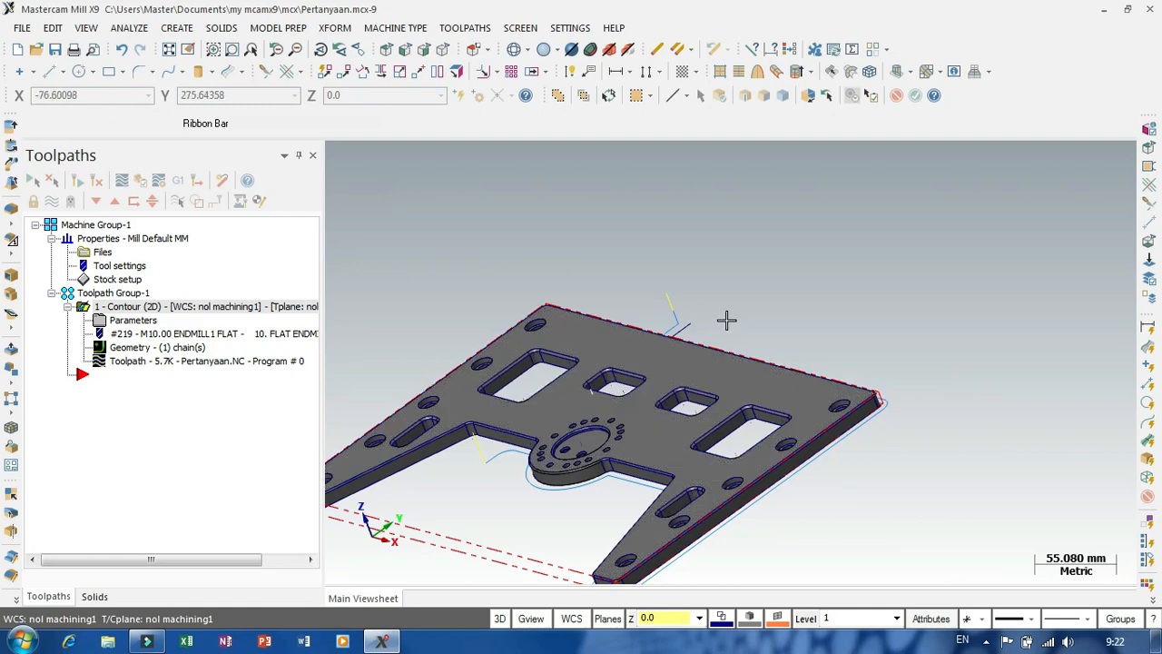
middle_drag(726, 319, 899, 415)
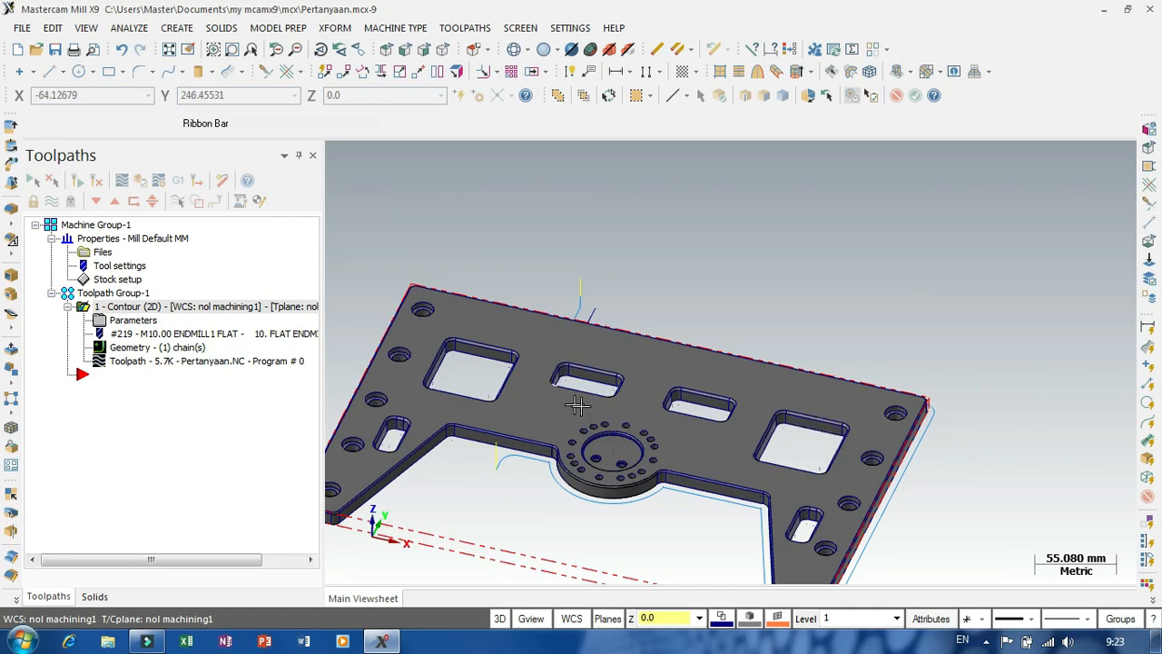
- Examine the chamfered edges and wall of the small rectangular pocket beside the round boss
scroll(560, 381, up, 5)
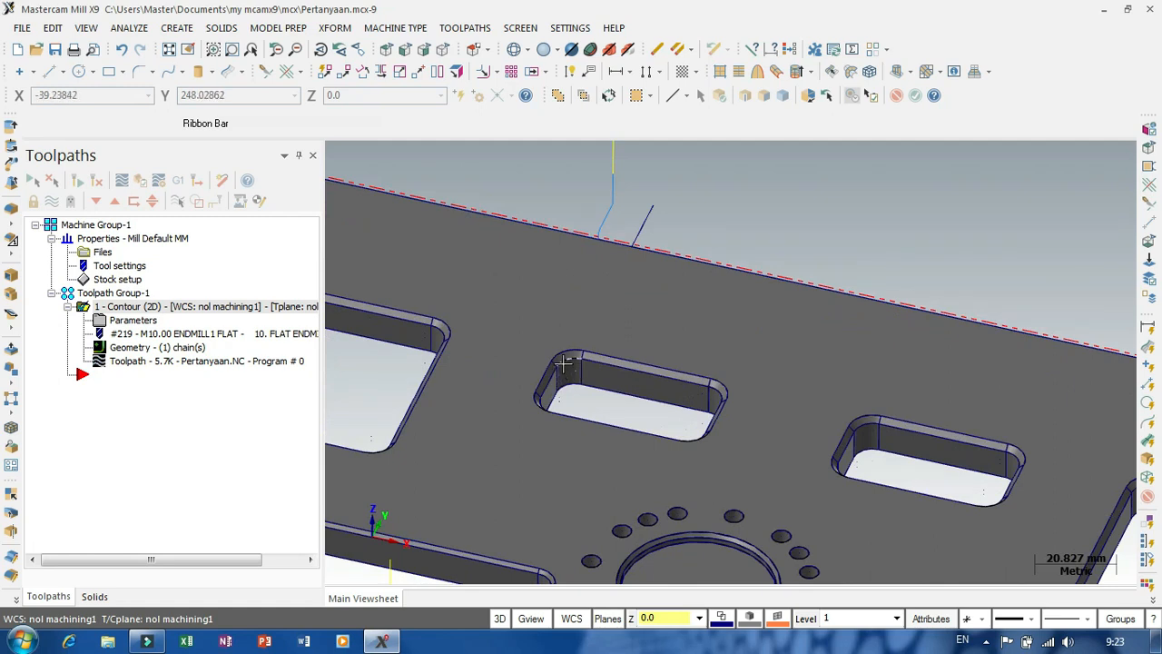
scroll(568, 368, up, 4)
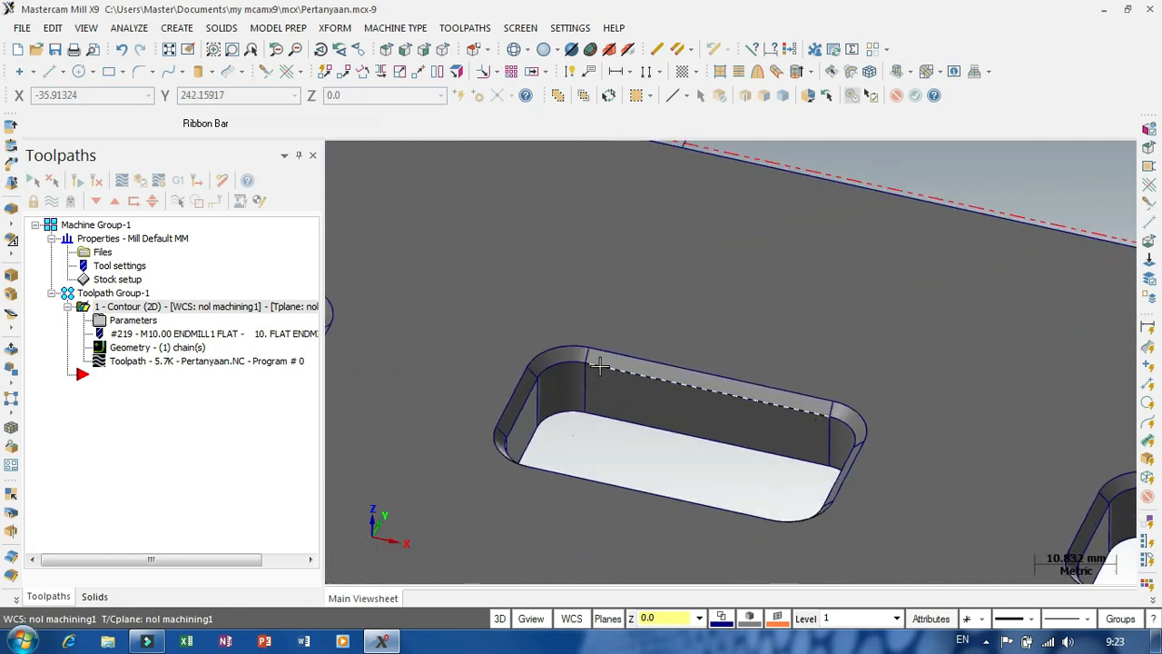
scroll(599, 365, up, 1)
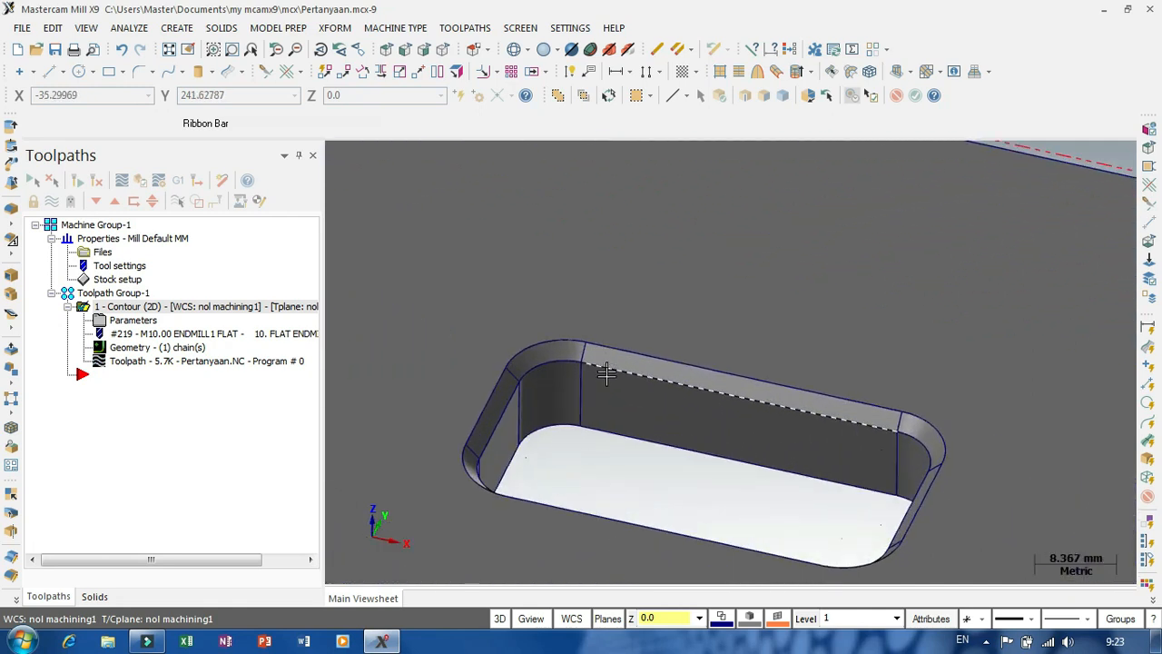
middle_drag(598, 364, 622, 473)
scroll(594, 441, up, 2)
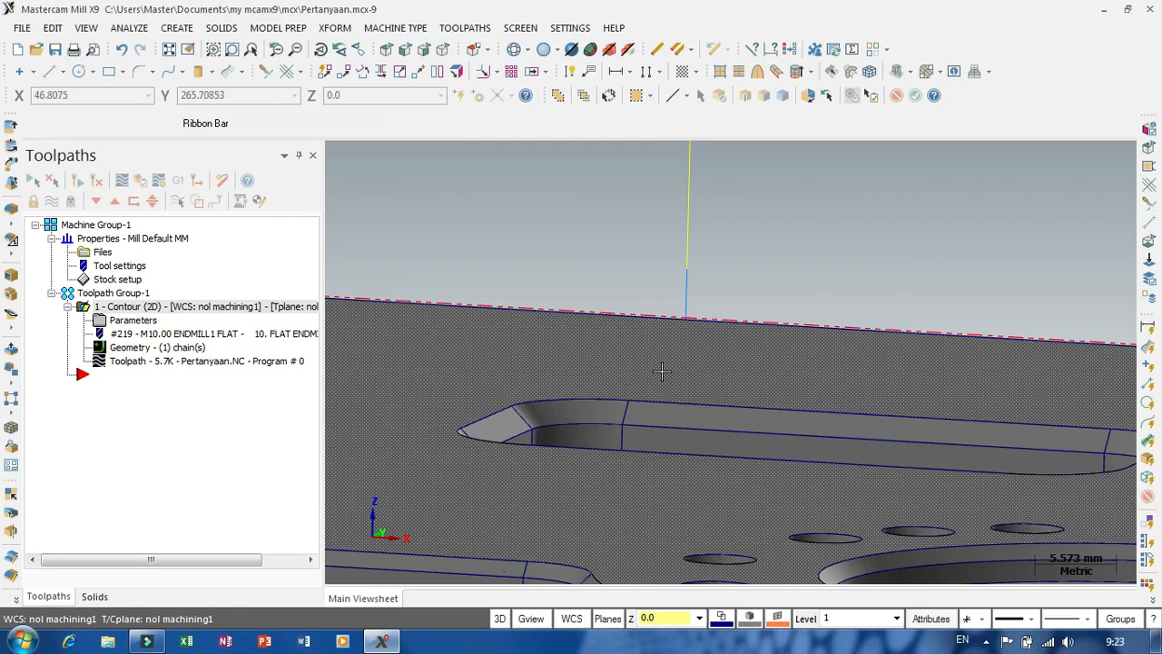
scroll(590, 421, up, 1)
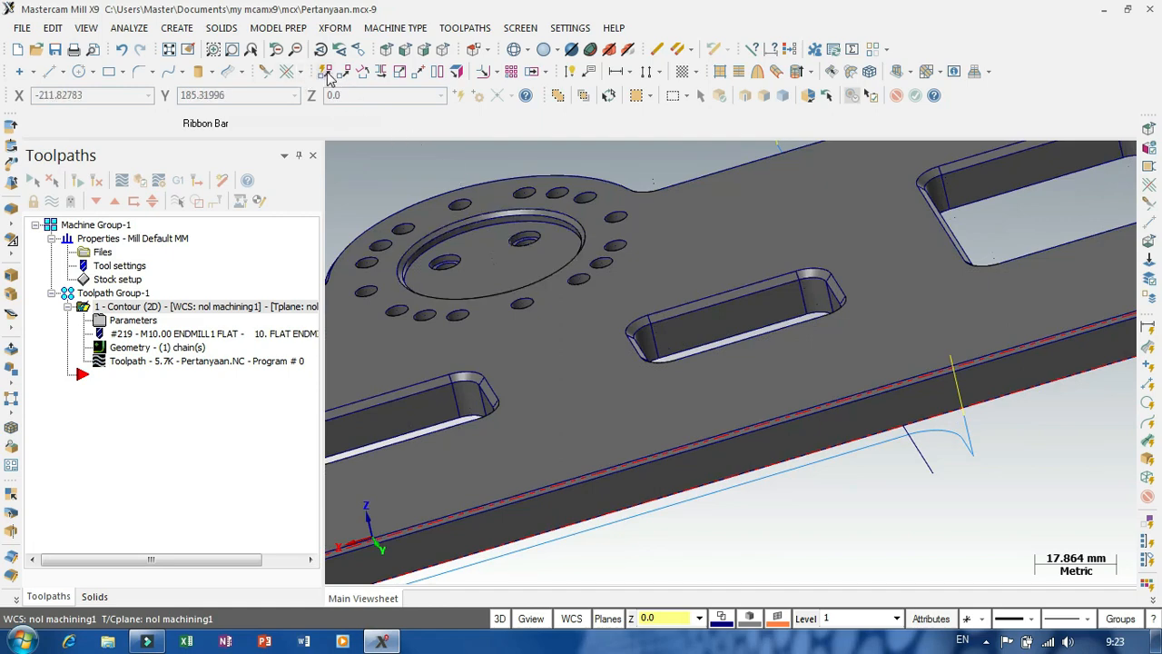
- Start Translate and select the complete lower chamfer edge loop of the small rectangular pocket as the entities to copy
click(342, 72)
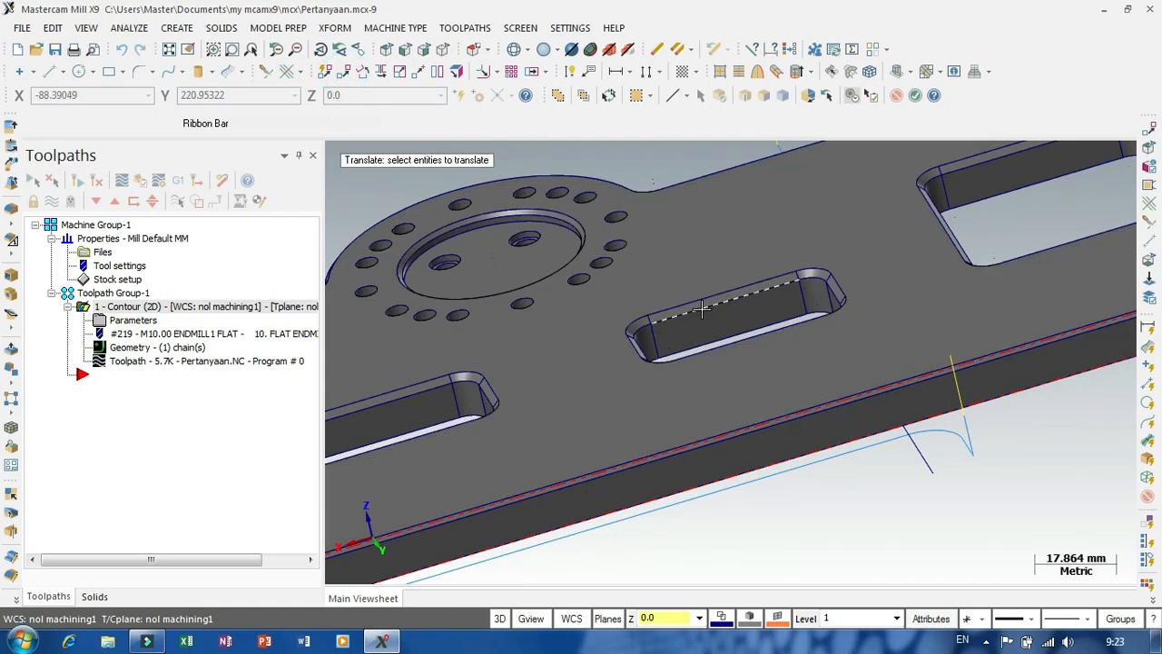
scroll(696, 315, up, 5)
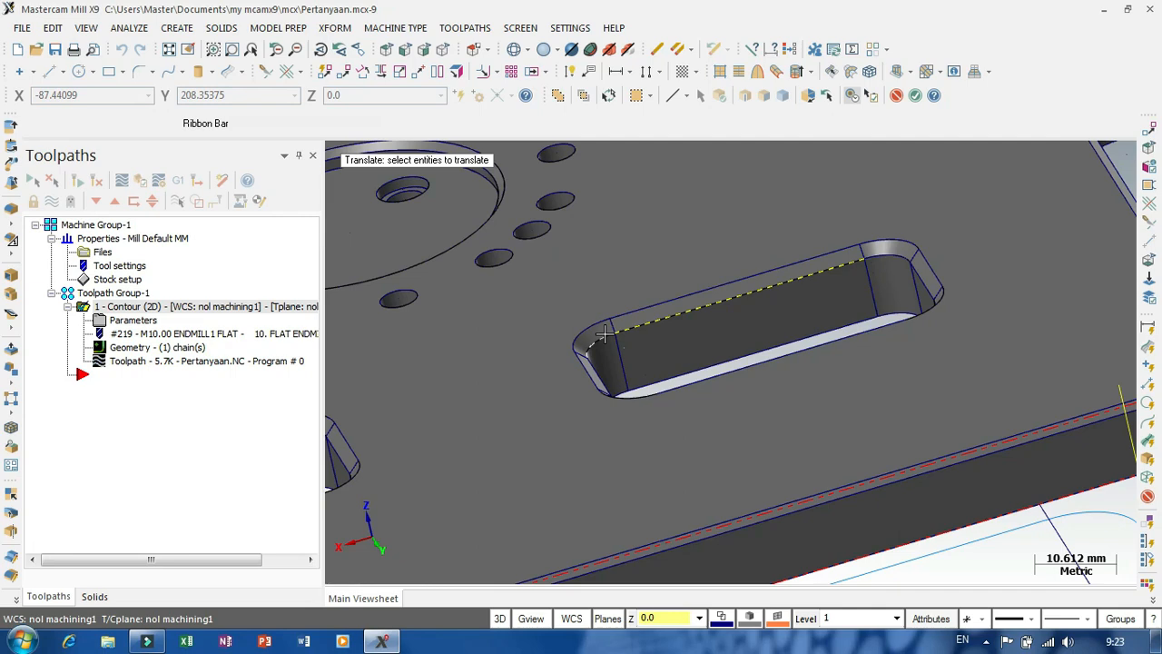
click(600, 369)
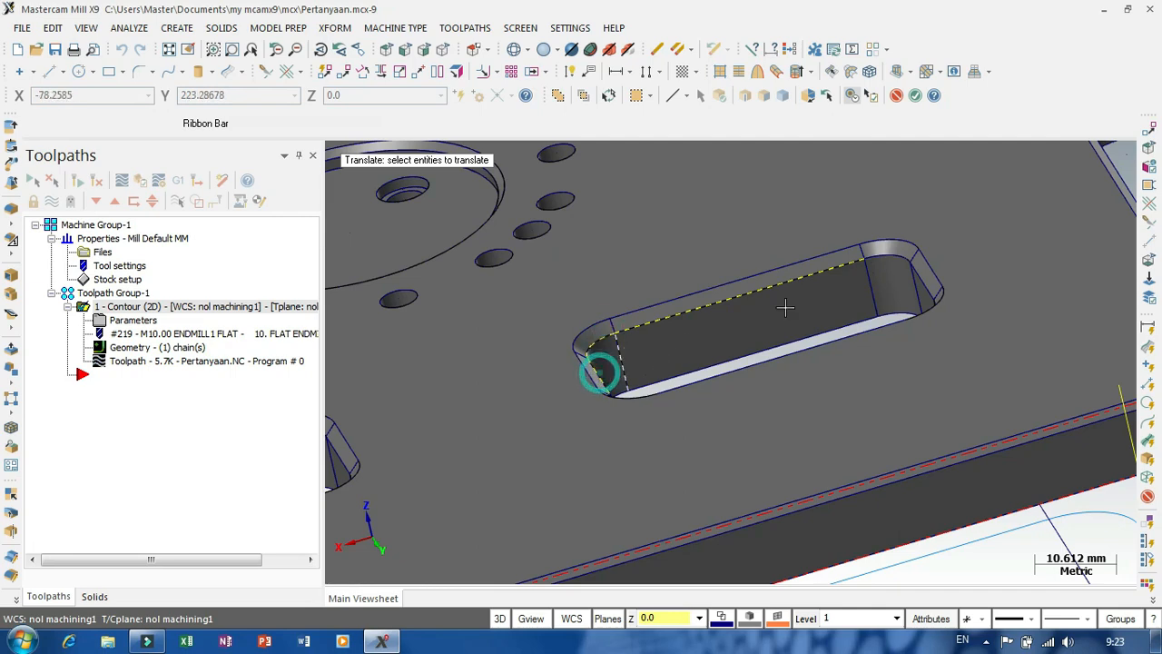
click(877, 259)
middle_drag(847, 293, 995, 367)
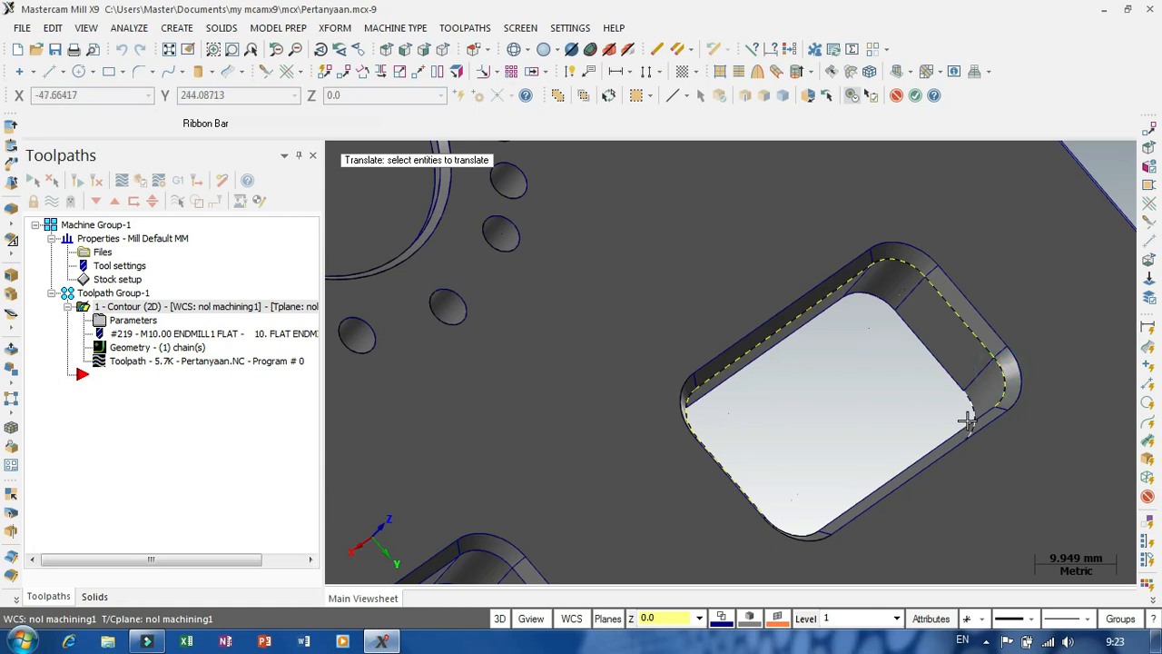
scroll(781, 401, down, 2)
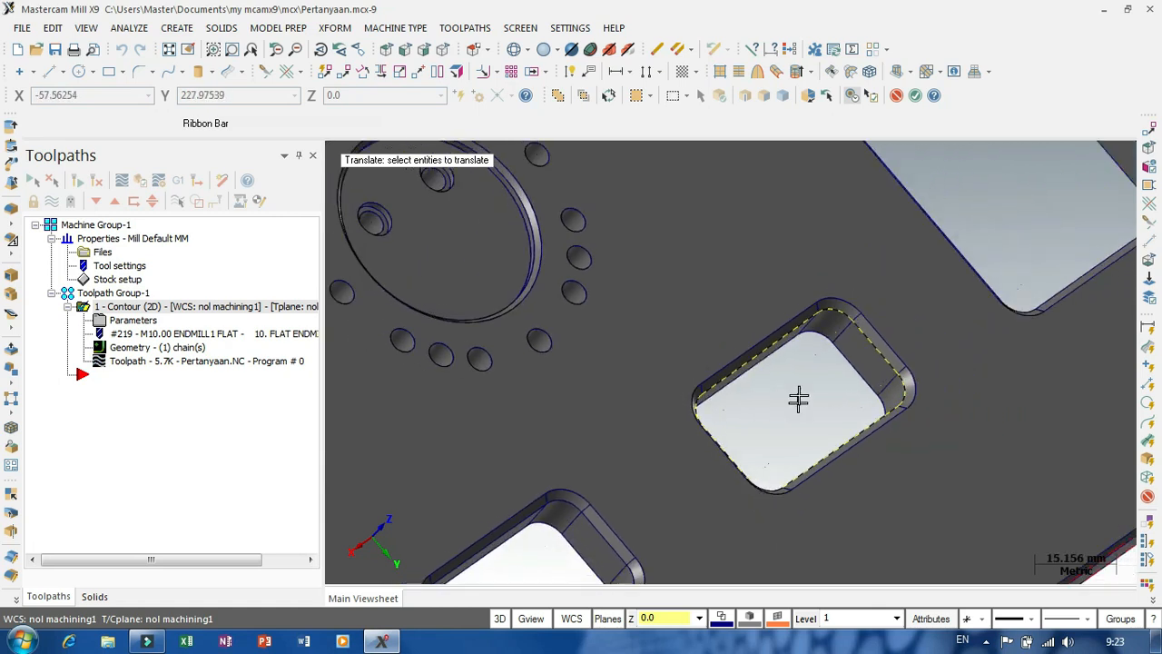
key(Return)
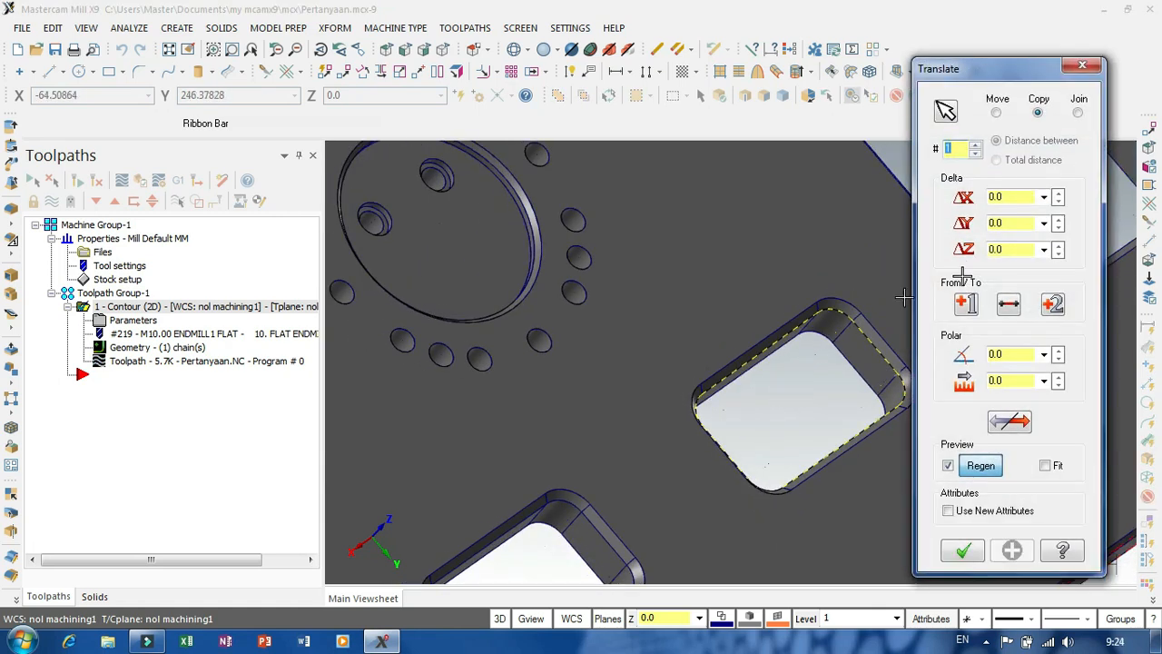
- Try a Z offset of 3.0 for the copied pocket edge loop
click(1016, 226)
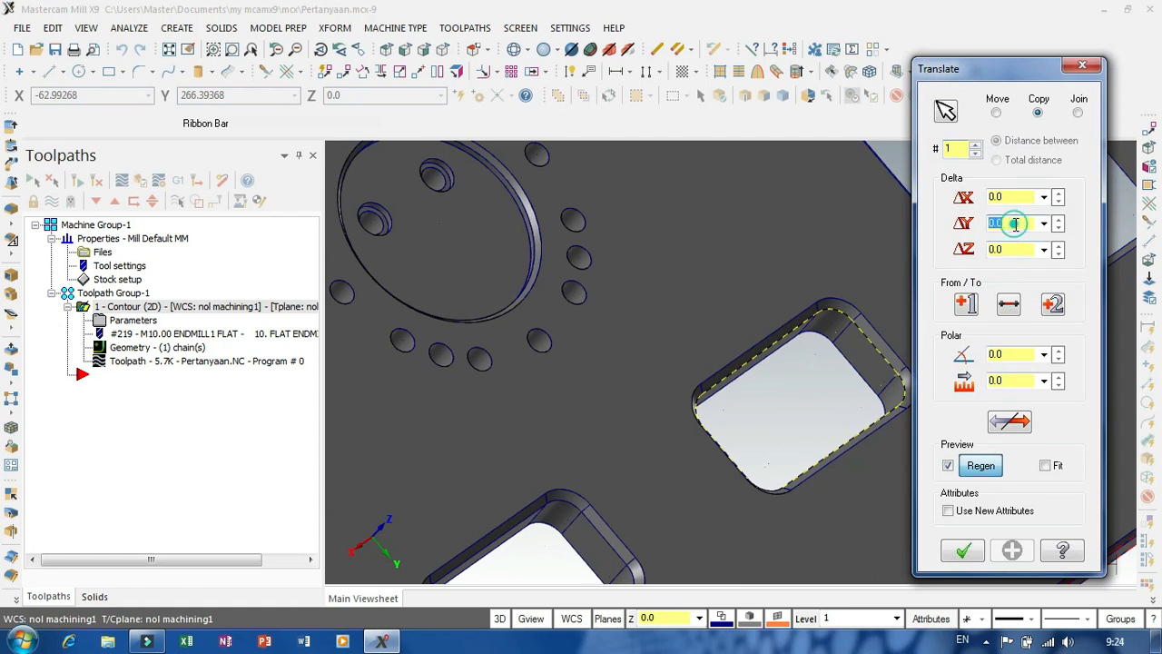
click(1018, 250)
text(3)
key(Return)
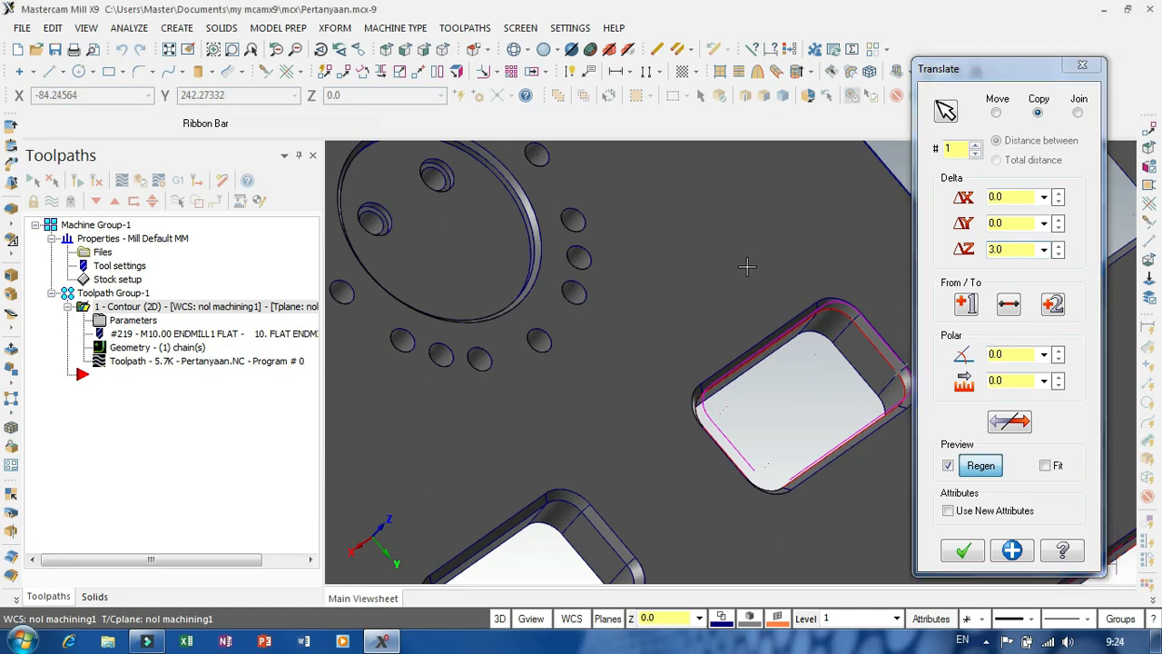
- Set the Z offset of the copied pocket edge loop to 1.5 and check the preview on the plate
mouse_move(746, 265)
middle_down()
mouse_move(729, 210)
mouse_move(678, 197)
middle_up()
click(1018, 251)
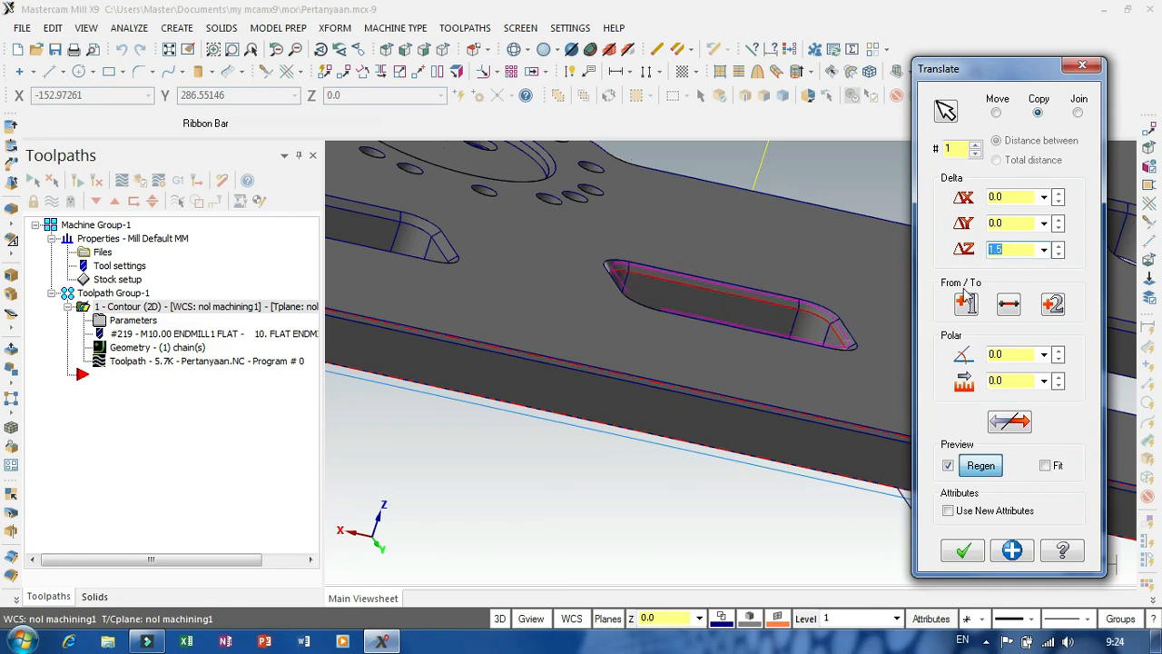
scroll(783, 423, down, 1)
mouse_move(804, 439)
middle_down()
mouse_move(789, 438)
mouse_move(807, 404)
middle_up()
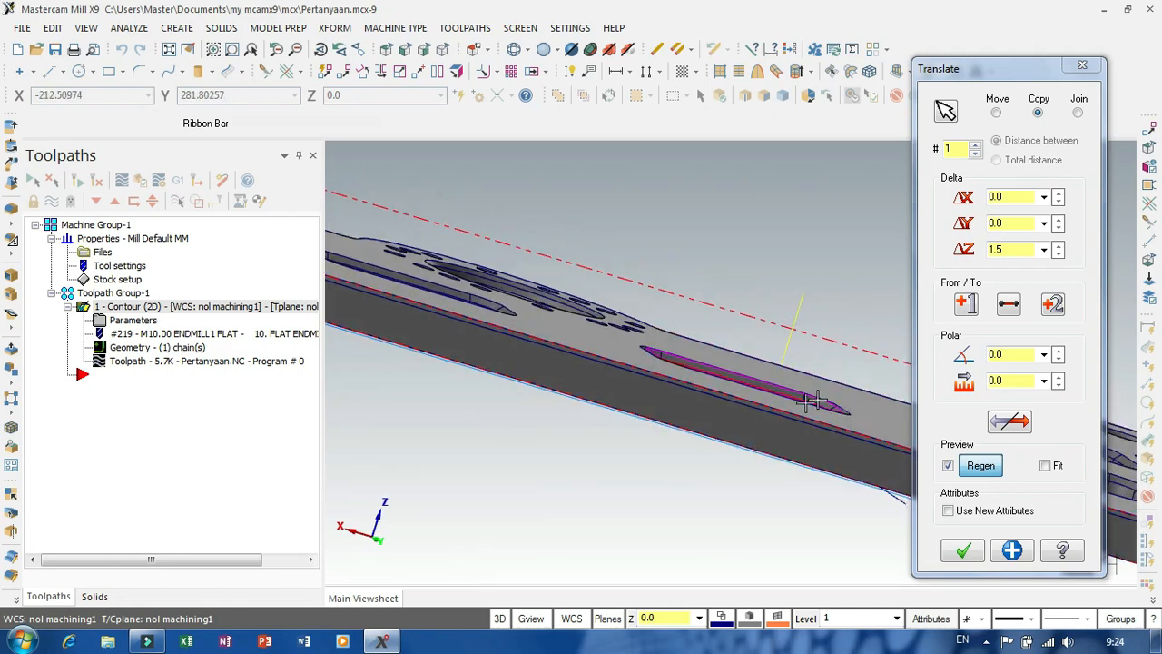
- View the plate edge-on, ending with the Right (WCS) view, to check the height of the copied edge loop
right_click(731, 507)
click(792, 408)
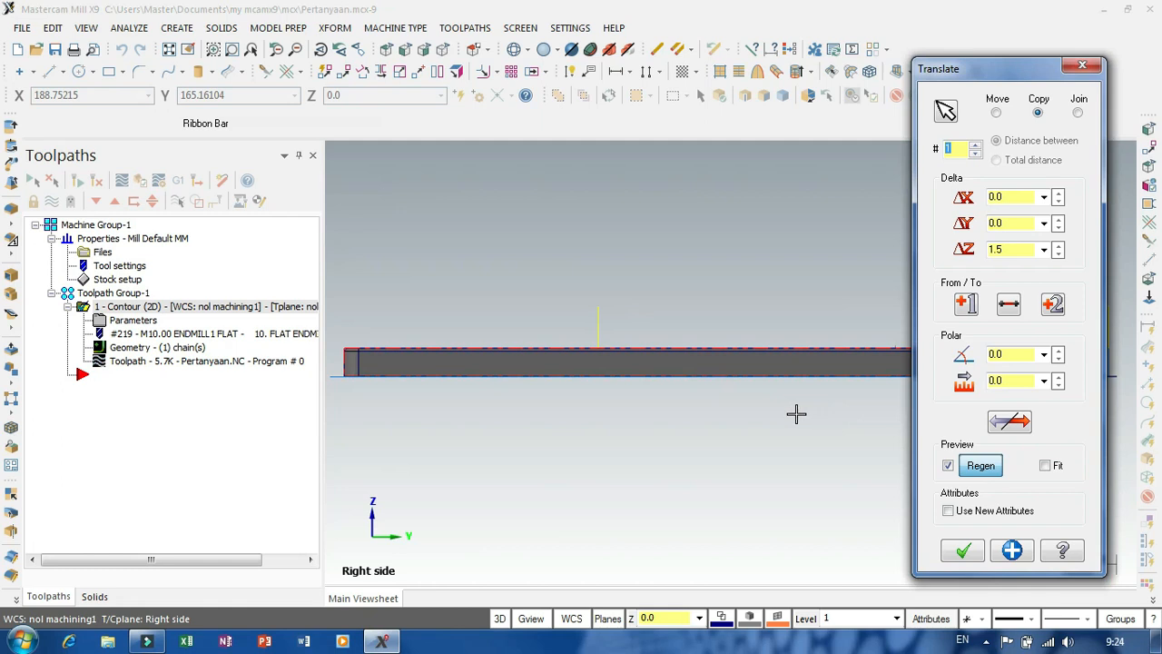
right_click(729, 436)
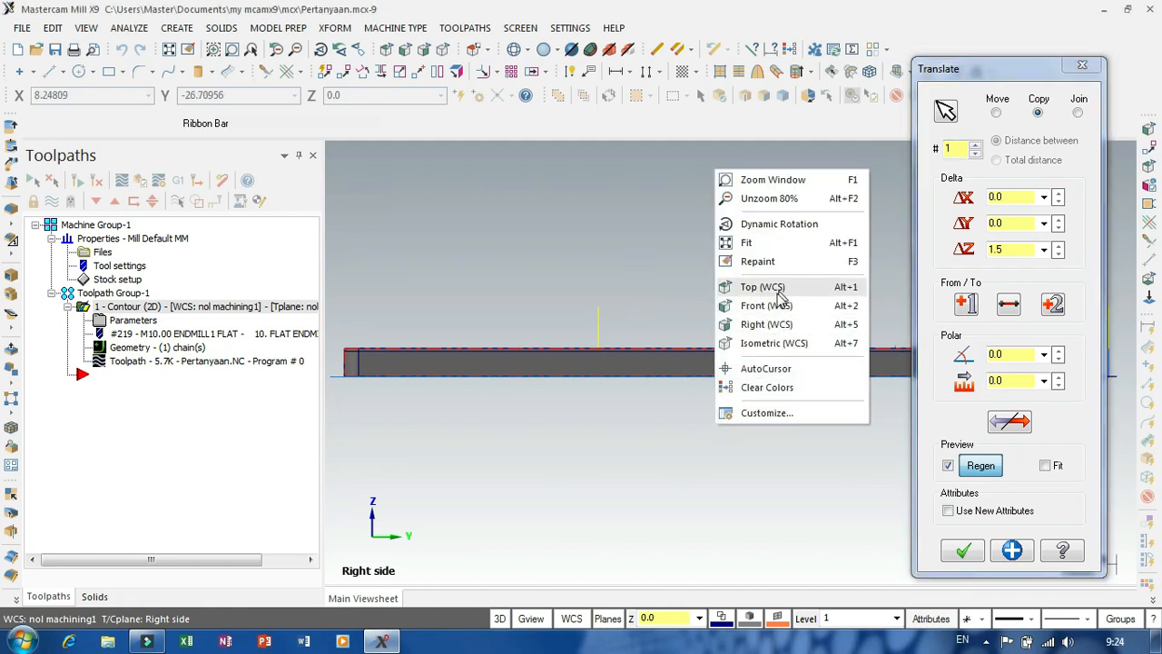
click(765, 323)
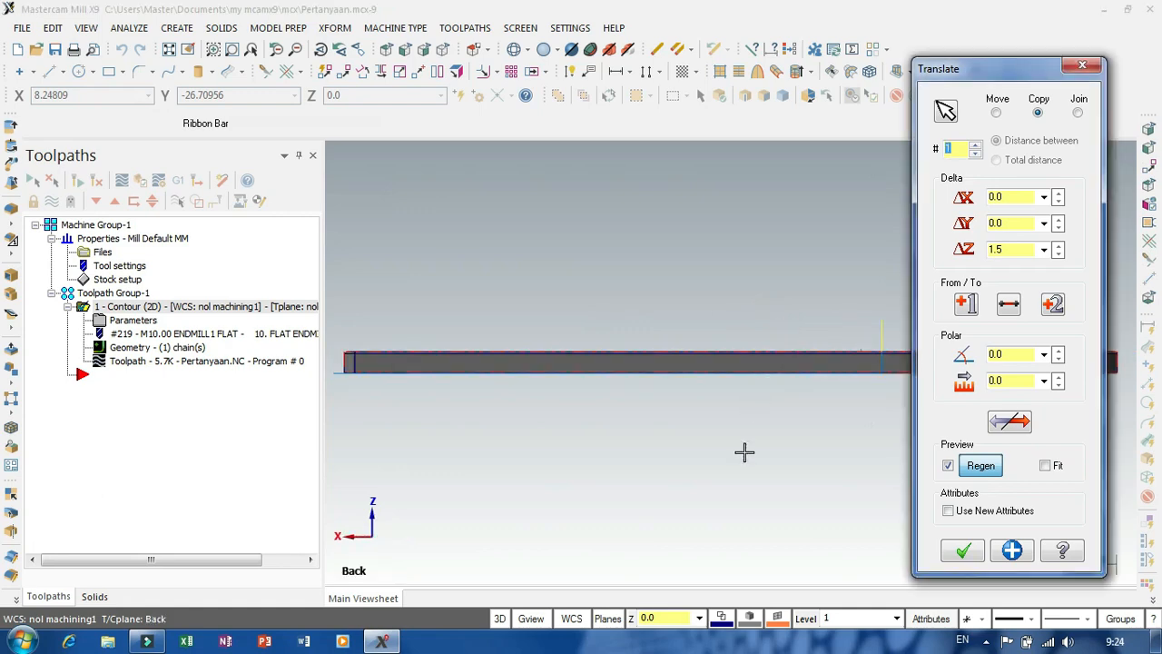
scroll(635, 424, down, 3)
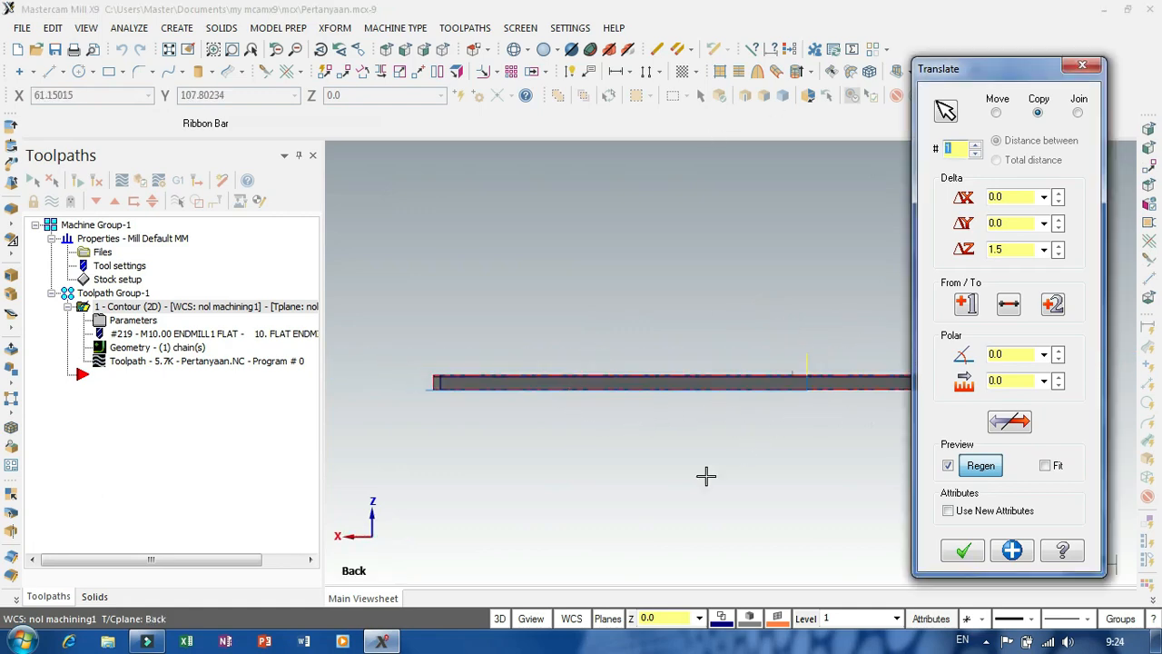
- Hide level 2 in the Level Manager and keep level 1 as the main level
click(806, 620)
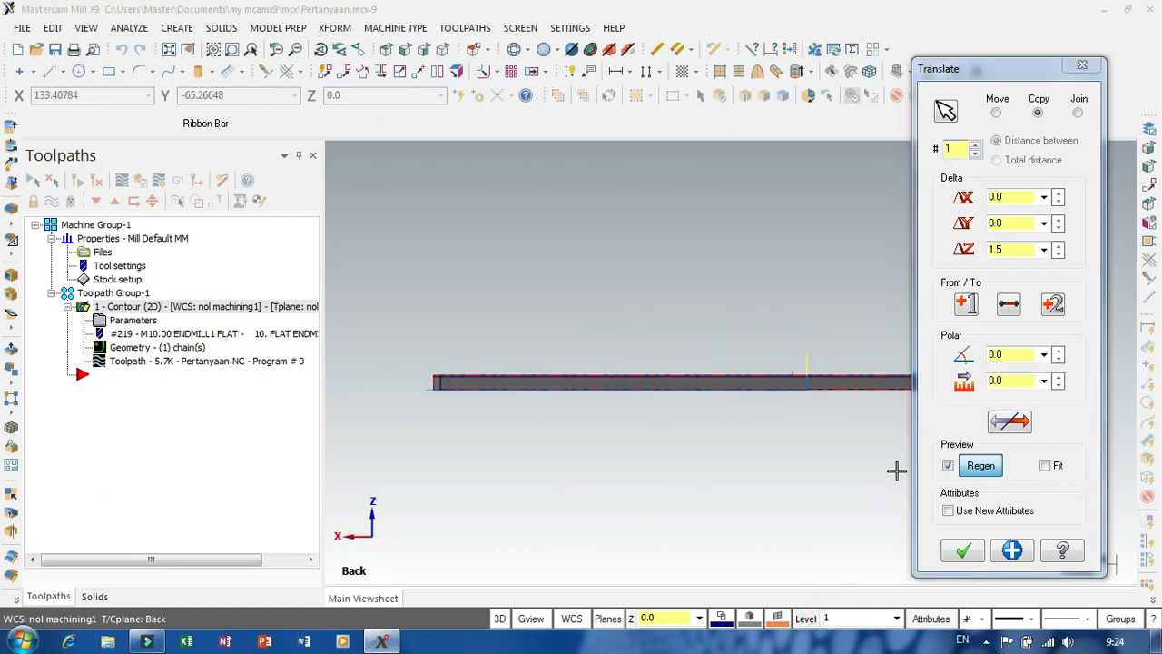
click(824, 143)
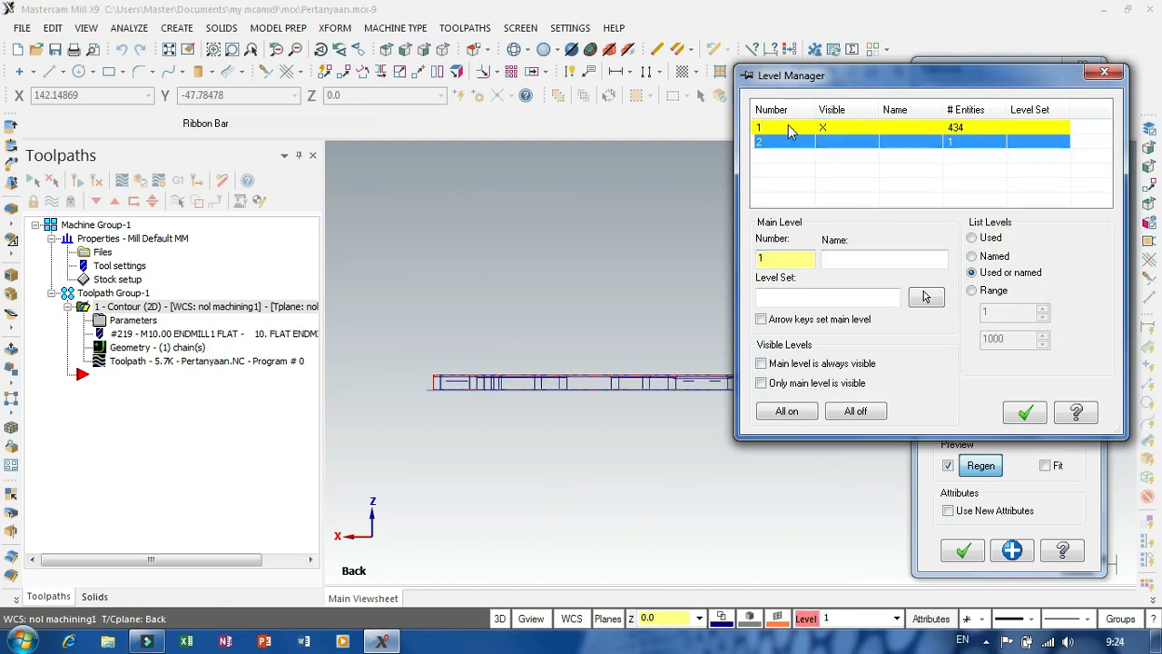
click(790, 132)
- Examine the previewed edge loop against the pocket's chamfer in the plate's wireframe, closing the Level Manager
scroll(686, 356, up, 2)
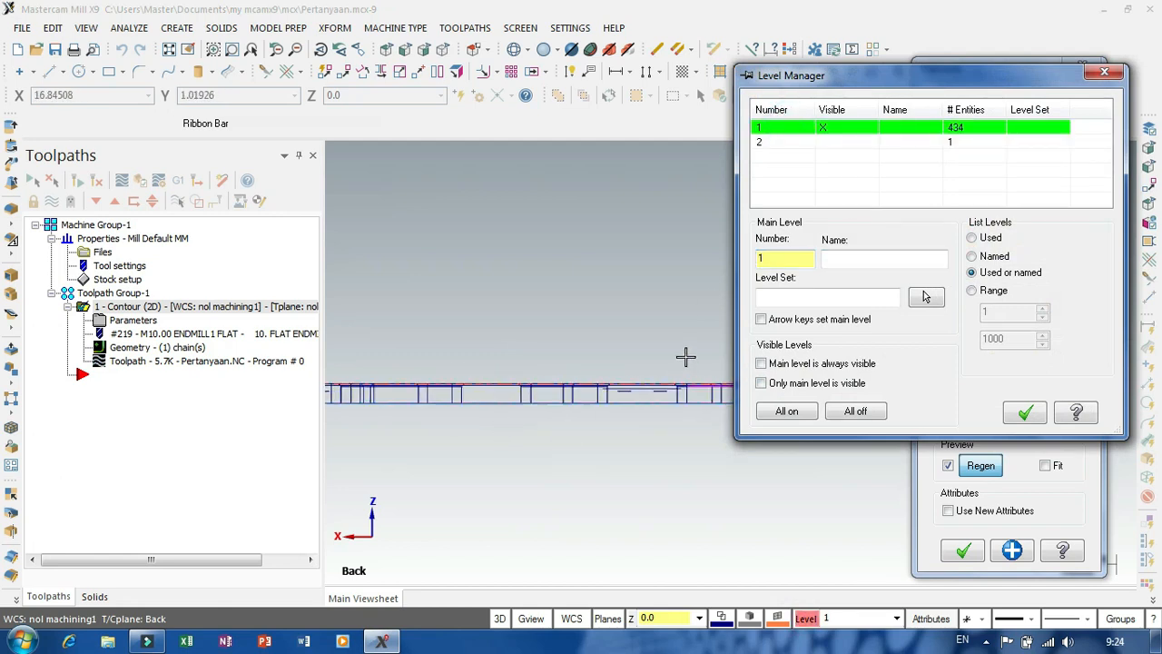
scroll(685, 355, up, 4)
scroll(711, 451, down, 5)
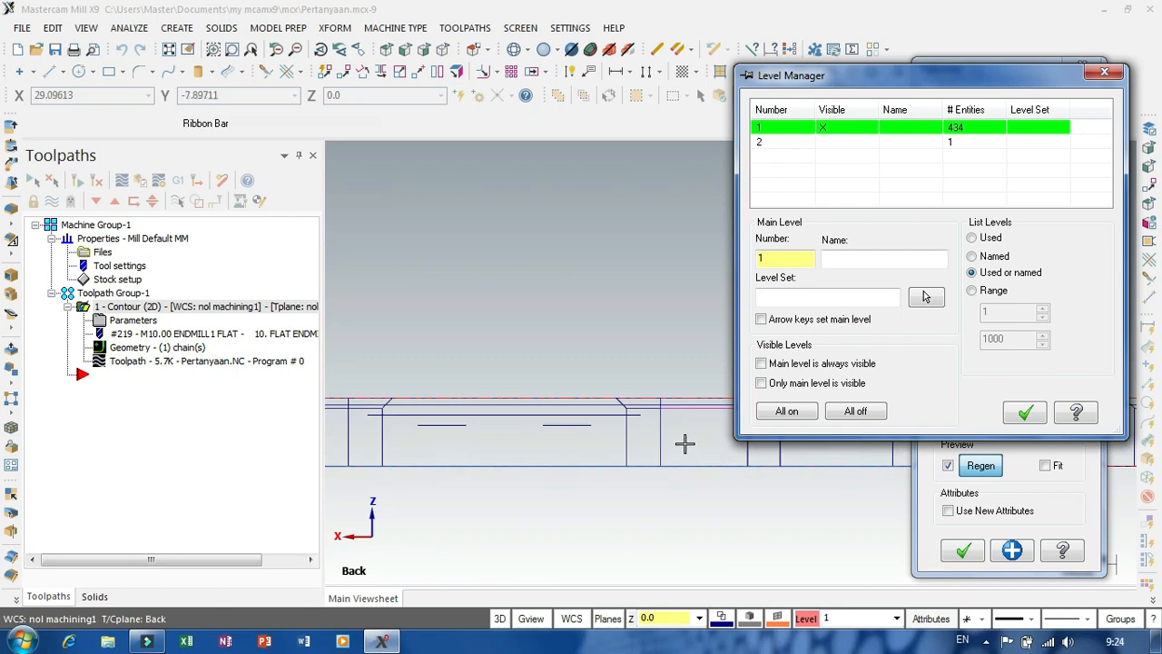
scroll(847, 490, up, 3)
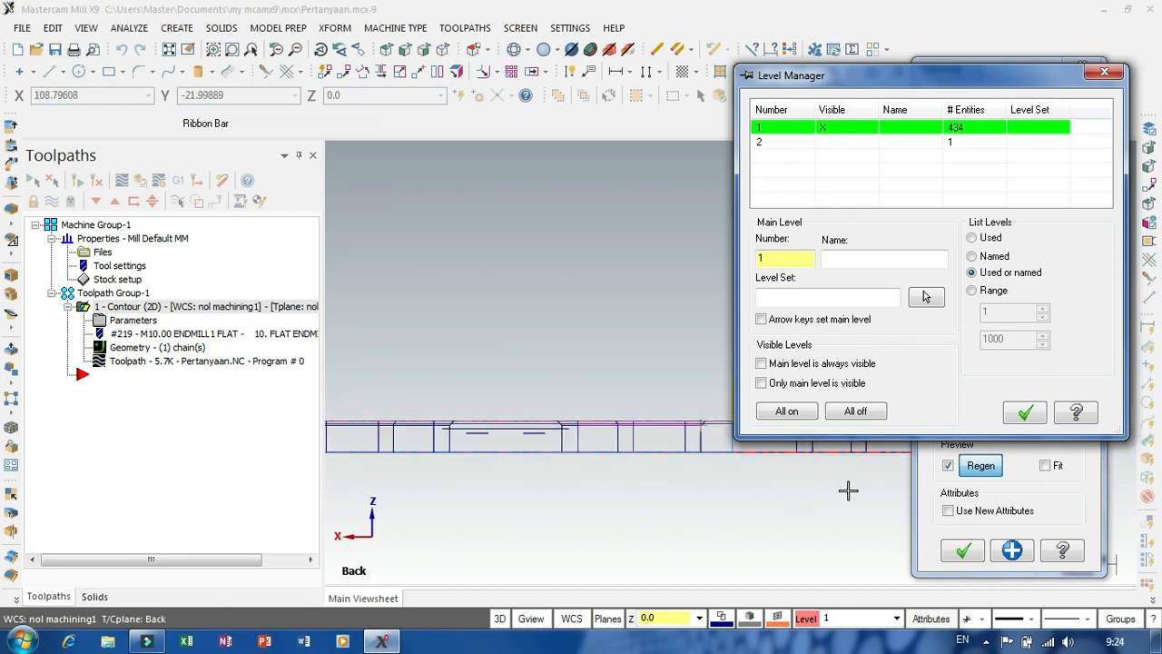
middle_drag(685, 317, 685, 346)
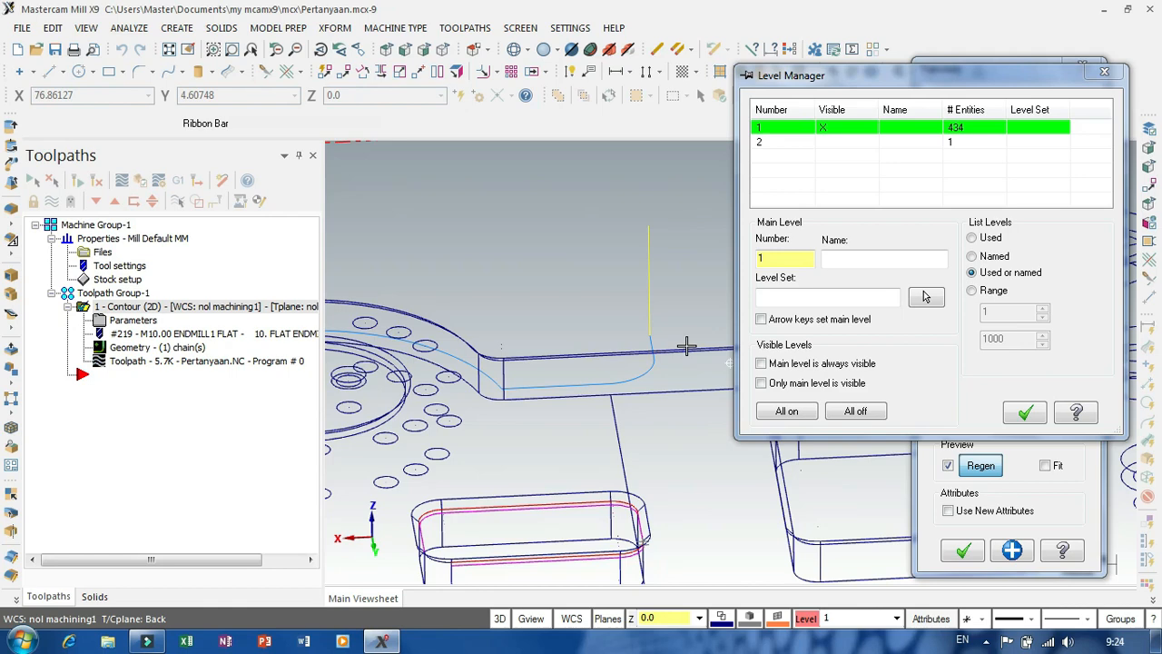
click(1104, 72)
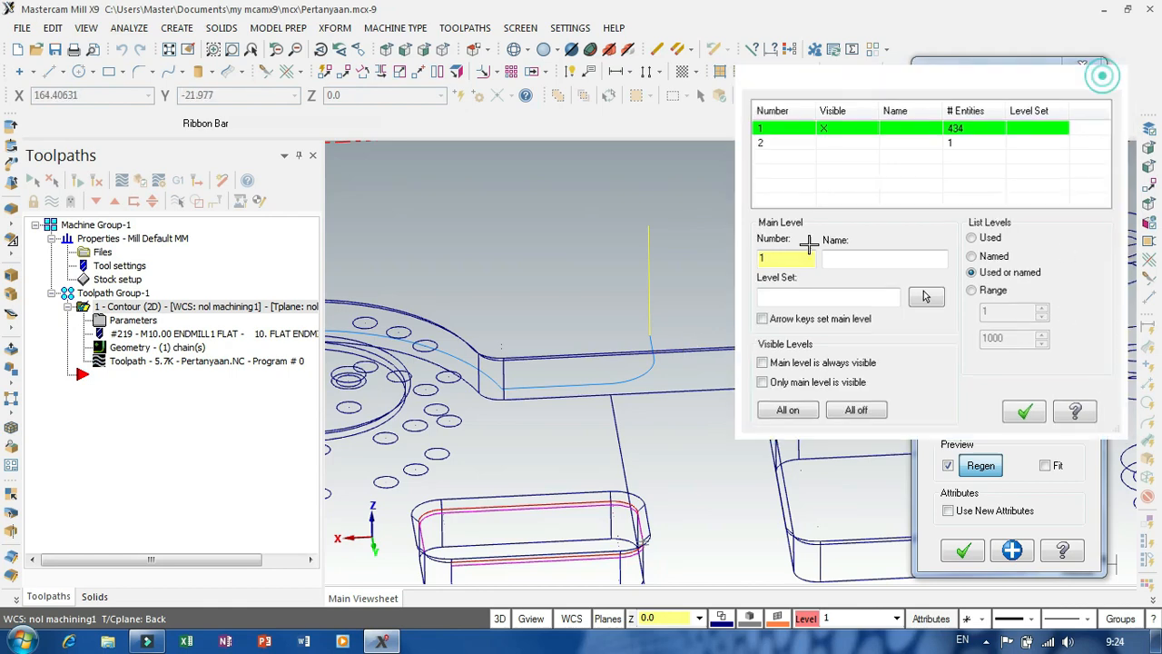
middle_drag(623, 384, 687, 479)
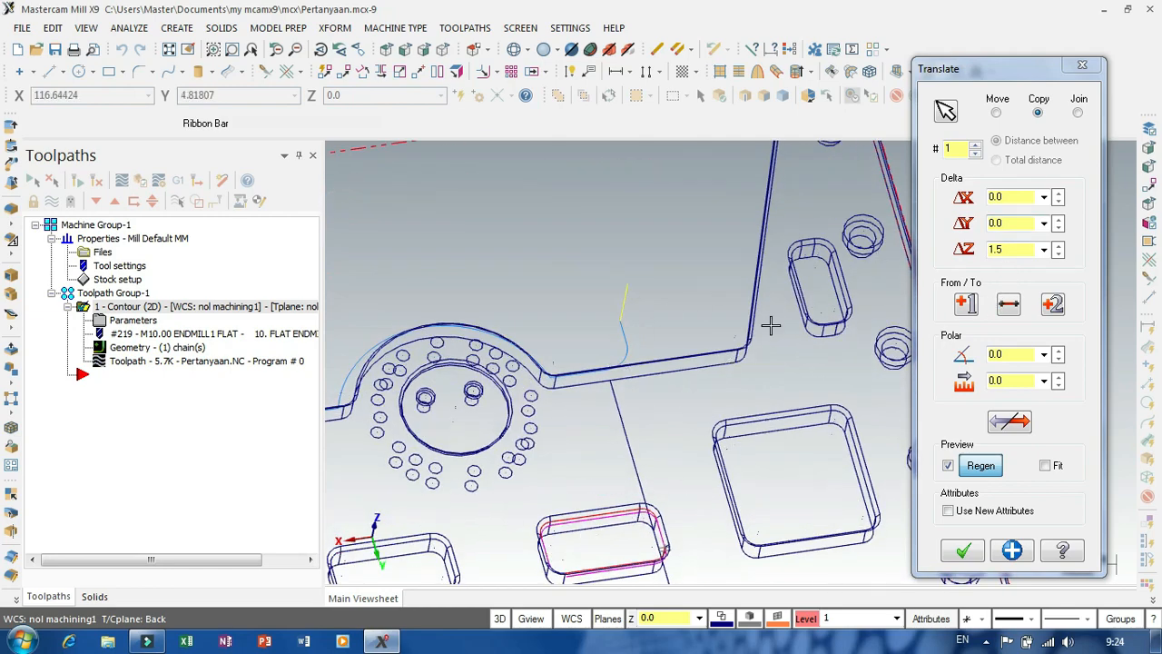
scroll(770, 324, down, 5)
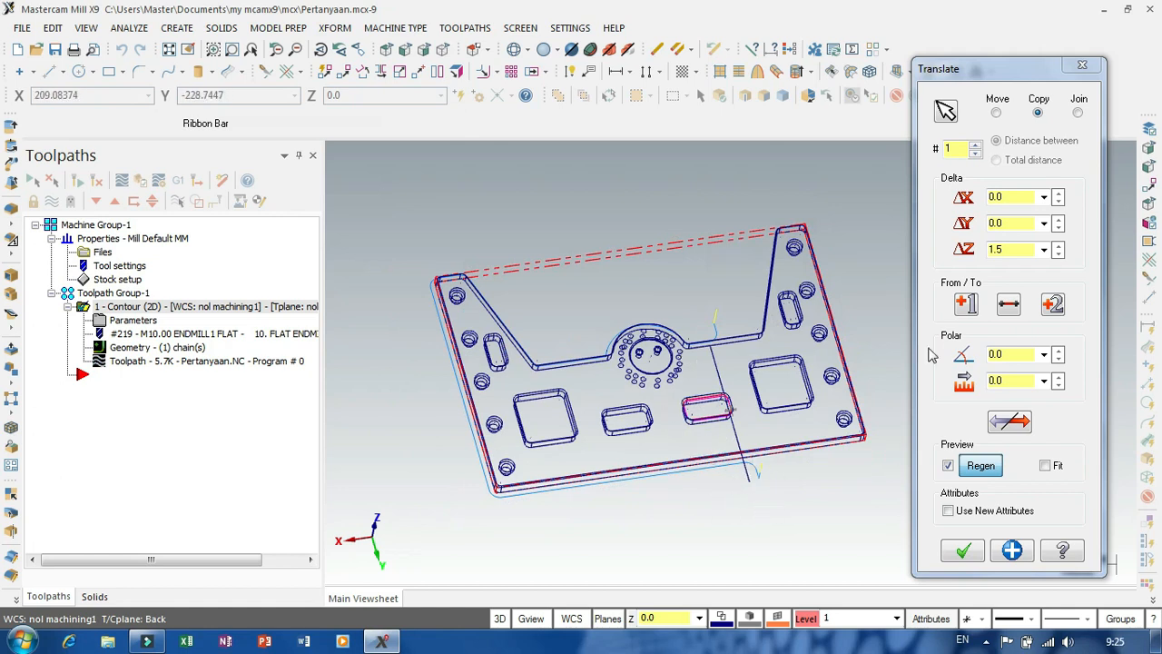
- Switch the graphics view to Left (WCS) and inspect the previewed edge loop at the pocket from a tilted view
right_click(768, 518)
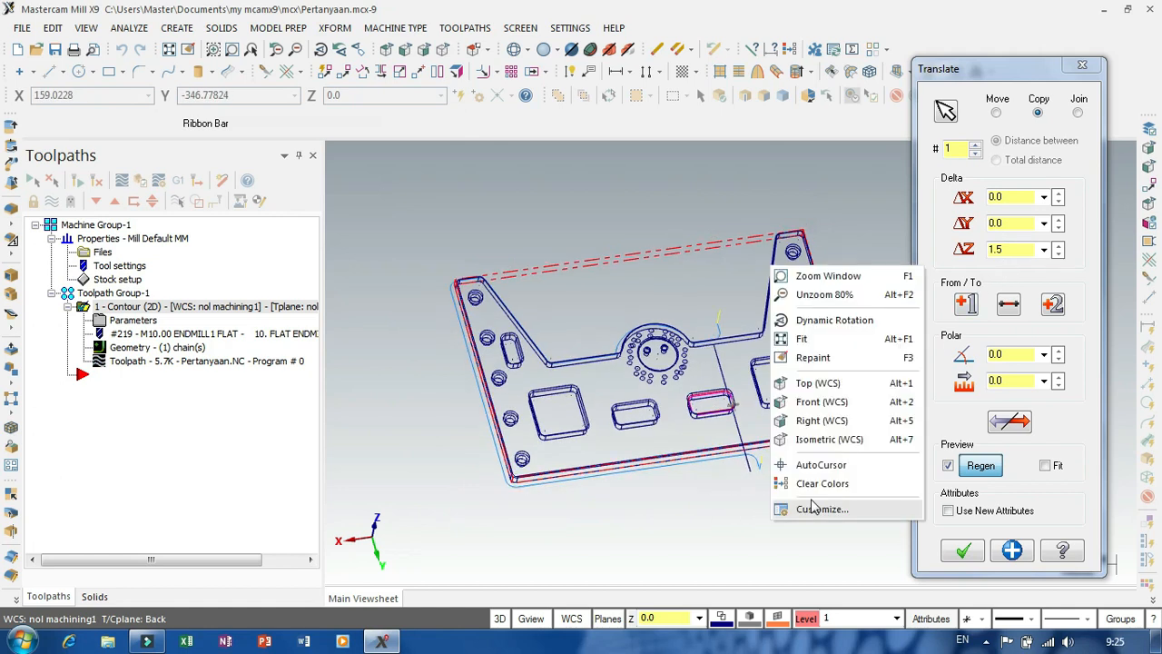
click(822, 420)
right_click(753, 305)
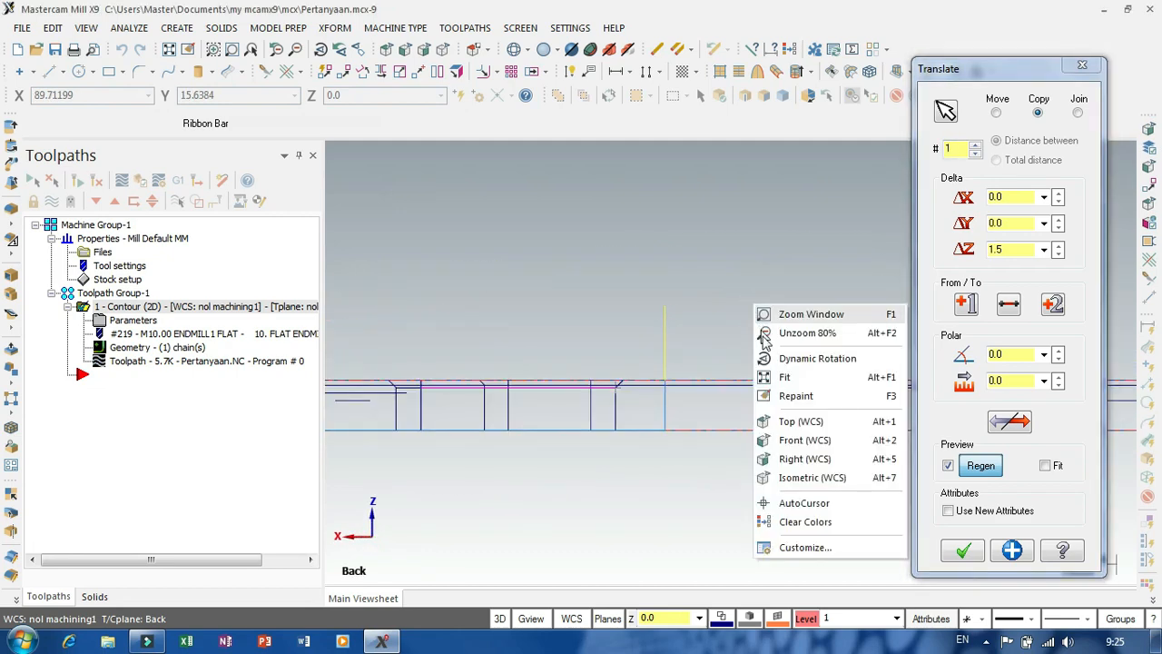
click(535, 622)
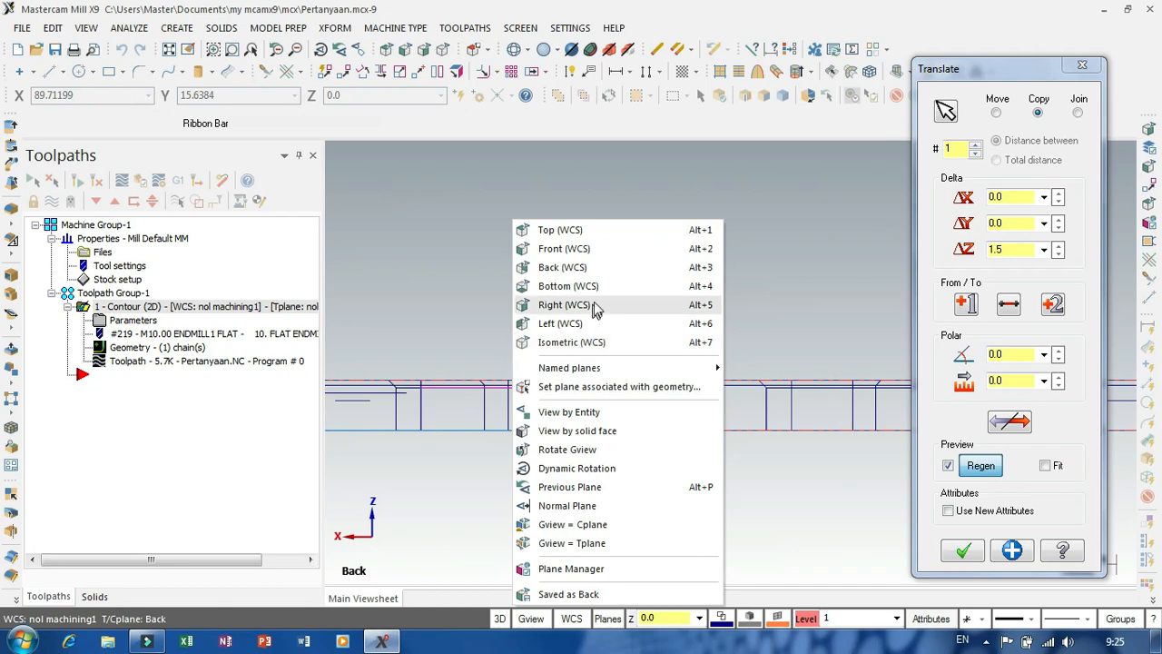
click(572, 321)
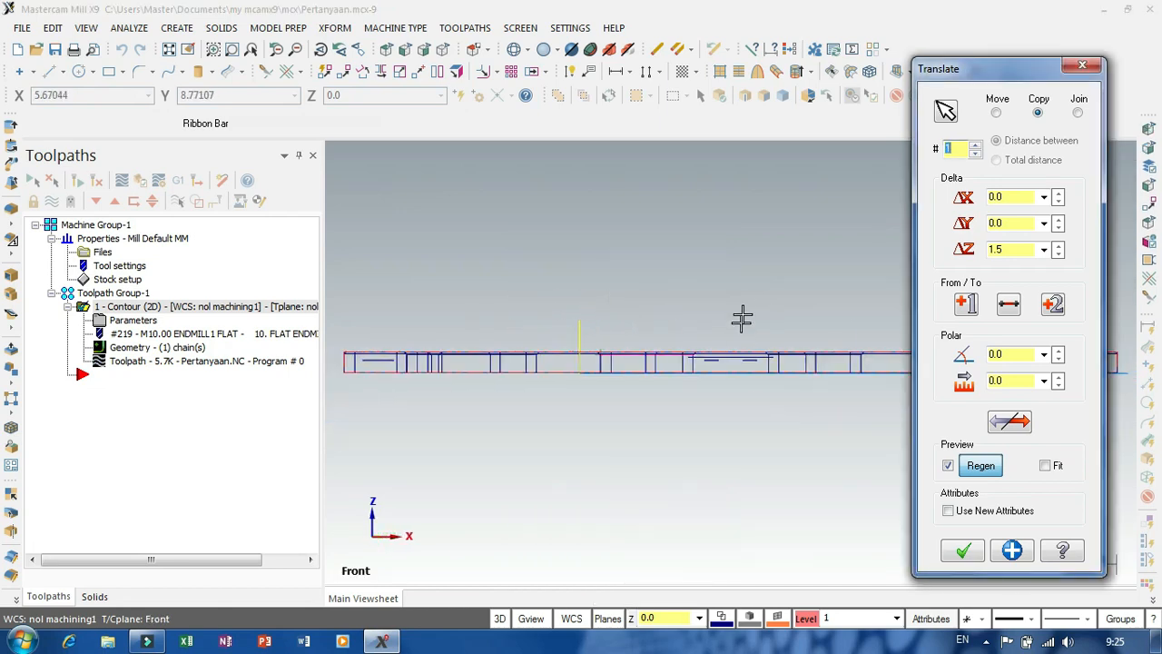
middle_drag(747, 306, 742, 320)
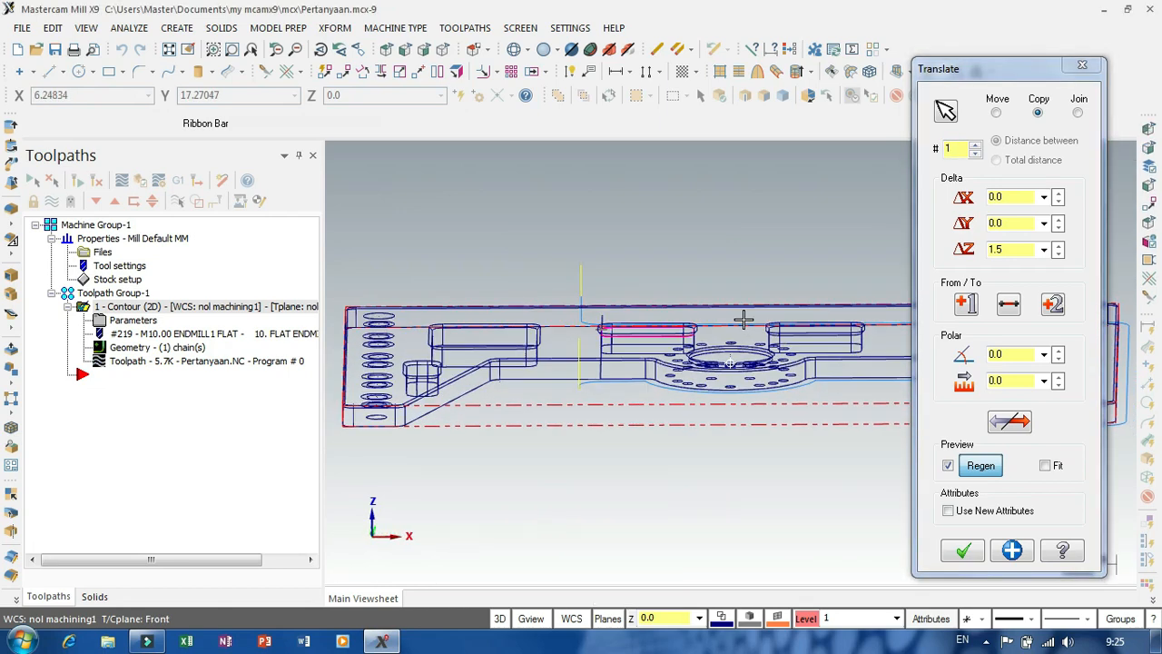
scroll(637, 338, up, 2)
scroll(637, 338, up, 3)
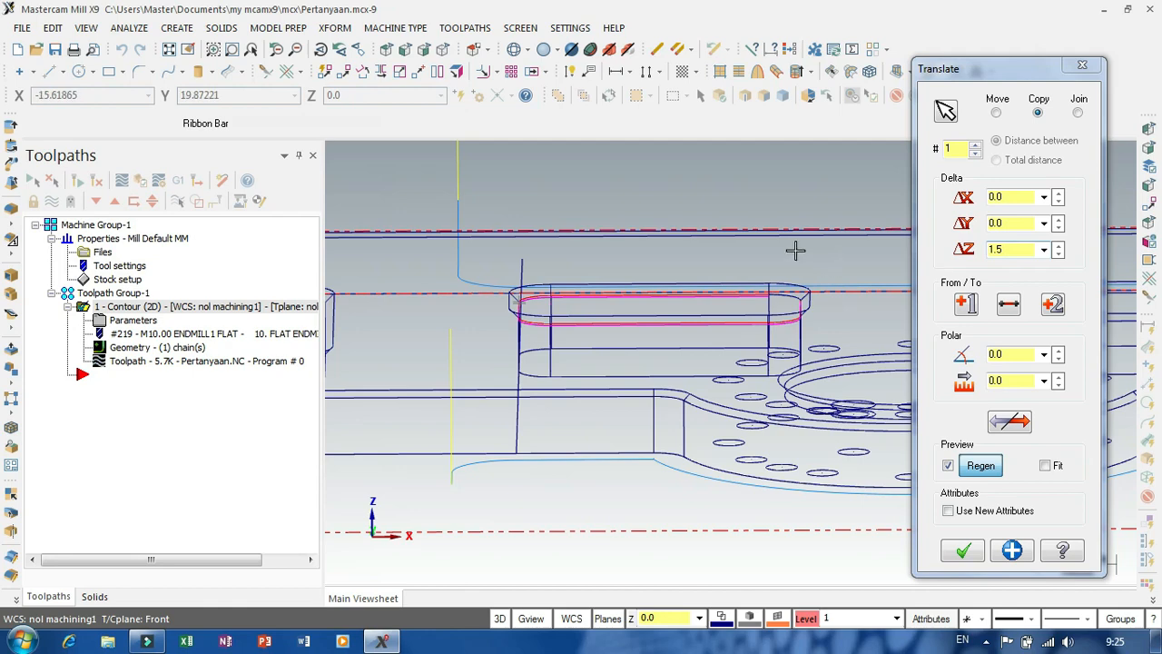
- Set the copied edge loop's Z offset to 0 and try Y offsets of 3 and 2 against the pocket's top edge
double_click(1017, 251)
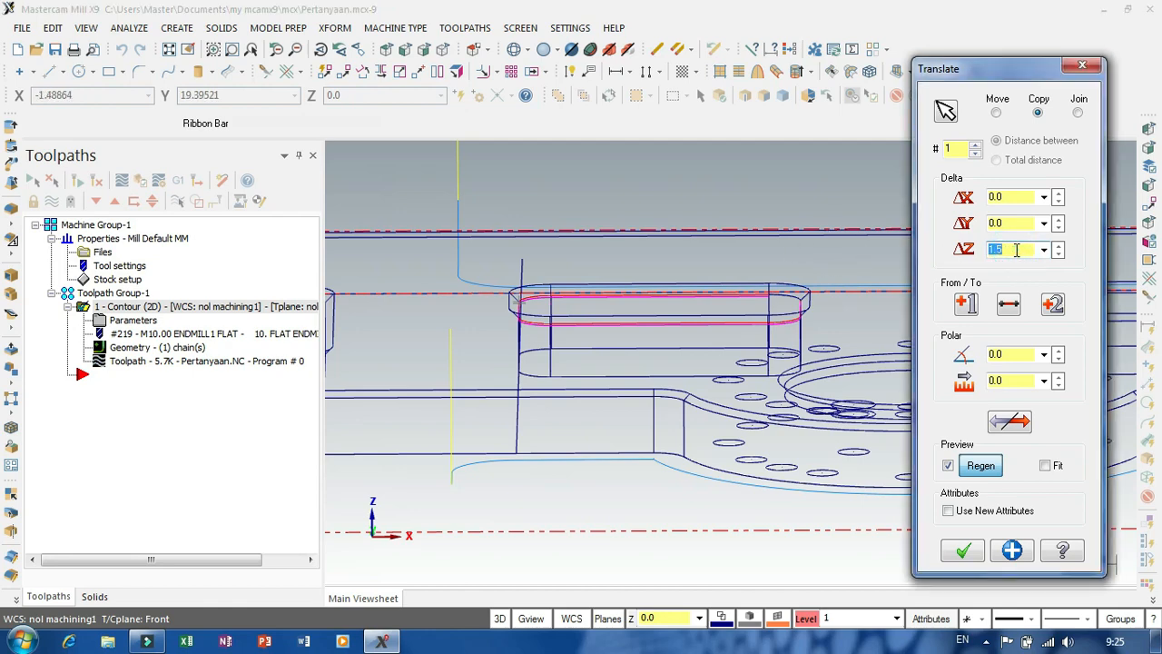
double_click(1006, 222)
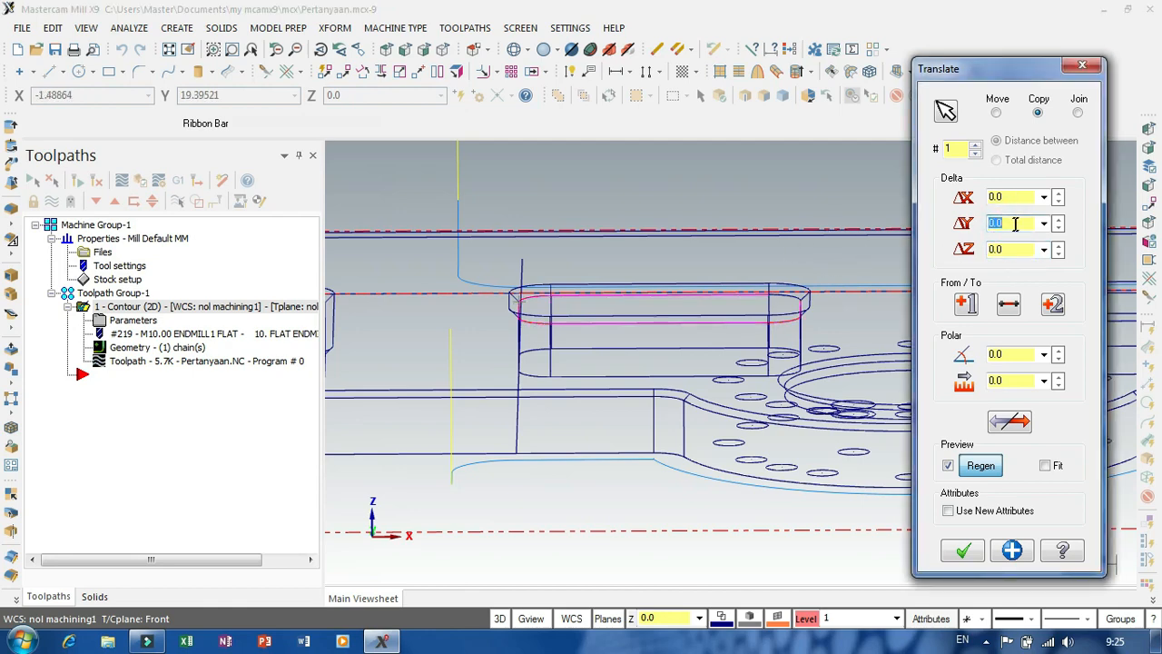
text(3)
key(Return)
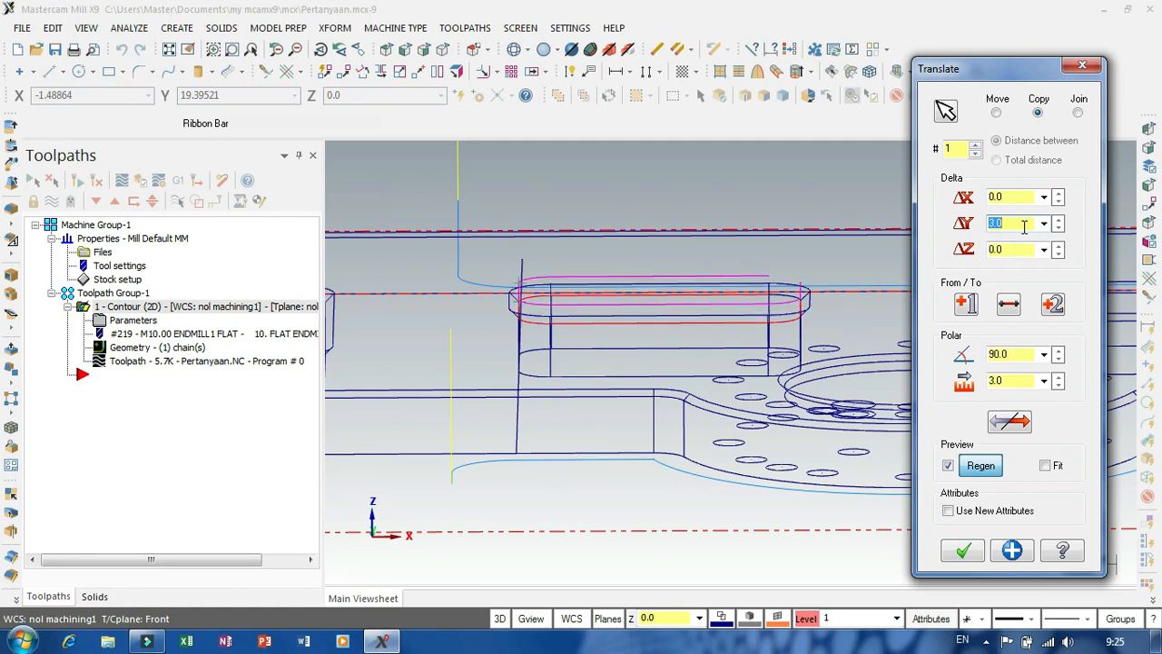
text(2)
key(Return)
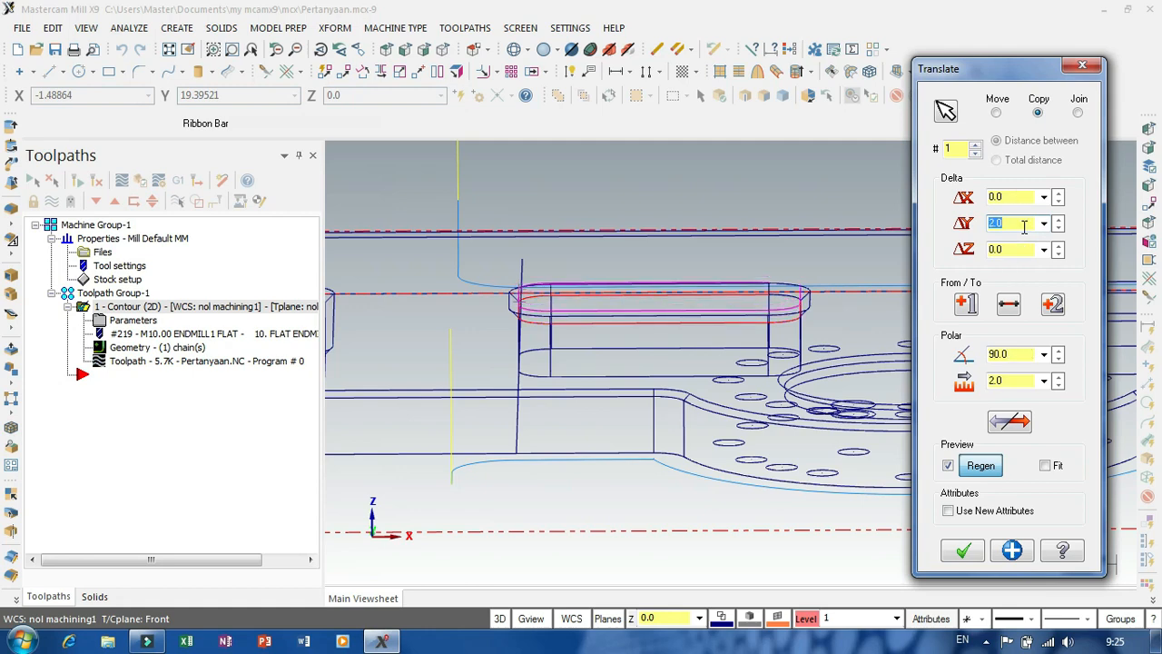
middle_drag(802, 201, 804, 192)
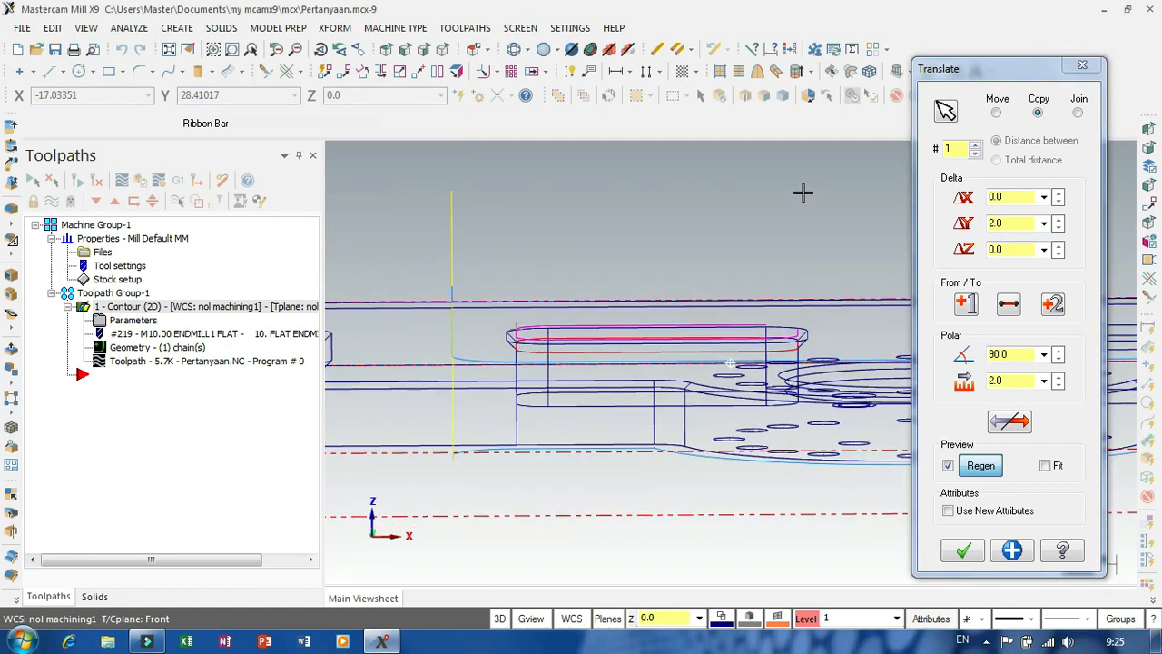
- Set the copied edge loop's Y offset to 1.5 and check its height in the Left (WCS) view
click(1019, 226)
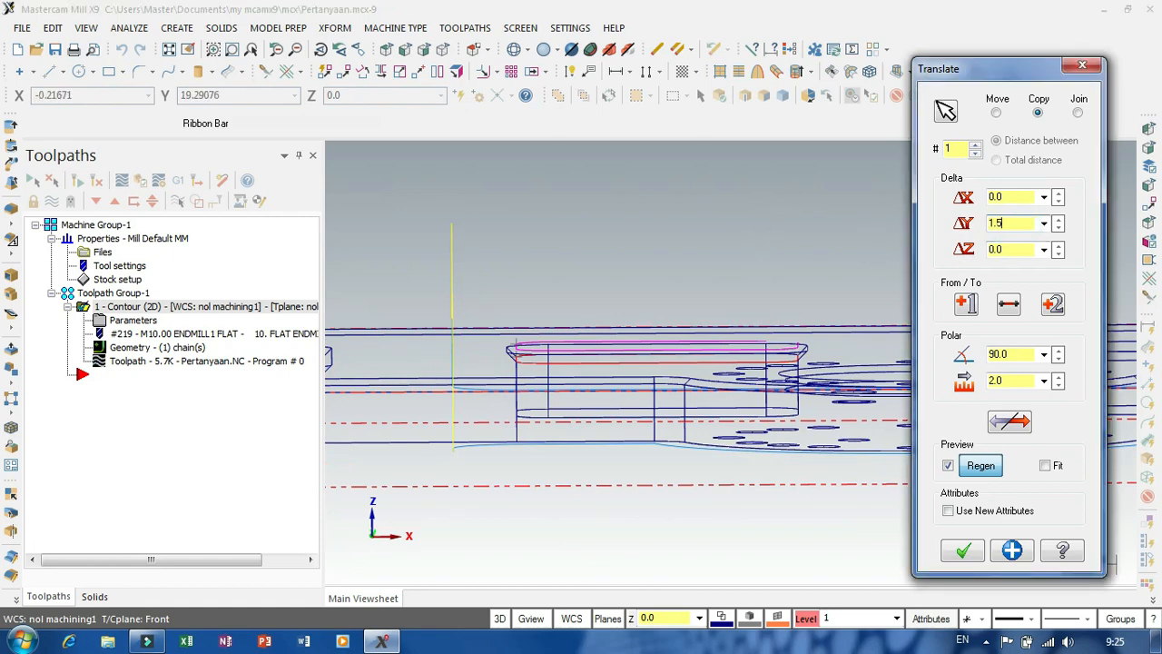
key(Return)
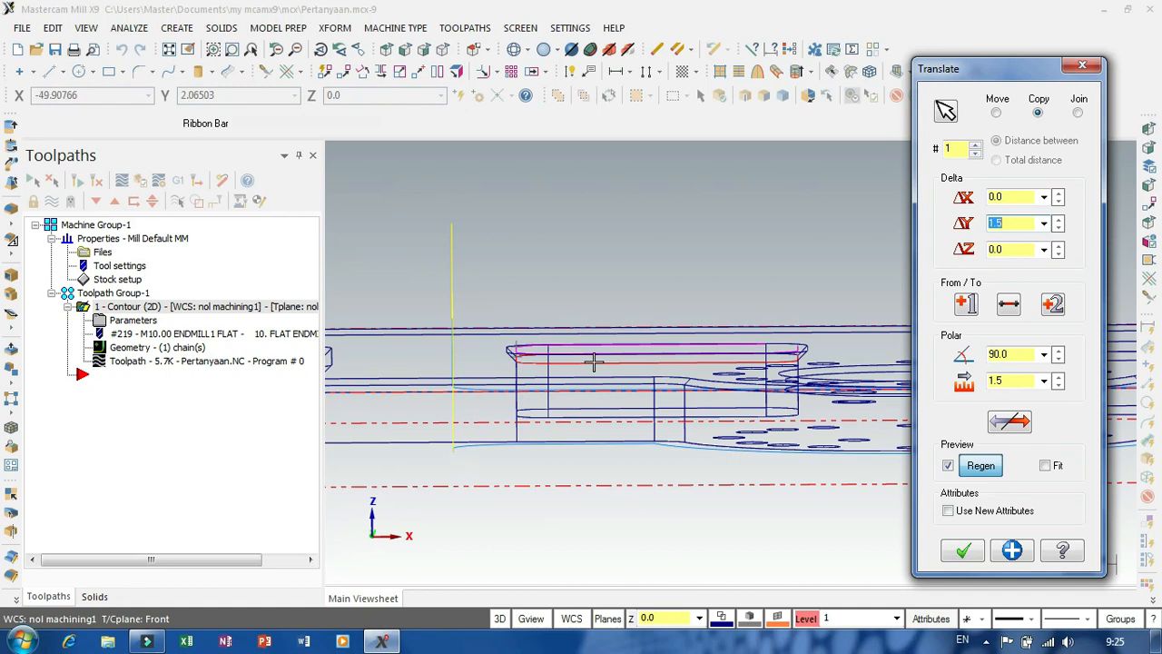
right_click(692, 542)
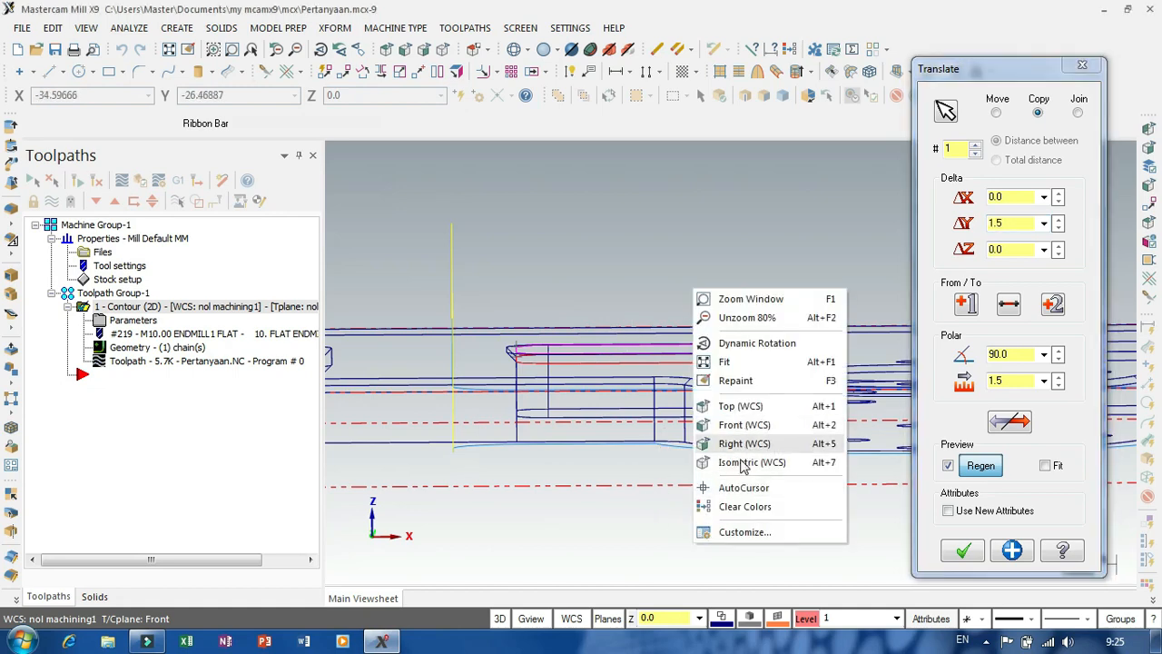
click(531, 618)
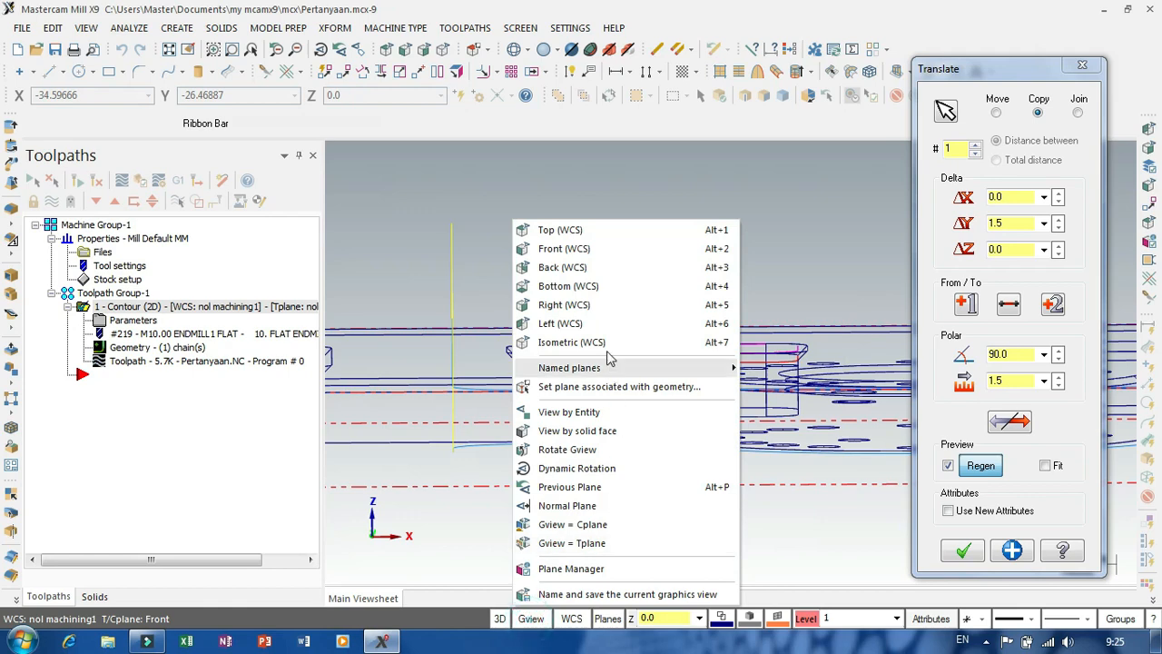
click(551, 318)
scroll(708, 386, up, 6)
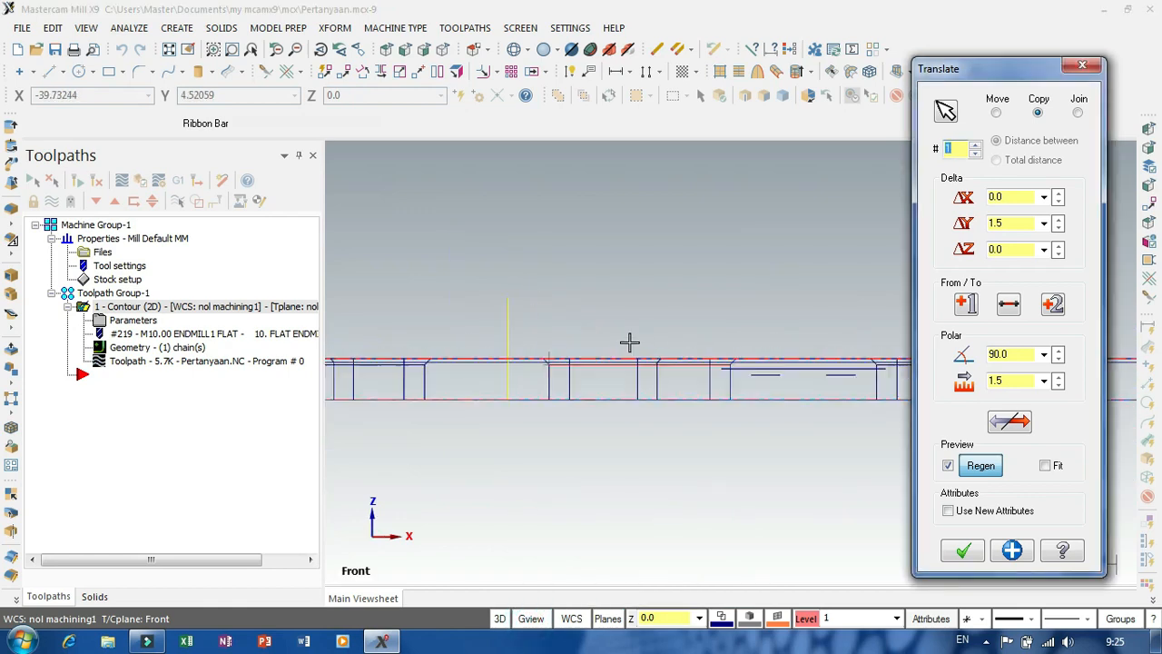
scroll(544, 377, up, 3)
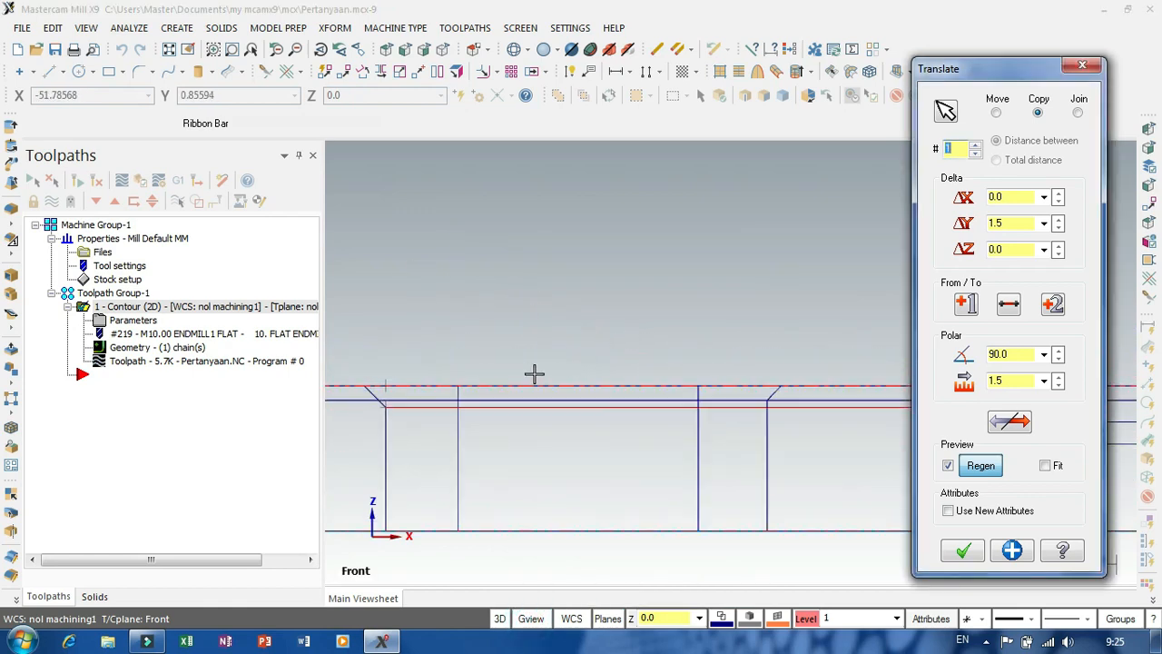
- Try Y offsets of 3.5 and 2.5 for the copied edge loop, returning to 1.5 after each
click(1019, 223)
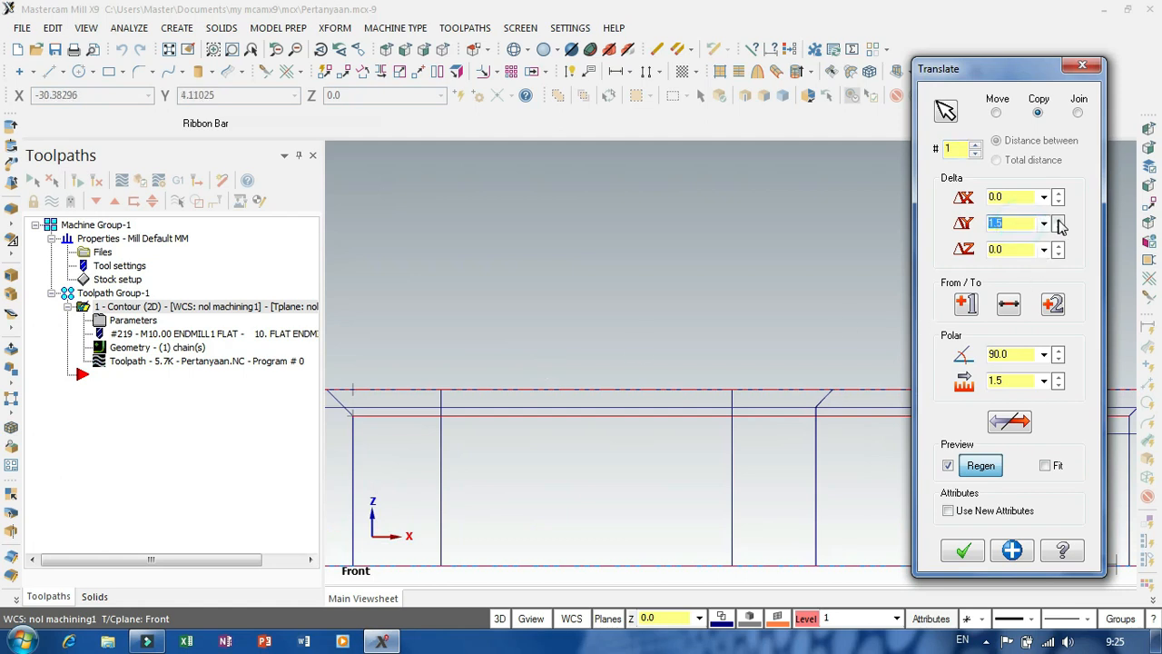
click(1058, 220)
click(1058, 219)
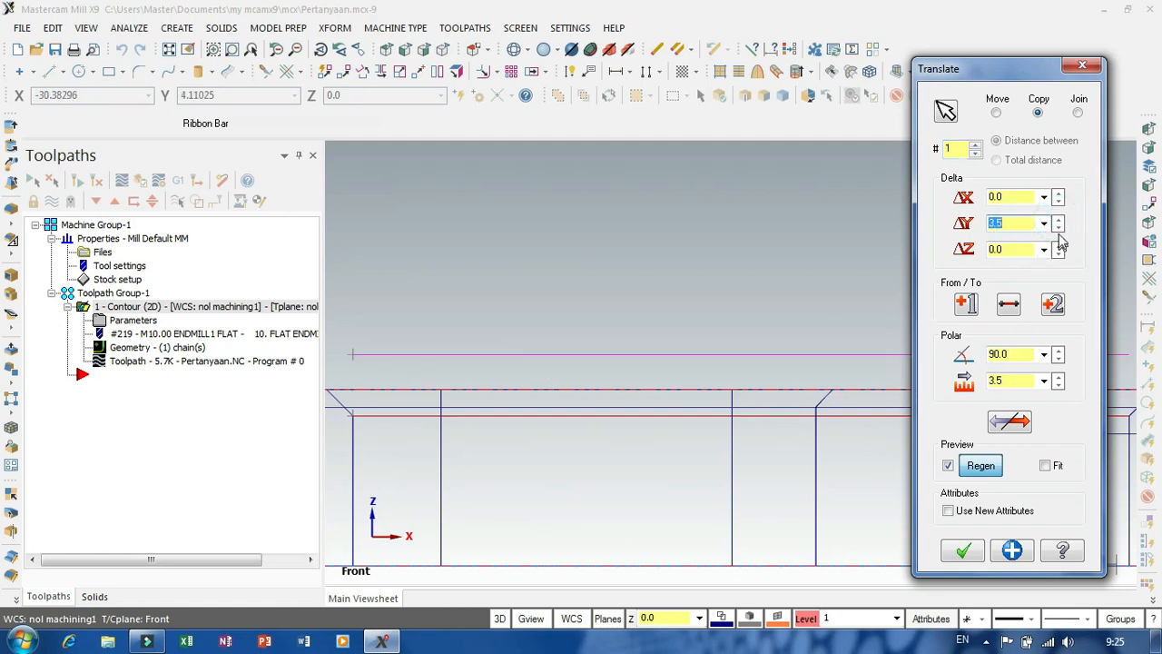
click(1059, 228)
click(1058, 227)
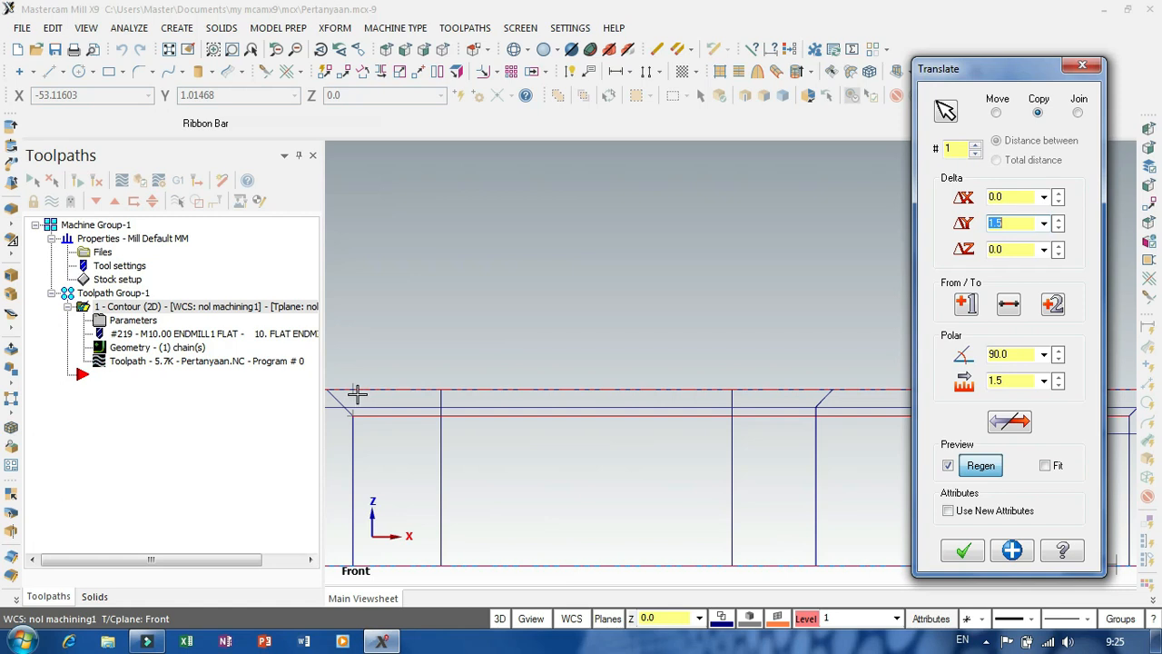
click(1059, 218)
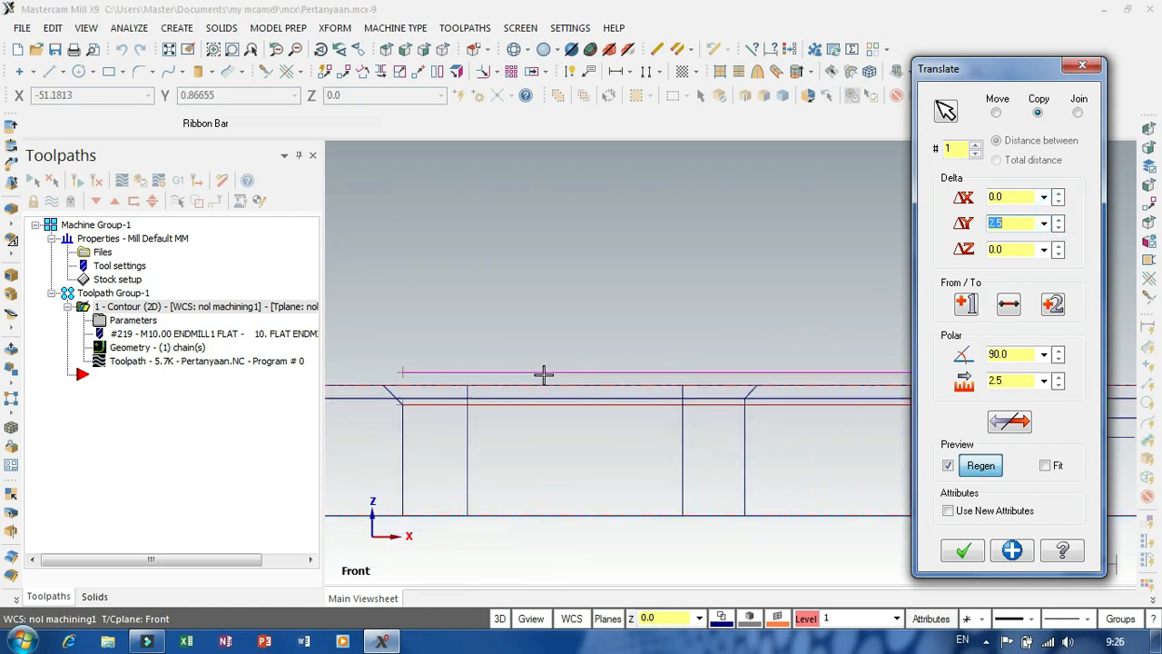
scroll(542, 374, down, 1)
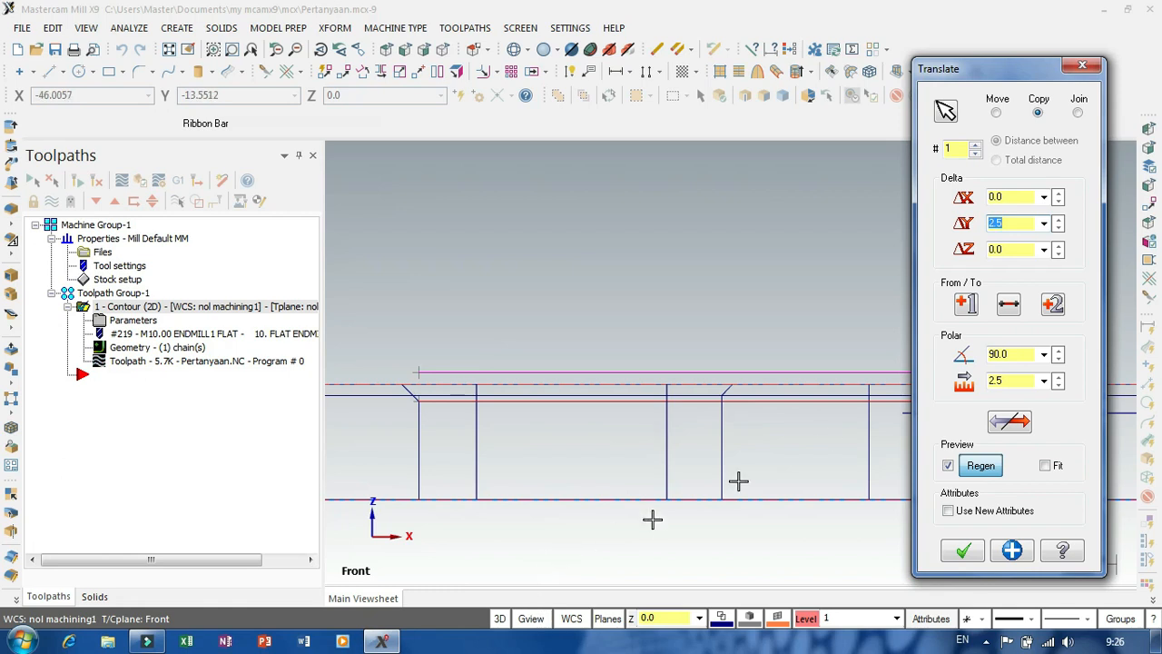
click(1058, 228)
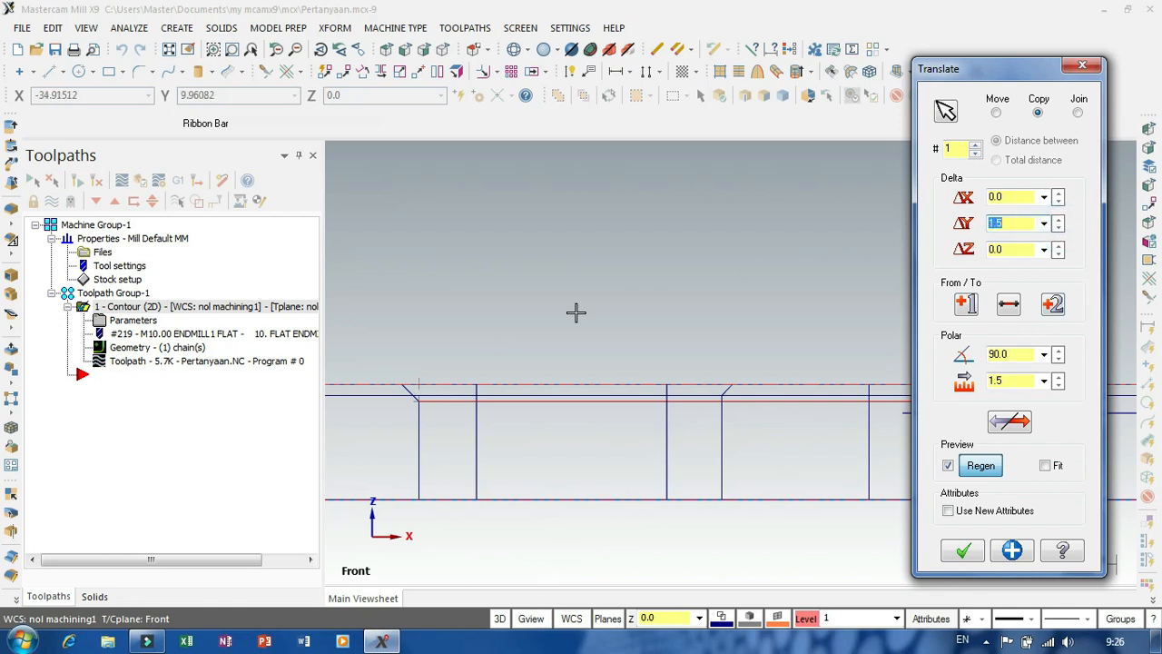
- Apply the translated copy of the edge loop and inspect both ends of the pocket for missing segments
click(962, 551)
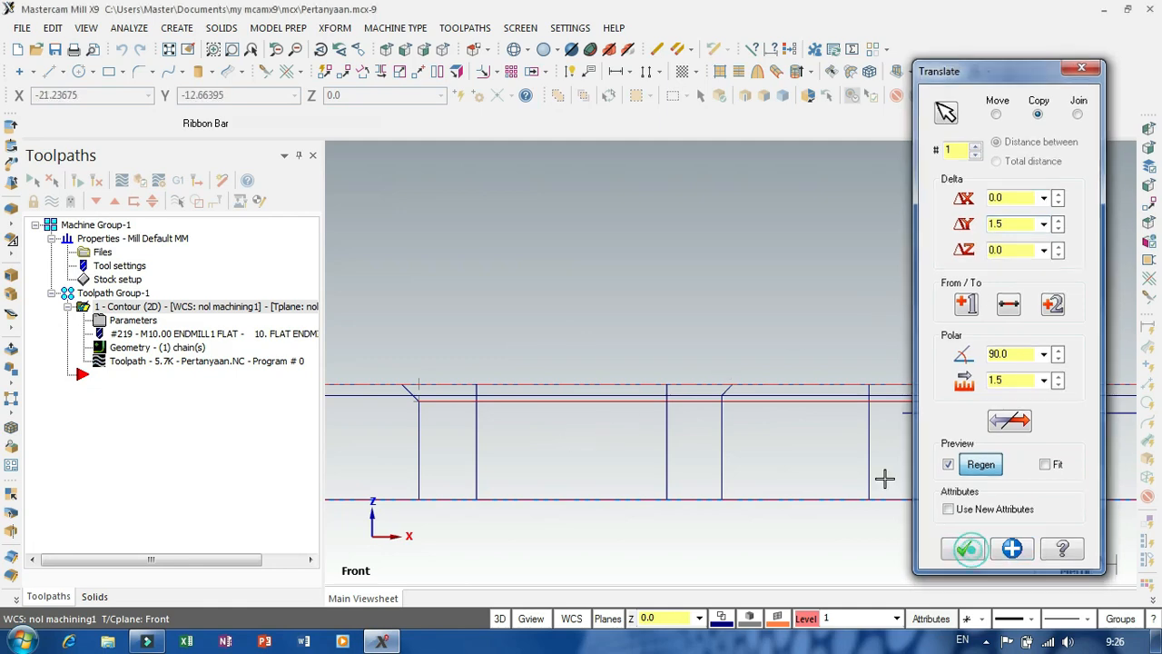
scroll(596, 332, up, 3)
mouse_move(684, 315)
middle_down()
mouse_move(679, 329)
mouse_move(662, 324)
middle_up()
scroll(508, 202, up, 4)
scroll(422, 313, down, 3)
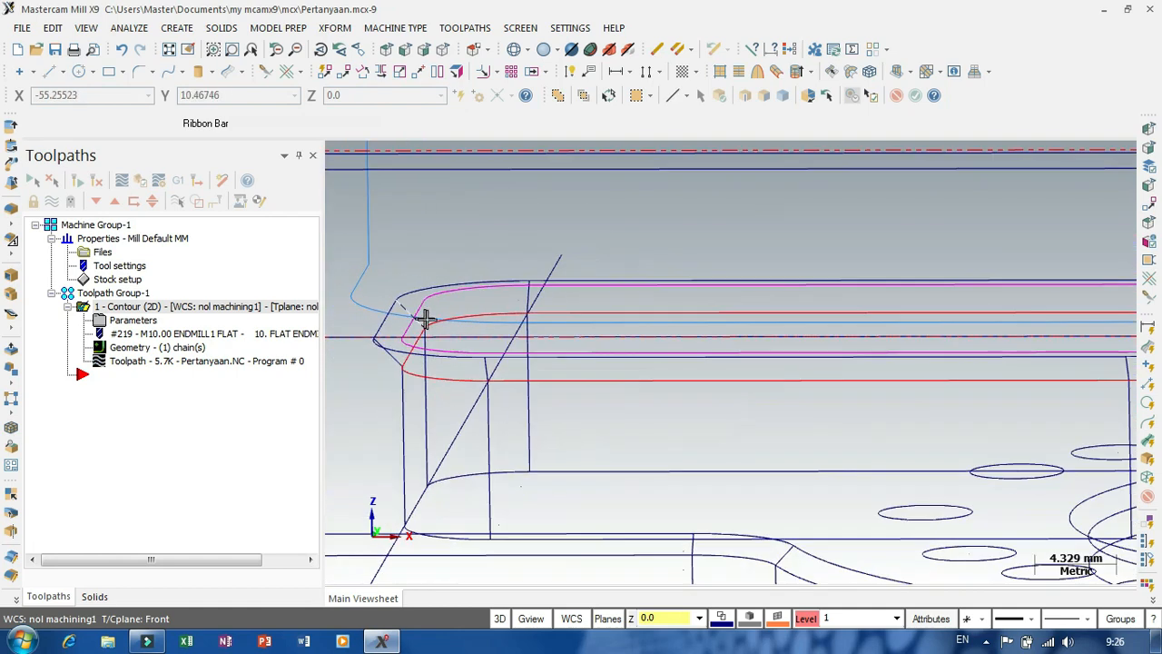
scroll(424, 318, down, 2)
scroll(1067, 301, up, 3)
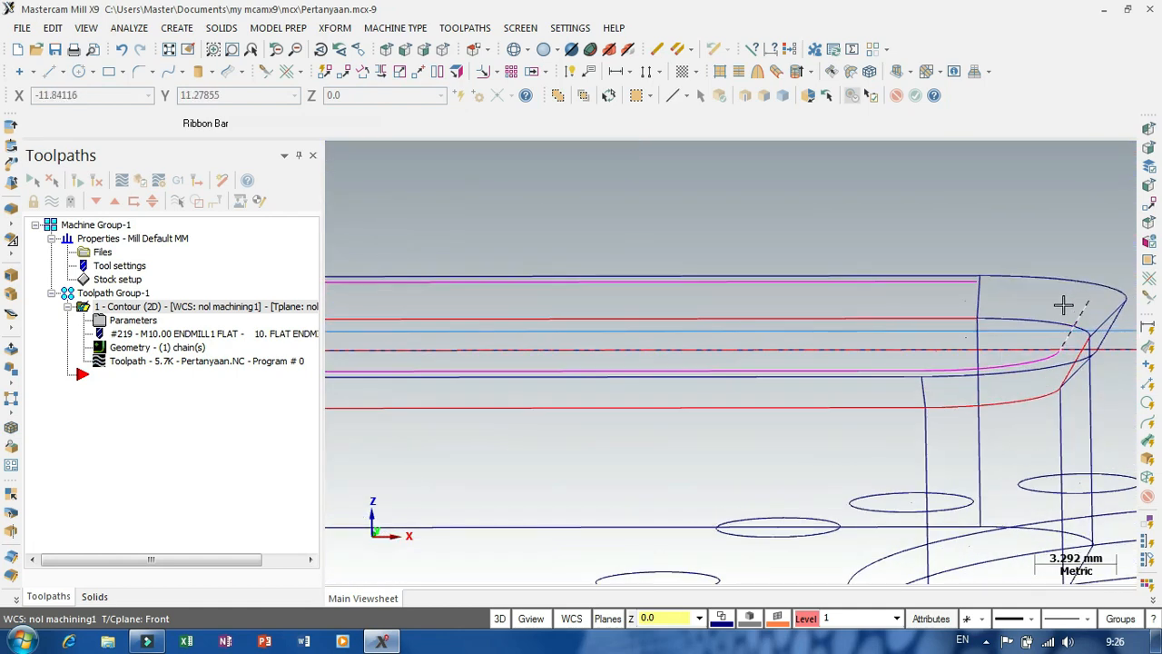
- Copy the remaining corner arc of the pocket edge with Translate, using a Y offset of 1.5
click(339, 72)
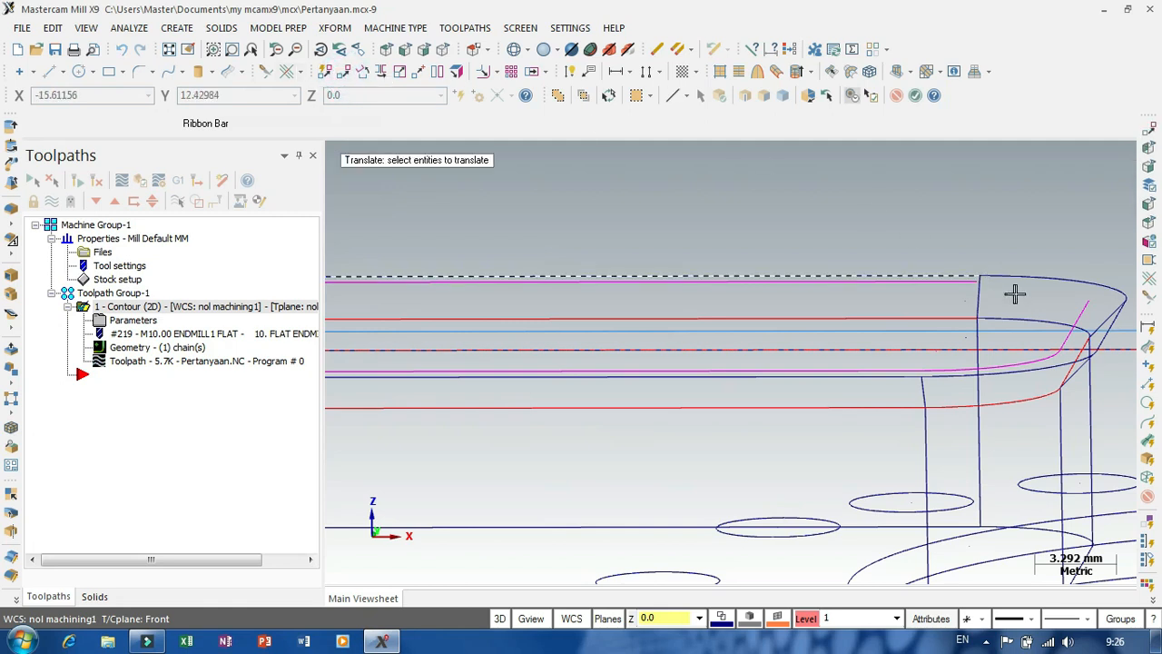
click(952, 287)
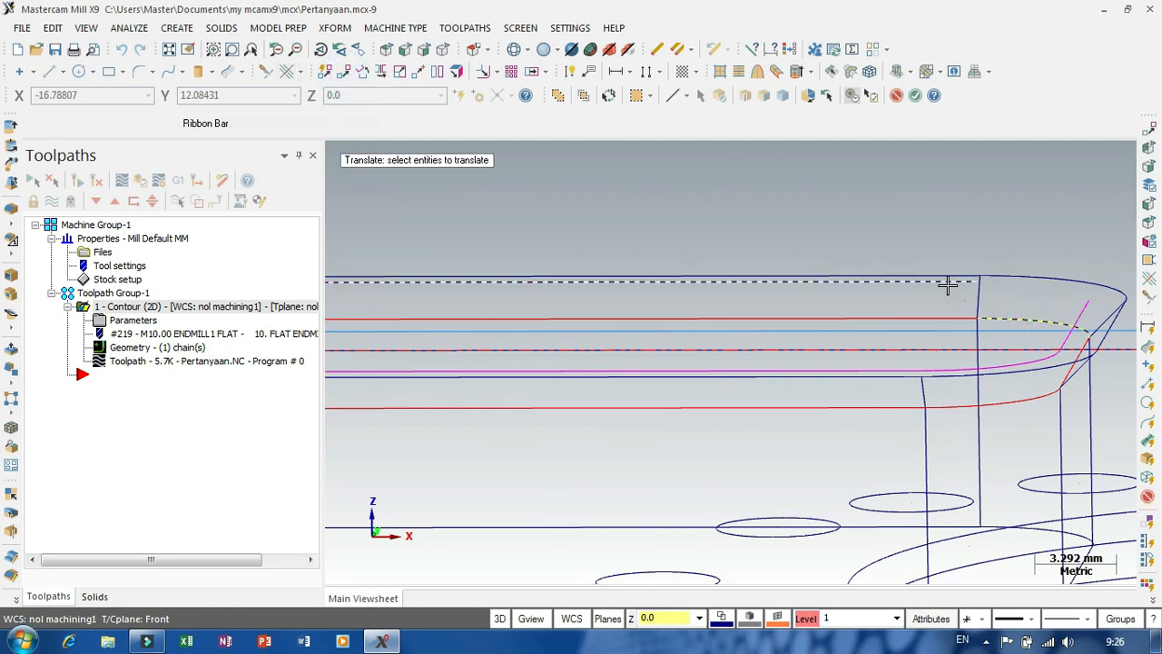
key(Return)
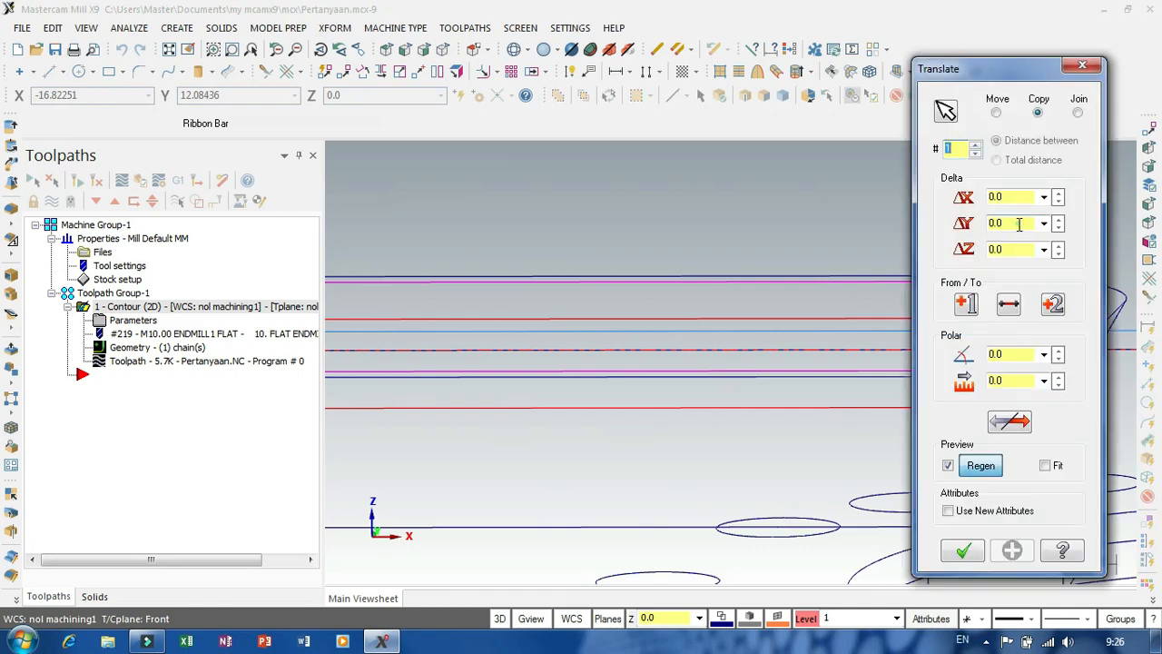
click(1019, 225)
text(1.5)
key(Return)
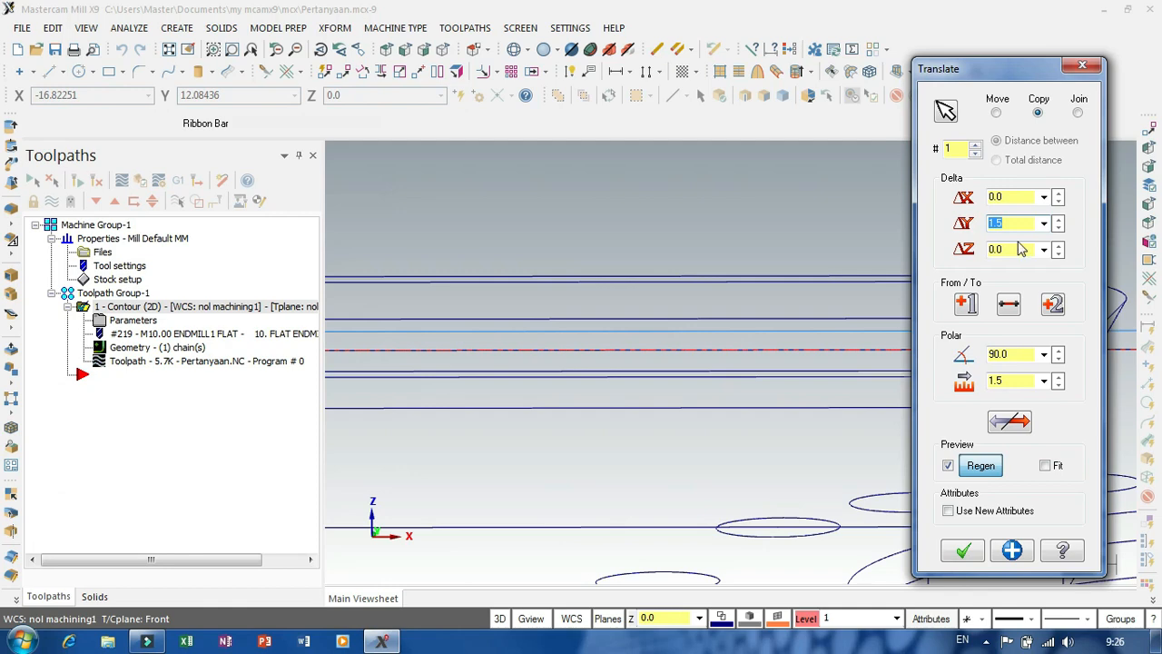
click(964, 545)
scroll(716, 330, down, 2)
scroll(1032, 295, up, 2)
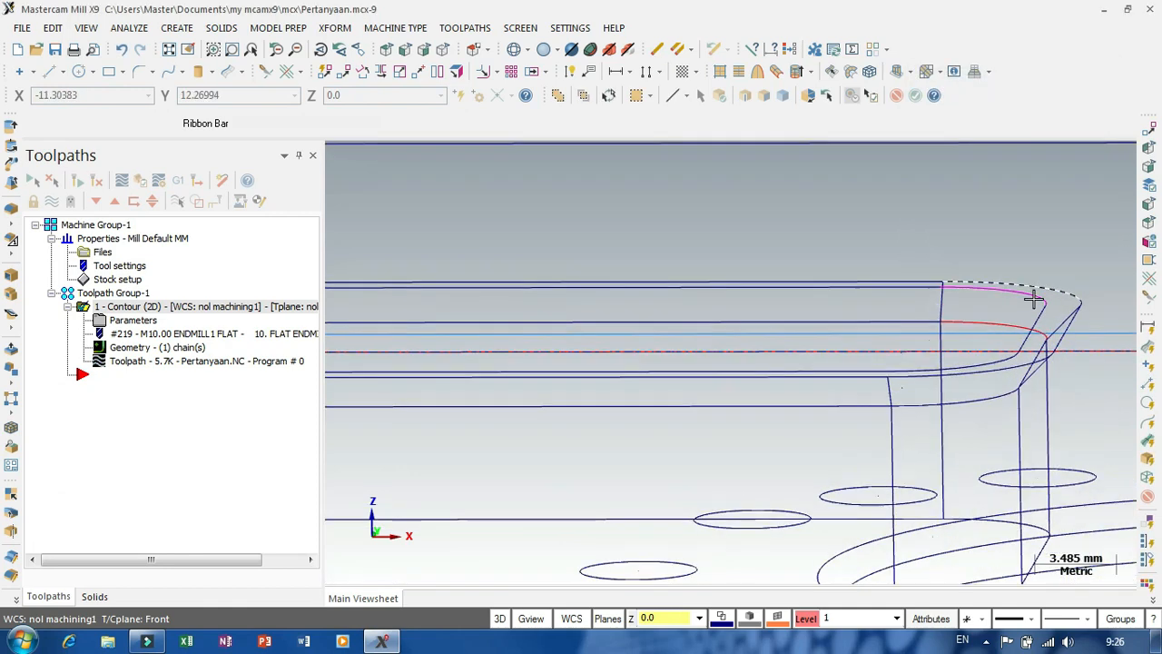
scroll(970, 265, down, 2)
scroll(962, 262, down, 1)
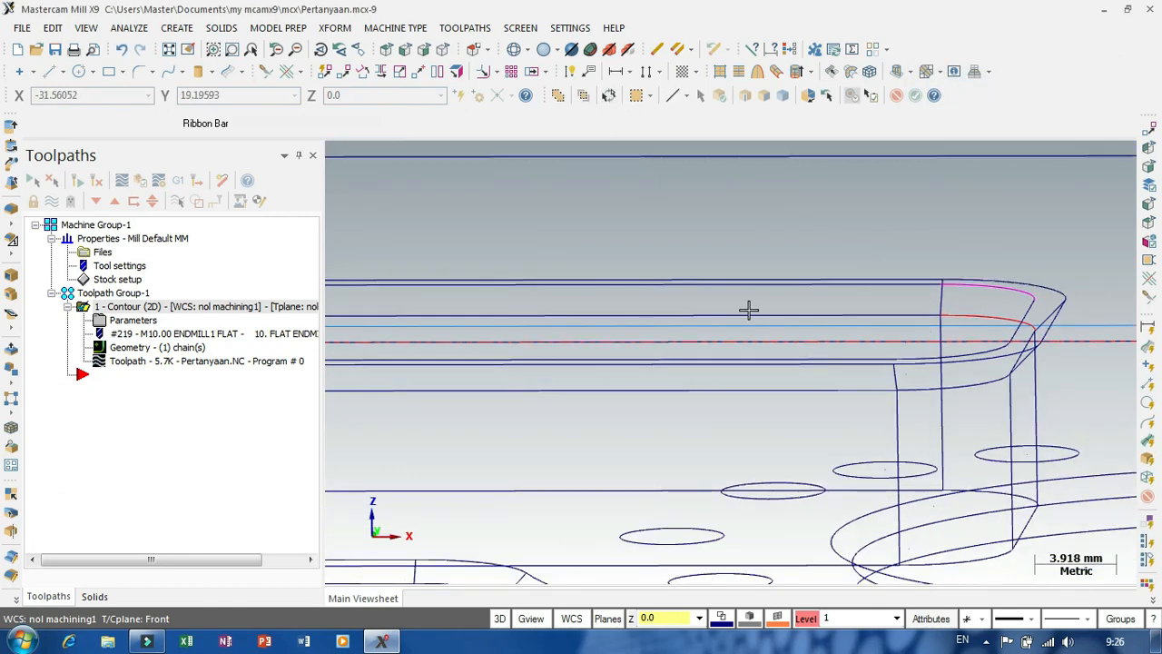
- Make the hidden level with the plate solid visible again and examine the copied edges around the pocket's chamfer
click(800, 626)
scroll(689, 411, down, 9)
middle_drag(734, 290, 734, 318)
scroll(822, 226, down, 17)
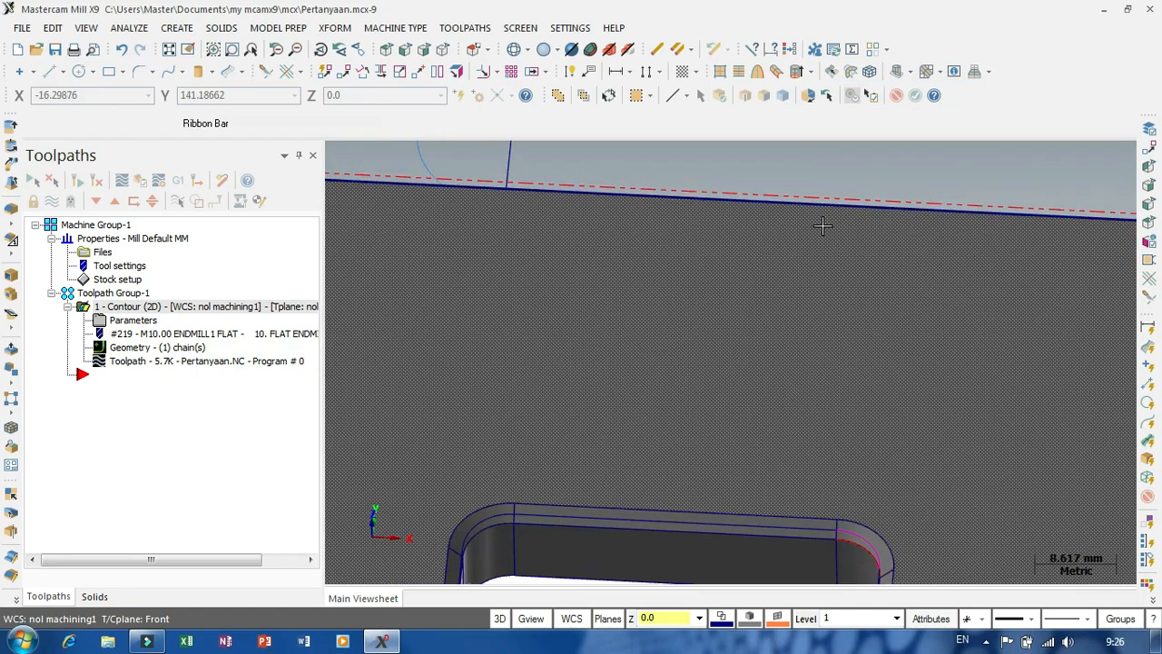
scroll(791, 387, up, 14)
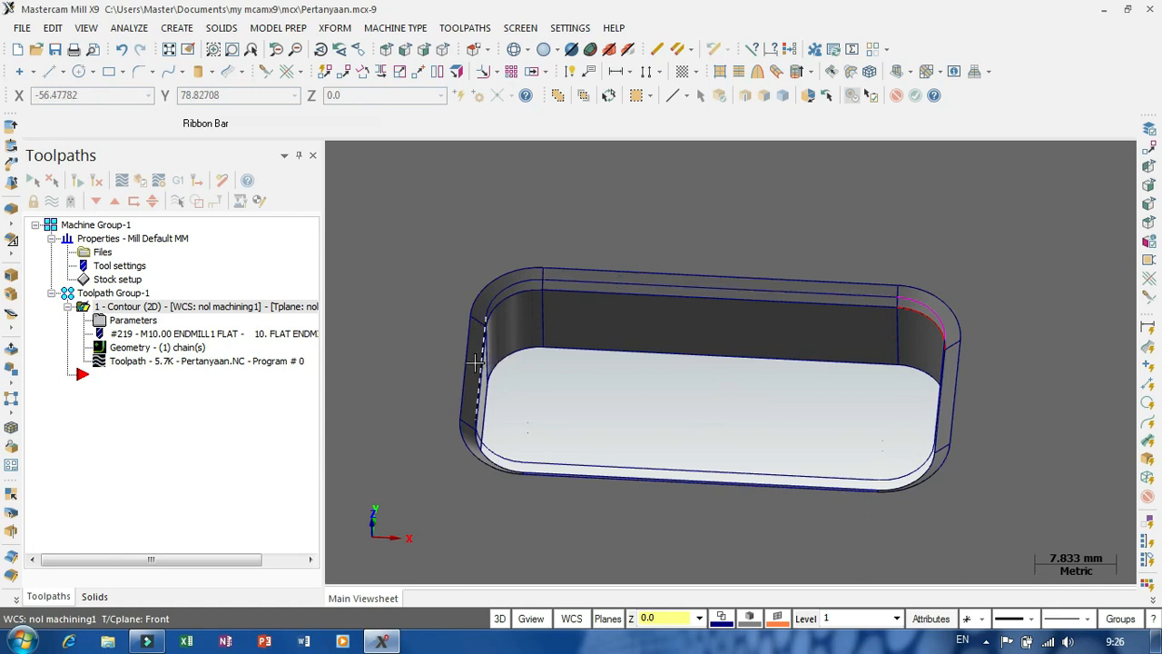
scroll(742, 359, down, 1)
mouse_move(720, 385)
middle_down()
mouse_move(690, 357)
mouse_move(656, 365)
mouse_move(661, 381)
mouse_move(635, 350)
mouse_move(550, 300)
middle_up()
scroll(706, 435, up, 2)
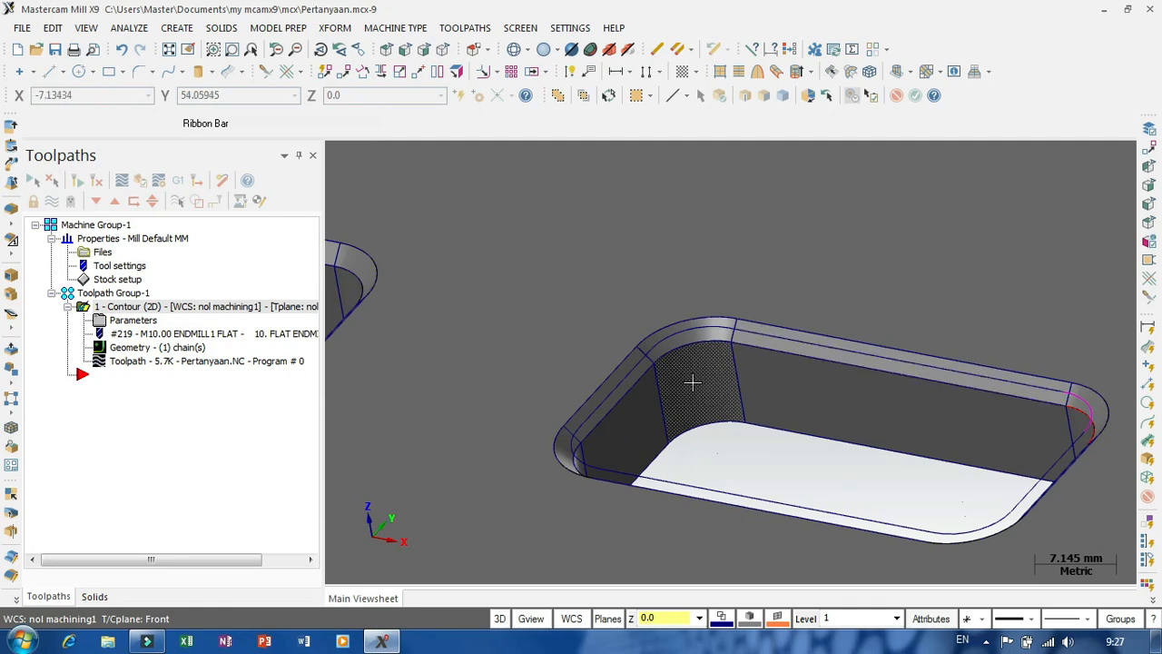
- Open the Plane Manager for defining a construction plane on the pocket with the copied edge loop
scroll(651, 402, up, 1)
scroll(600, 295, down, 1)
scroll(670, 438, up, 1)
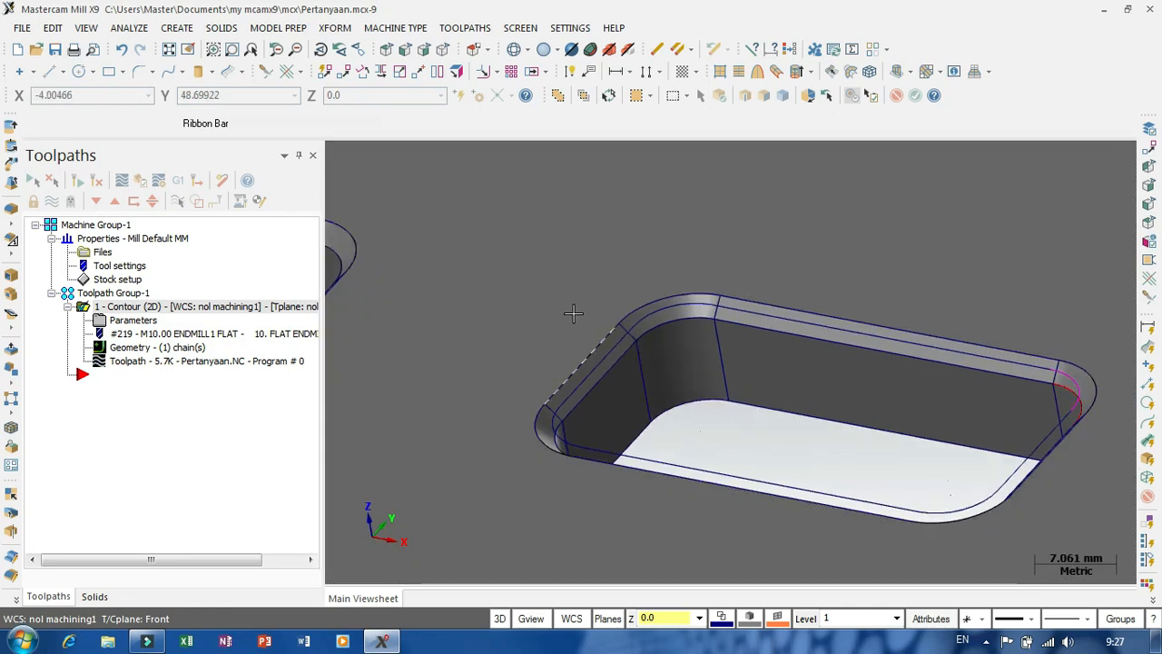
scroll(573, 314, down, 1)
scroll(610, 359, down, 2)
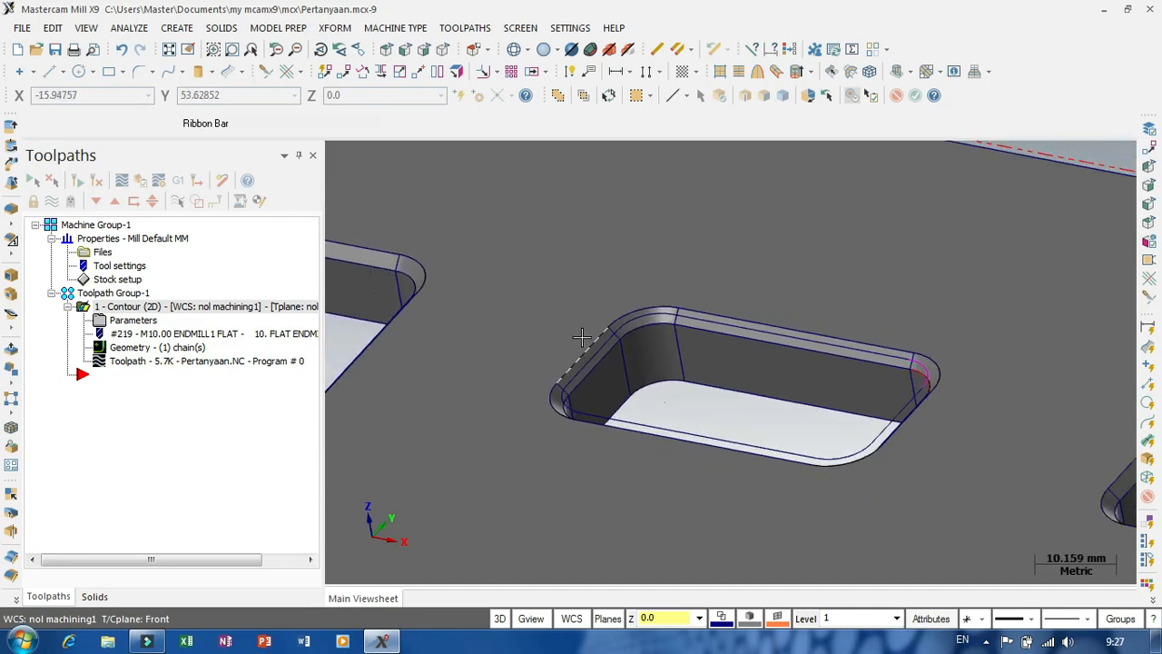
scroll(620, 379, up, 2)
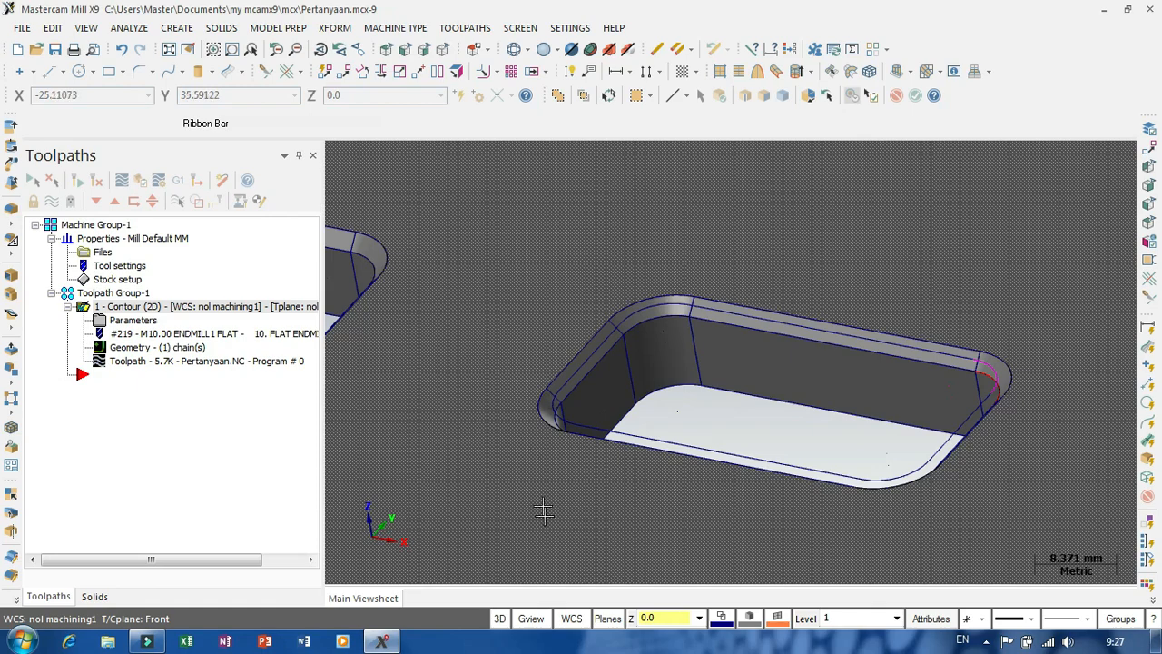
click(534, 622)
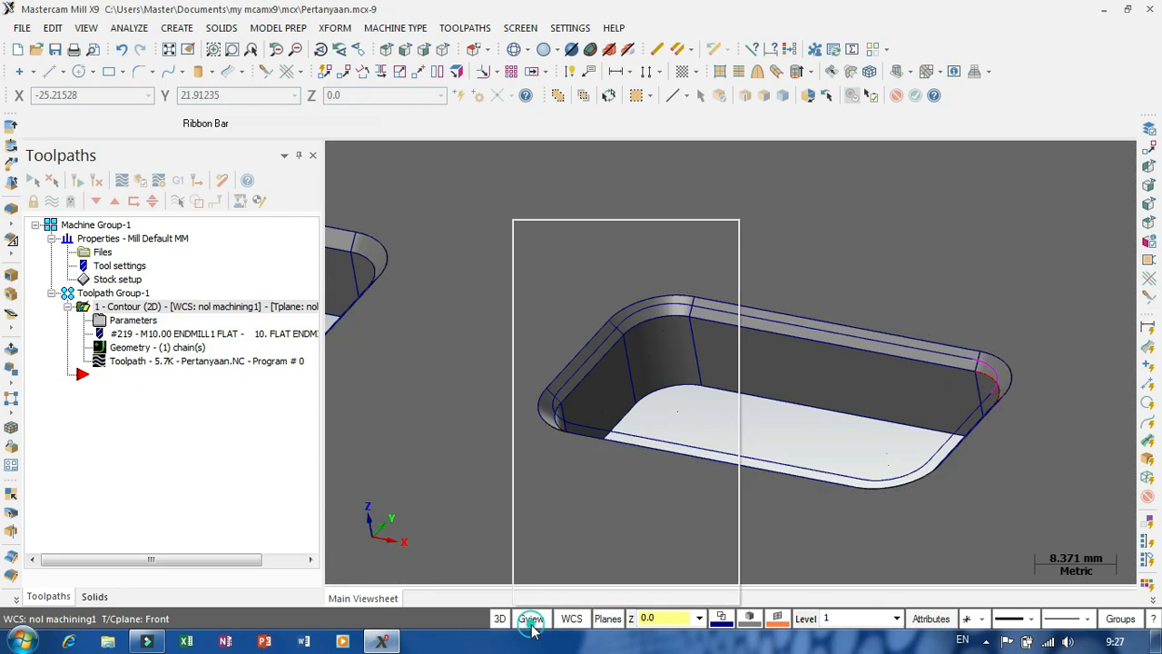
click(548, 570)
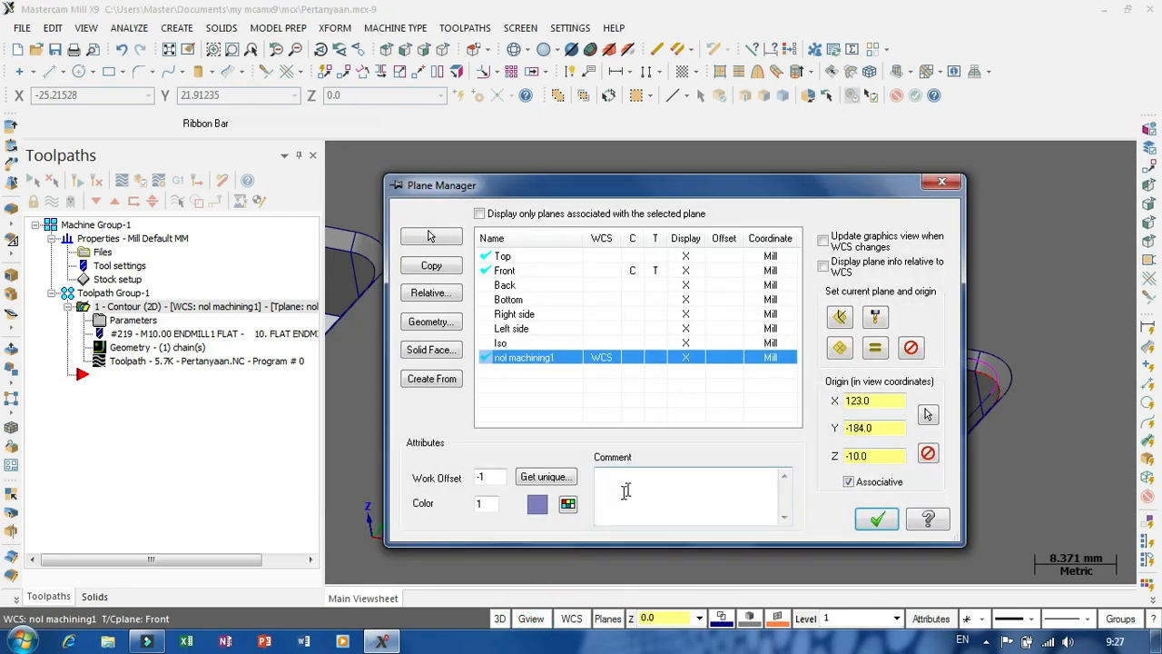
click(432, 324)
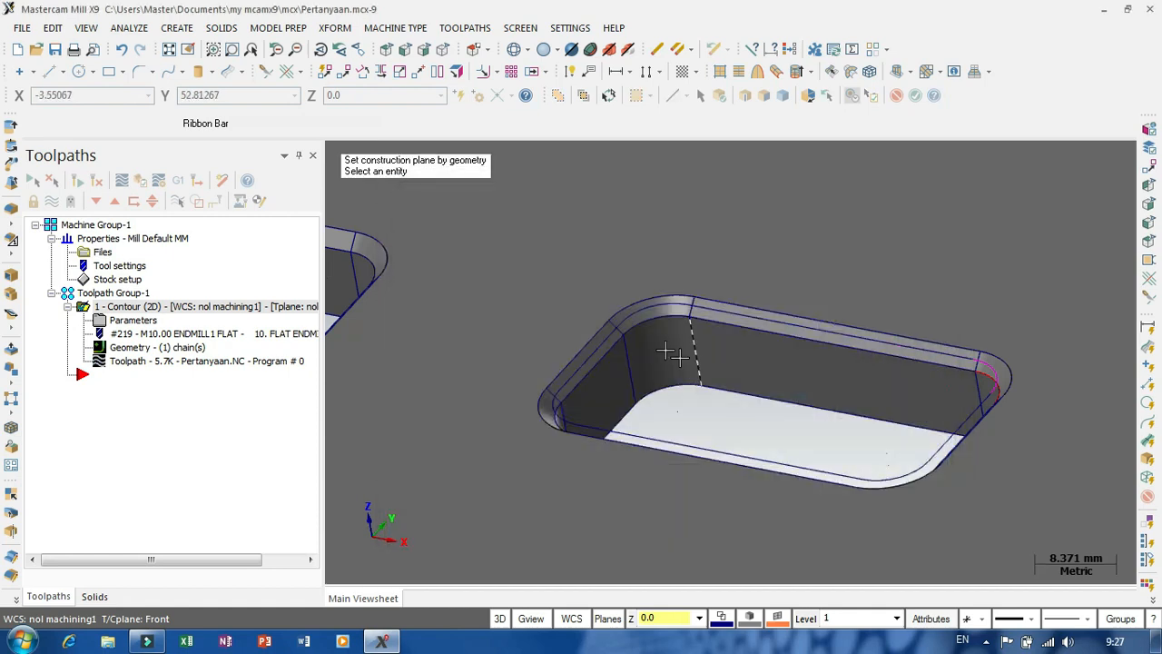
click(596, 344)
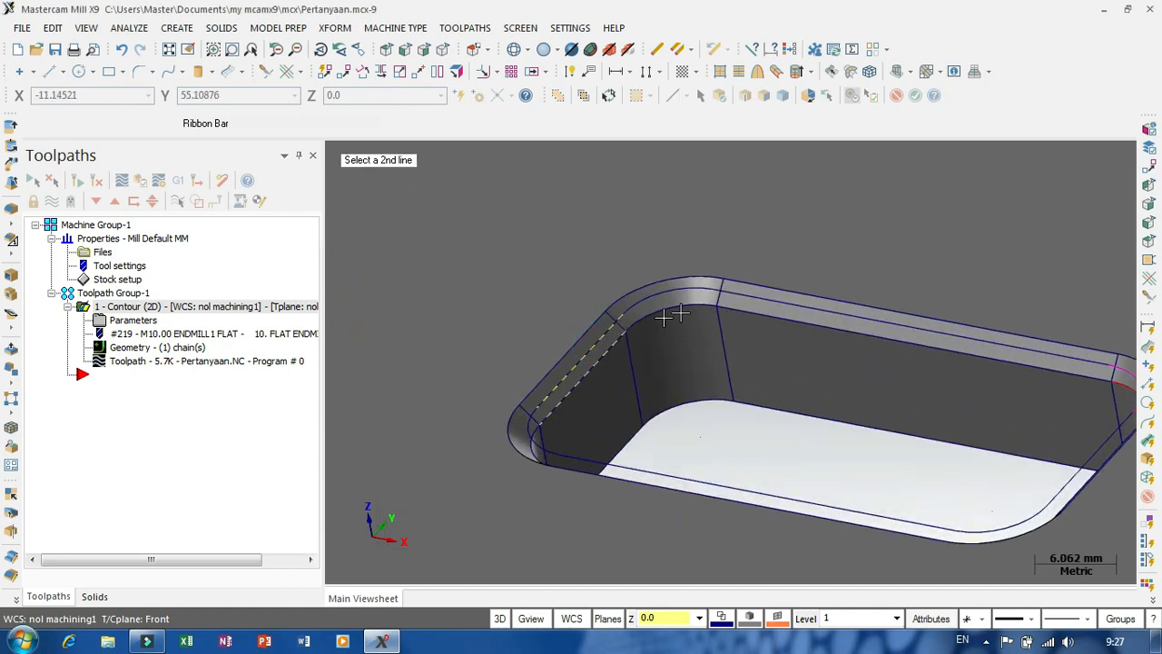
click(776, 299)
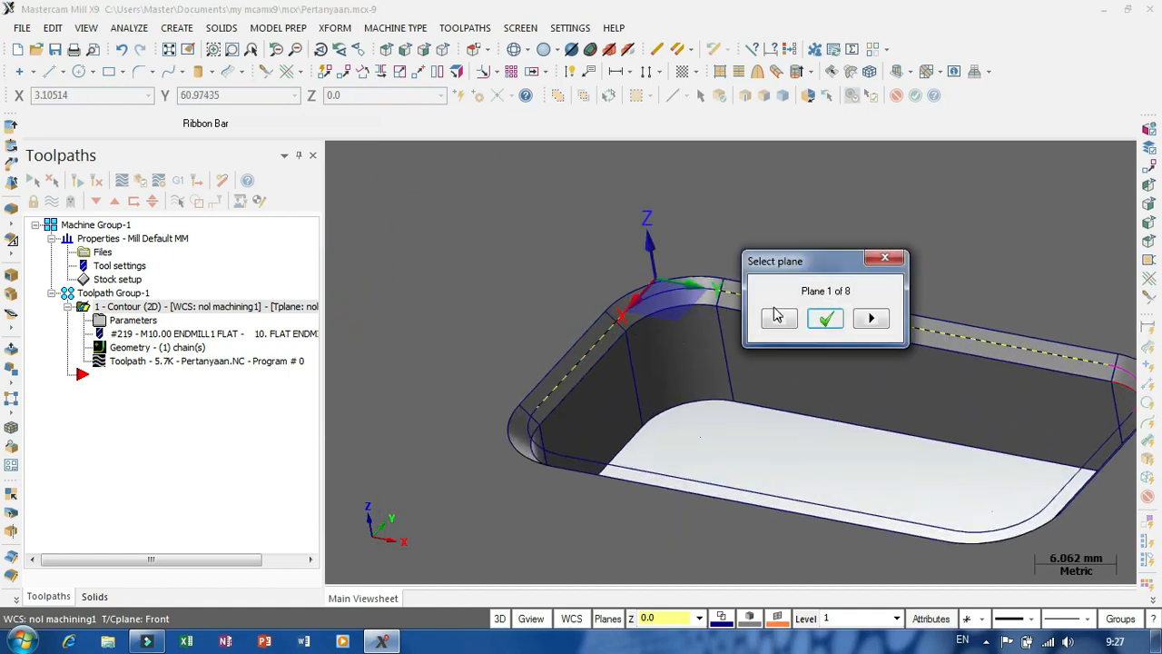
click(867, 319)
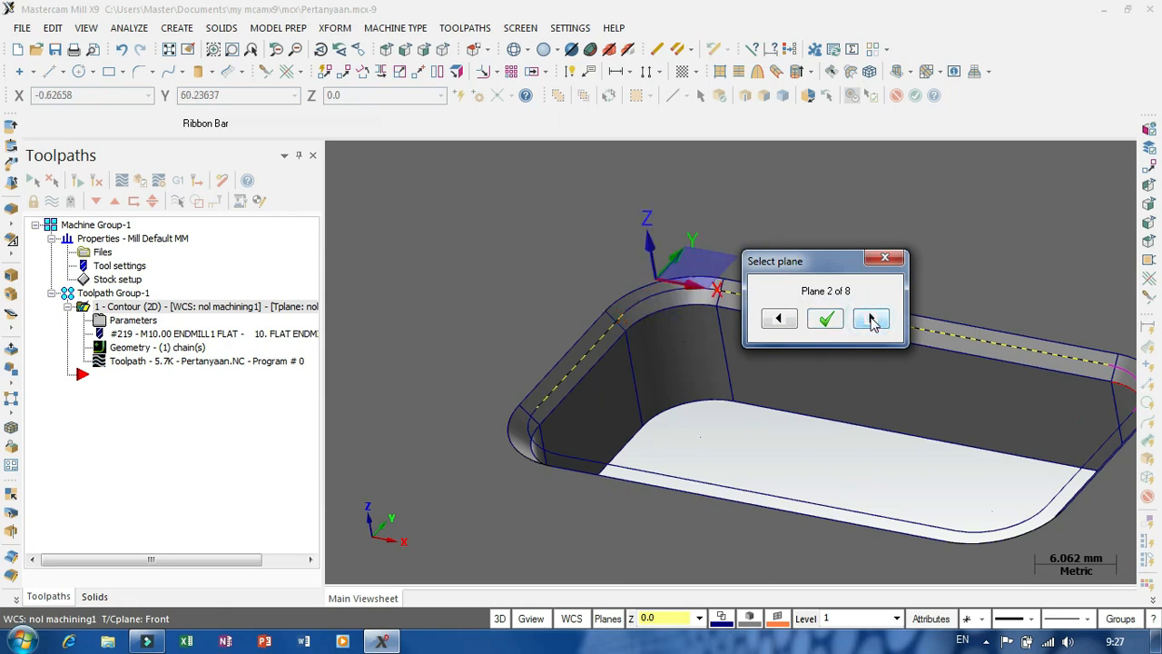
click(871, 319)
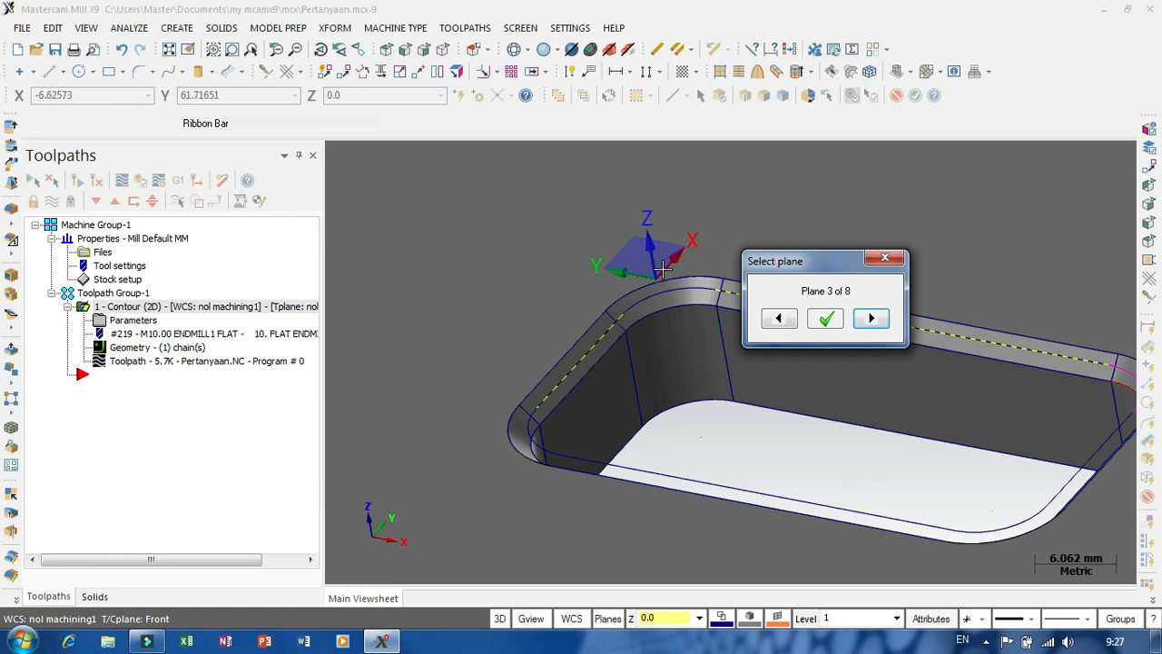
click(868, 319)
click(869, 319)
click(868, 318)
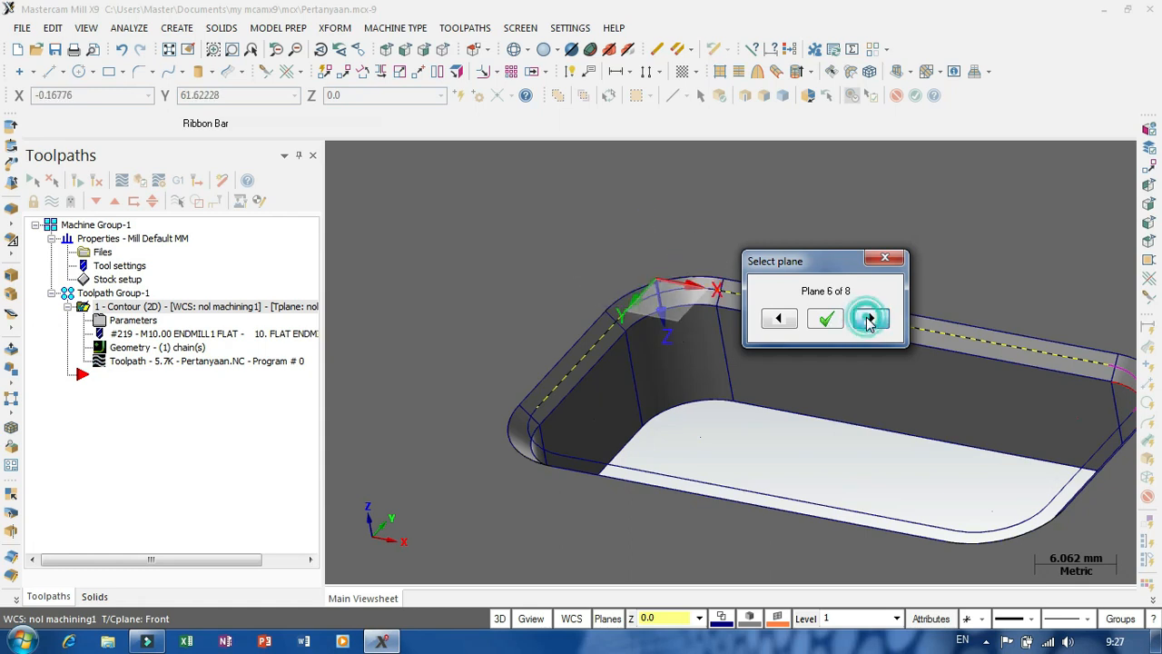
click(869, 319)
click(868, 320)
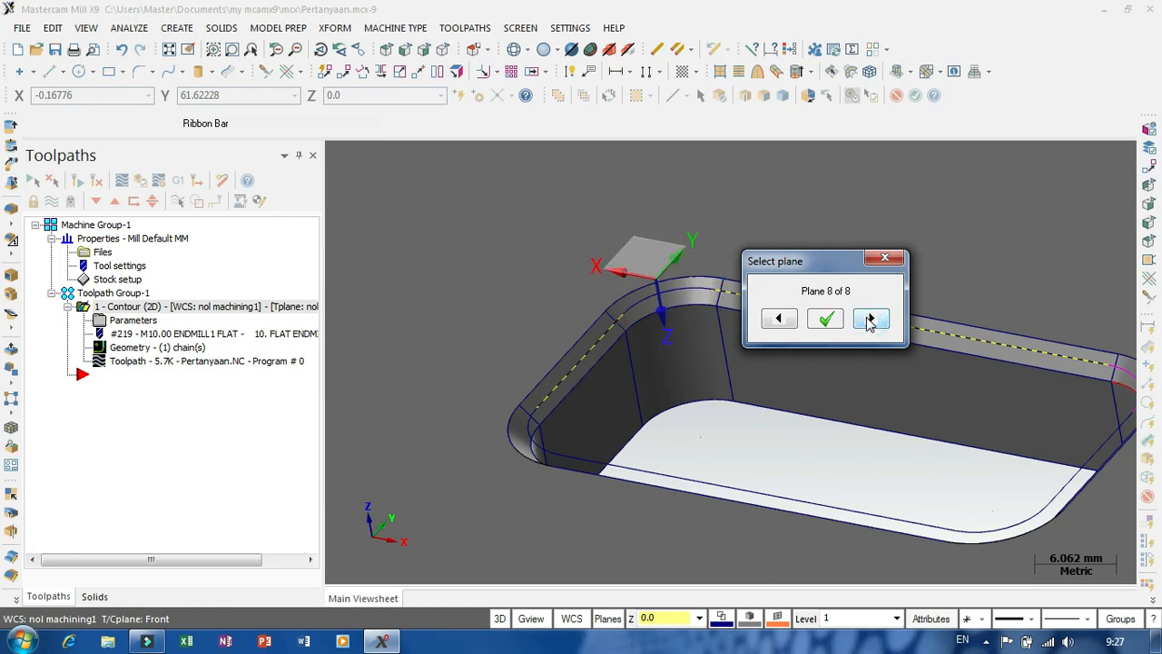
click(869, 320)
click(869, 320)
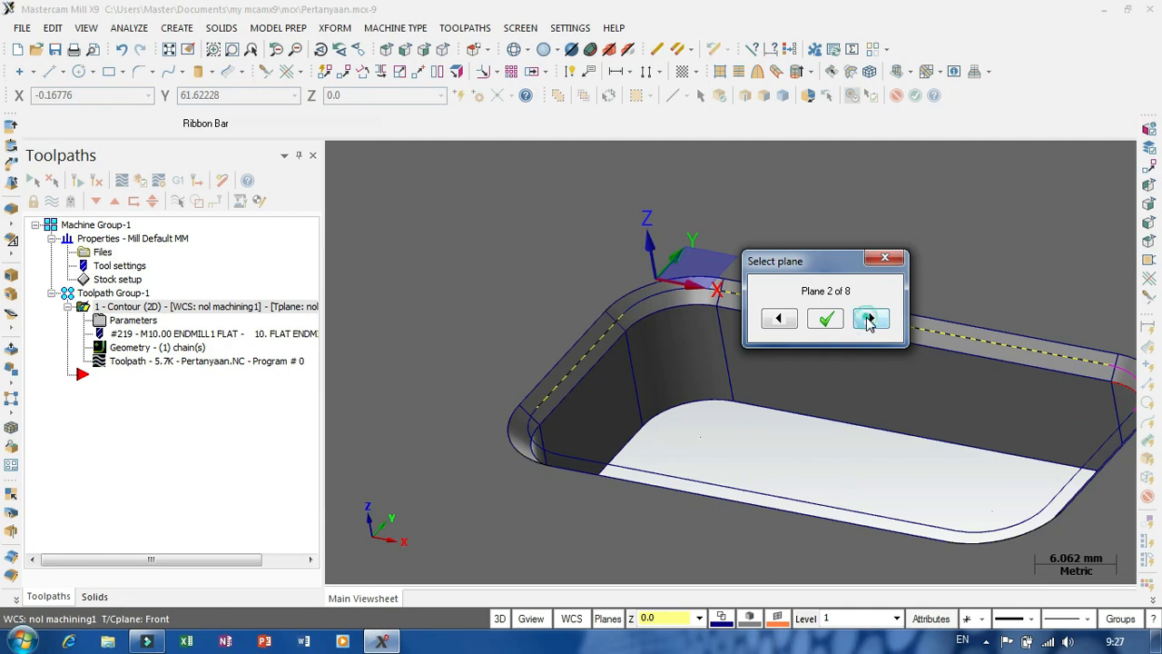
click(868, 320)
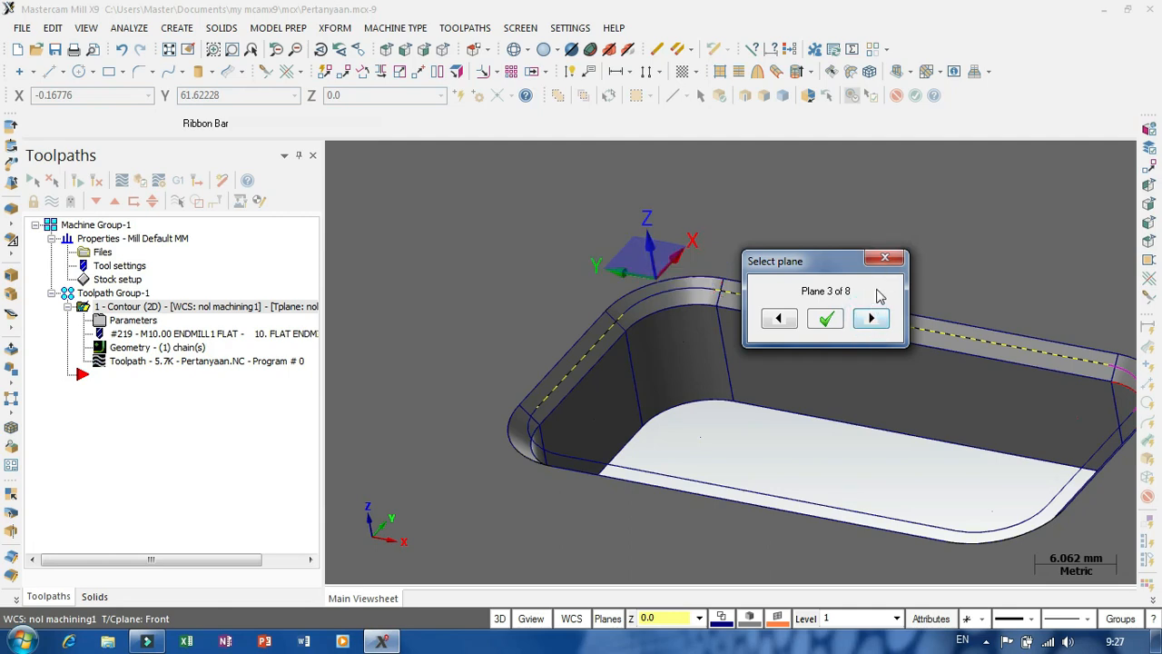
click(887, 259)
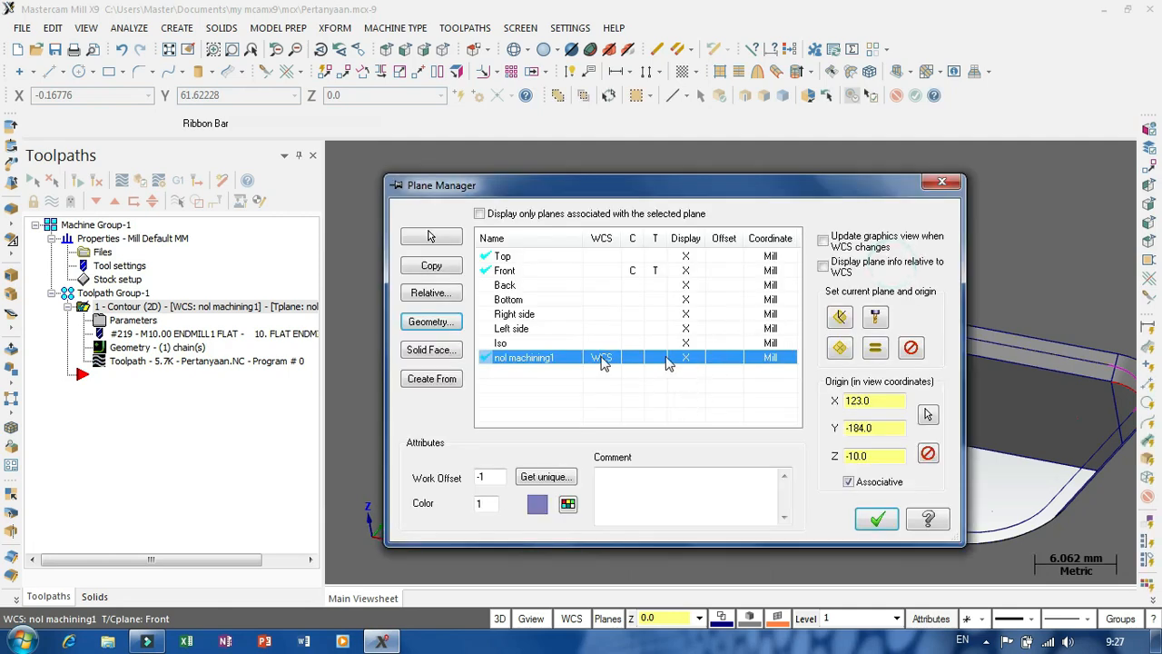
- Define a plane by geometry from the copied loop's long and short straight edges, choosing candidate 7 of 8 with Z up and X along the long edge
click(437, 323)
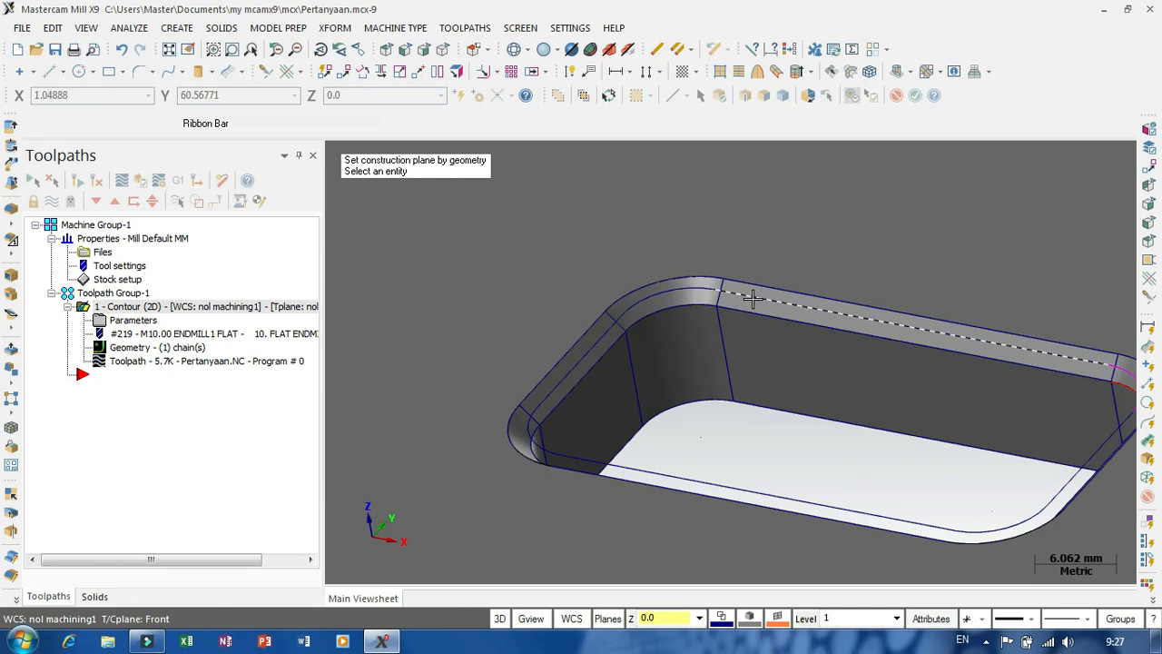
click(751, 297)
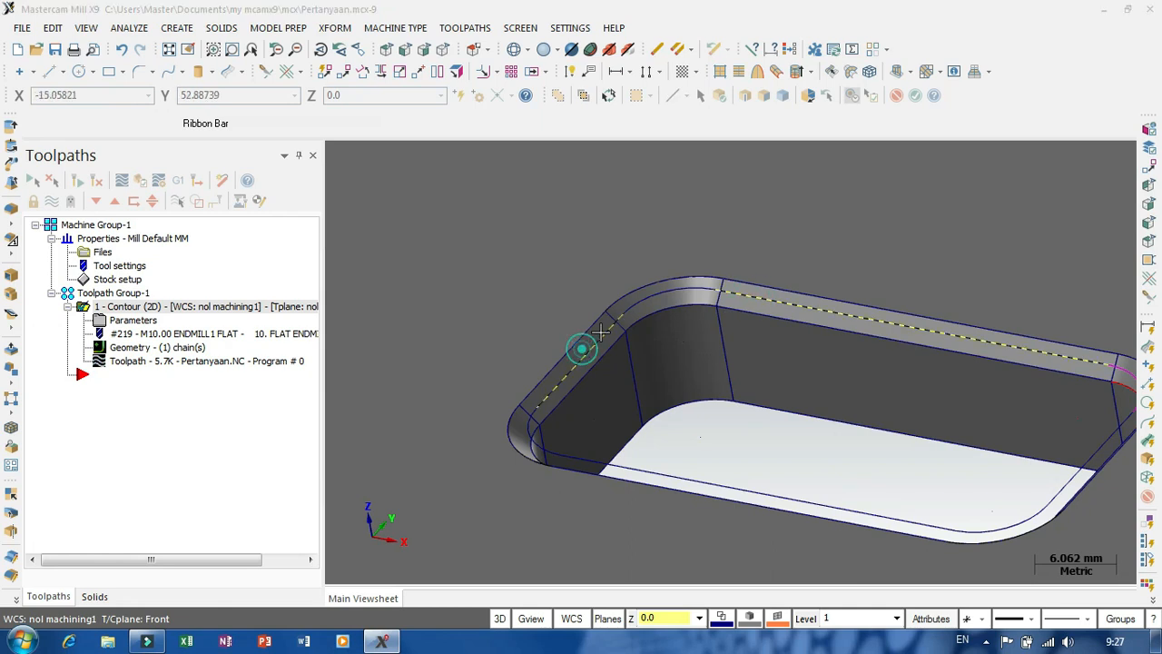
click(586, 337)
click(628, 434)
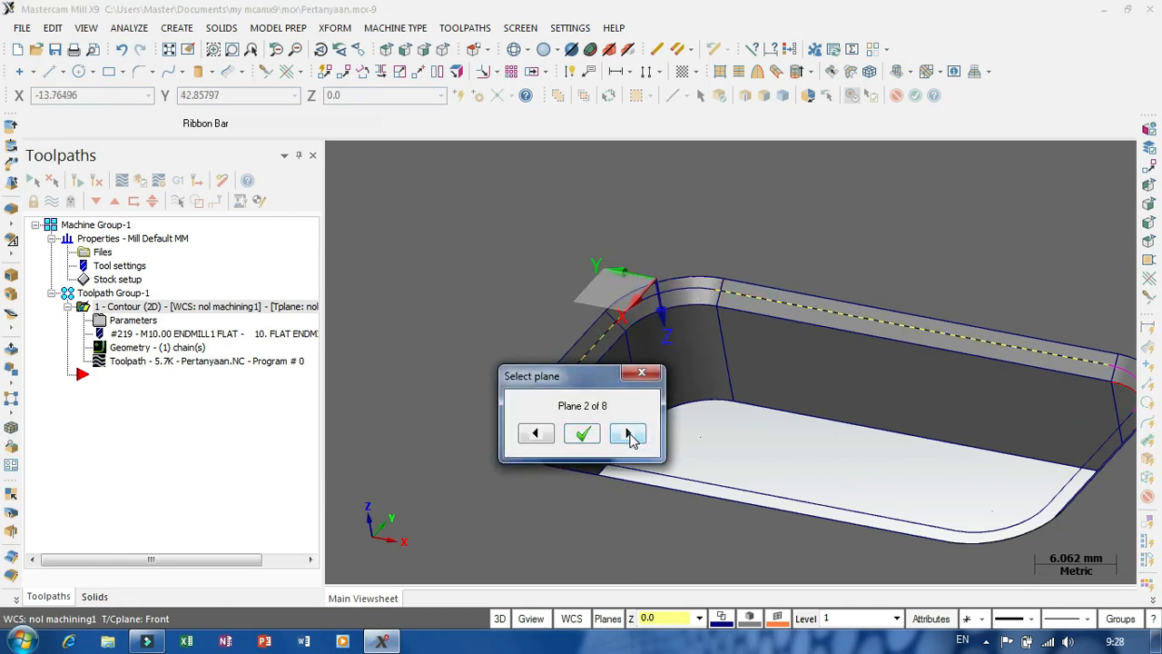
click(627, 434)
click(628, 434)
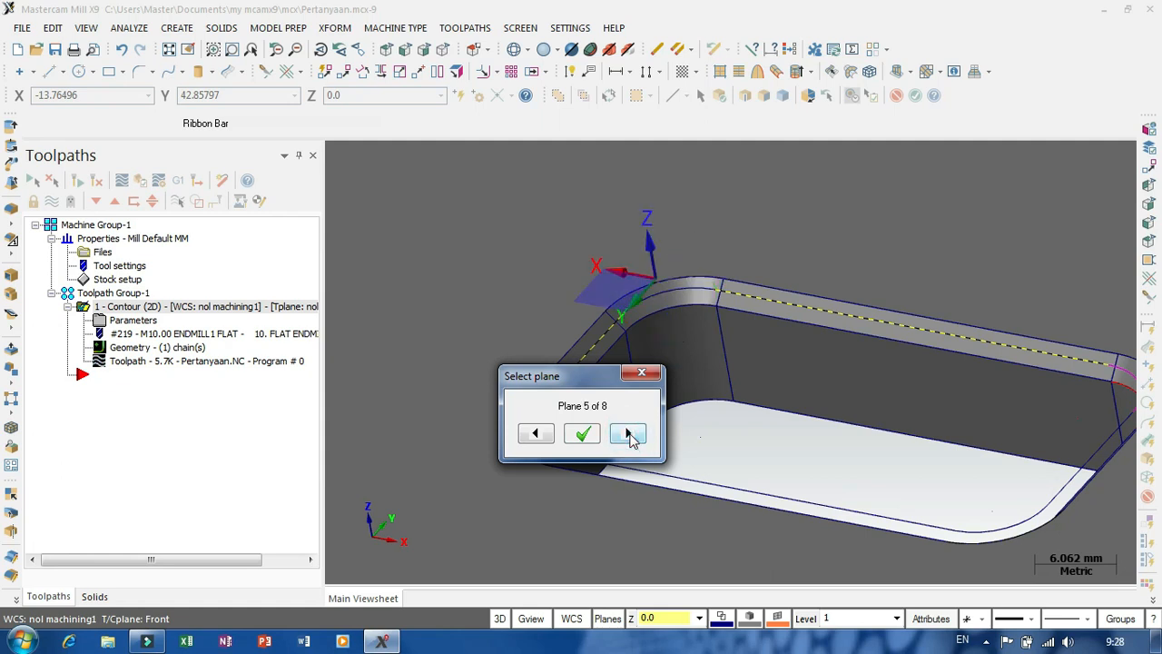
click(628, 434)
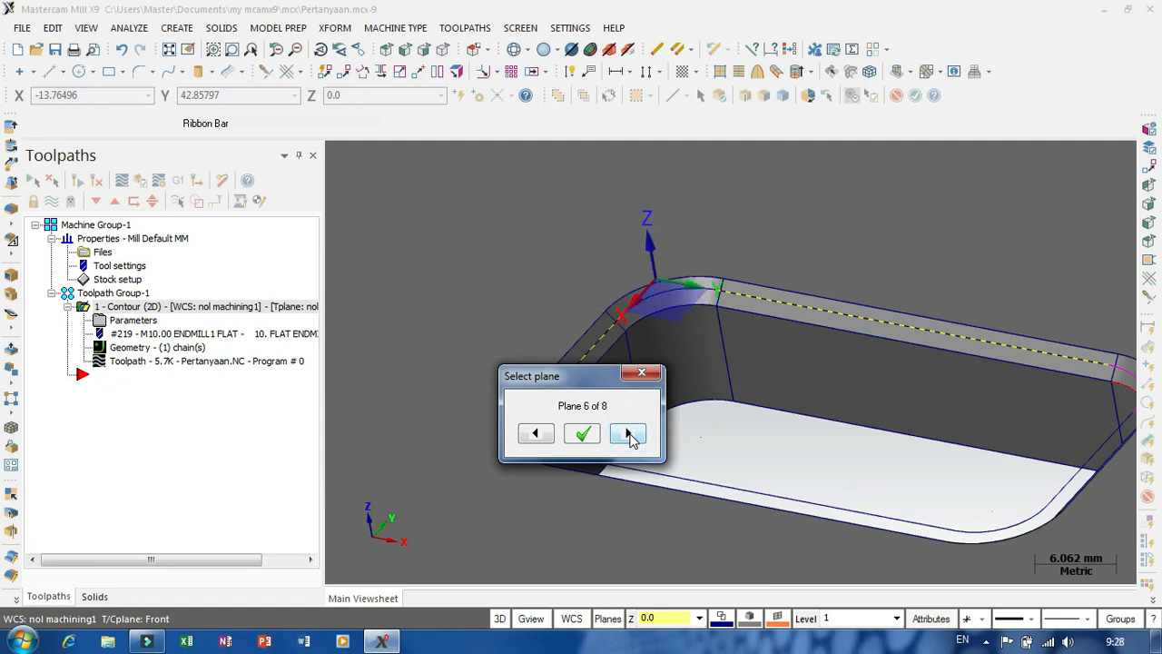
click(628, 434)
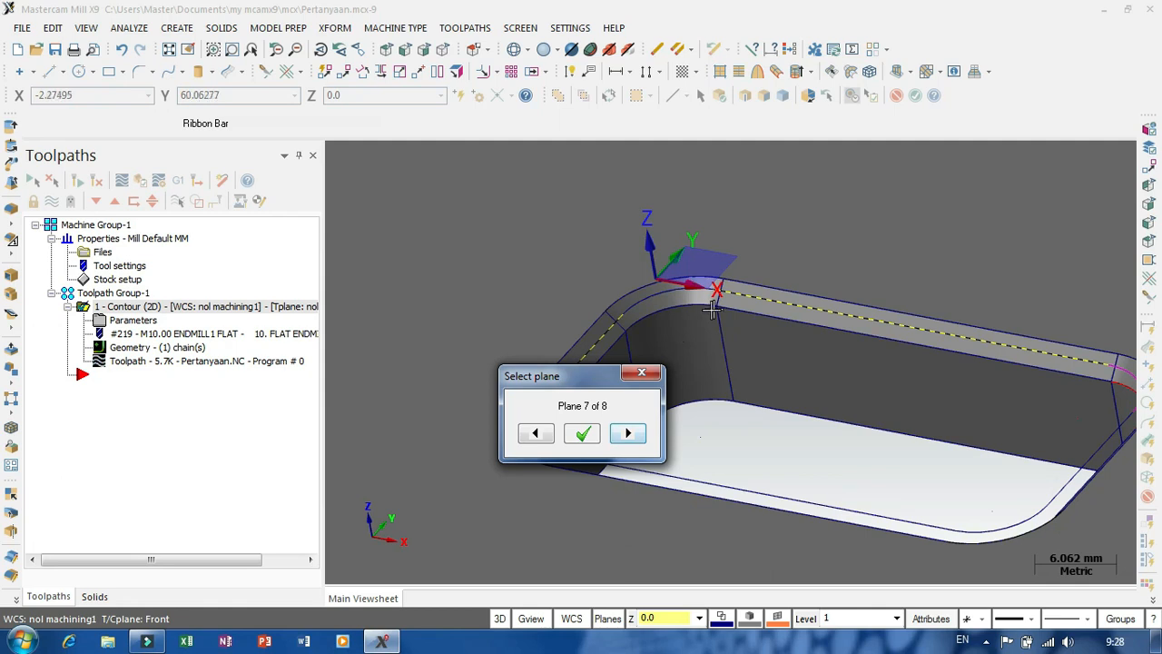
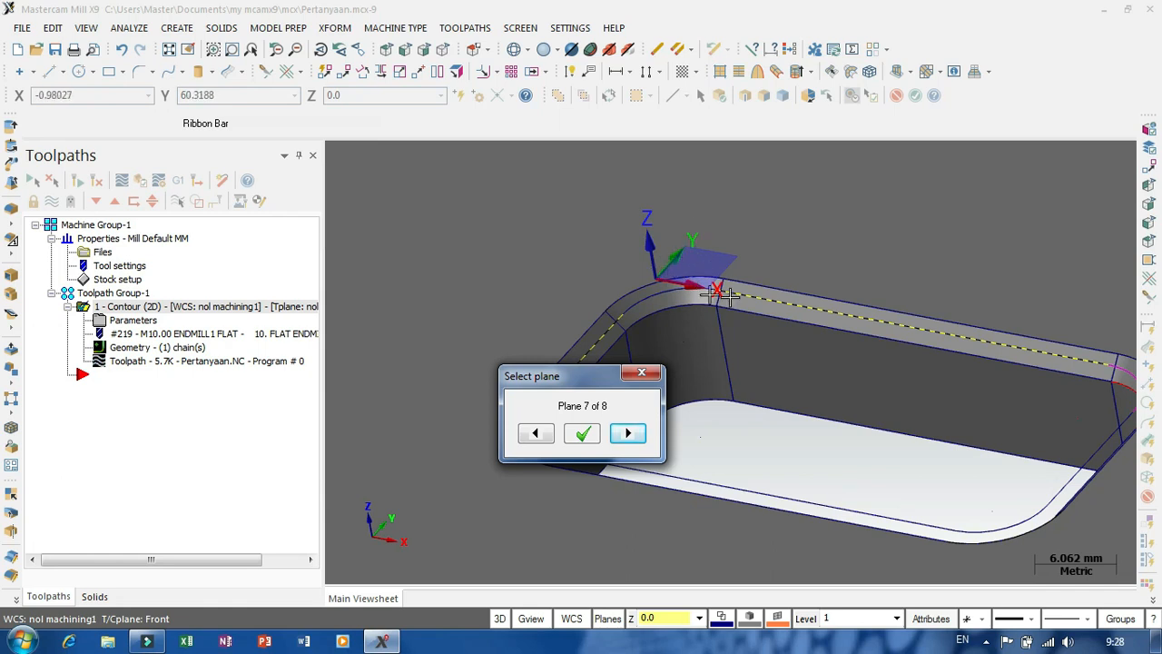
- Examine the proposed plane's origin and axis directions against the whole plate and close up at the pocket corner
scroll(720, 335, down, 3)
scroll(729, 322, down, 5)
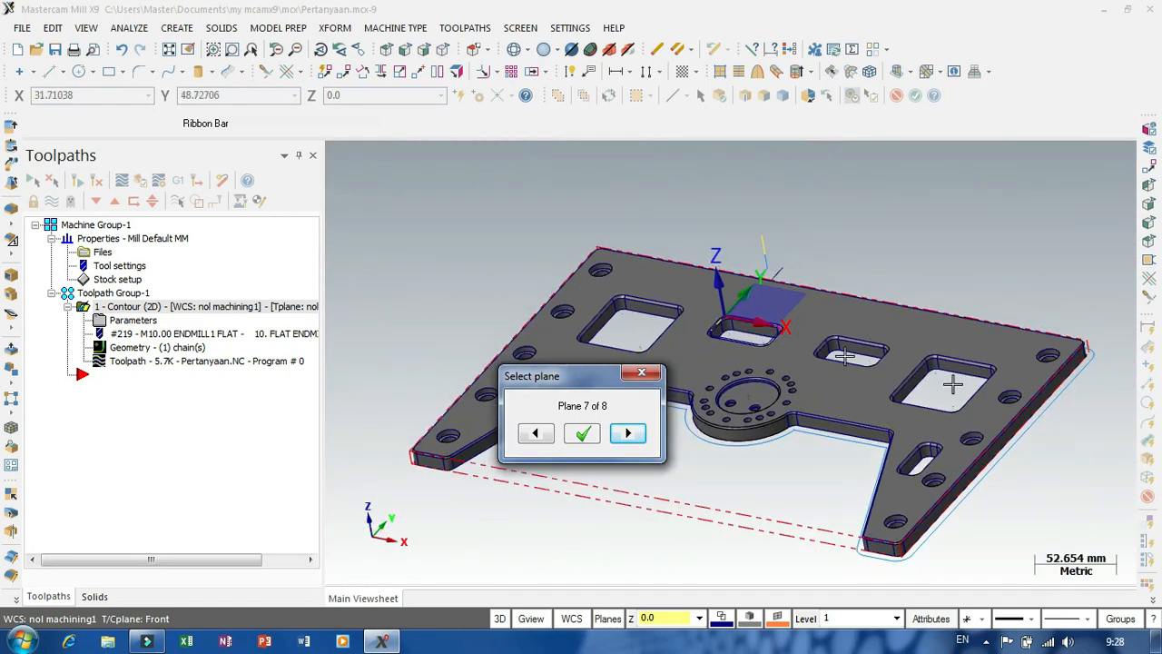
scroll(894, 346, up, 2)
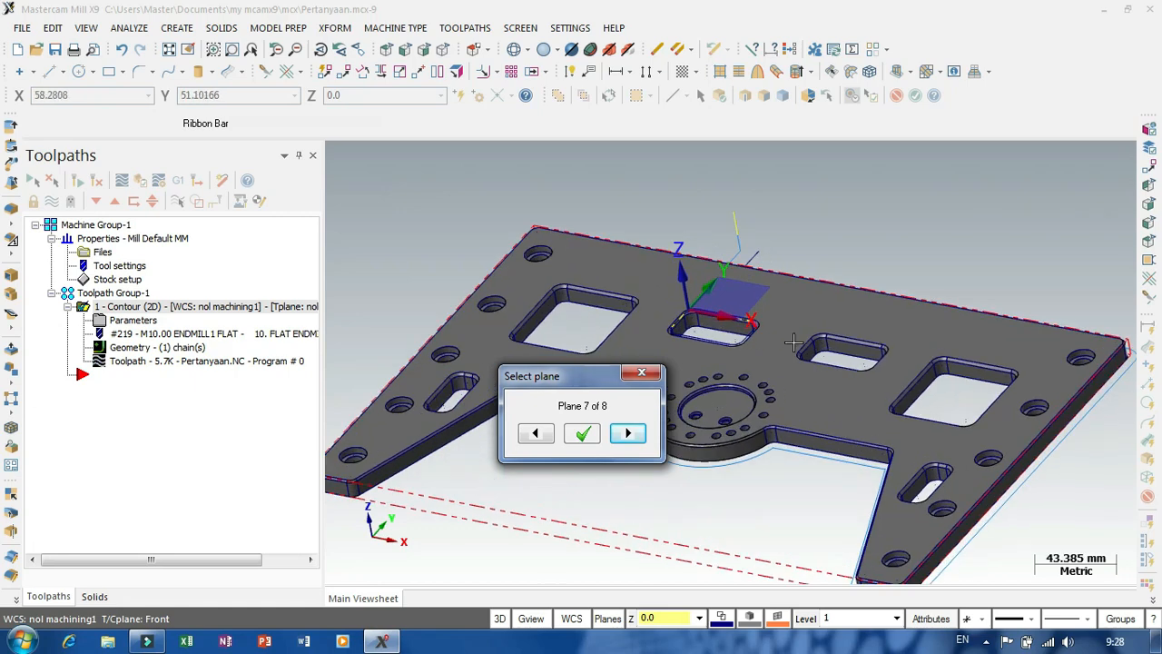
scroll(678, 319, down, 1)
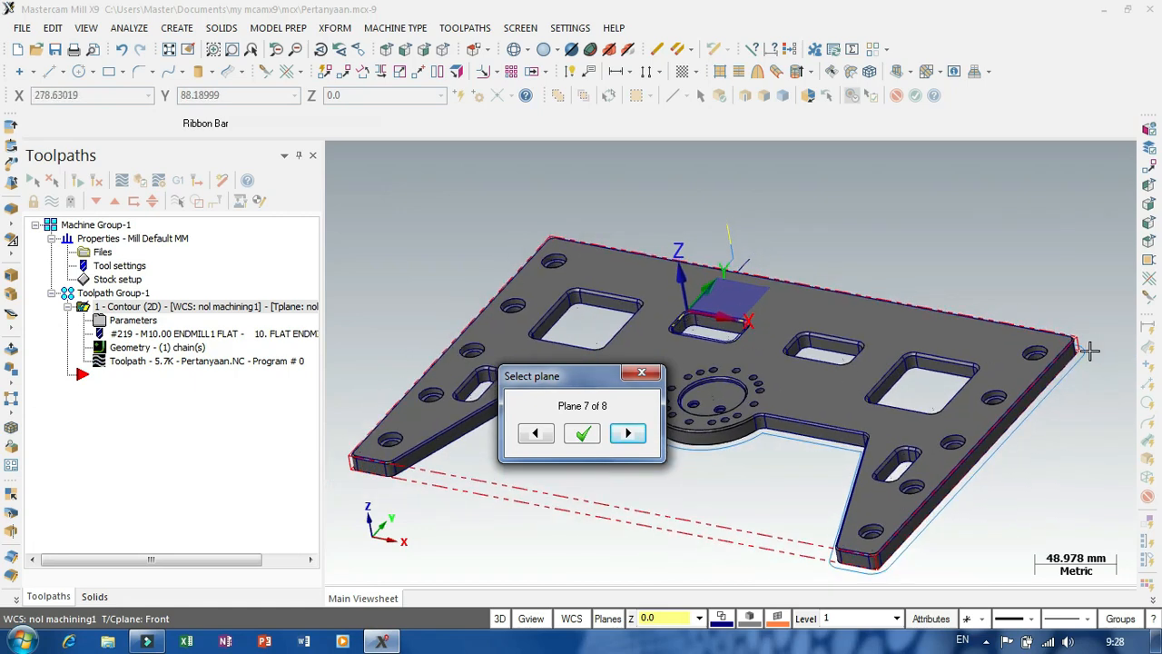
scroll(715, 332, up, 5)
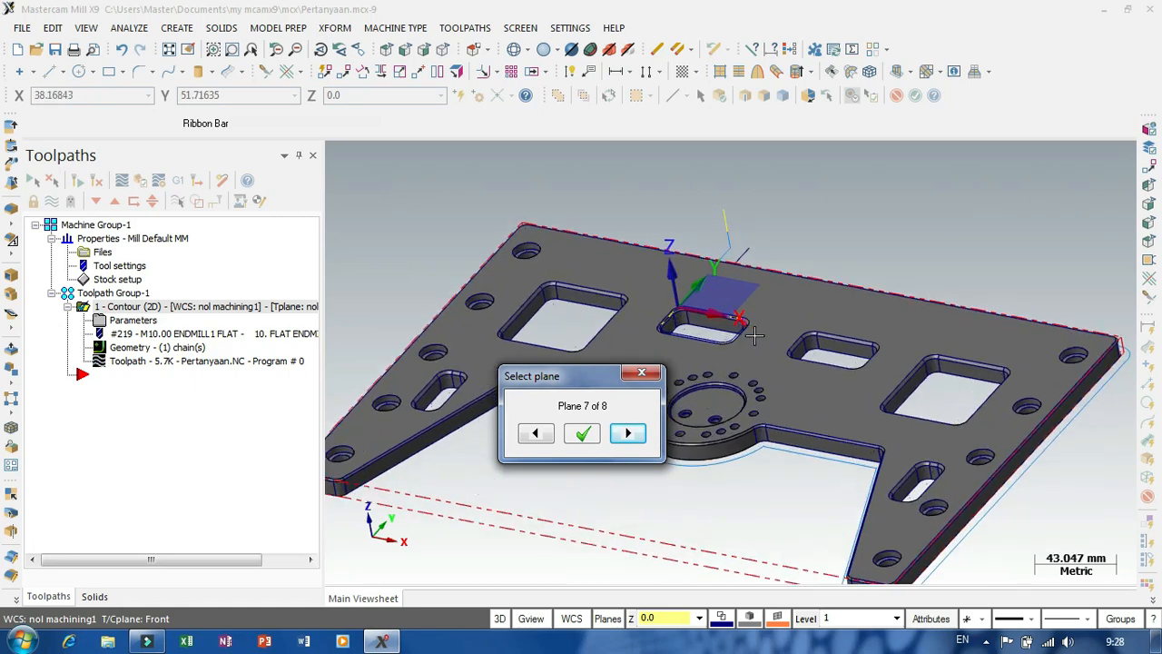
scroll(699, 299, up, 1)
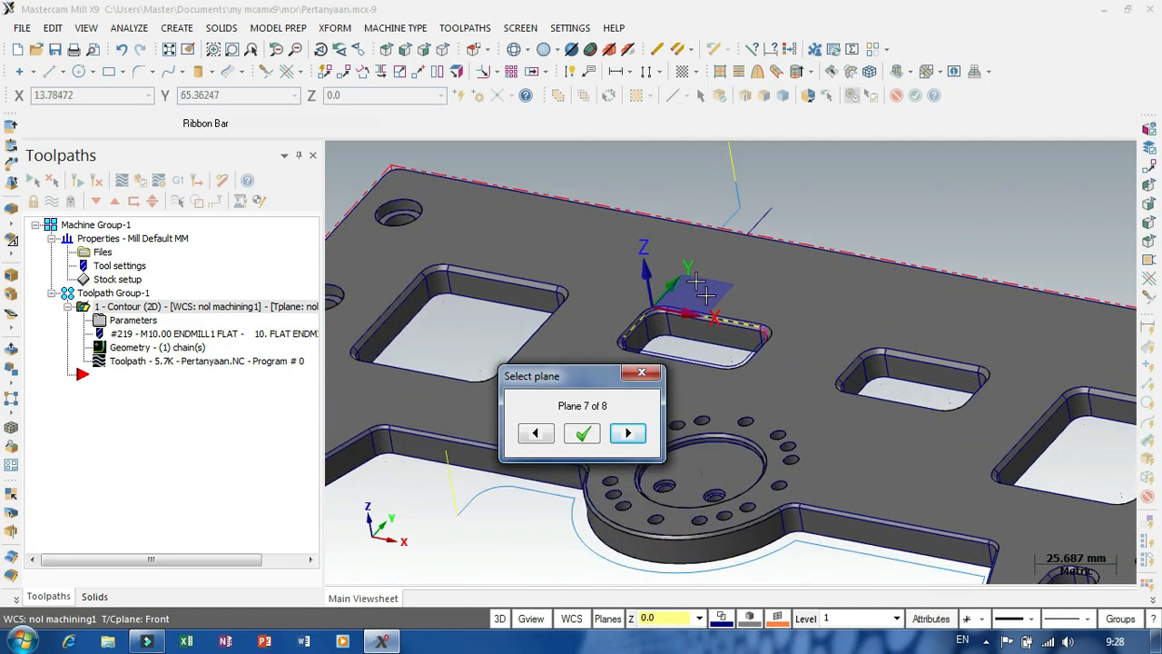
scroll(650, 316, up, 3)
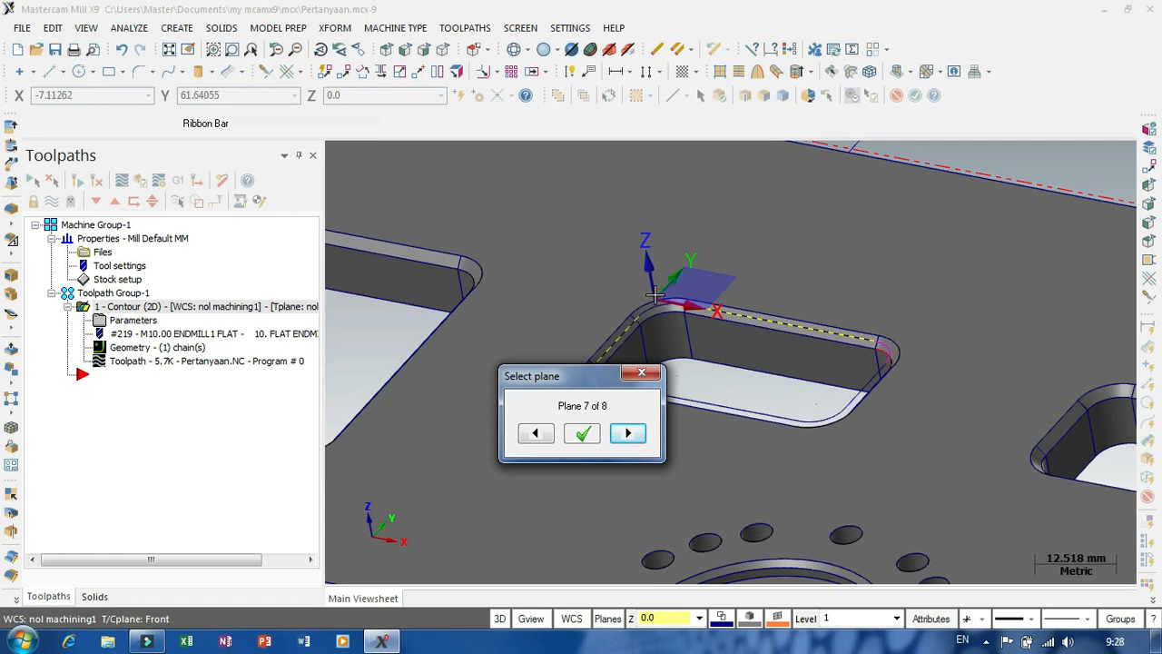
scroll(654, 295, down, 1)
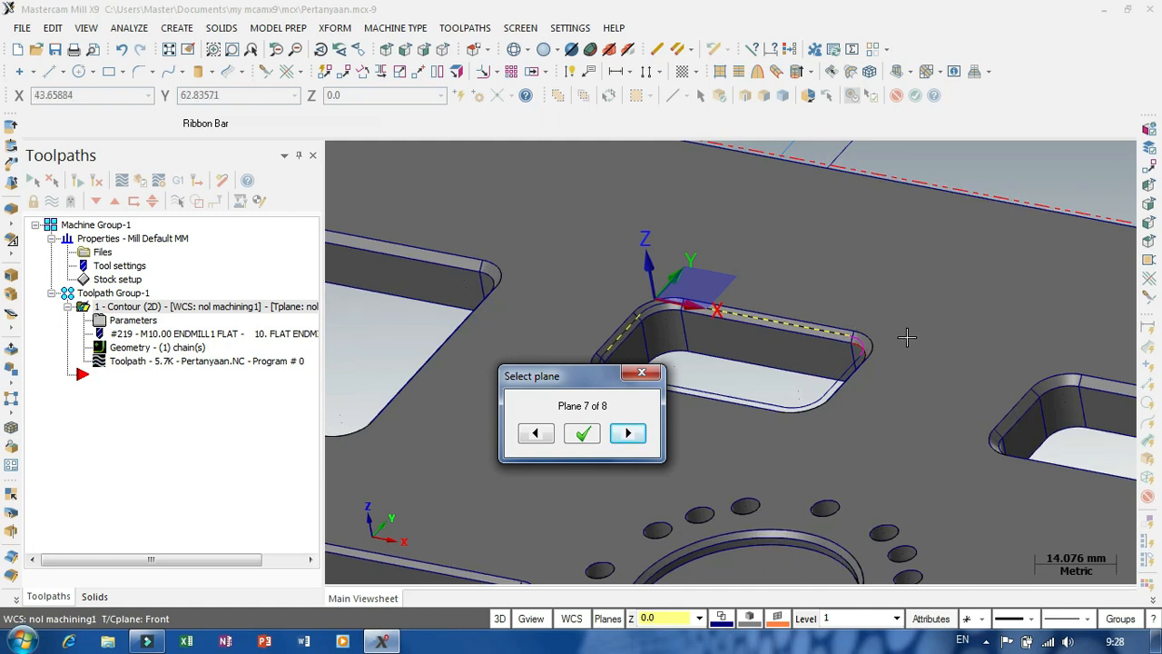
scroll(663, 307, up, 2)
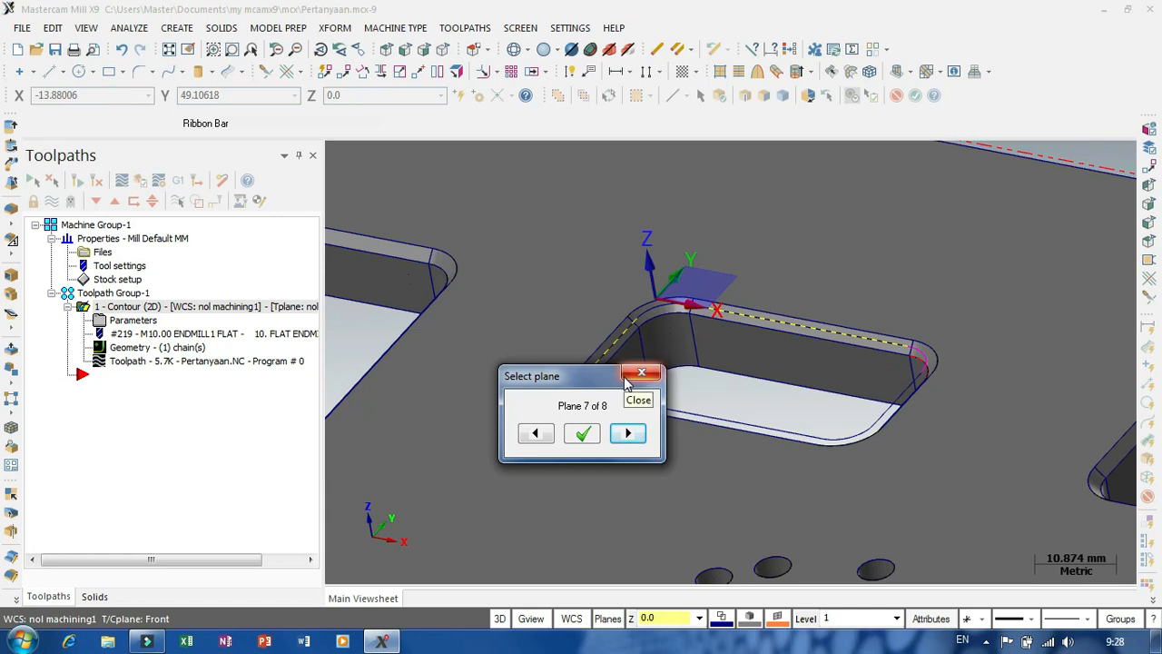
scroll(803, 316, down, 5)
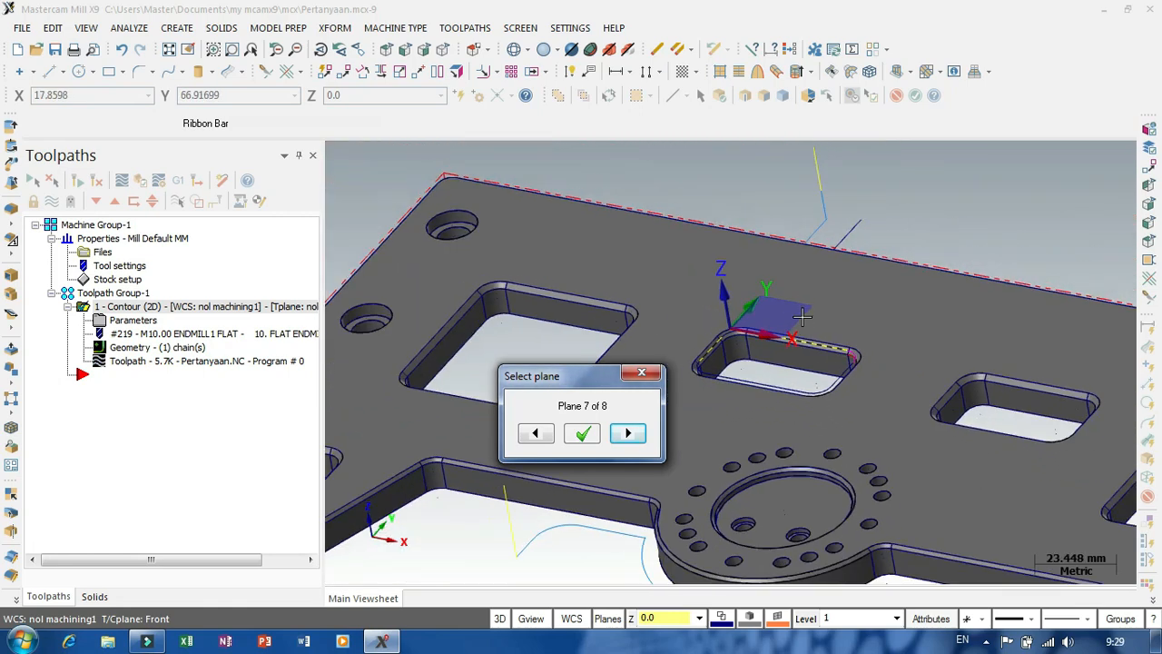
scroll(803, 316, down, 3)
scroll(754, 309, up, 4)
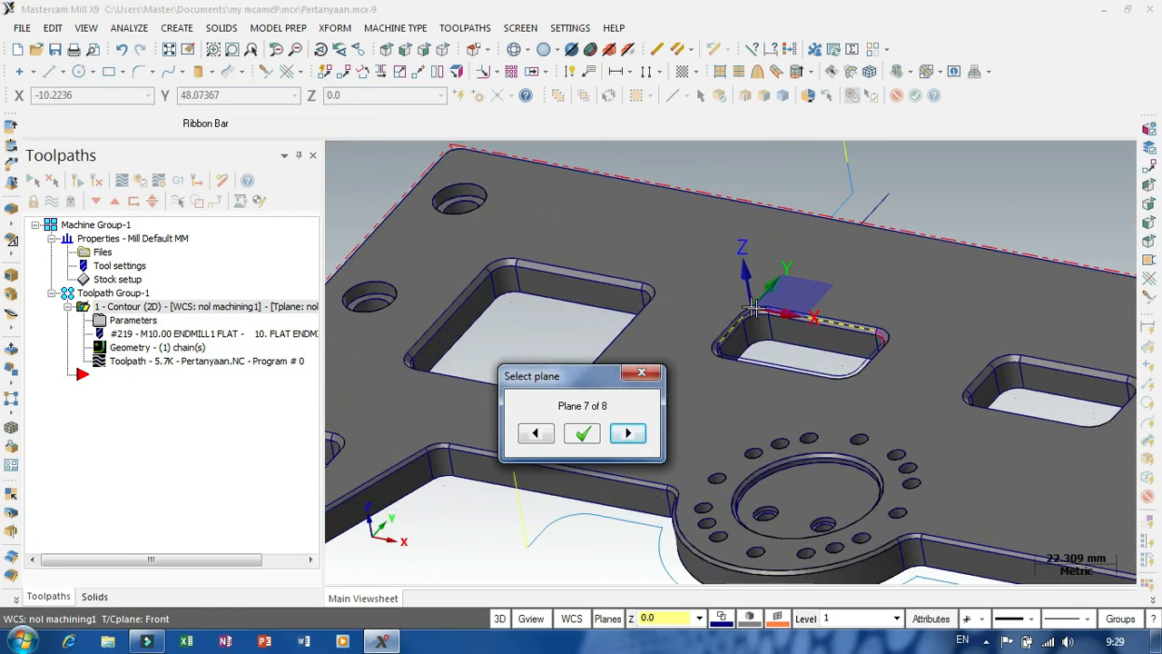
- Accept the plane orientation, name the new plane "pengerjaan machining2" and set it as the WCS
click(583, 435)
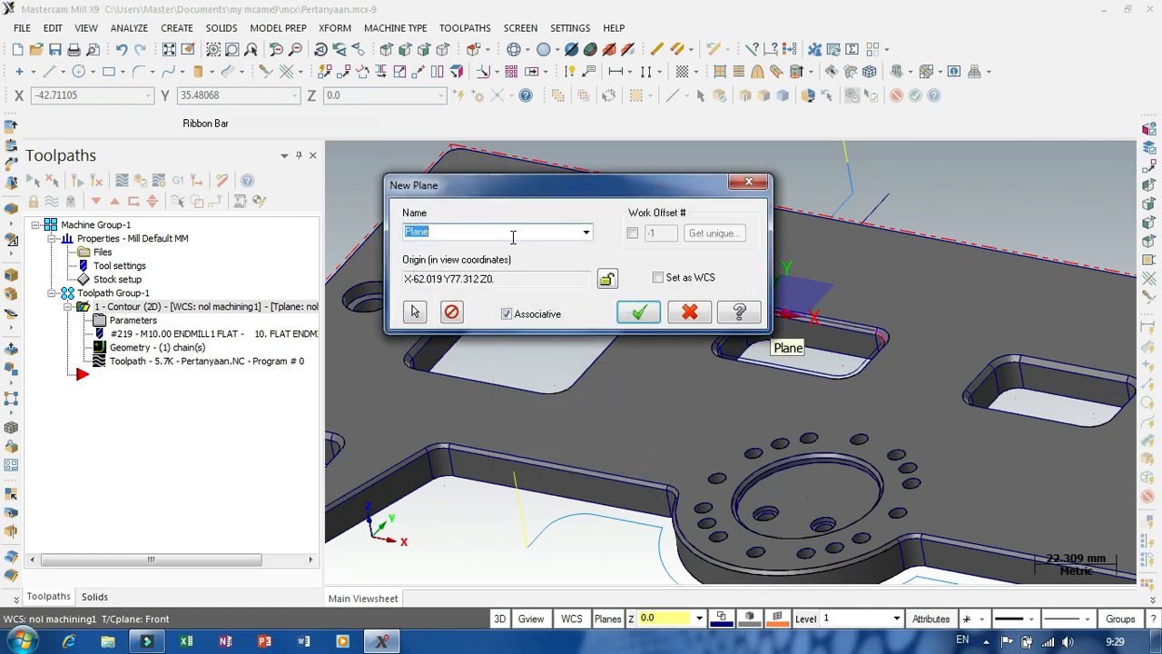
text(pengerjaan machining2)
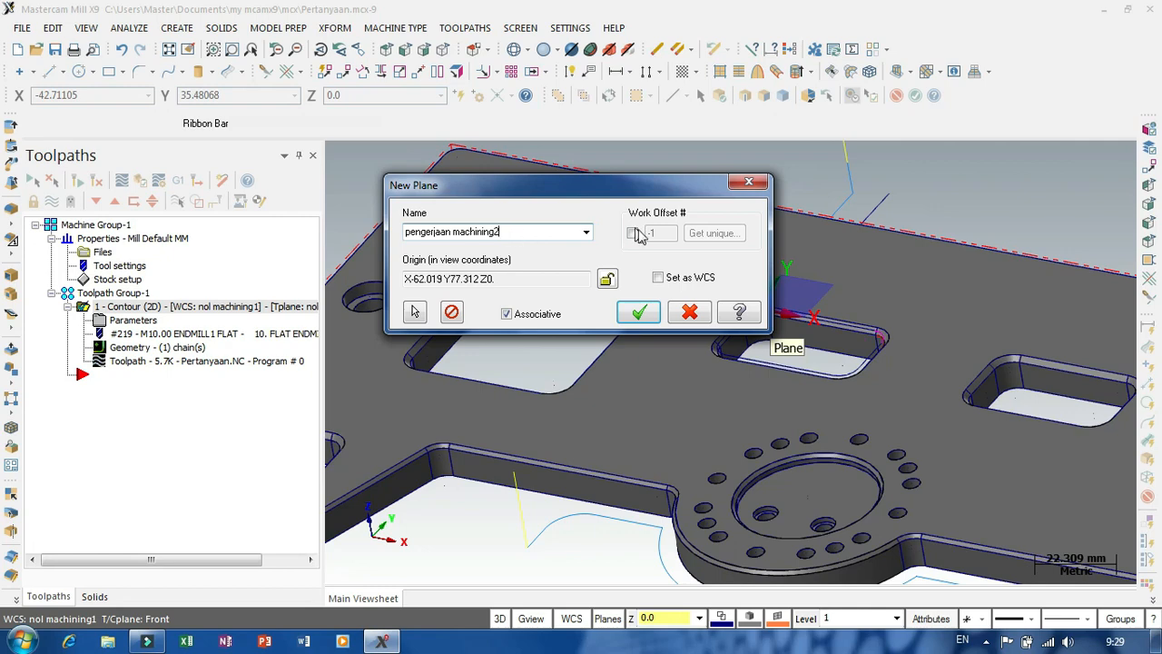
click(658, 277)
click(639, 312)
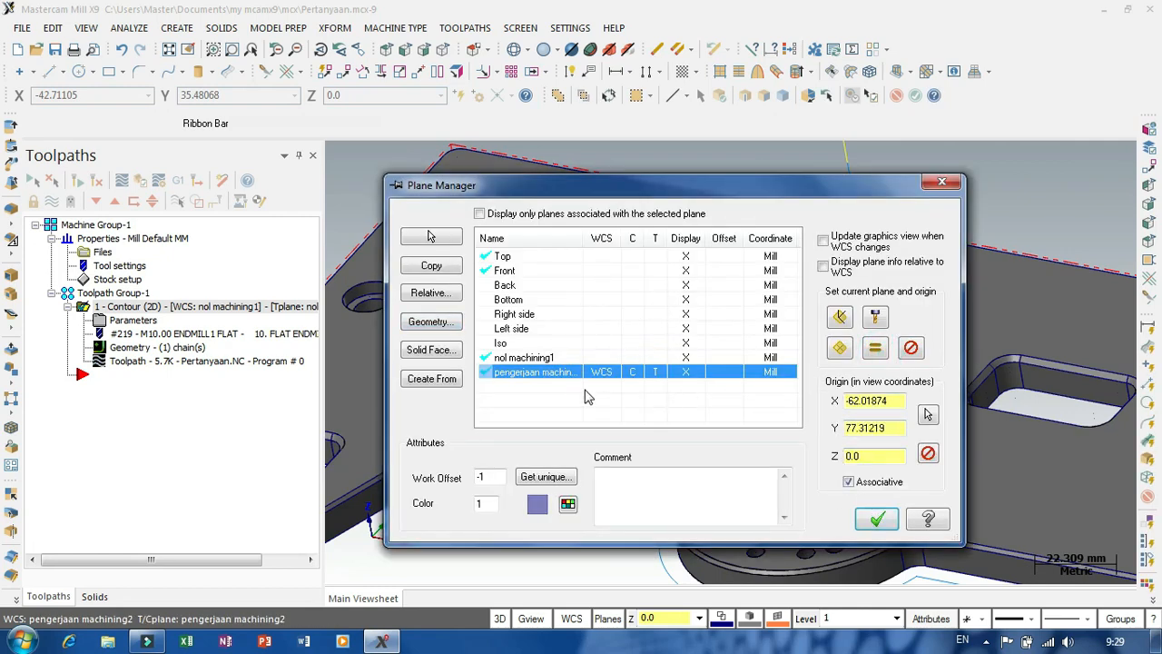
- Accept the plane settings with "pengerjaan machining2" active as WCS, construction plane and tool plane
click(877, 518)
scroll(728, 356, down, 4)
scroll(773, 451, up, 3)
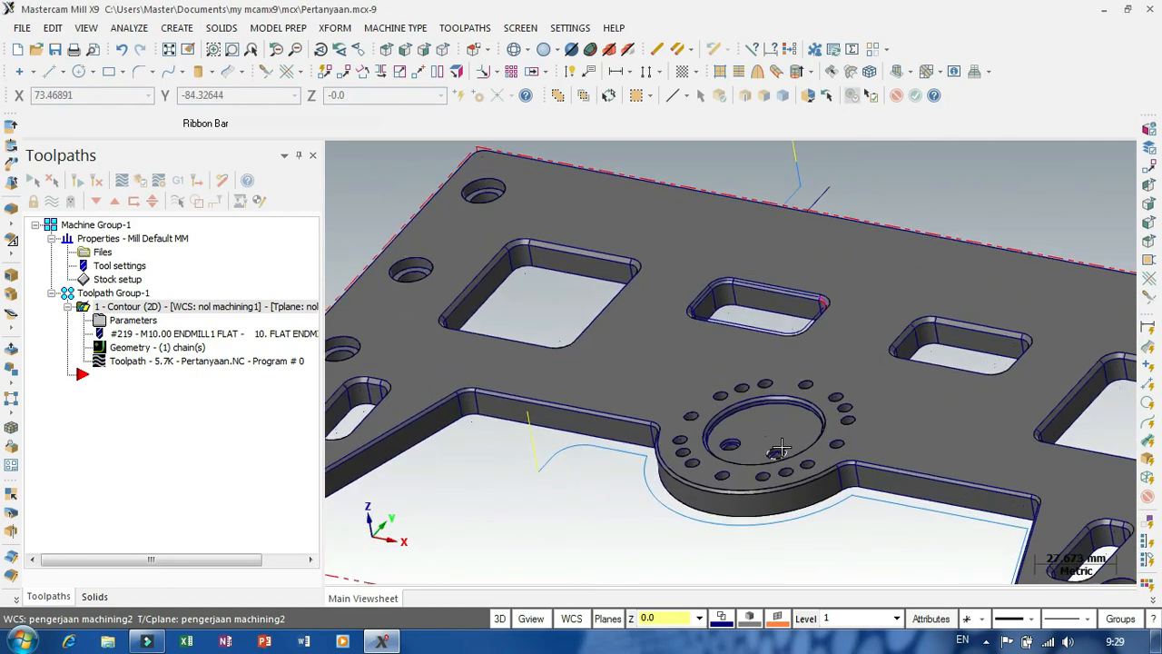
scroll(633, 385, down, 4)
scroll(665, 391, up, 3)
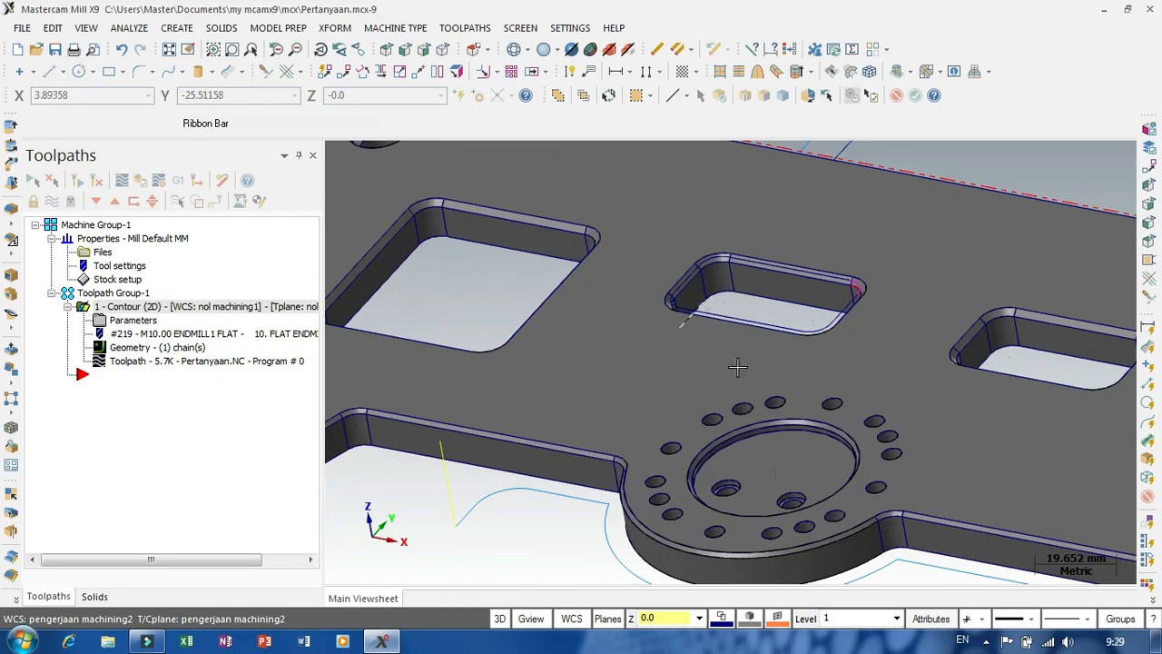
scroll(739, 363, down, 2)
scroll(858, 405, down, 2)
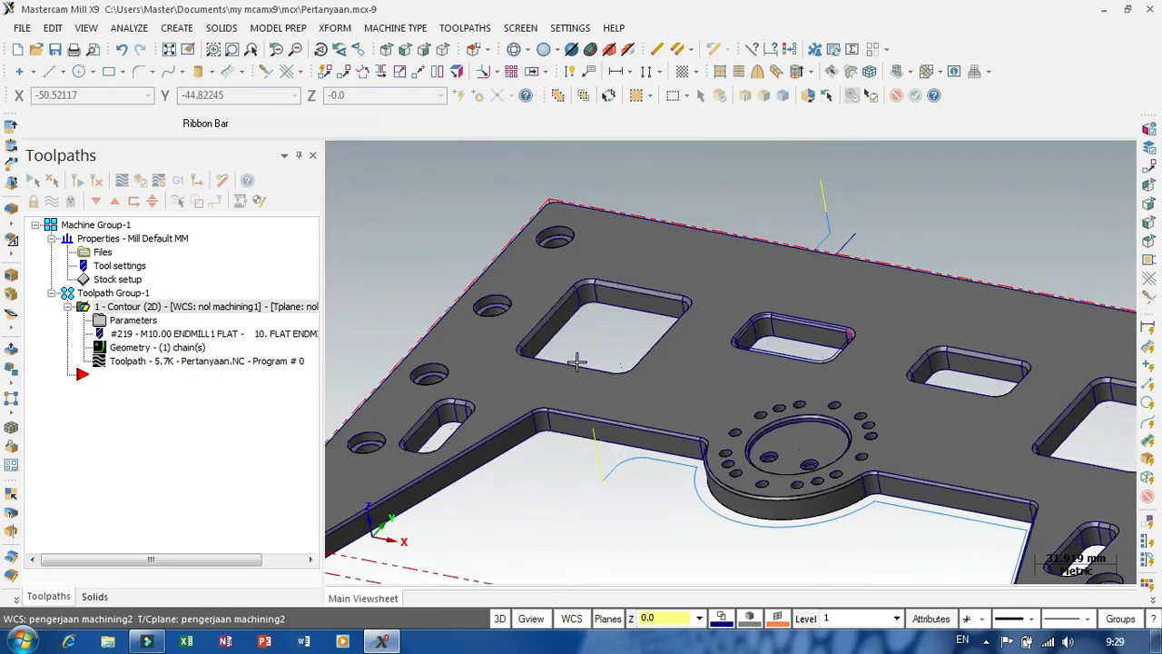
- Add a second contour toolpath and start its chain on the chamfer's lower edge along the far side of the large square pocket
click(134, 374)
right_click(133, 375)
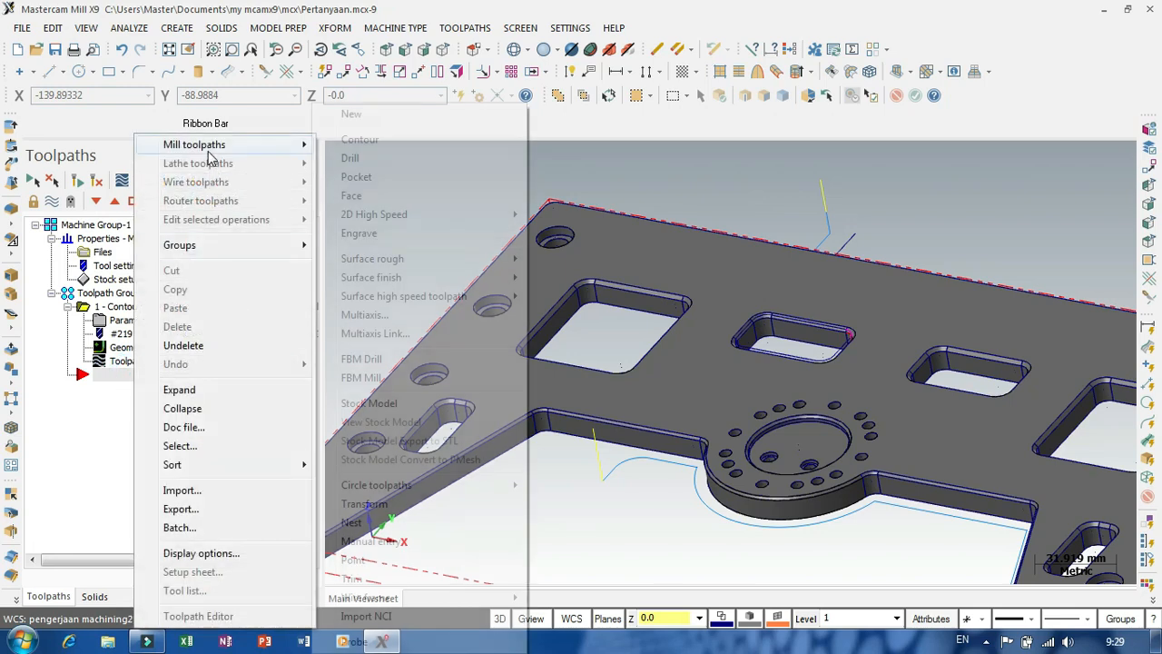
click(204, 146)
mouse_move(395, 263)
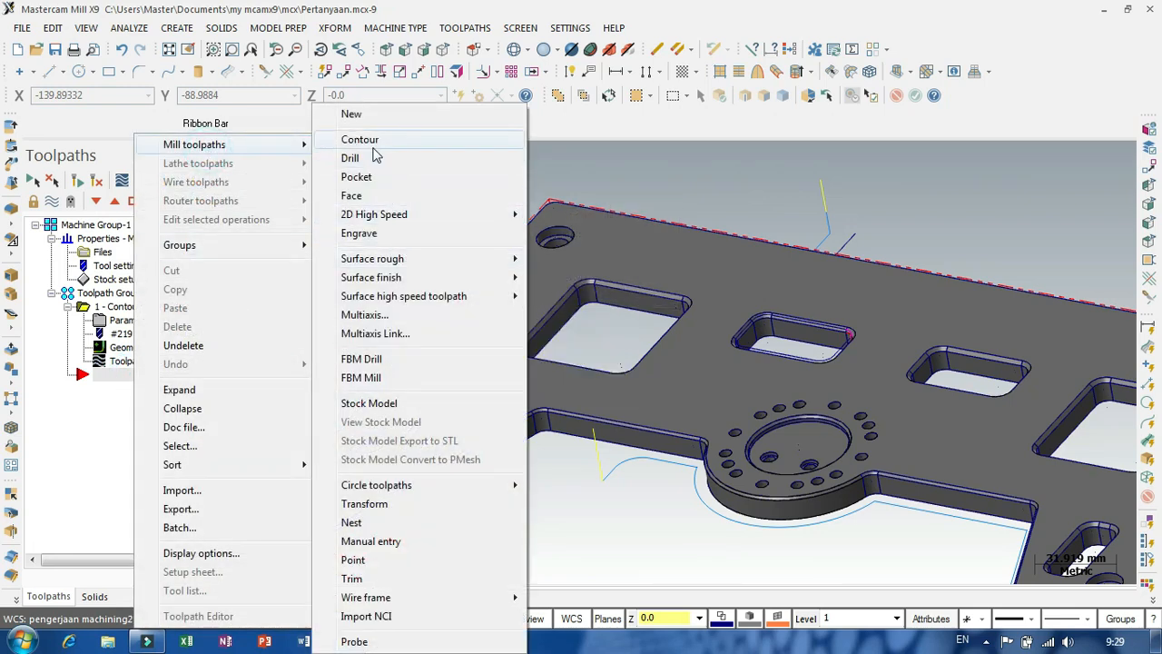
click(371, 140)
scroll(801, 357, down, 2)
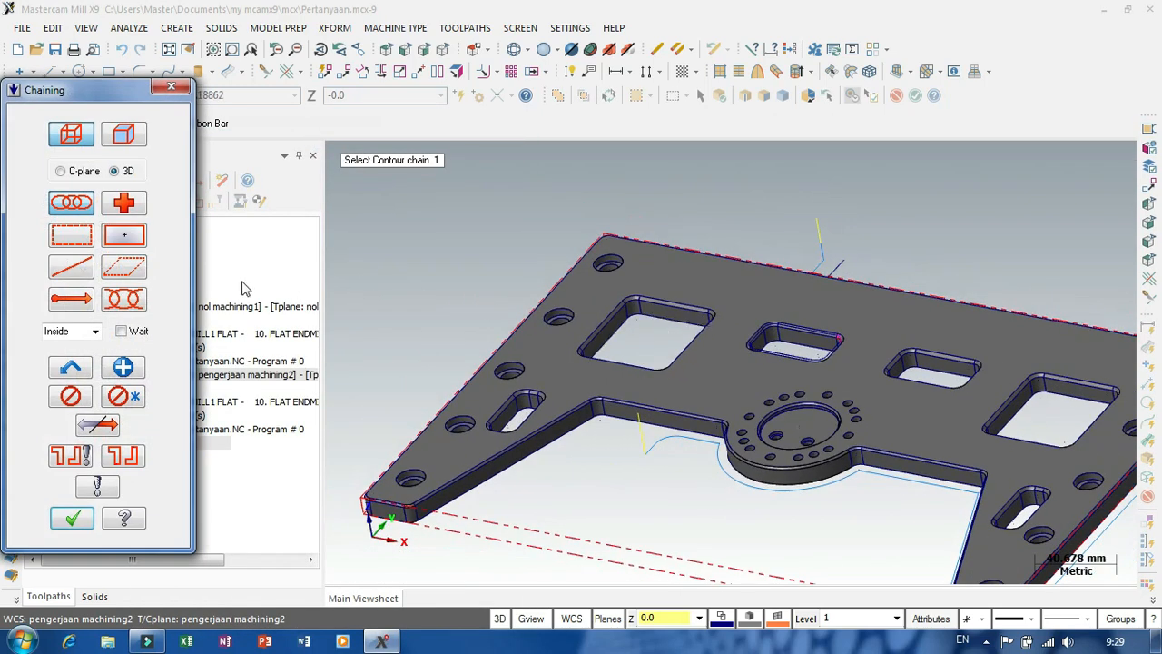
scroll(646, 287, up, 4)
click(668, 318)
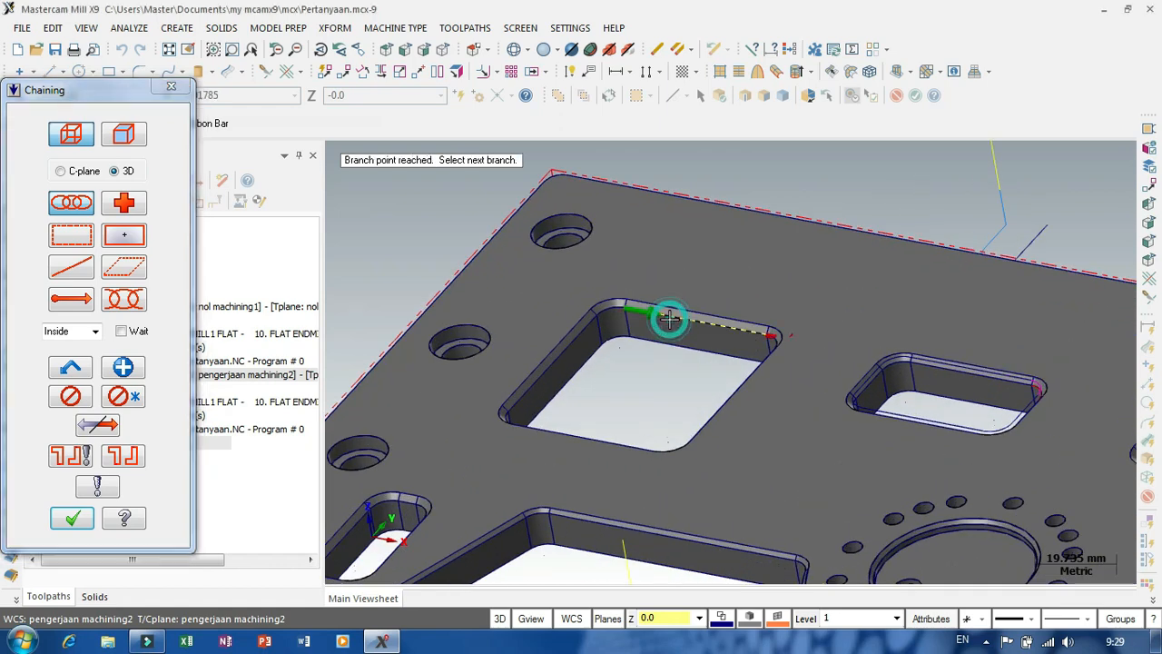
- Continue the chain through each branch point around the pocket wall's upper edge until the loop closes, and accept the chain
scroll(772, 332, up, 3)
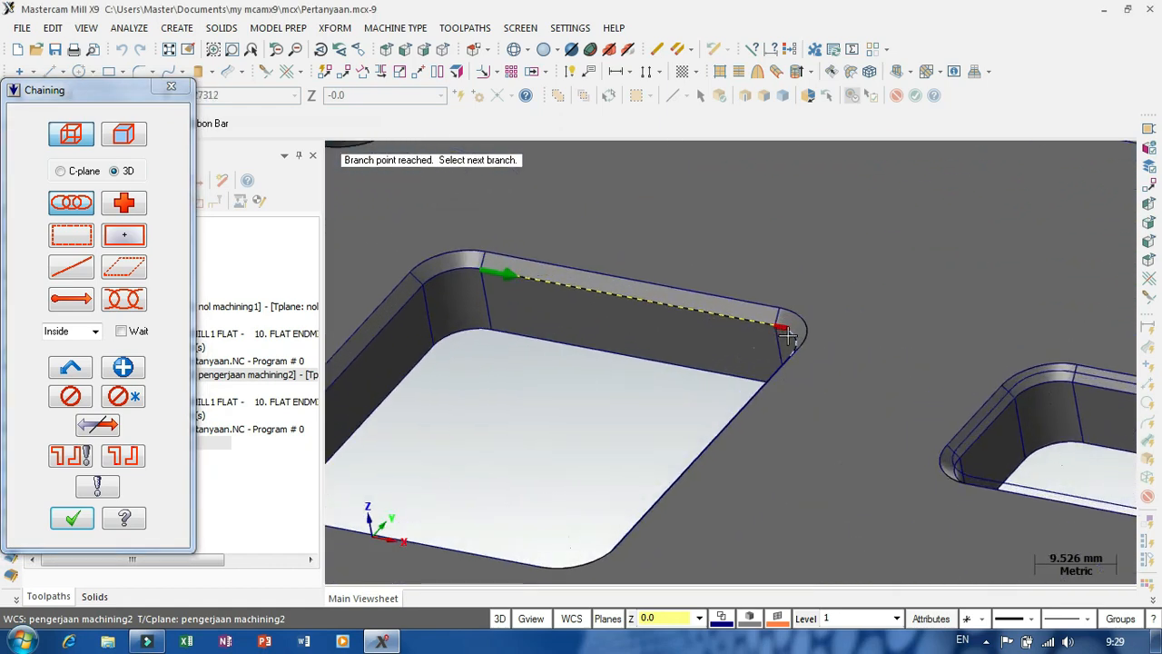
click(786, 336)
middle_drag(626, 343, 775, 400)
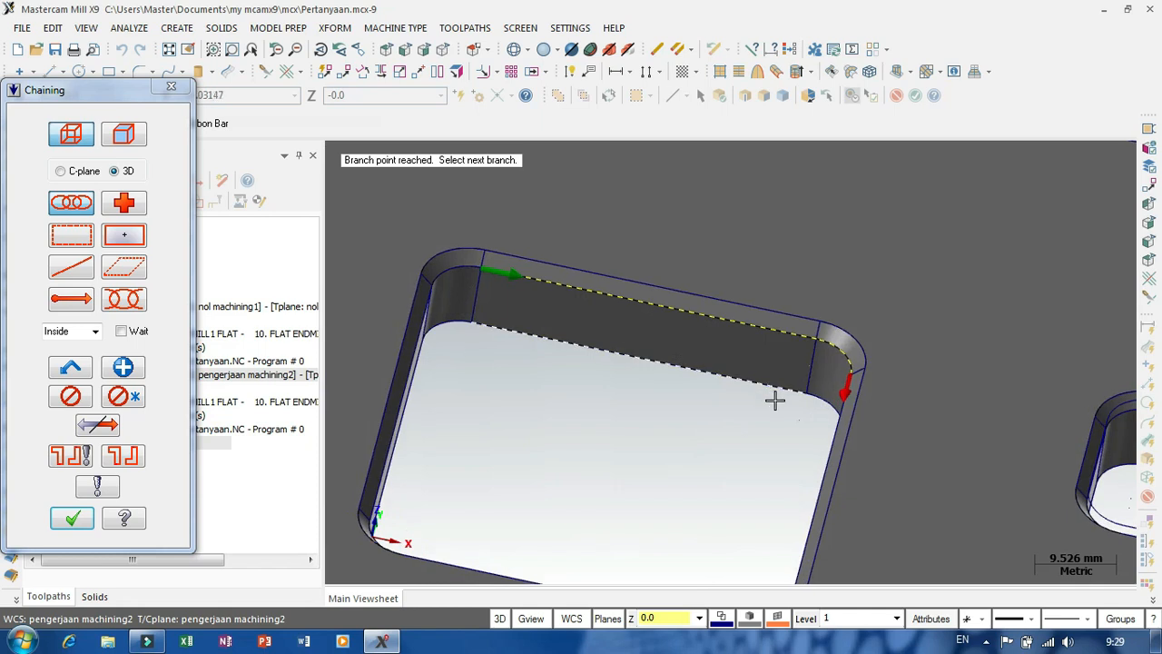
click(841, 427)
scroll(772, 394, down, 3)
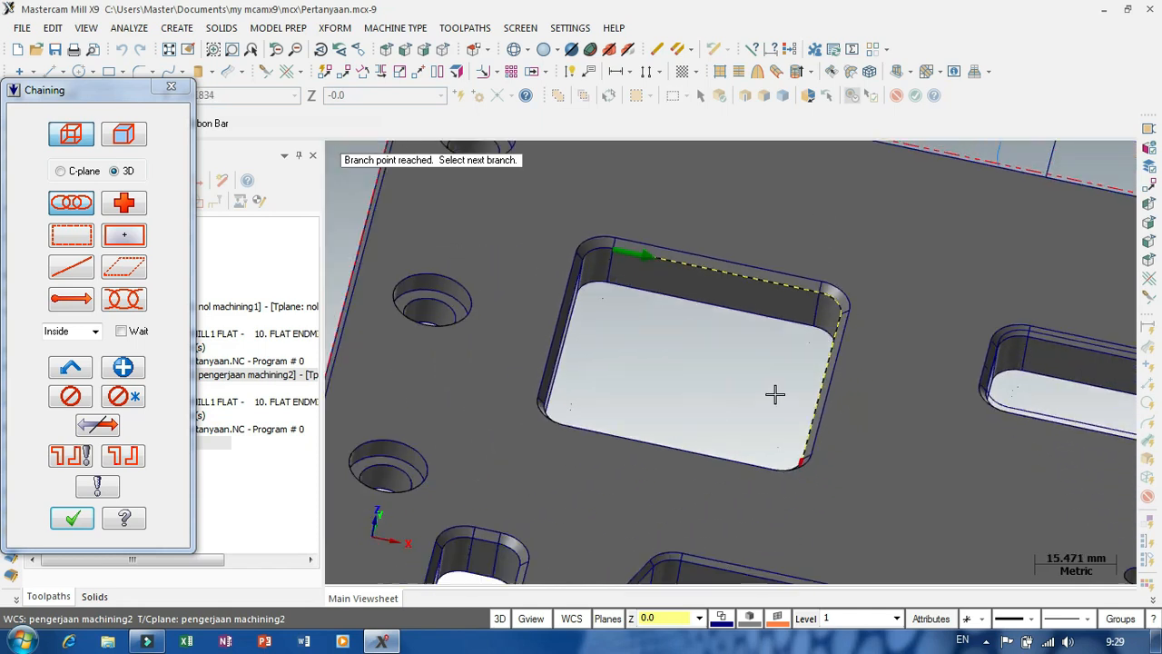
scroll(776, 418, up, 2)
scroll(780, 439, up, 4)
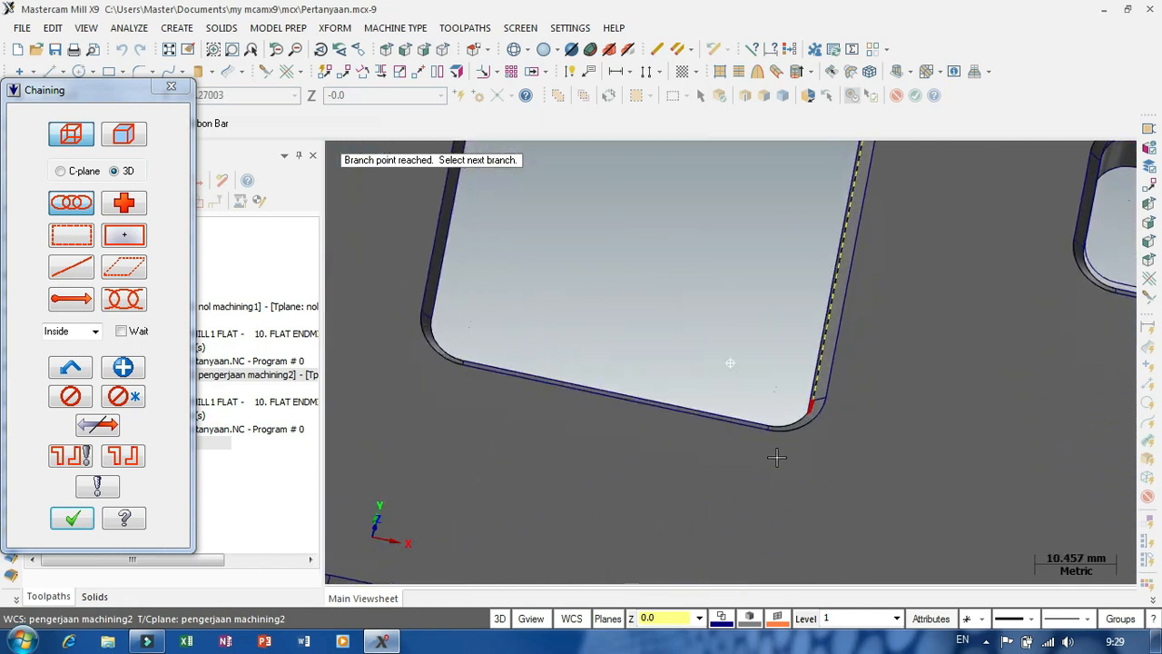
click(802, 398)
scroll(652, 466, down, 8)
click(510, 411)
click(542, 228)
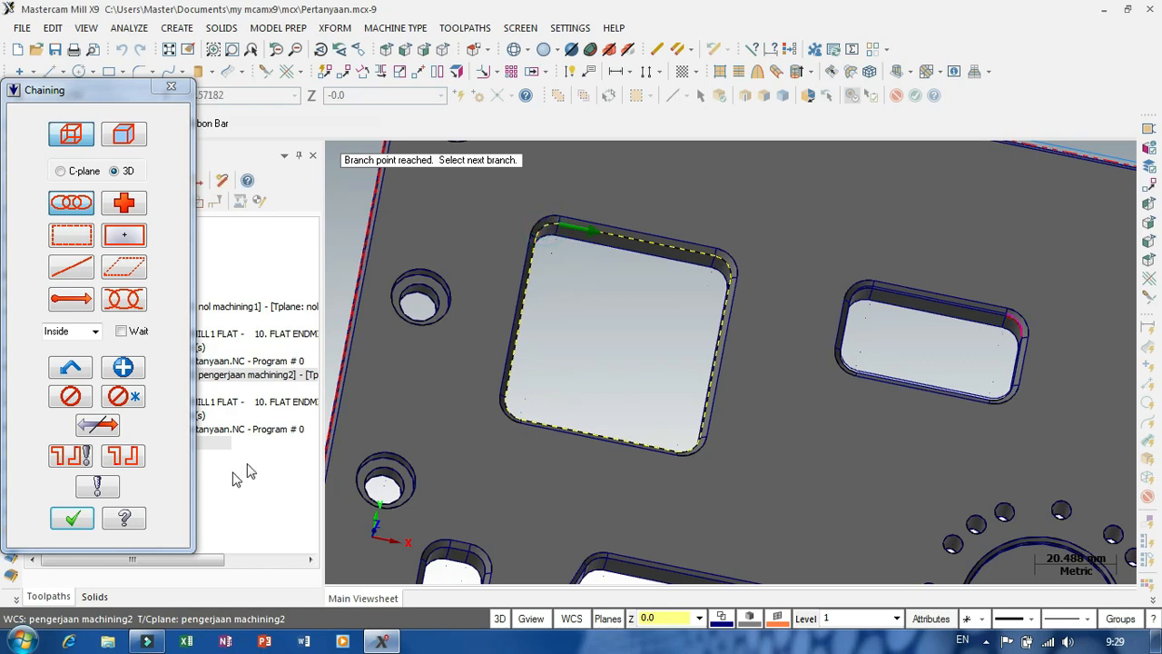
click(72, 517)
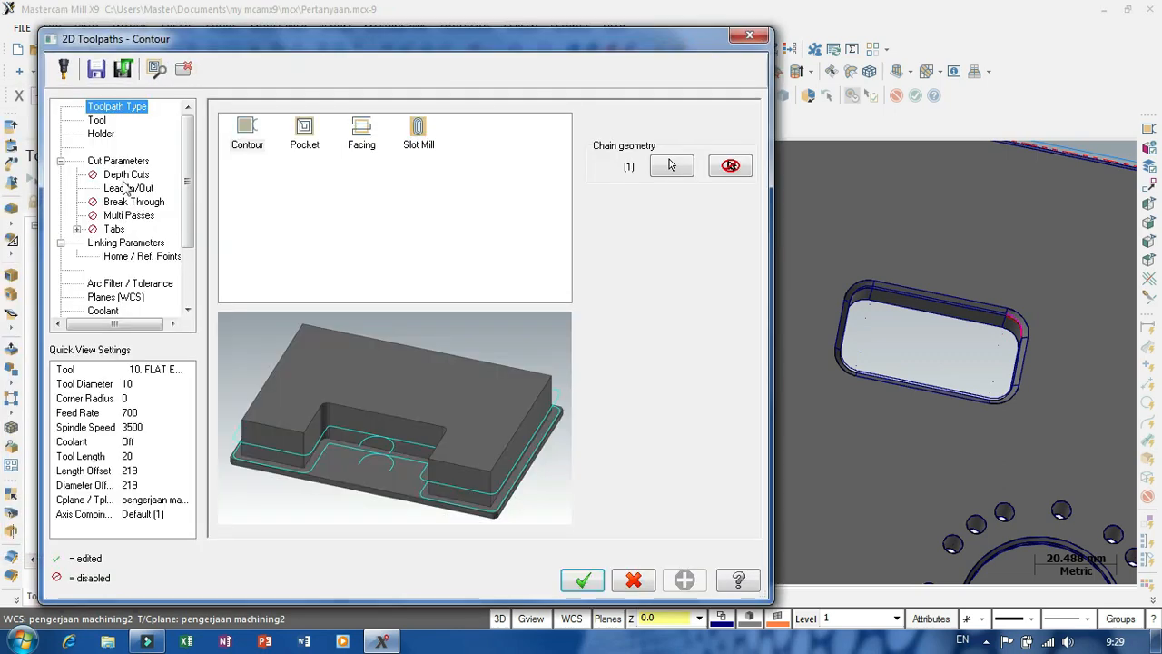
- Assign the 10 mm flat end mill #219 and set the top of stock to 0.0 from the pocket's top corner edge
click(97, 120)
click(582, 579)
scroll(617, 282, up, 4)
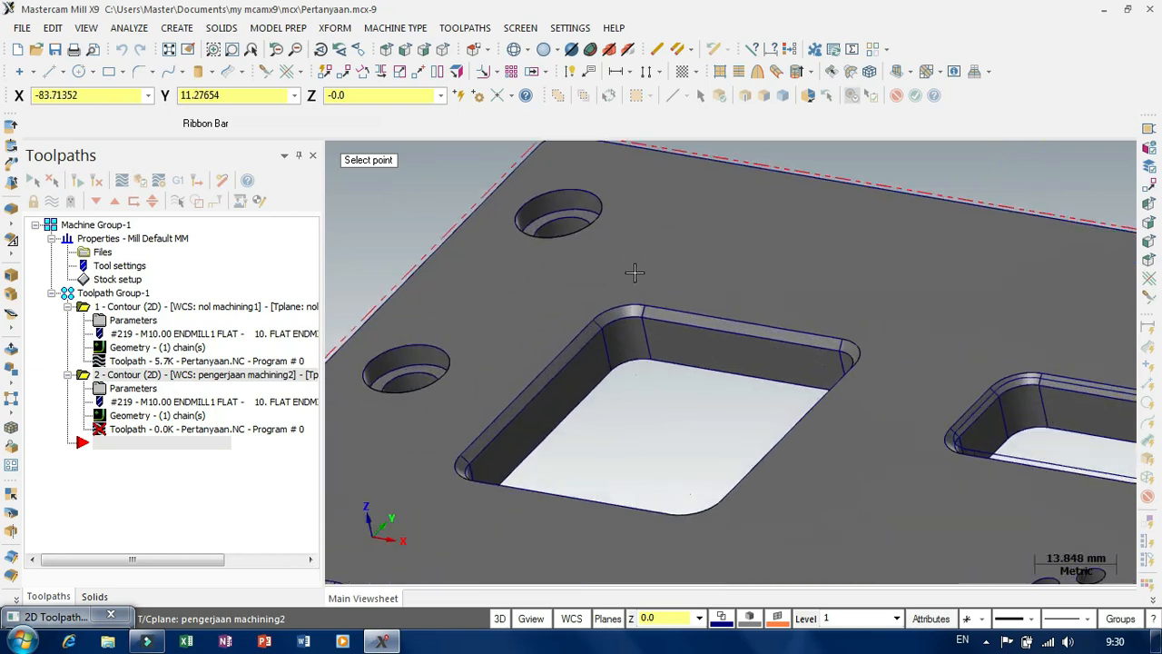
click(660, 328)
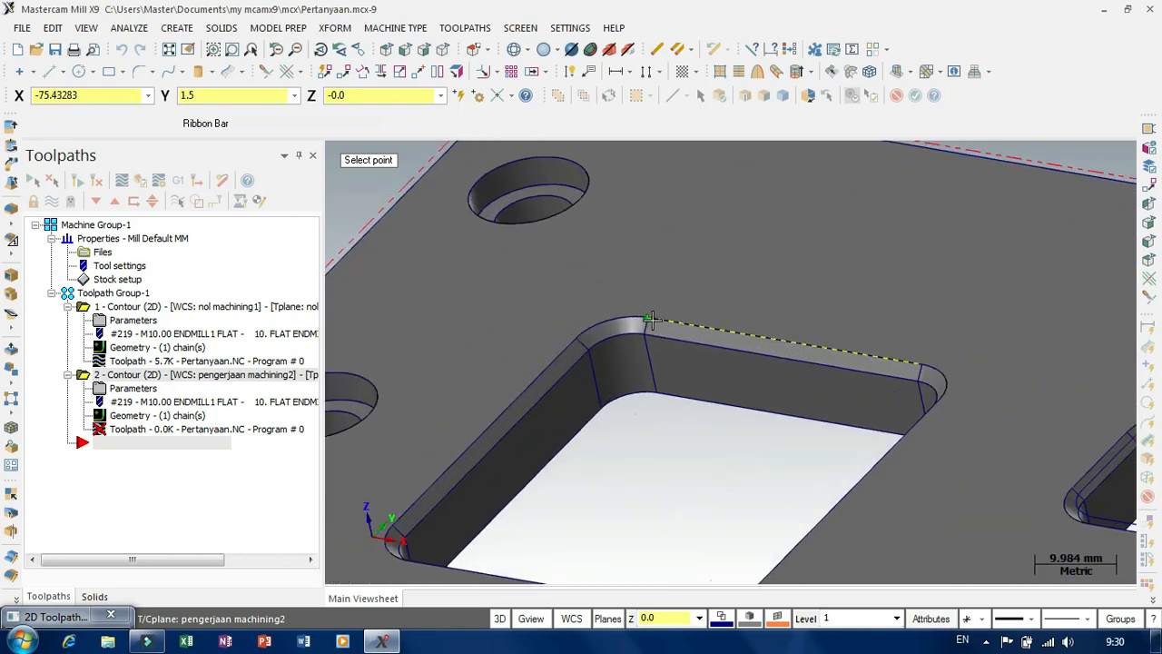
key(Return)
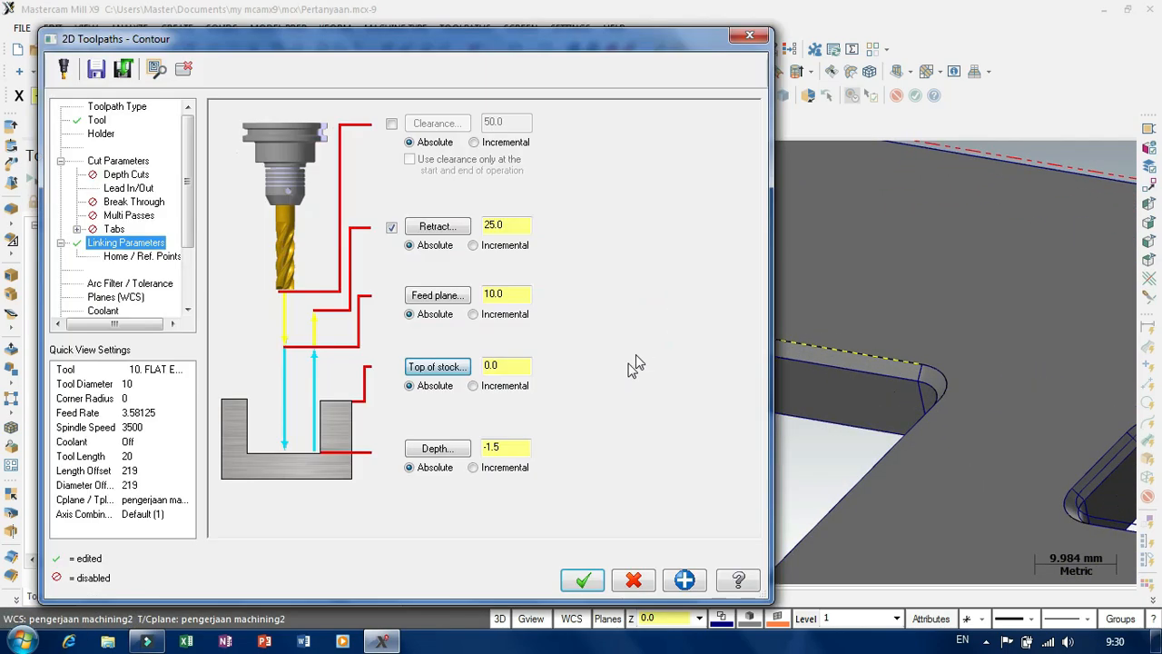
- Set the depth to -10.0 from the pocket's bottom corner point, check the toolpath planes, and generate the contour toolpath
click(441, 451)
scroll(662, 404, up, 2)
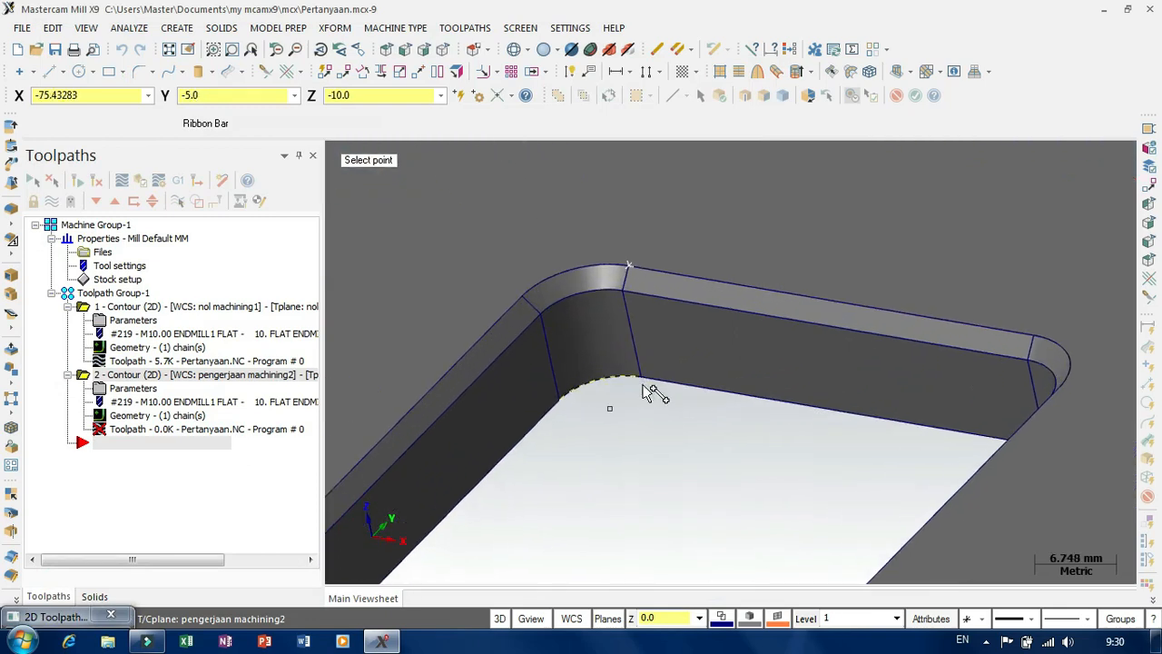
click(643, 389)
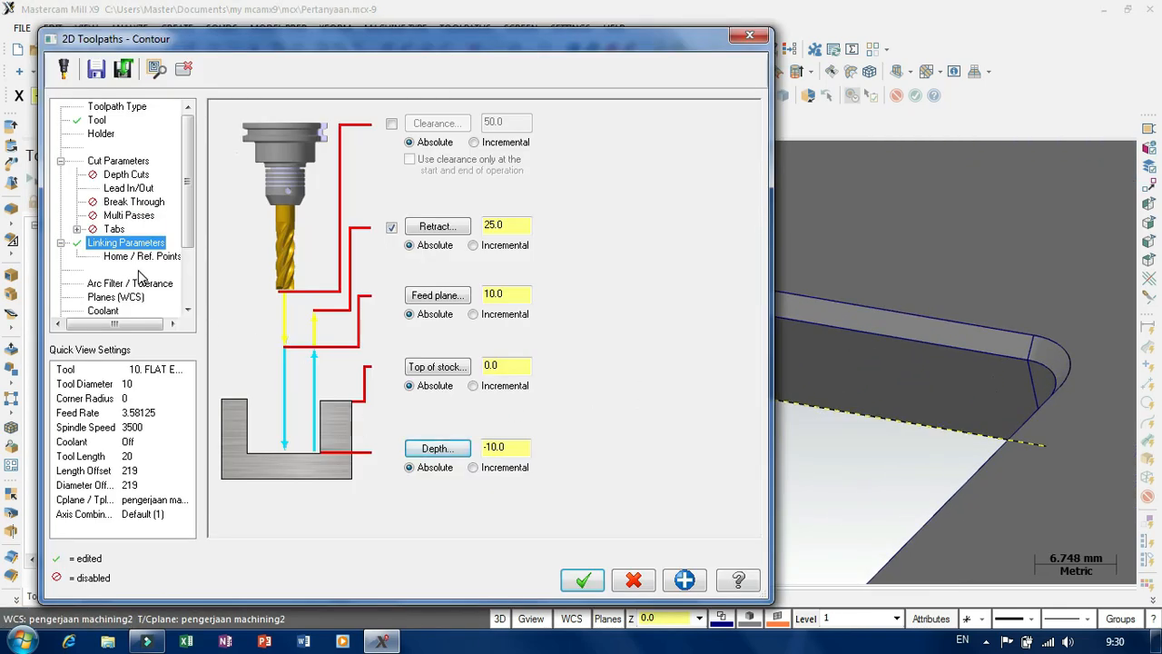
click(115, 297)
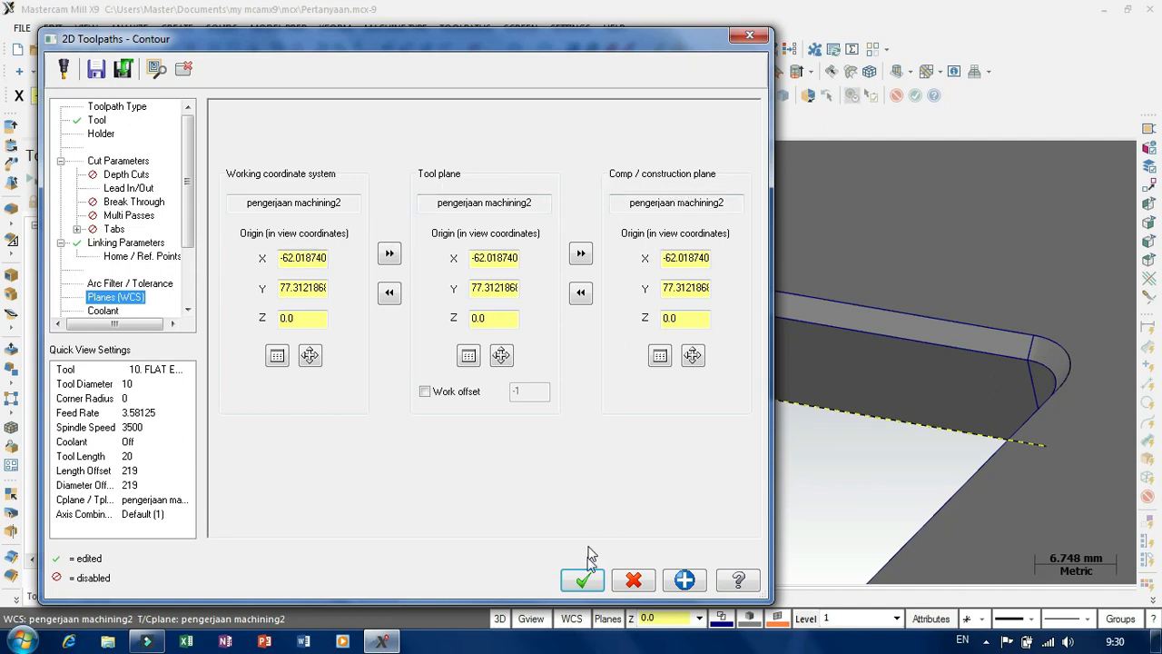
click(583, 581)
scroll(455, 367, down, 3)
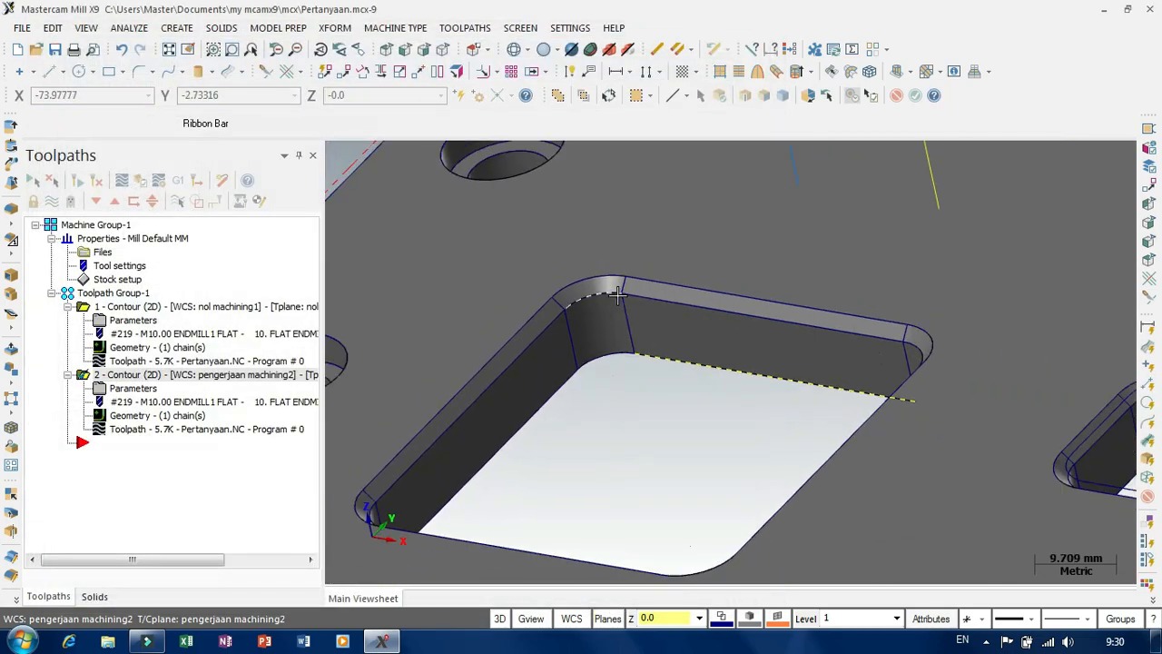
scroll(454, 367, down, 4)
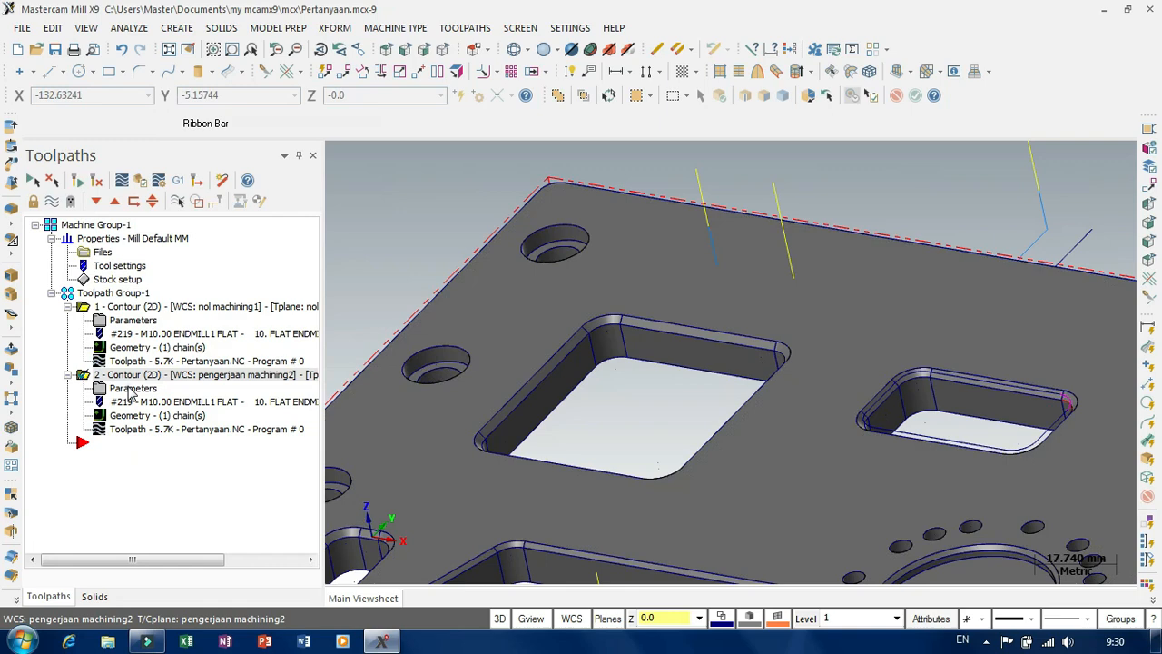
- Reopen the second contour operation's parameters and disable Lead In/Out
click(133, 388)
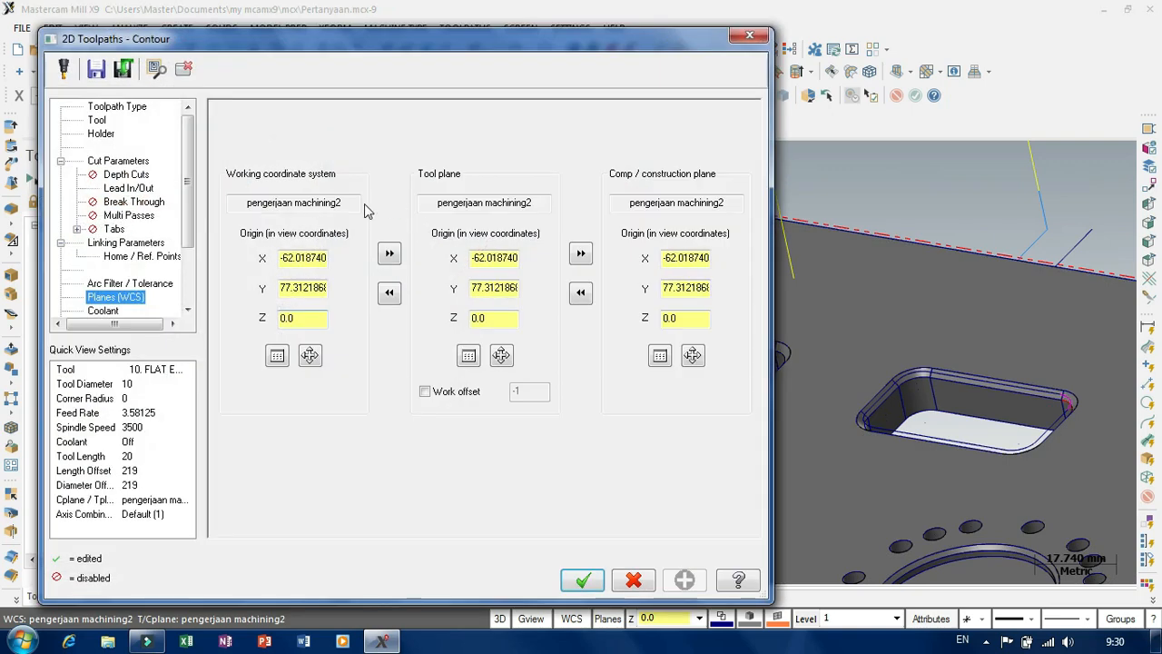
click(113, 174)
click(122, 187)
click(225, 112)
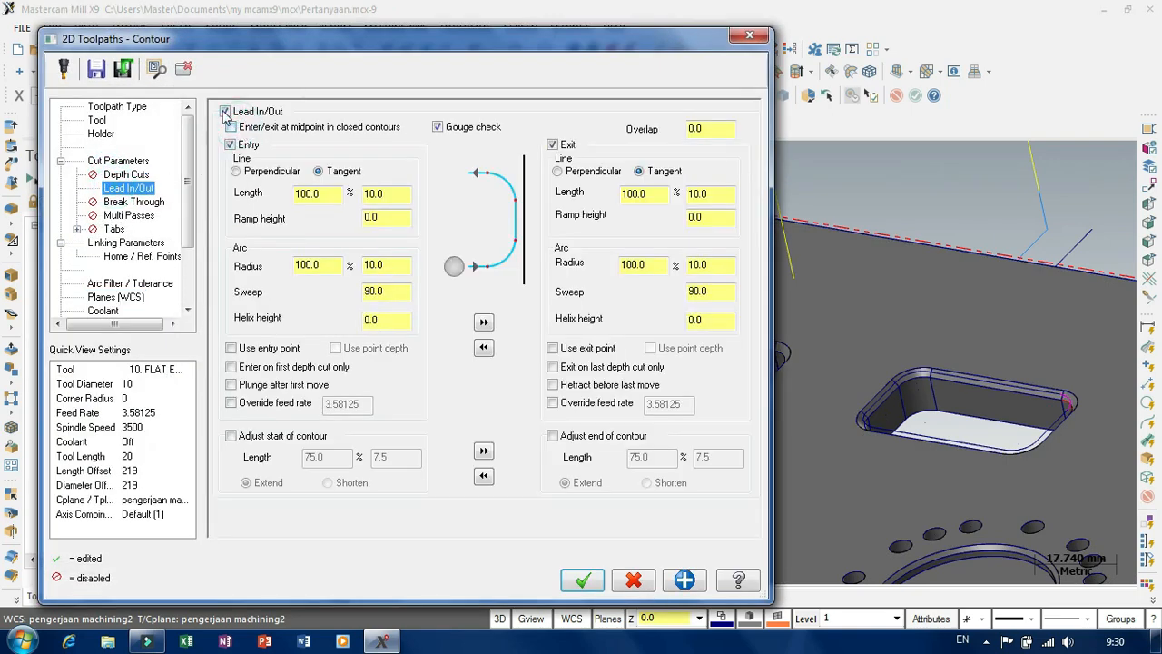
click(225, 112)
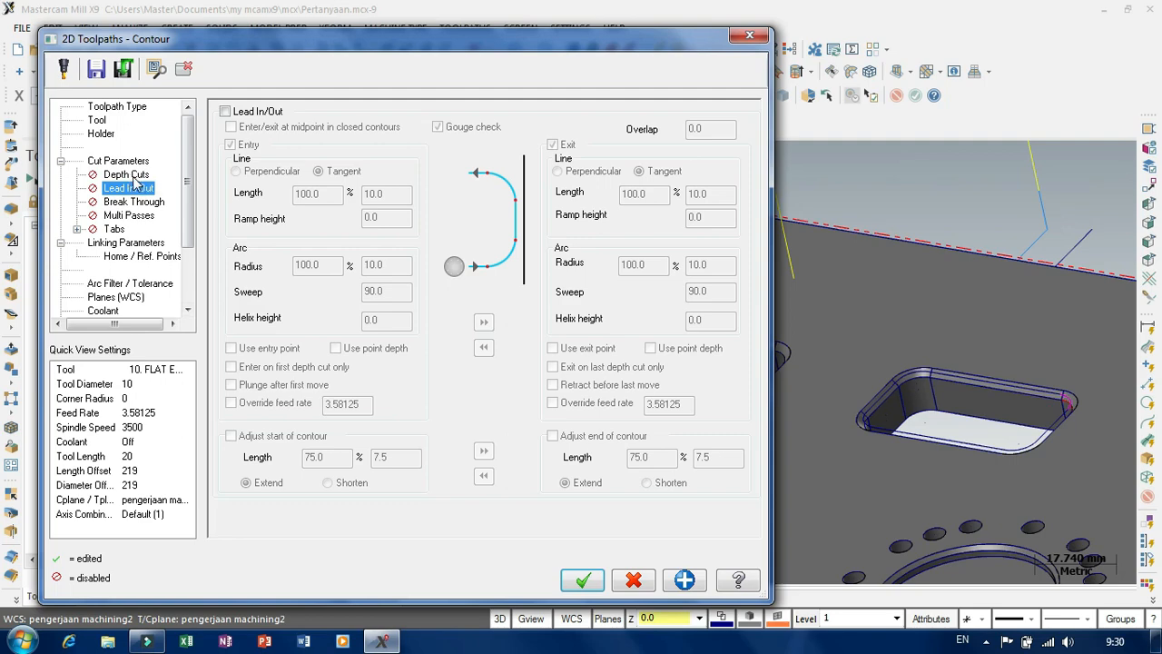
- Set the cutter compensation direction to Right and regenerate the pocket contour toolpath
click(118, 160)
click(382, 170)
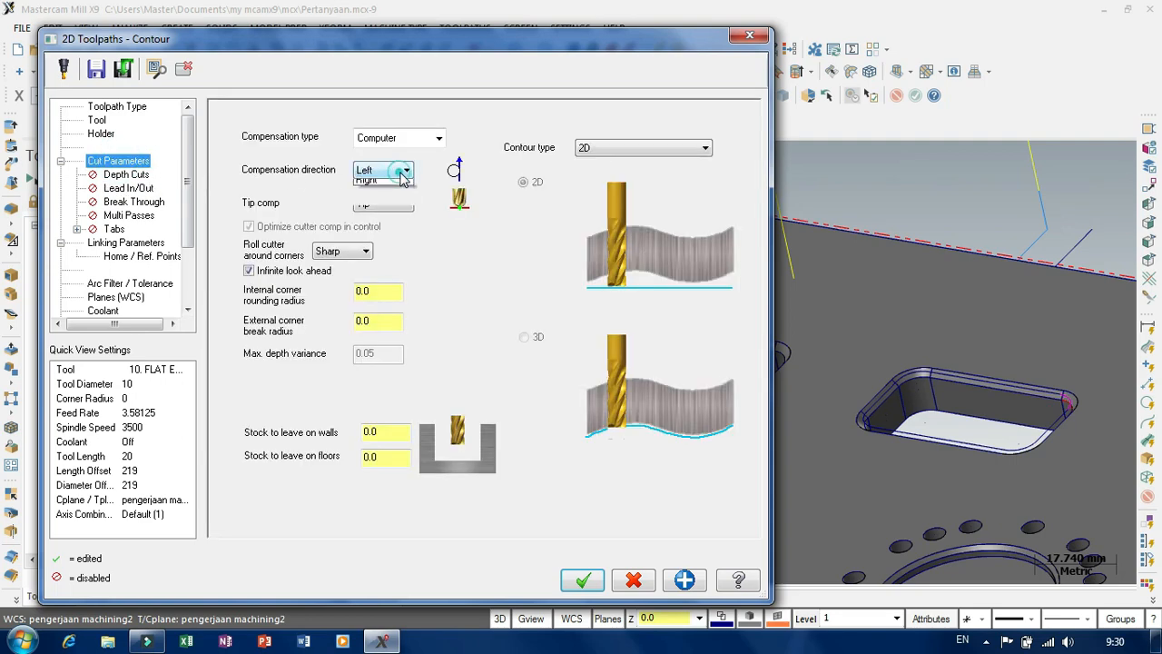
click(392, 198)
click(582, 580)
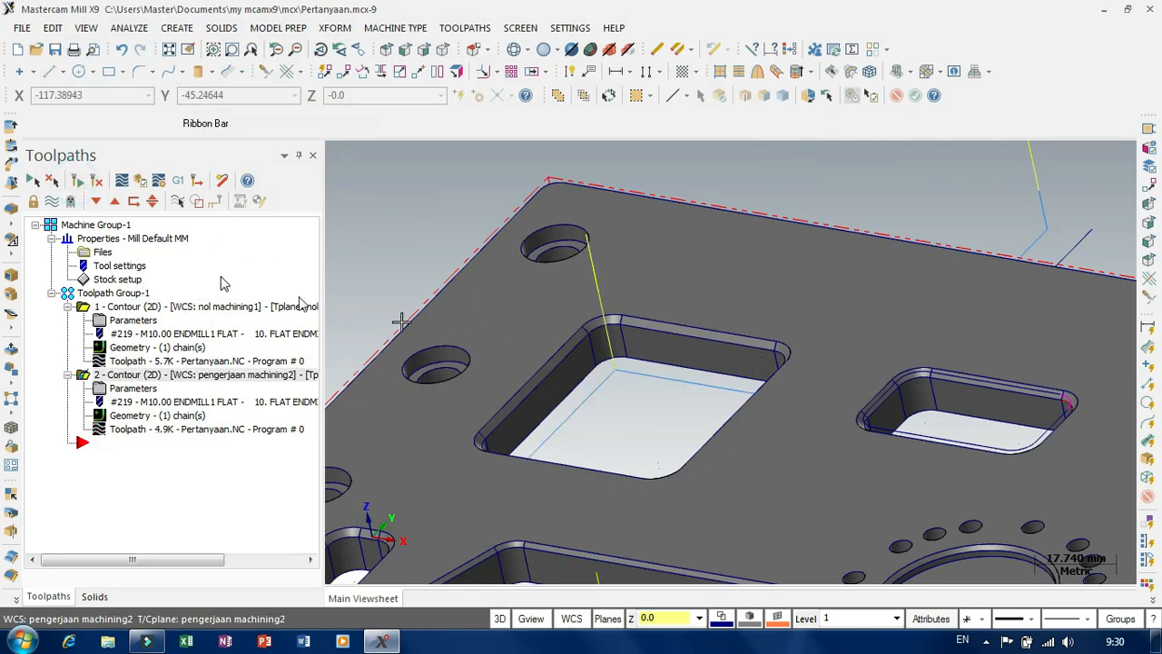
- Backplot the second contour operation and play the tool motion around the pocket
scroll(624, 381, down, 2)
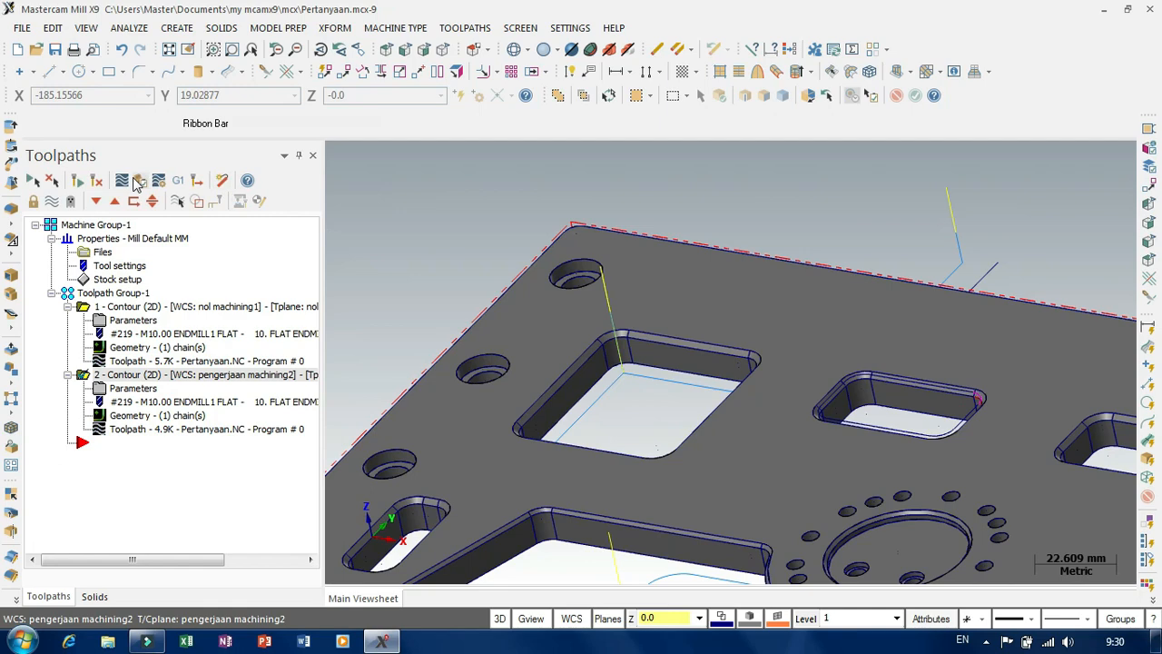
click(122, 180)
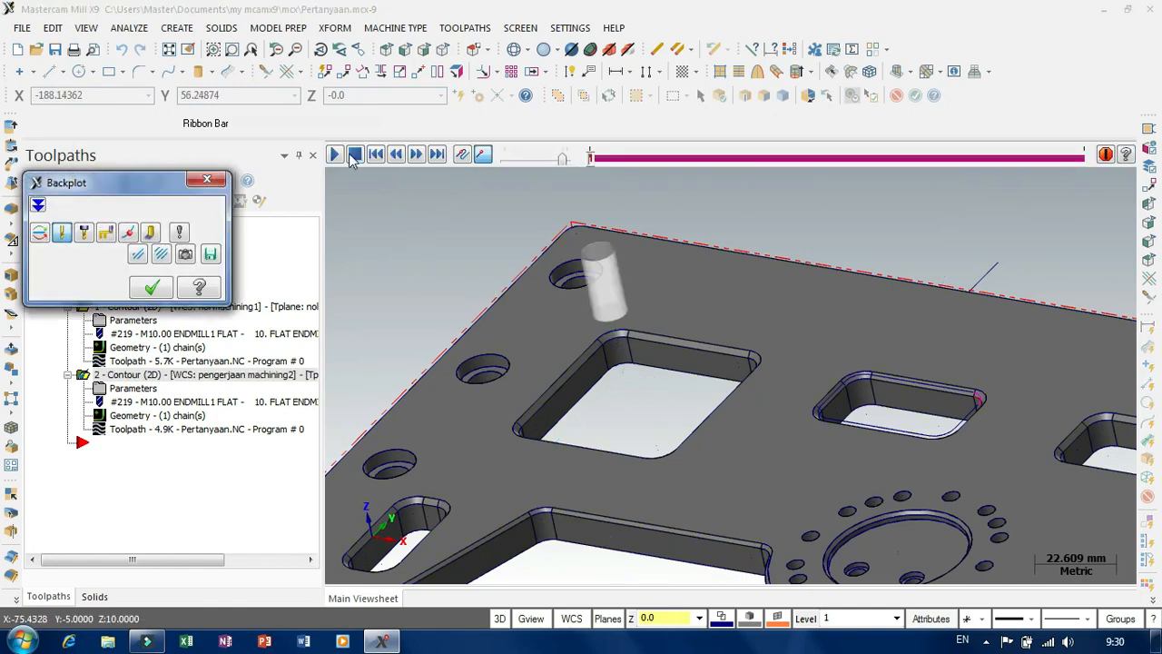
click(334, 154)
scroll(610, 354, up, 1)
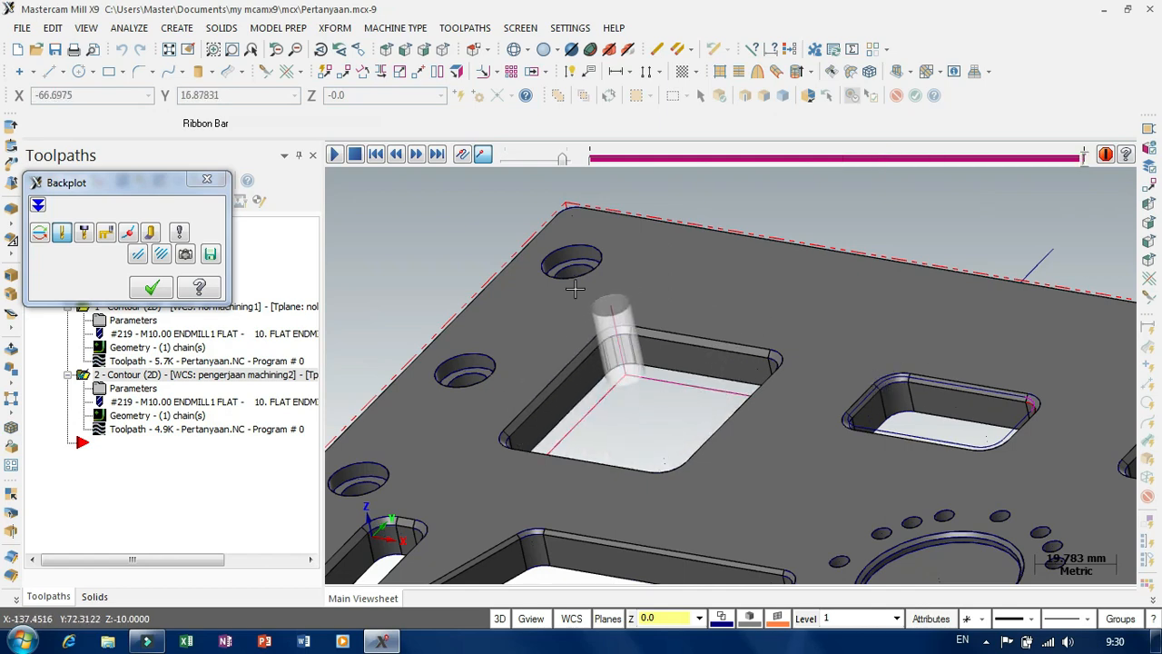
- Examine the backplotted tool path in the pocket relative to the whole plate and its other pockets and holes
scroll(575, 288, down, 2)
mouse_move(701, 378)
middle_down()
mouse_move(740, 438)
mouse_move(758, 418)
mouse_move(692, 352)
mouse_move(687, 366)
middle_up()
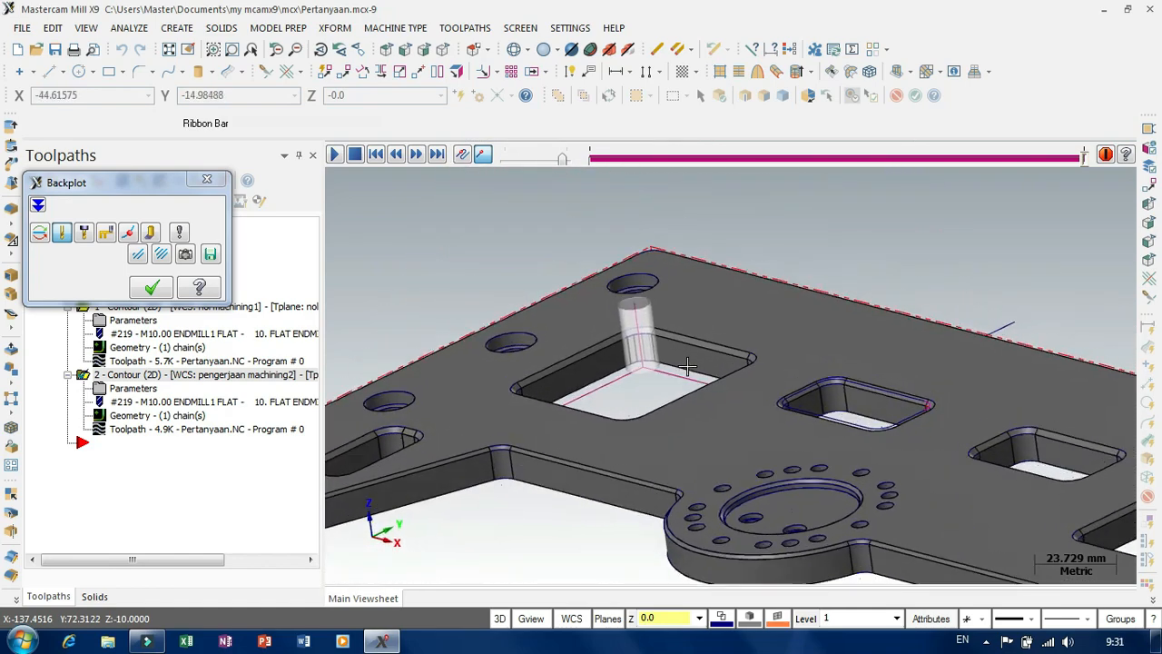
scroll(500, 291, down, 3)
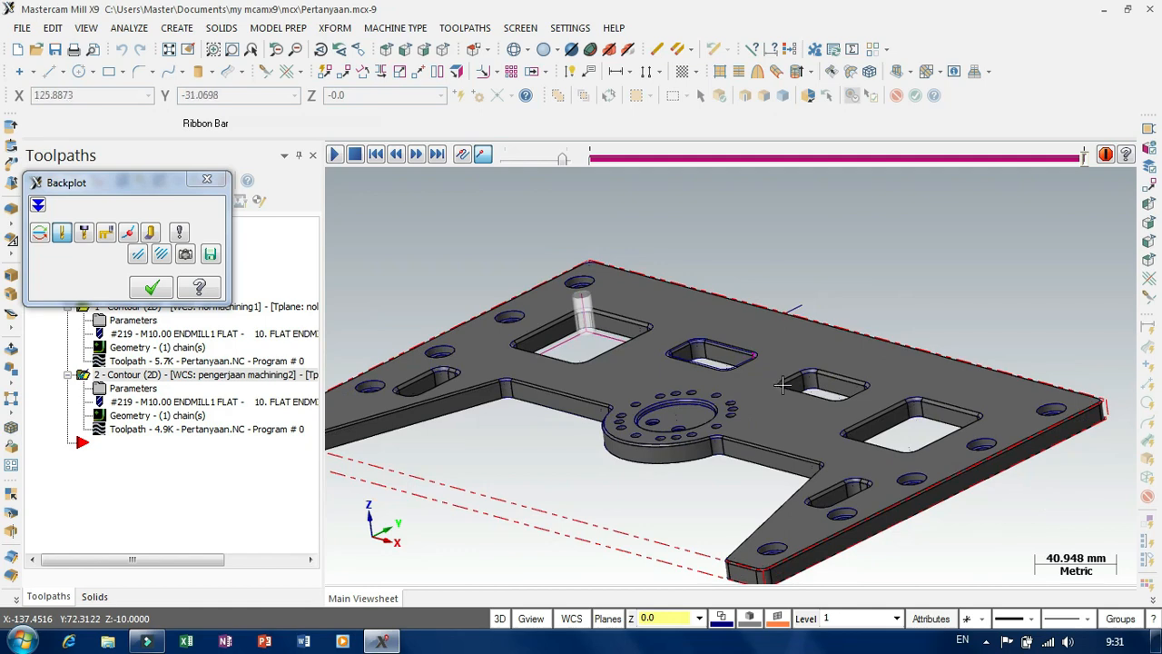
scroll(722, 385, up, 1)
scroll(732, 335, down, 1)
scroll(754, 341, up, 1)
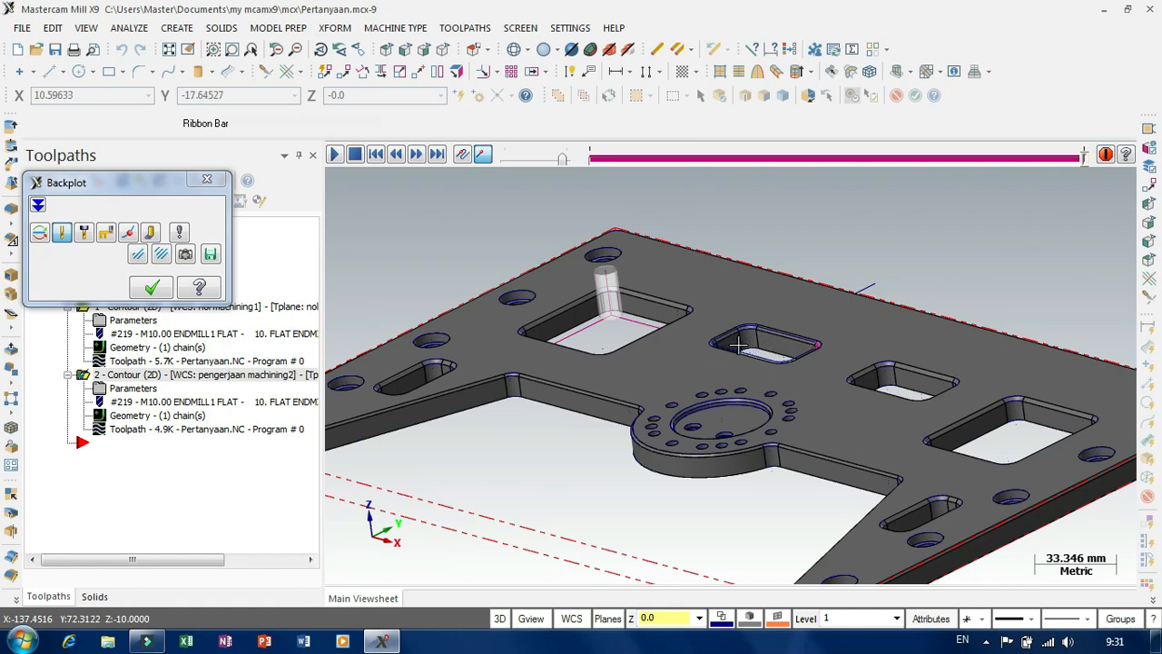
scroll(462, 343, down, 1)
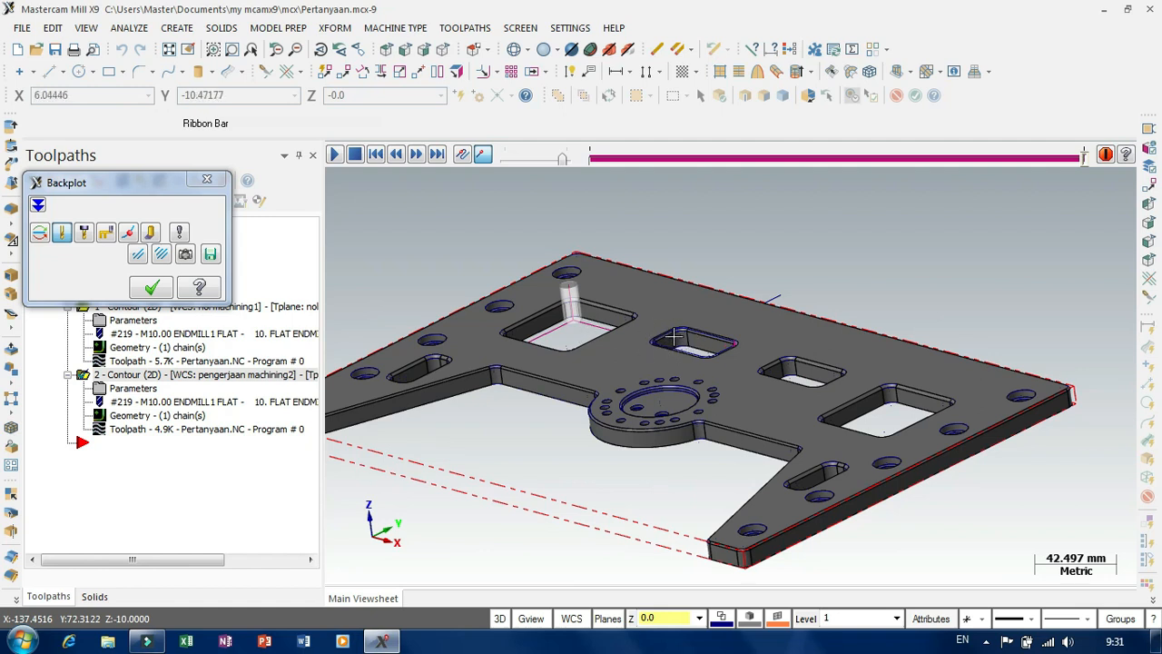
scroll(834, 376, down, 1)
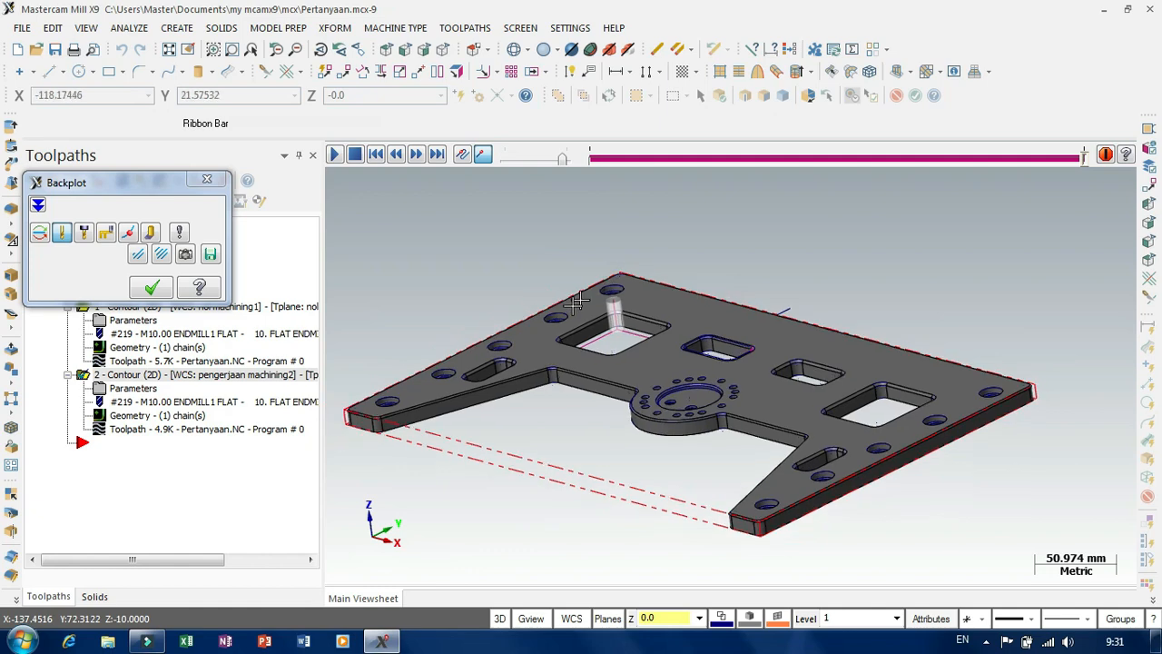
scroll(790, 501, up, 1)
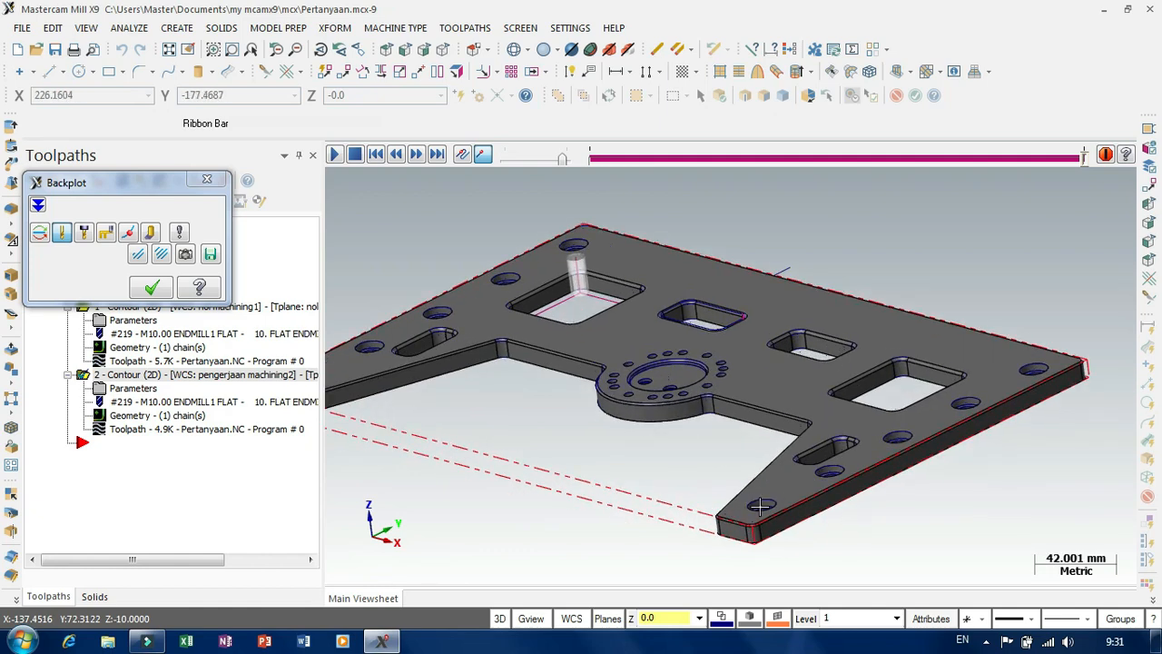
- Review the backplotted pocket path against the whole plate and close the backplot
middle_drag(876, 404, 926, 375)
scroll(928, 375, down, 2)
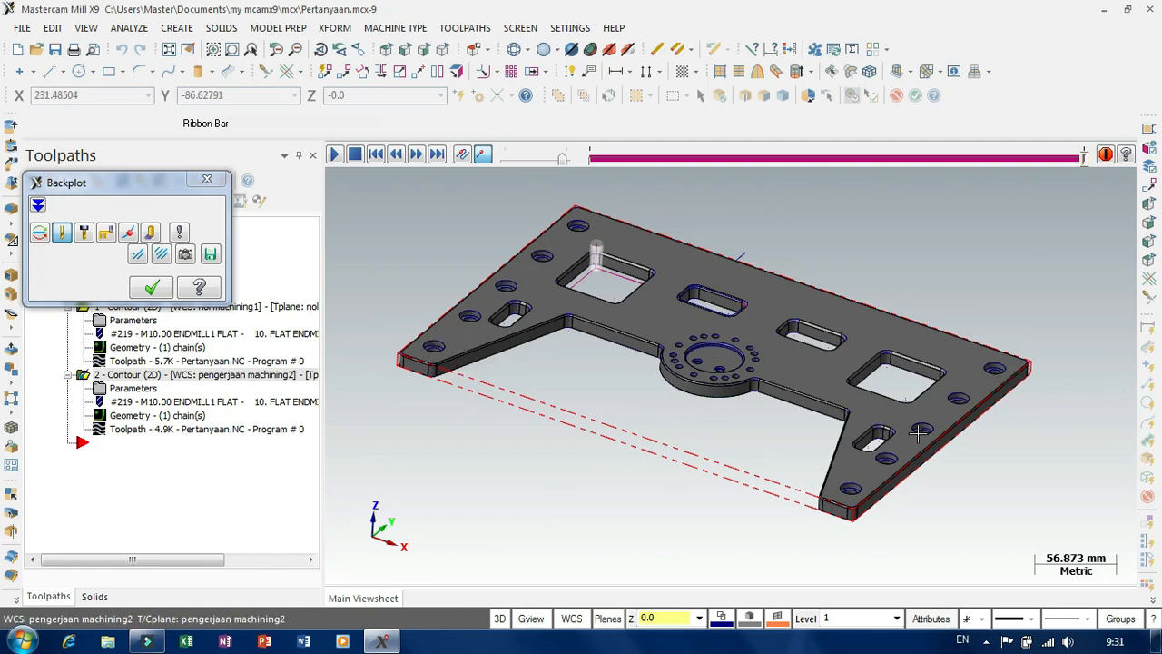
scroll(949, 469, up, 2)
scroll(1008, 459, down, 2)
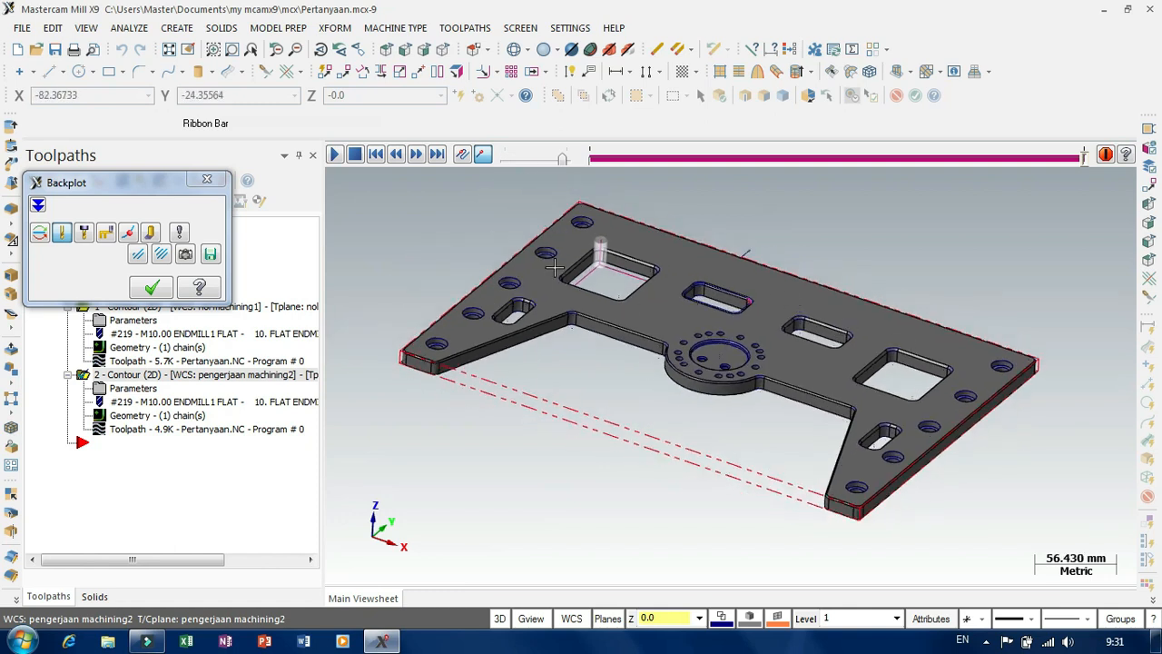
click(155, 290)
- Select both contour operations, verify them in the solid simulation through the last move and inspect the cut pocket and outer contour
click(32, 180)
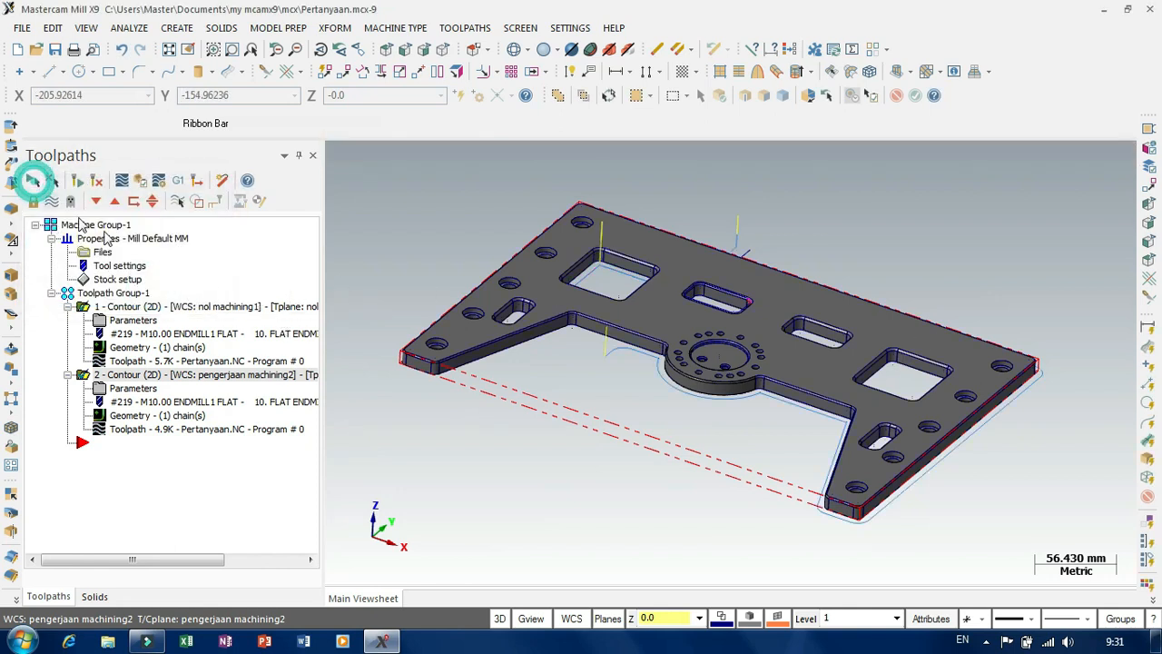
click(139, 180)
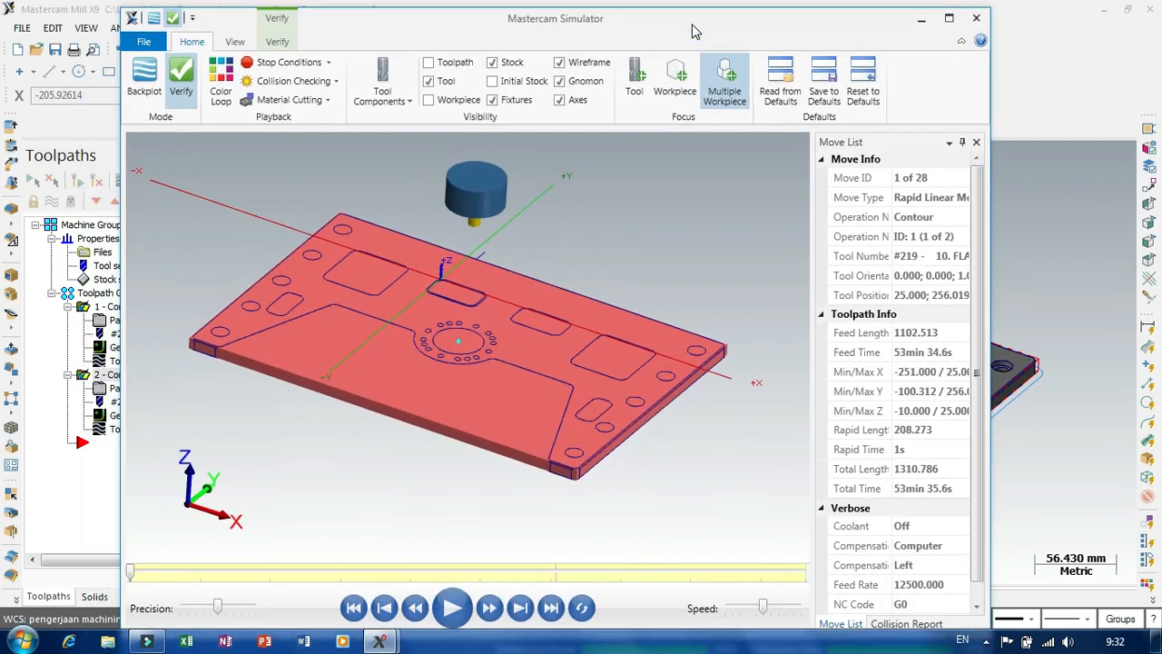
click(550, 607)
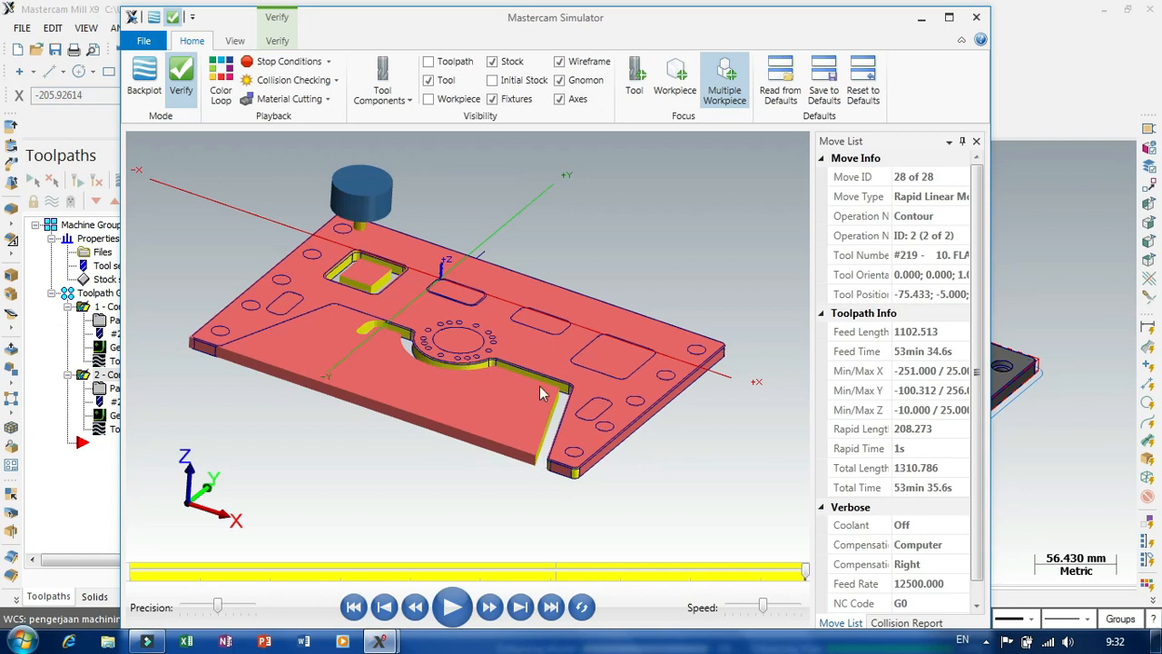
middle_drag(592, 254, 586, 288)
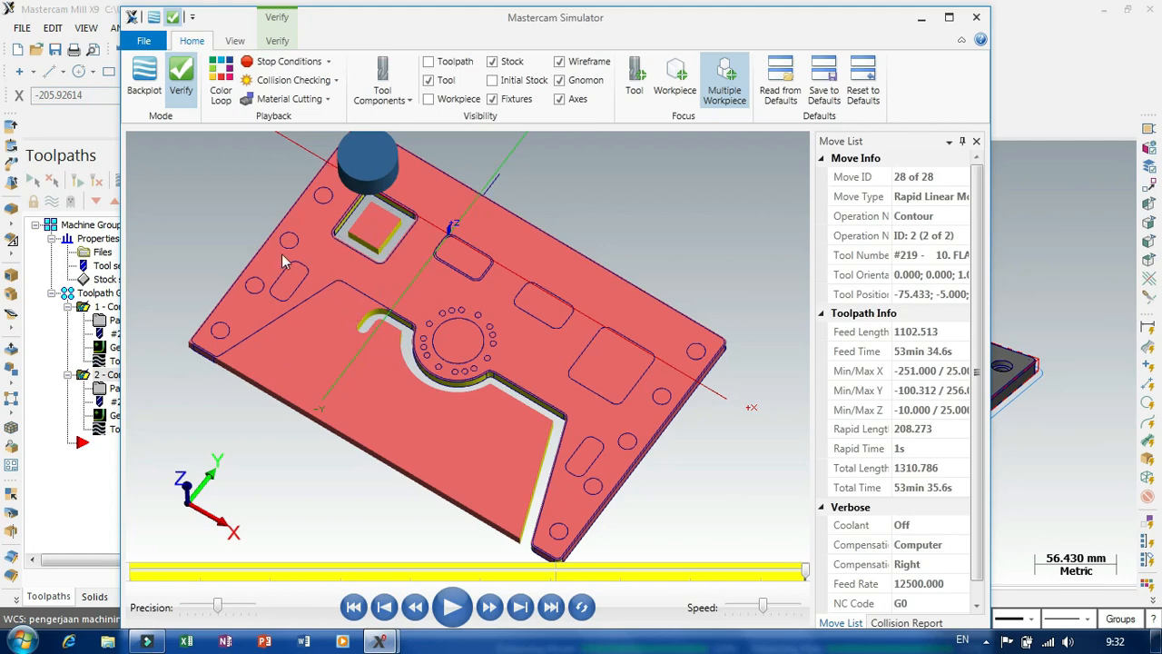
scroll(384, 258, up, 2)
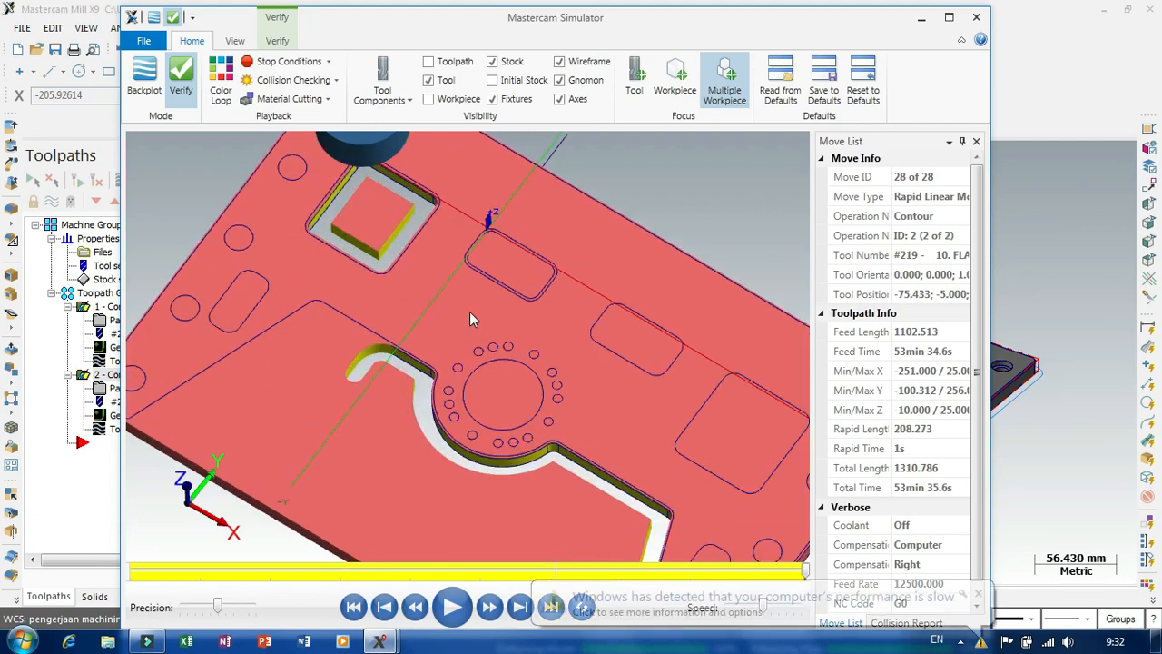
scroll(469, 310, down, 4)
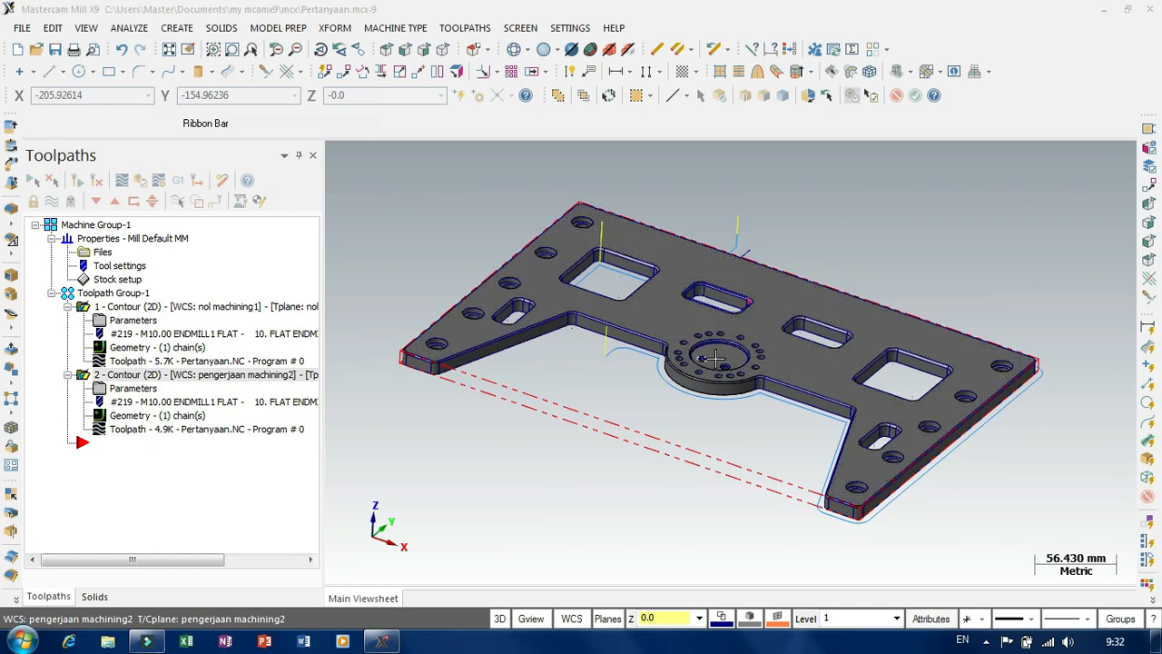
click(526, 469)
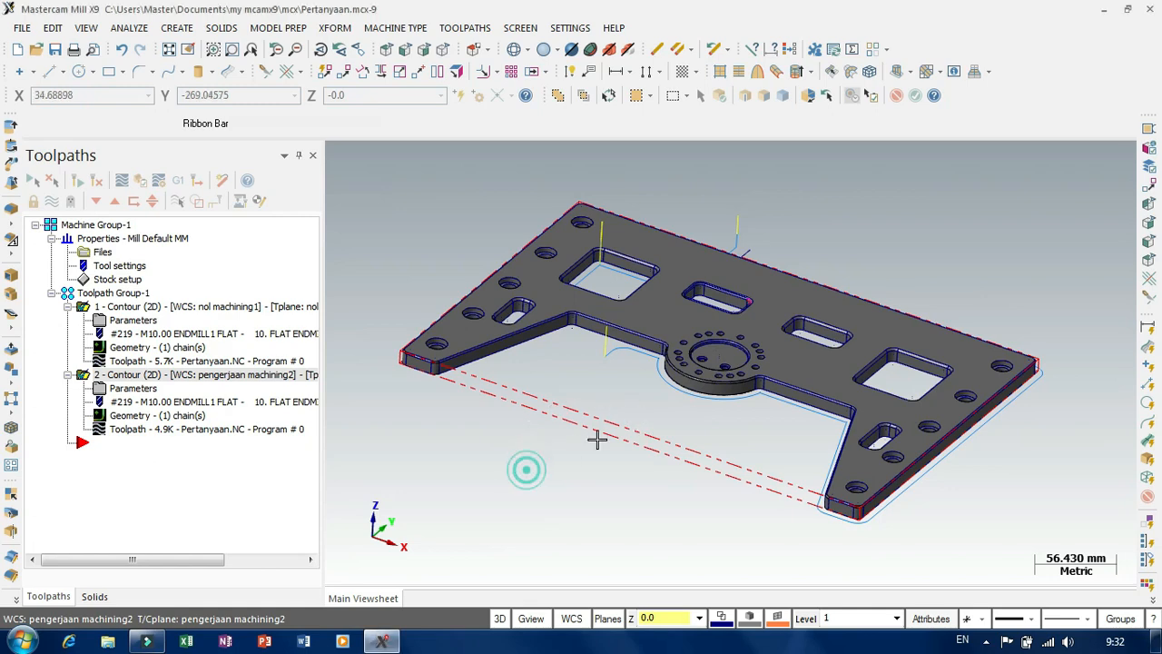
scroll(596, 439, down, 2)
scroll(627, 435, up, 2)
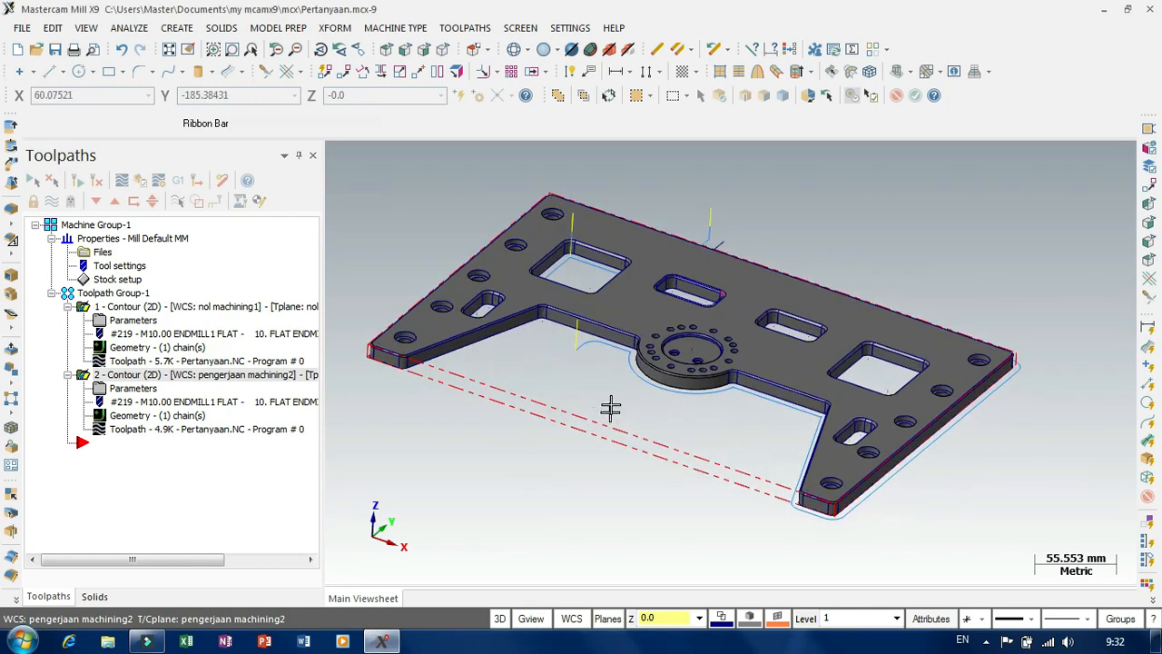
scroll(614, 364, down, 1)
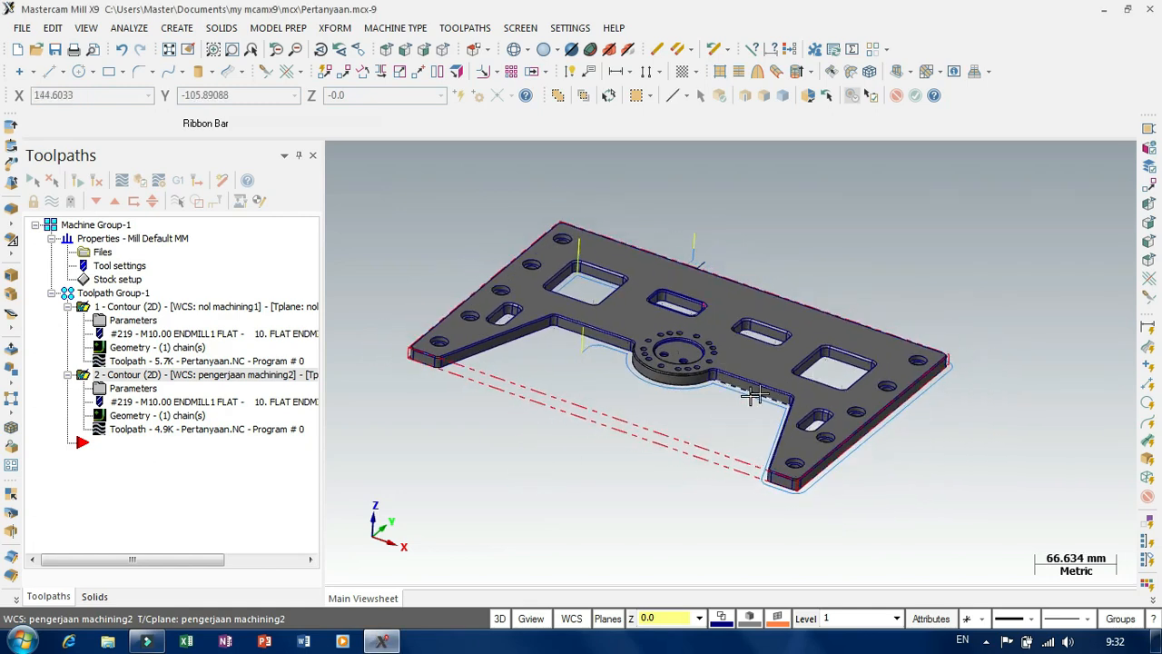
mouse_move(955, 449)
middle_down()
mouse_move(918, 402)
mouse_move(925, 358)
mouse_move(939, 384)
mouse_move(939, 442)
mouse_move(913, 441)
mouse_move(926, 453)
middle_up()
scroll(706, 365, down, 1)
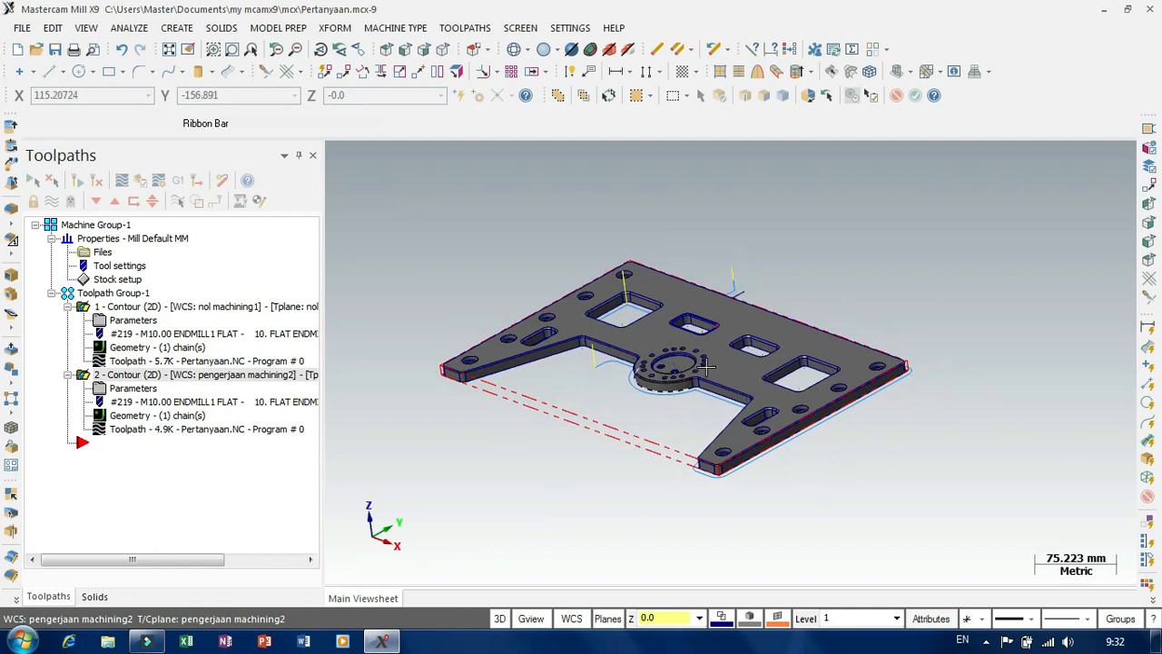